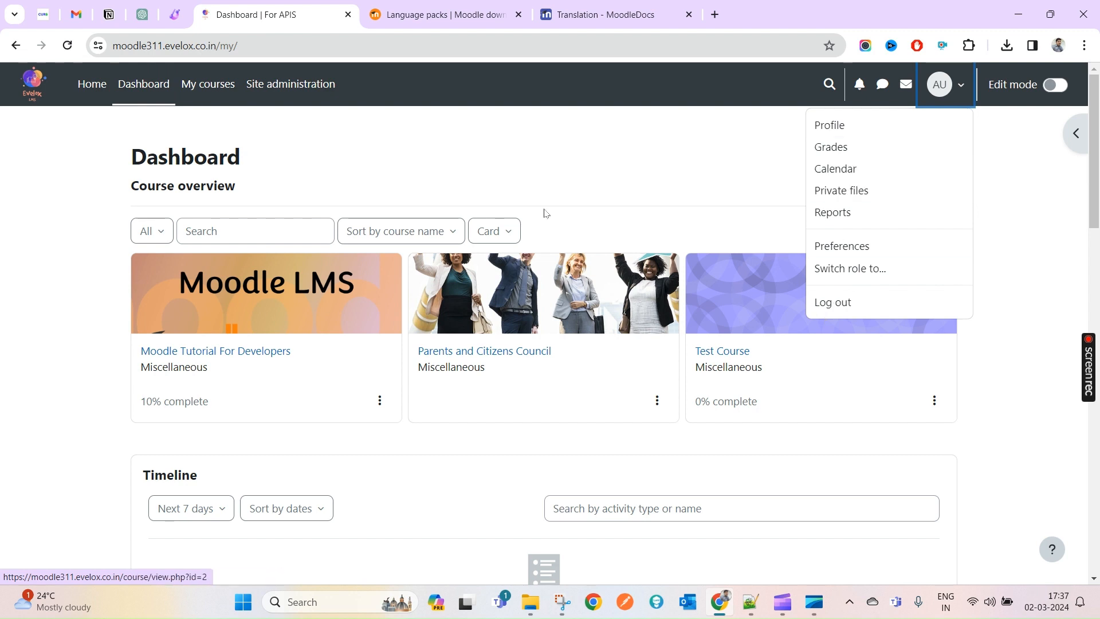
- Move between the Moodle dashboard and the Moodle downloads language packs page for version 4.3
{"action": "left_click", "coordinate": [272, 84]}
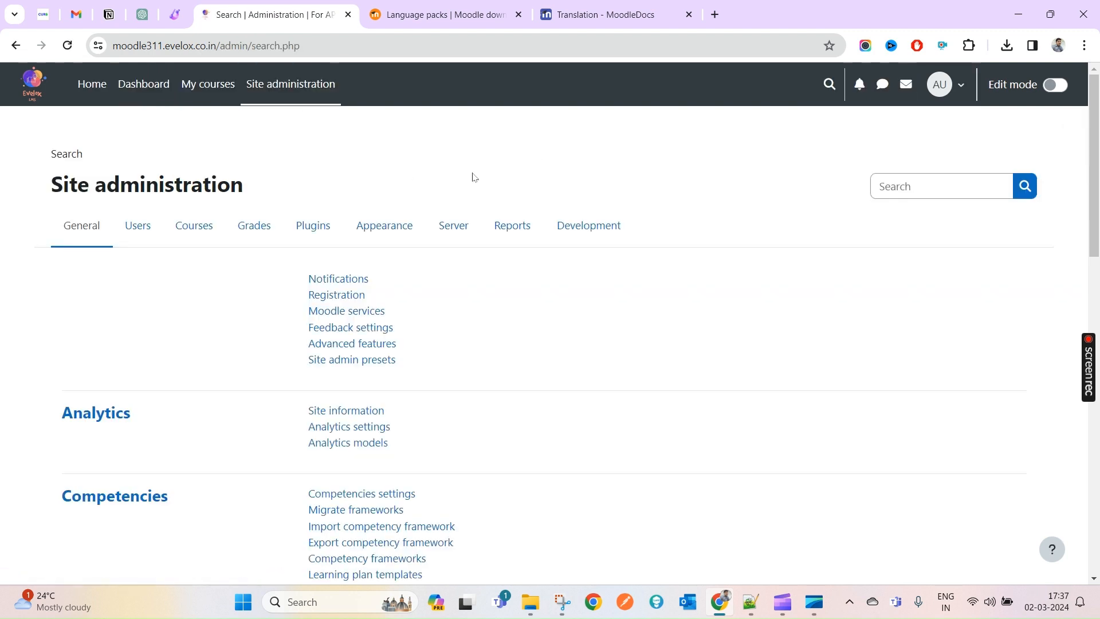
{"action": "left_click", "coordinate": [29, 84]}
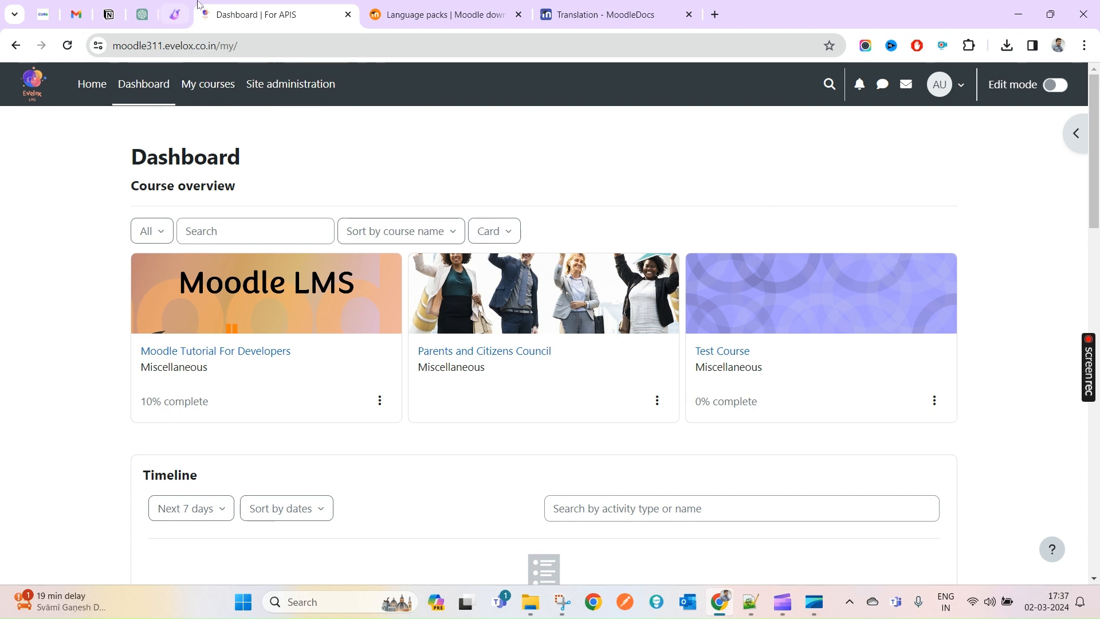
{"action": "left_click", "coordinate": [415, 4]}
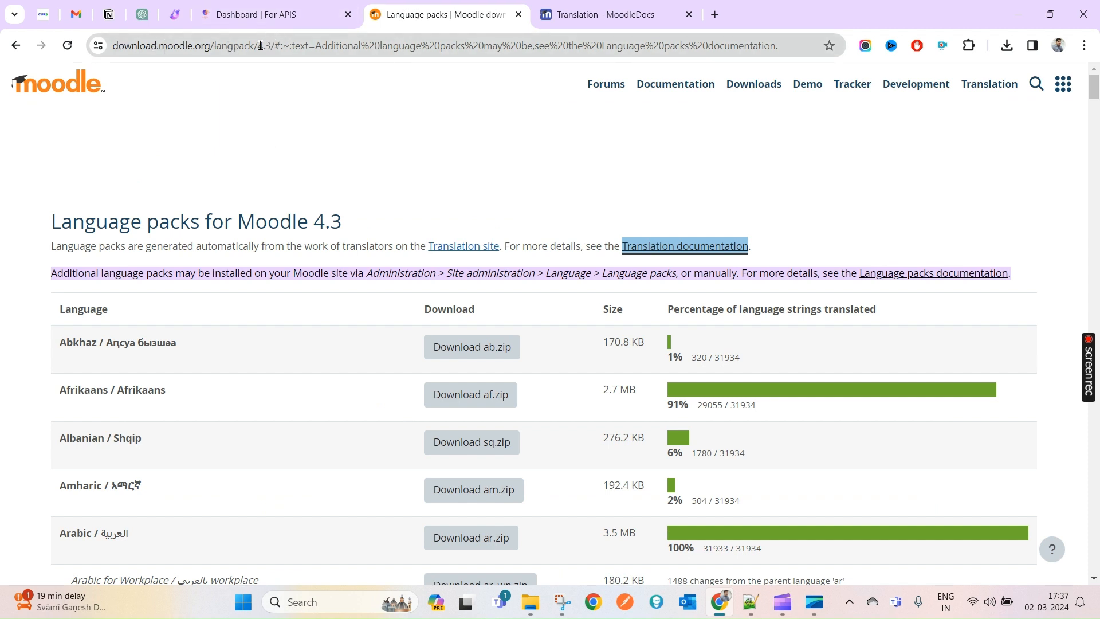
{"action": "left_click_drag", "start_coordinate": [258, 45], "coordinate": [271, 45]}
{"action": "left_click", "coordinate": [267, 17]}
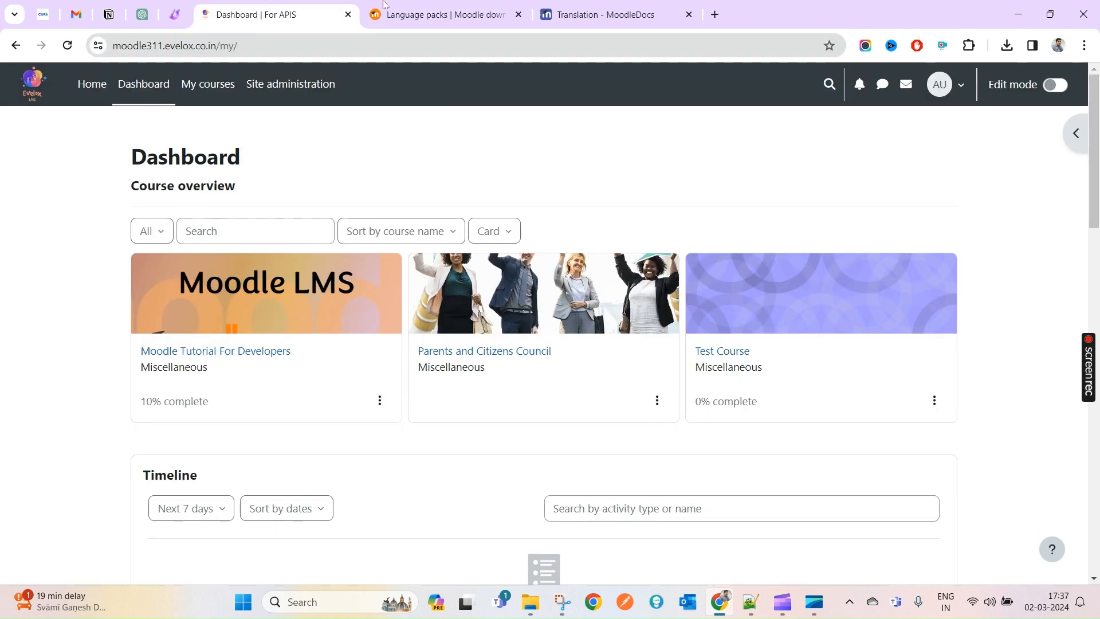
{"action": "left_click", "coordinate": [413, 4]}
- Search Google for 'moodle language pack moodle 4.3' from the address bar
{"action": "left_click", "coordinate": [386, 50]}
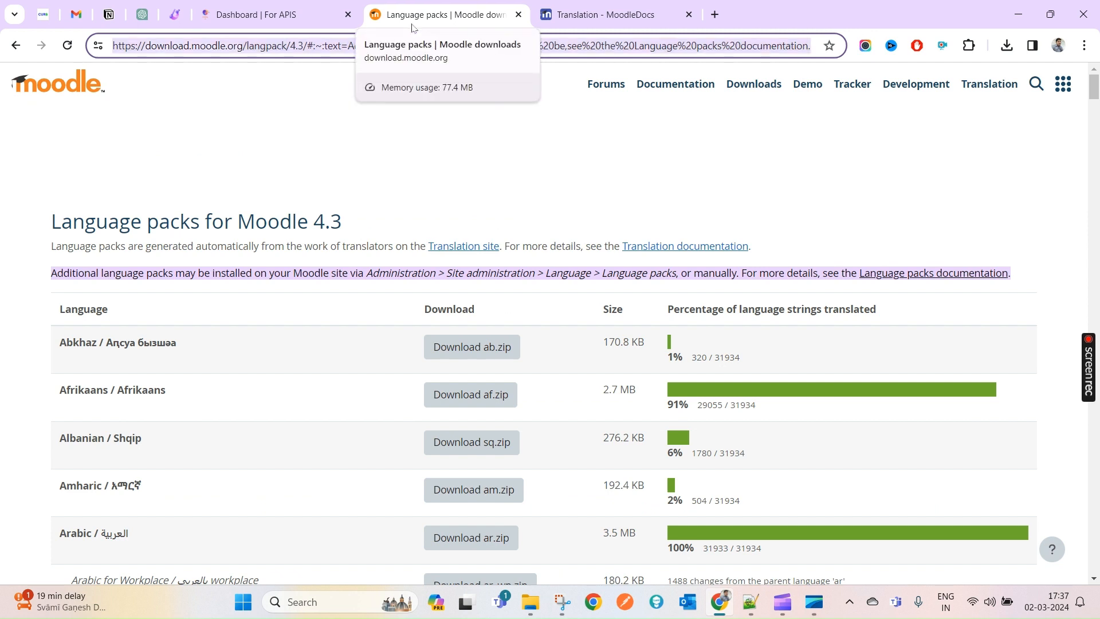
{"action": "type", "text": "moodle"}
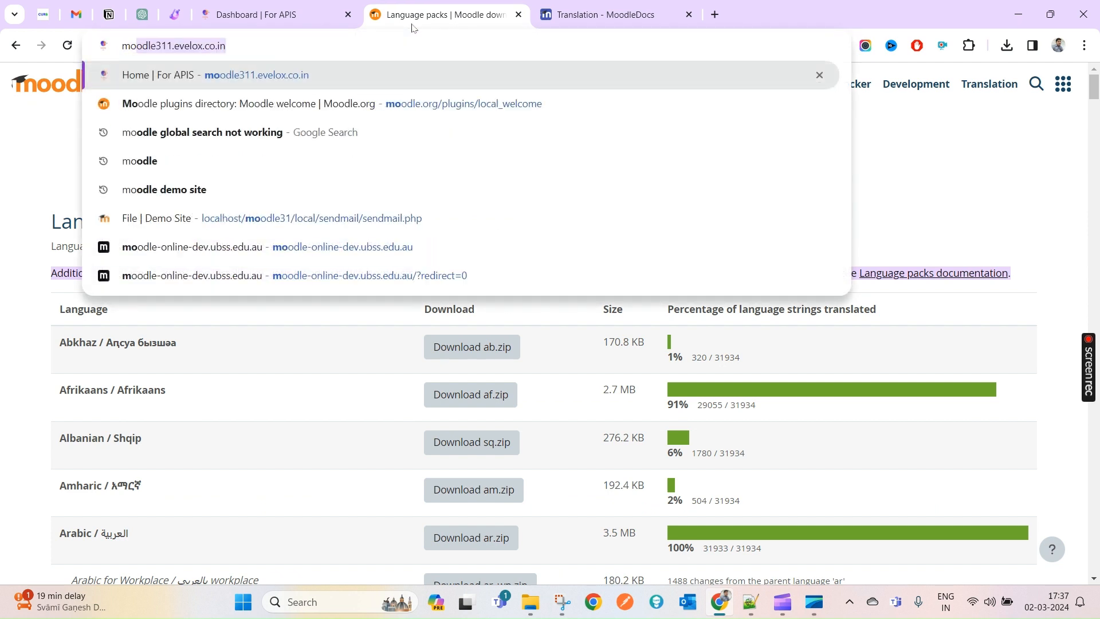
{"action": "type", "text": " langua"}
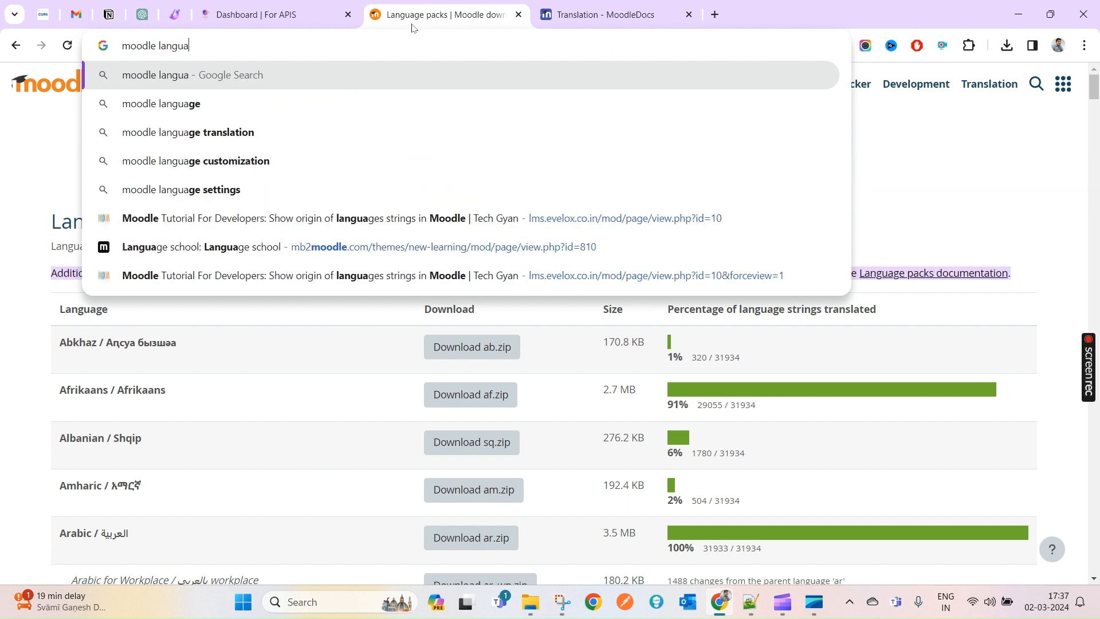
{"action": "type", "text": "ge pack "}
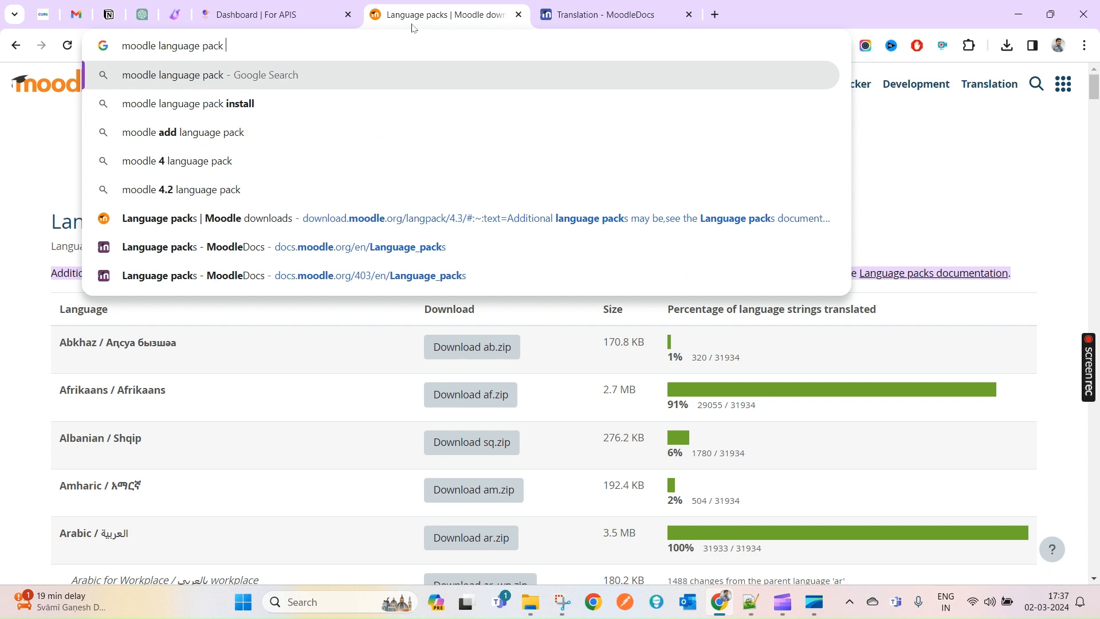
{"action": "type", "text": "moodle 4.3"}
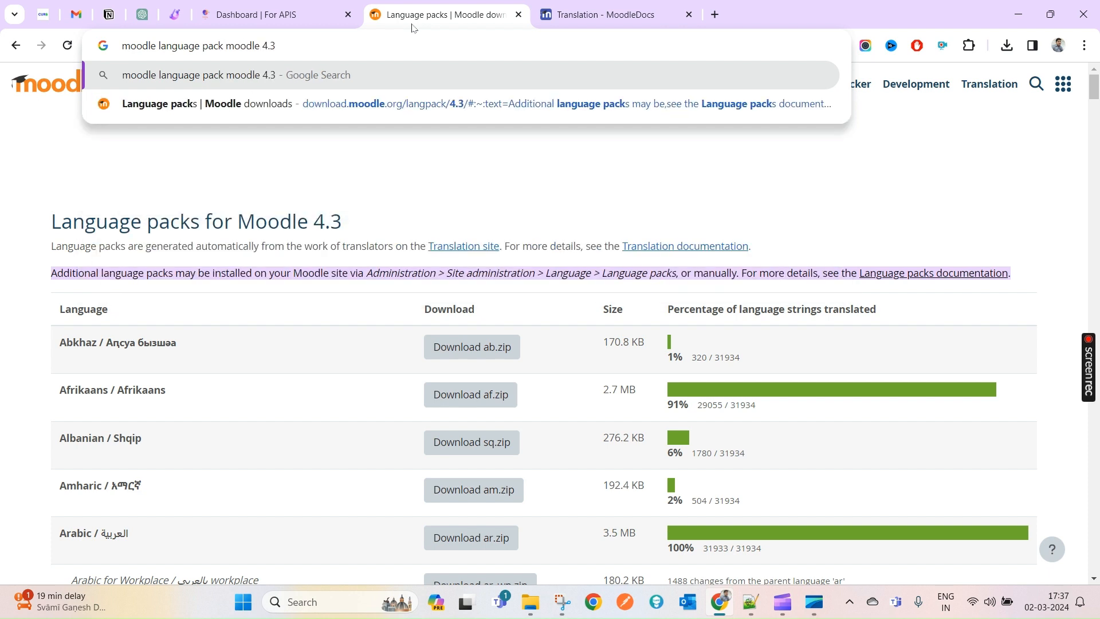
{"action": "key", "text": "Return"}
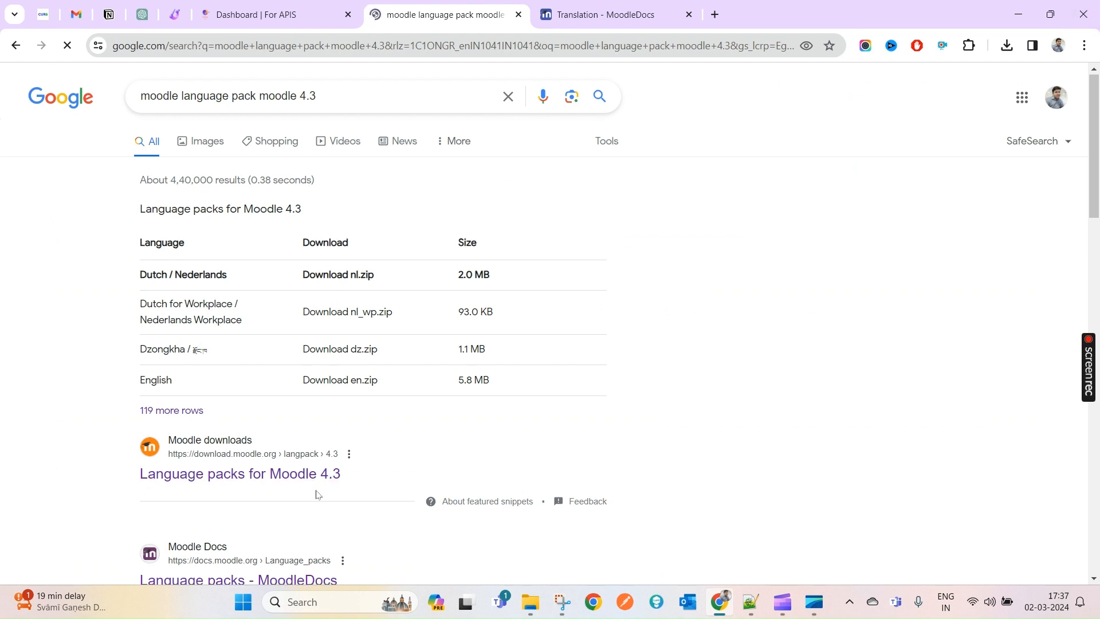
- Open the 'Language packs for Moodle 4.3' result on download.moodle.org
{"action": "scroll", "coordinate": [315, 493], "scroll_direction": "down", "scroll_amount": 2}
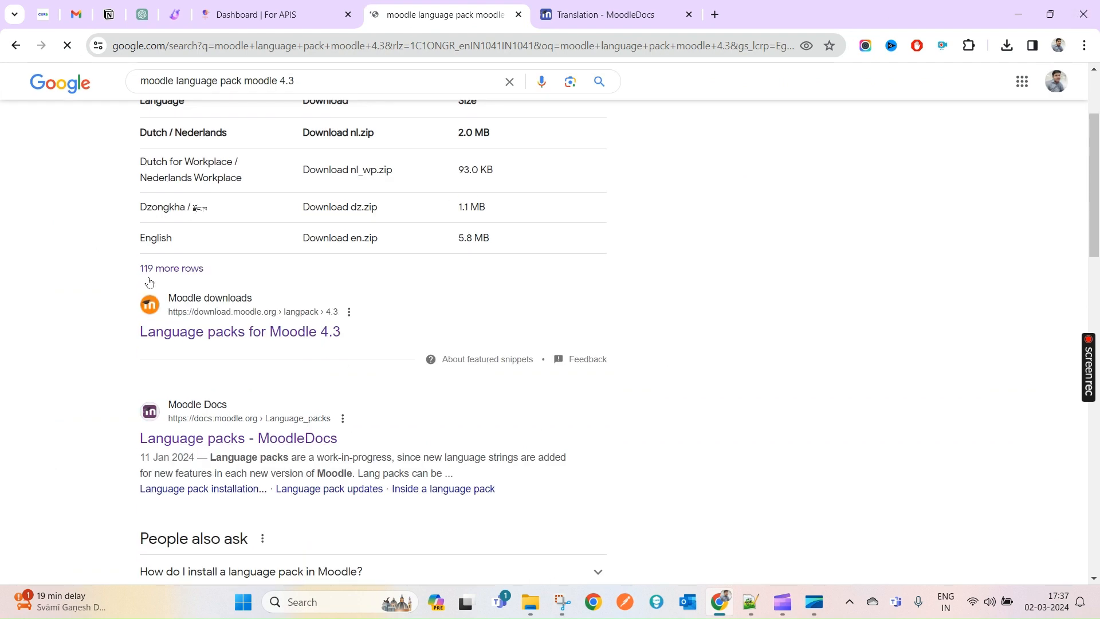
{"action": "left_click", "coordinate": [228, 341]}
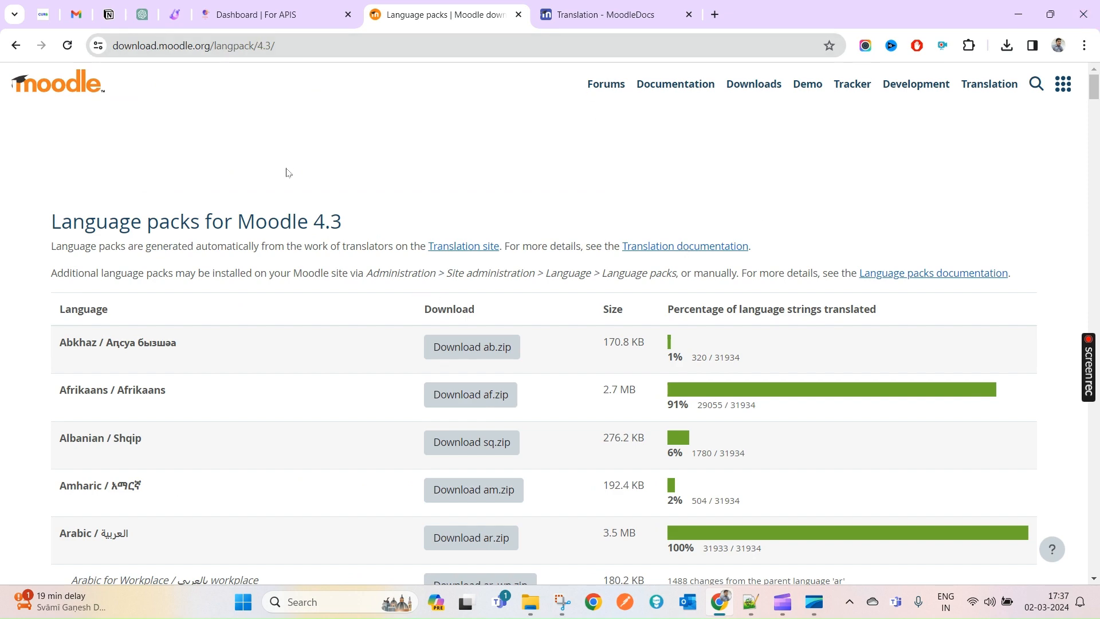
{"action": "scroll", "coordinate": [273, 312], "scroll_direction": "down", "scroll_amount": 1}
{"action": "double_click", "coordinate": [324, 145]}
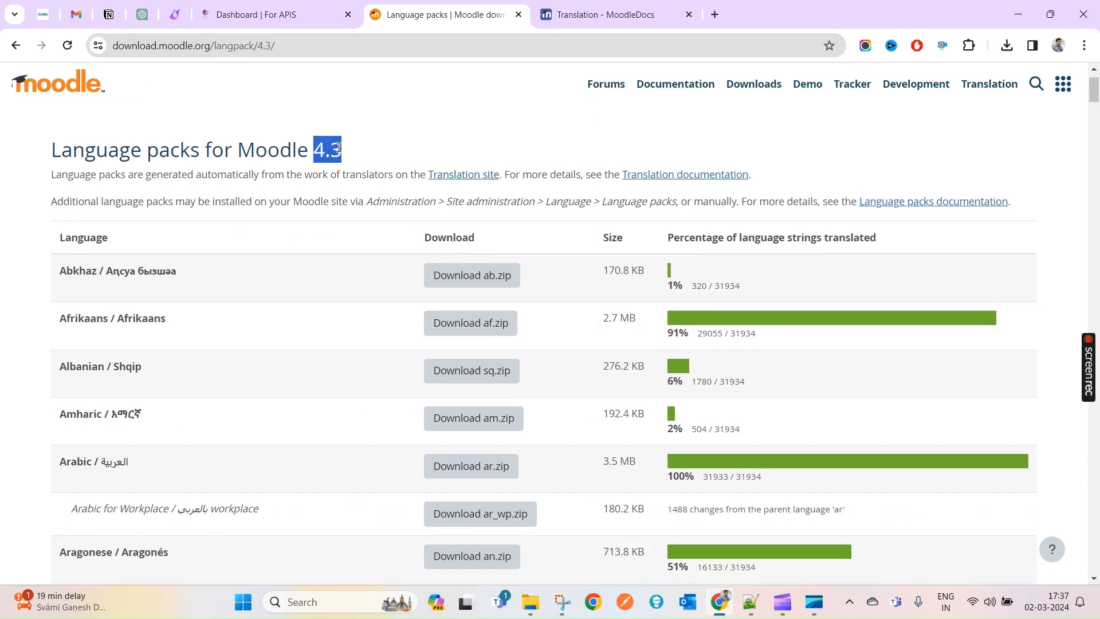
{"action": "scroll", "coordinate": [943, 450], "scroll_direction": "down", "scroll_amount": 14}
{"action": "scroll", "coordinate": [351, 140], "scroll_direction": "up", "scroll_amount": 15}
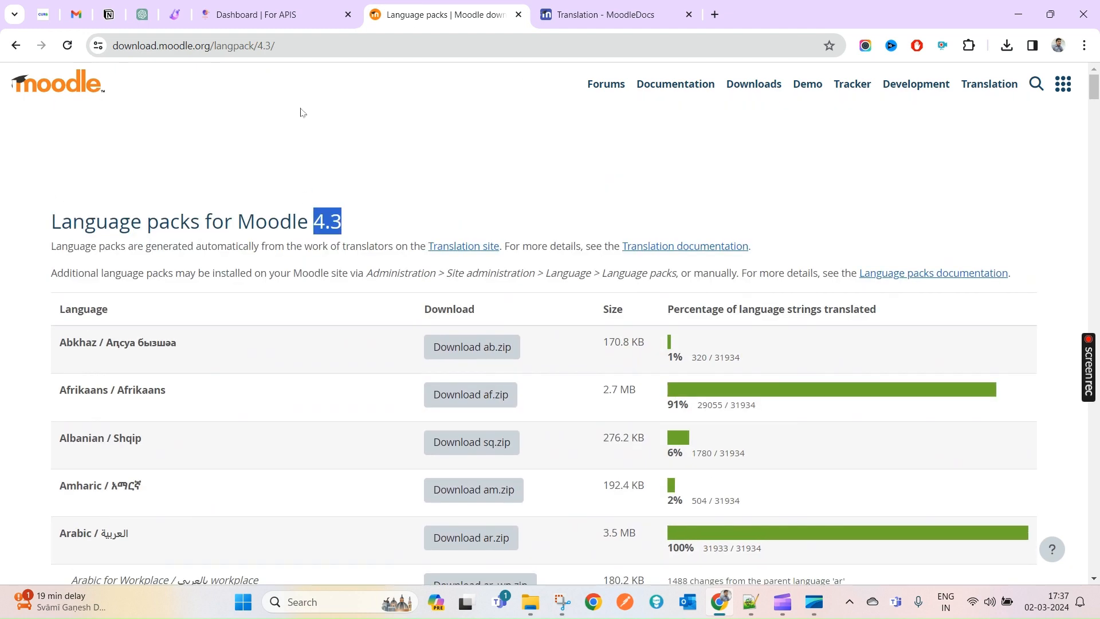
{"action": "left_click", "coordinate": [264, 49]}
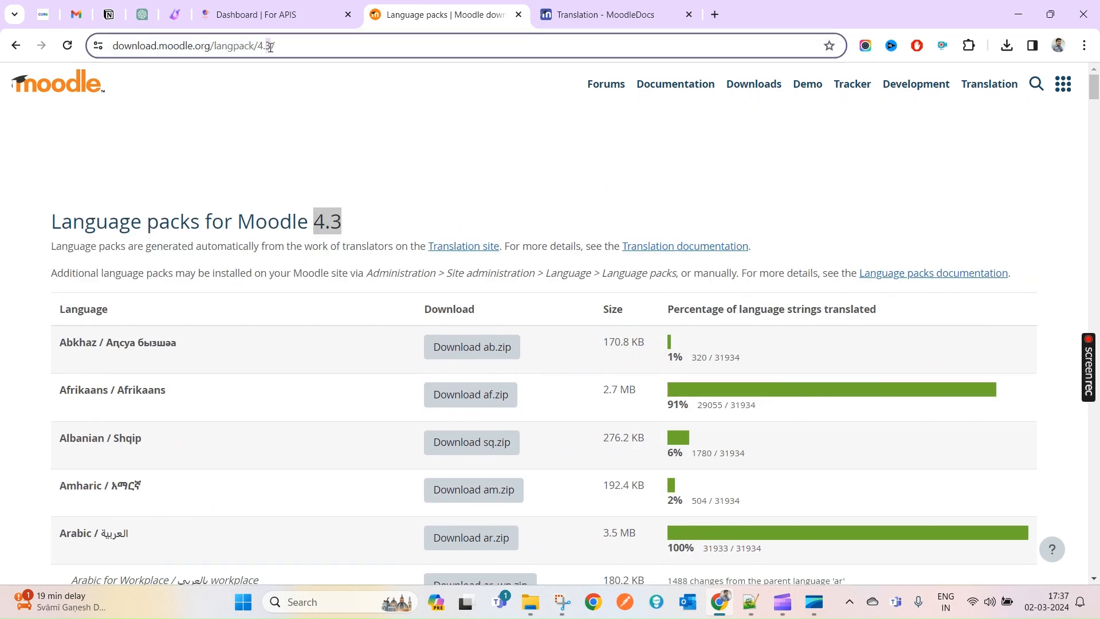
{"action": "key", "text": "BackSpace"}
{"action": "type", "text": "2"}
{"action": "key", "text": "Return"}
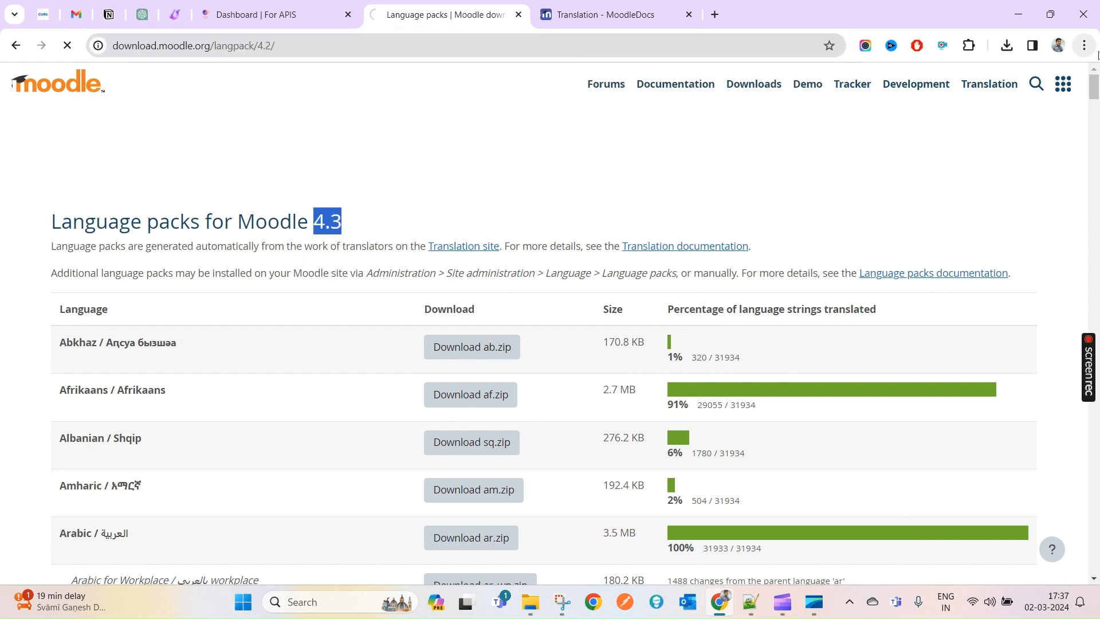
{"action": "double_click", "coordinate": [267, 46]}
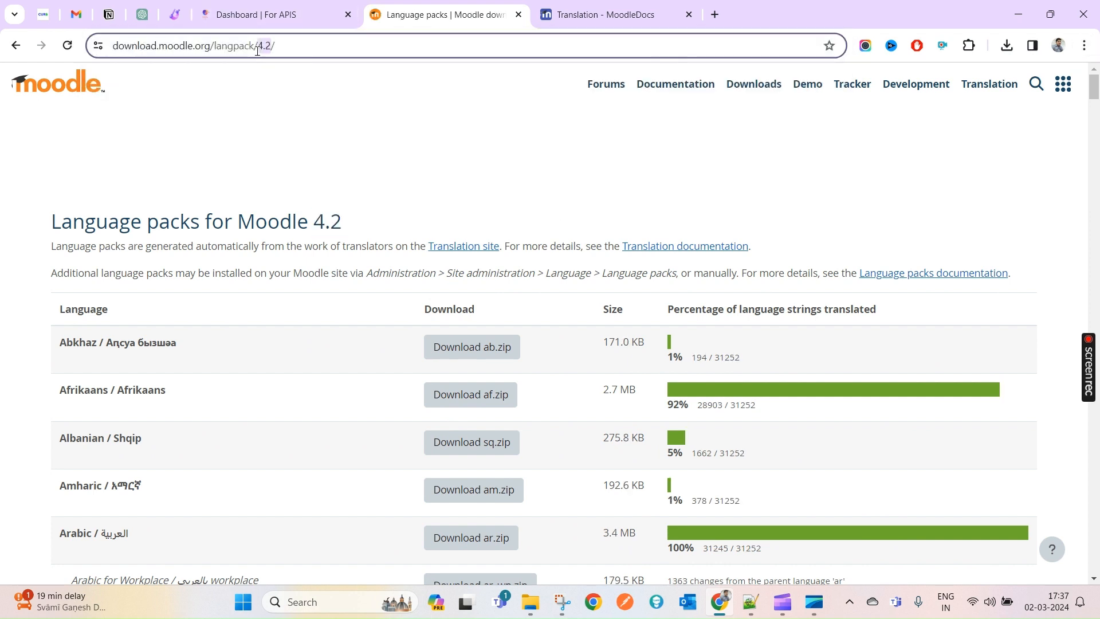
{"action": "double_click", "coordinate": [333, 224]}
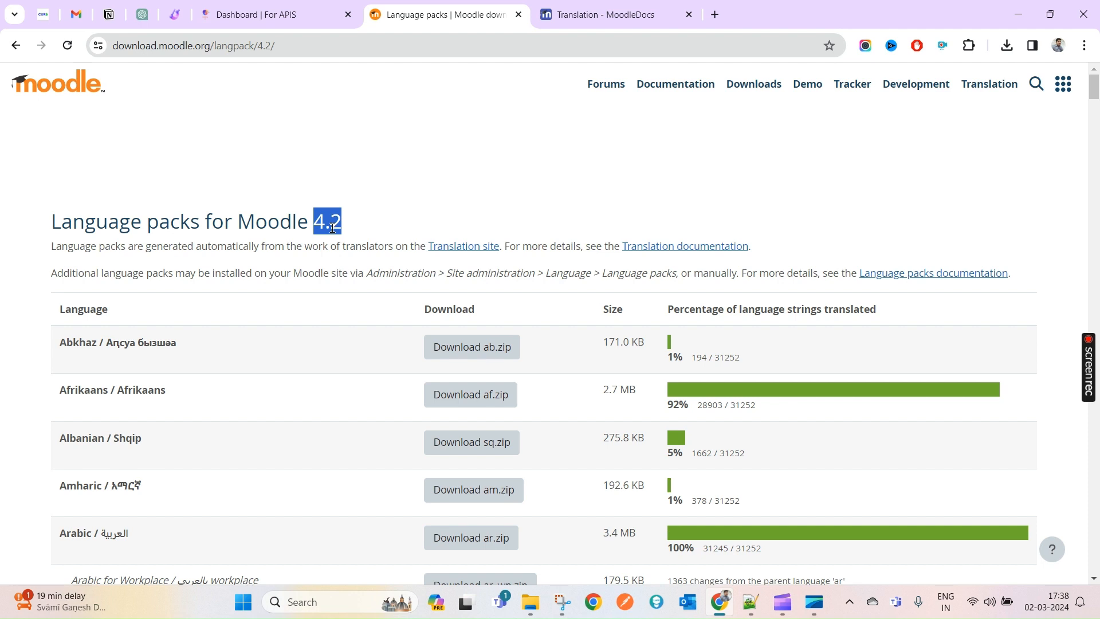
{"action": "left_click", "coordinate": [15, 49]}
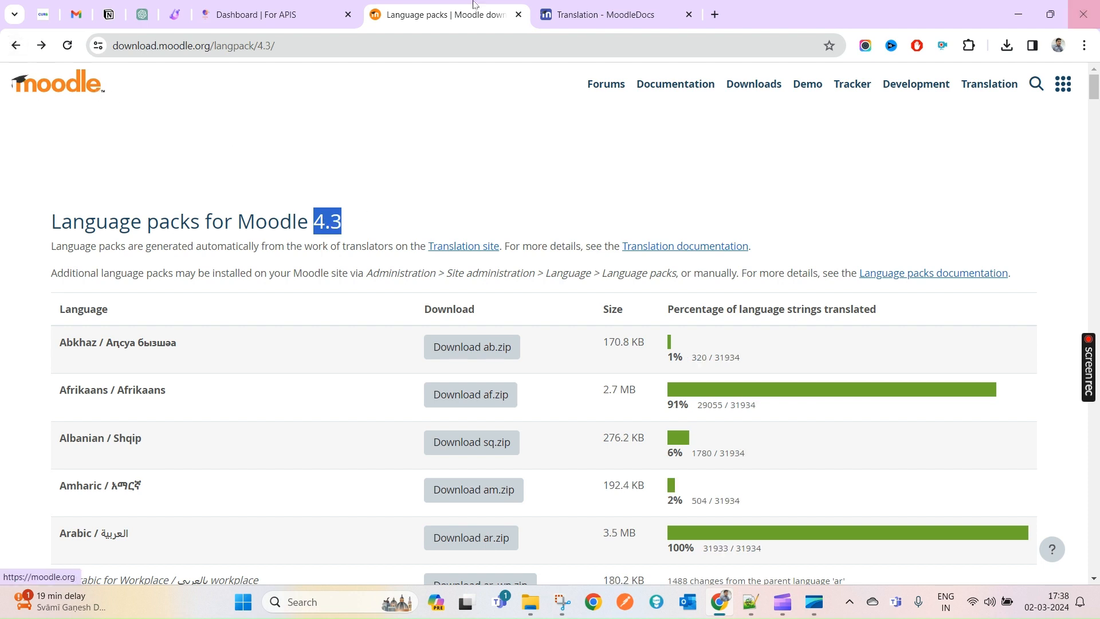
{"action": "left_click", "coordinate": [12, 47]}
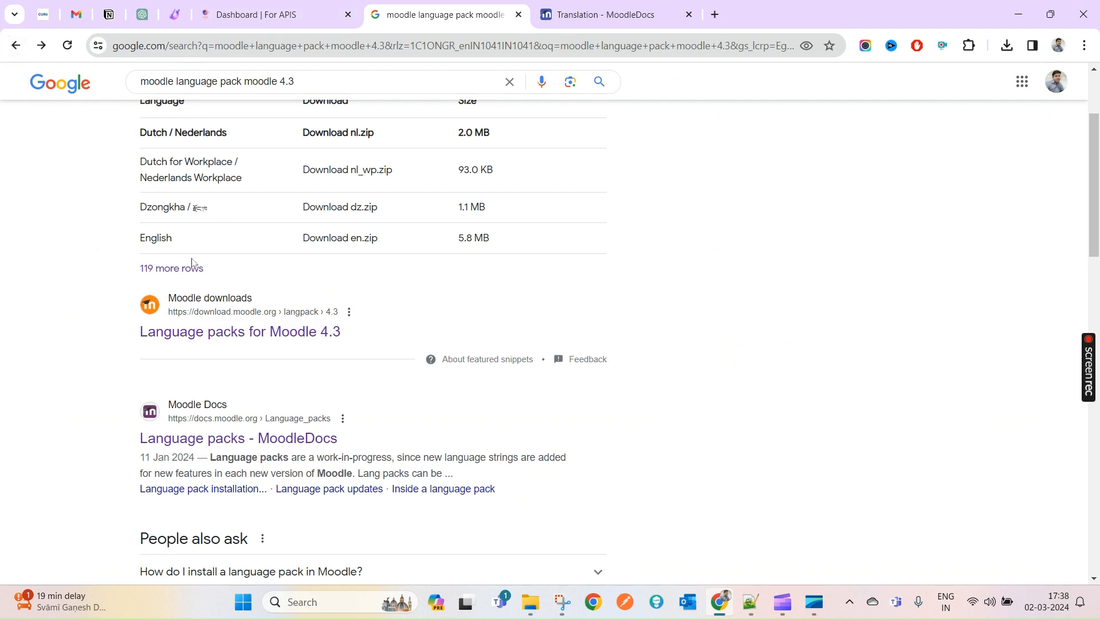
{"action": "left_click", "coordinate": [203, 331]}
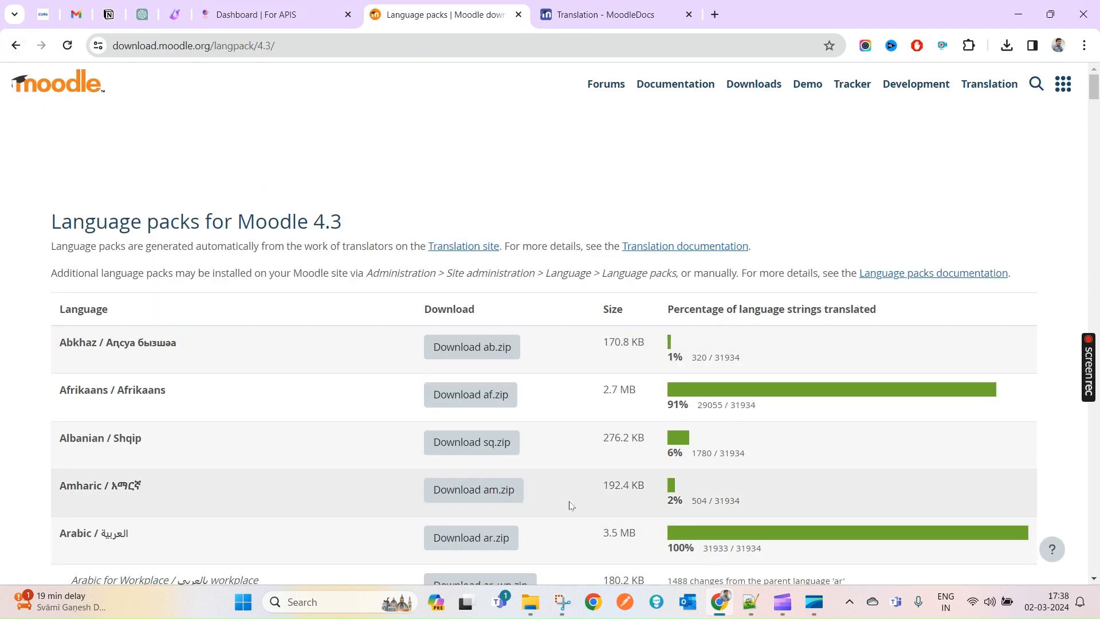
- Find 'Chinese' on the Moodle 4.3 language packs page with Ctrl+F
{"action": "scroll", "coordinate": [417, 384], "scroll_direction": "down", "scroll_amount": 15}
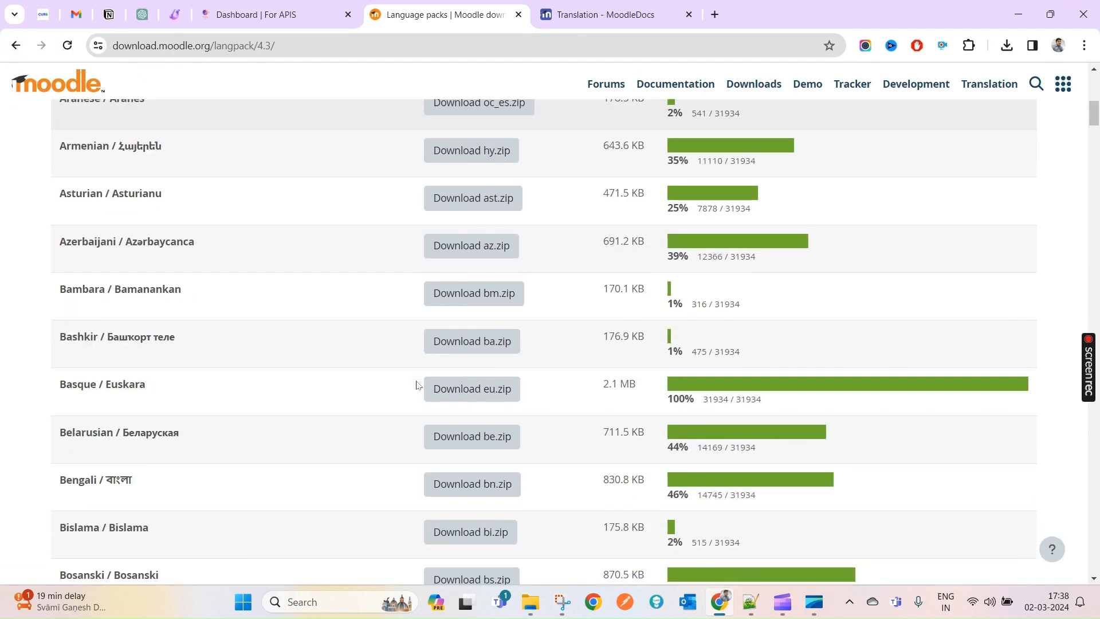
{"action": "scroll", "coordinate": [417, 385], "scroll_direction": "up", "scroll_amount": 4}
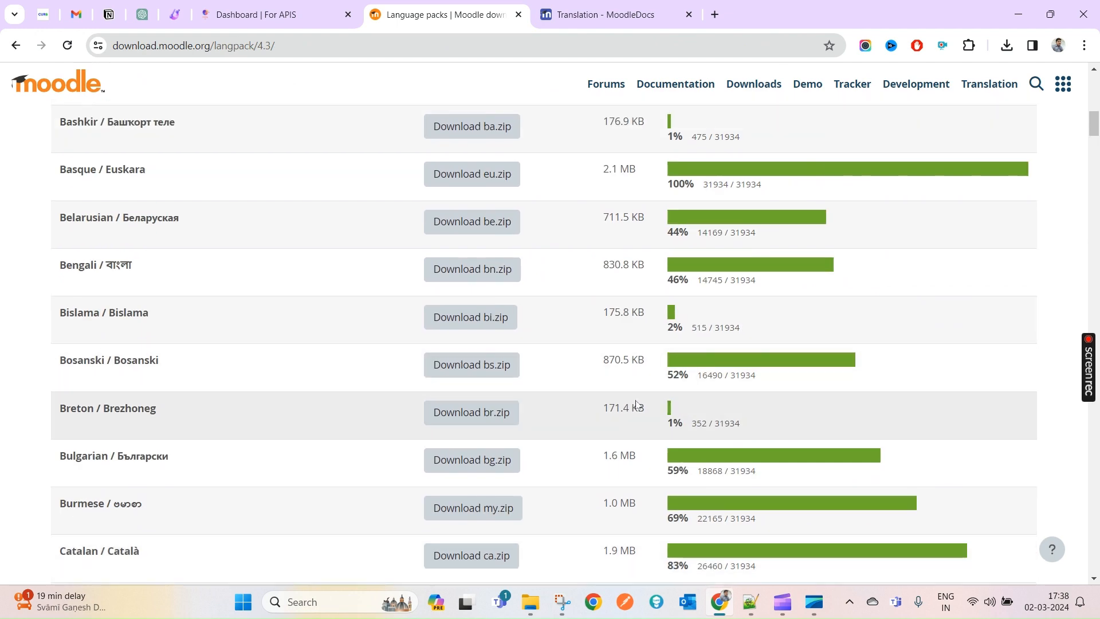
{"action": "scroll", "coordinate": [635, 374], "scroll_direction": "down", "scroll_amount": 9}
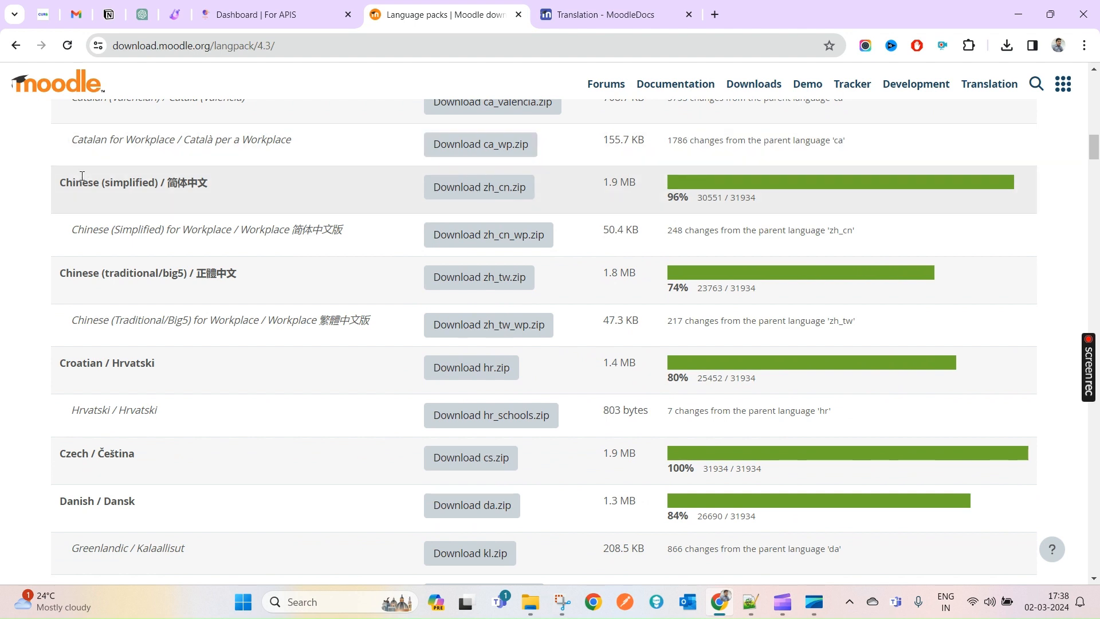
{"action": "double_click", "coordinate": [75, 177]}
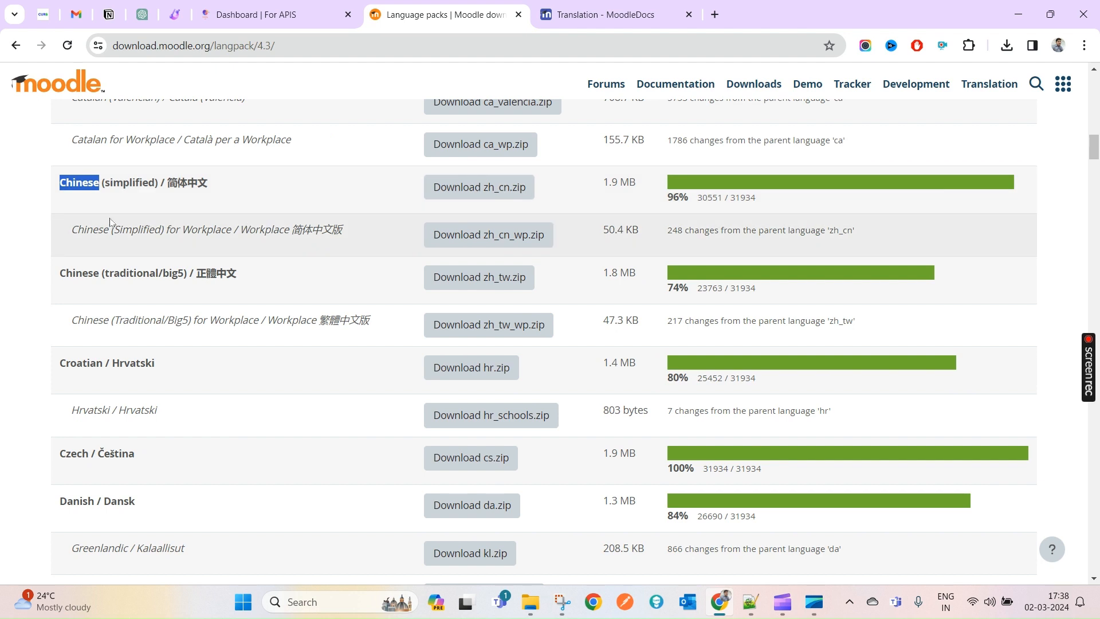
{"action": "key", "text": "ctrl+f"}
{"action": "key", "text": "Return"}
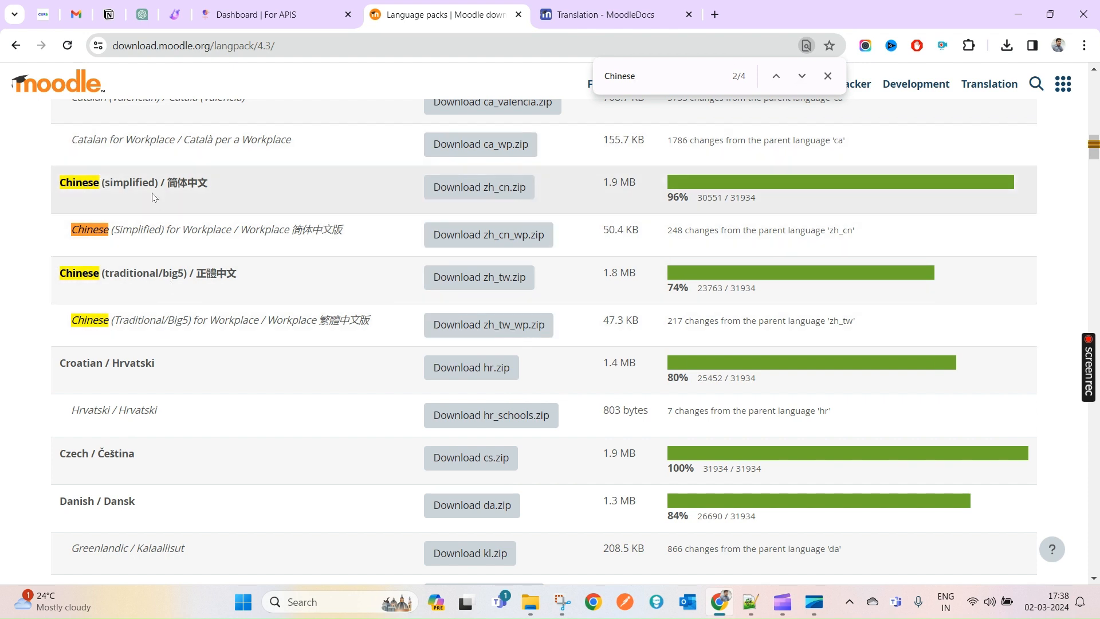
- Highlight the Chinese (simplified) zh_cn pack name and its 96% completion figure
{"action": "double_click", "coordinate": [86, 183]}
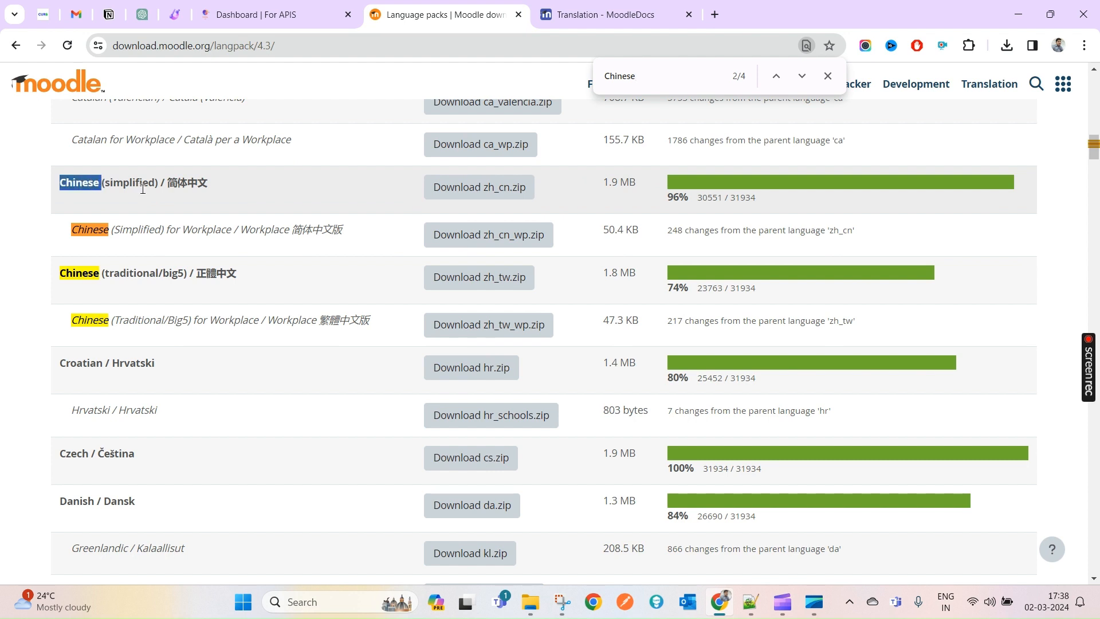
{"action": "left_click", "coordinate": [99, 184]}
{"action": "left_click_drag", "start_coordinate": [99, 185], "coordinate": [195, 185]}
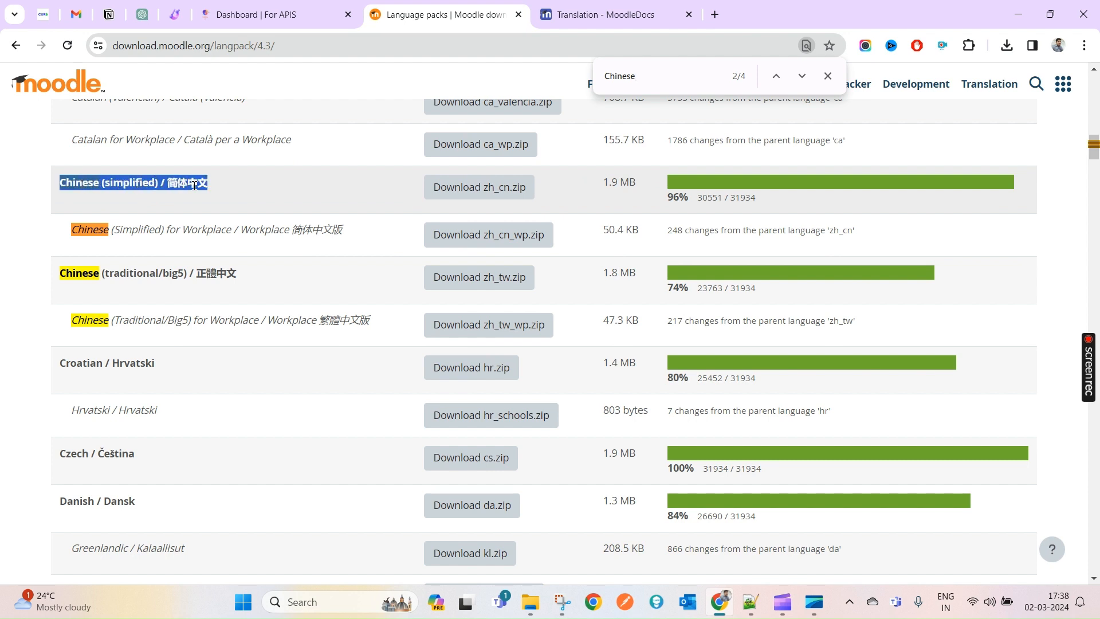
{"action": "left_click_drag", "start_coordinate": [667, 196], "coordinate": [674, 197]}
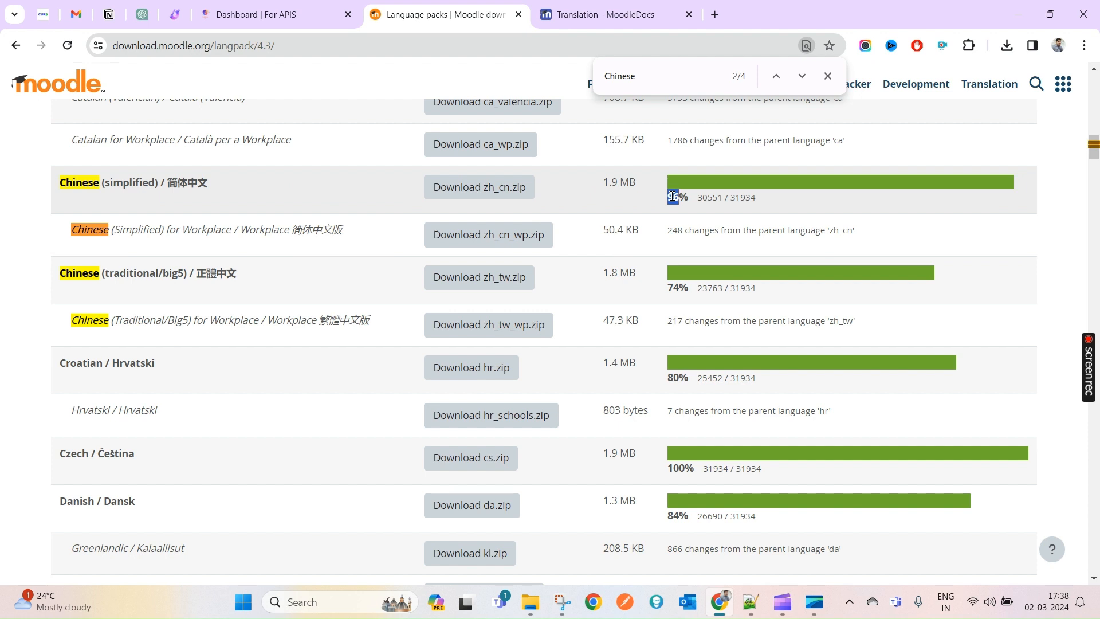
{"action": "double_click", "coordinate": [676, 197]}
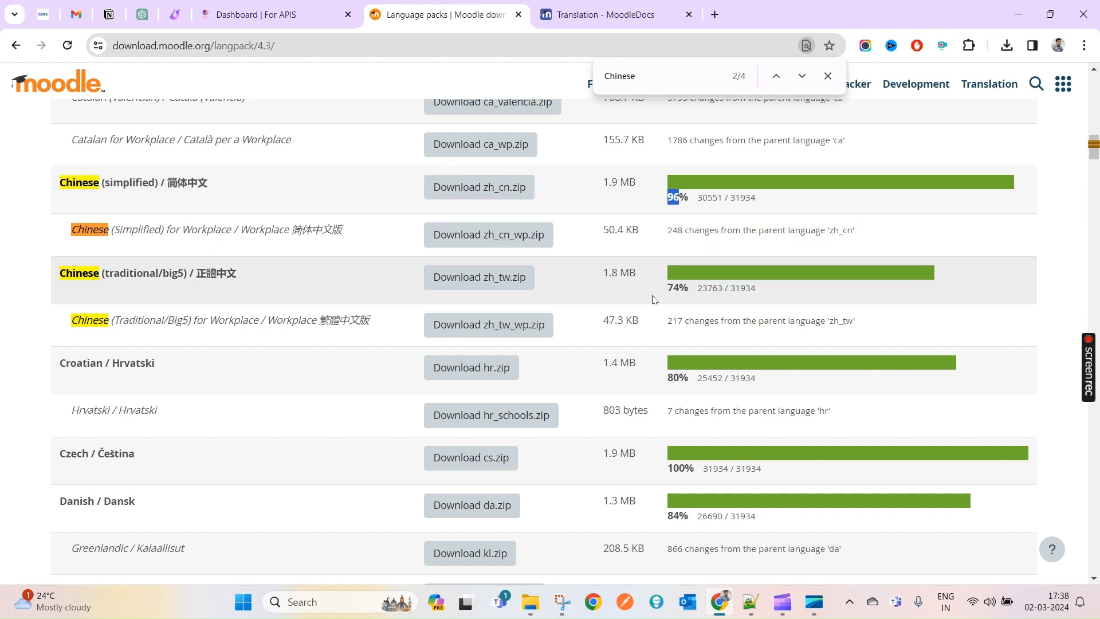
{"action": "double_click", "coordinate": [682, 289]}
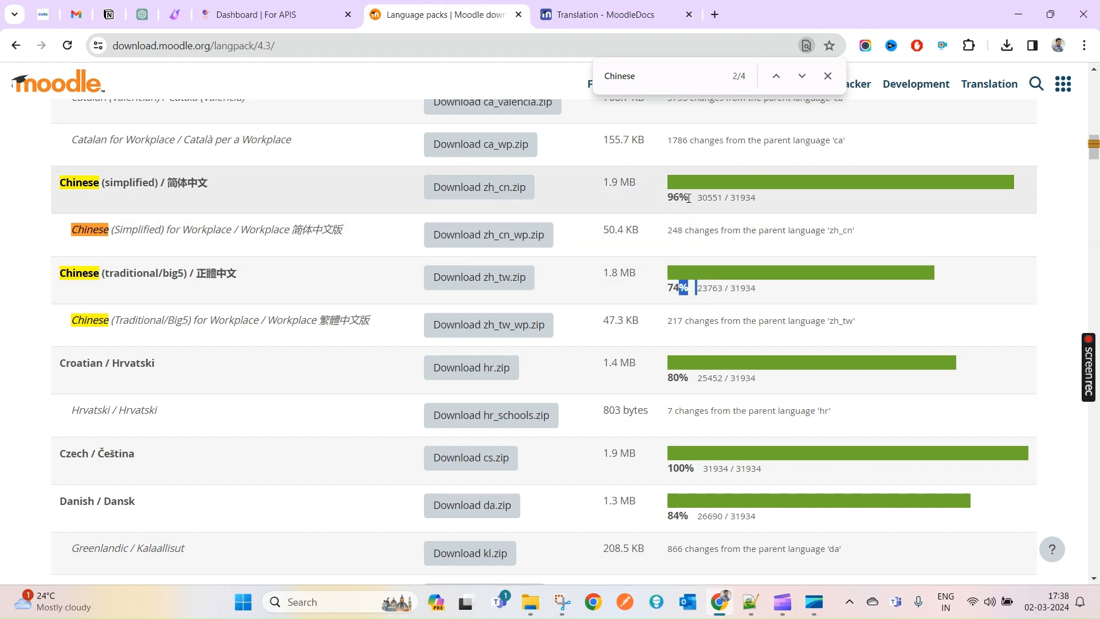
{"action": "left_click_drag", "start_coordinate": [689, 196], "coordinate": [675, 193]}
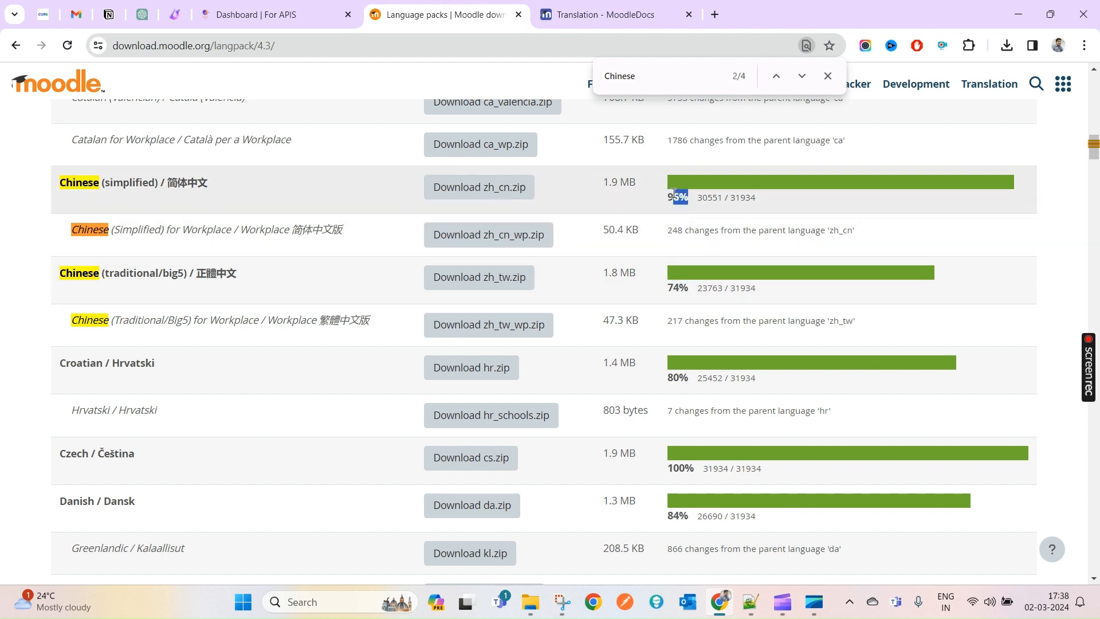
{"action": "double_click", "coordinate": [89, 184]}
{"action": "left_click_drag", "start_coordinate": [89, 183], "coordinate": [154, 183]}
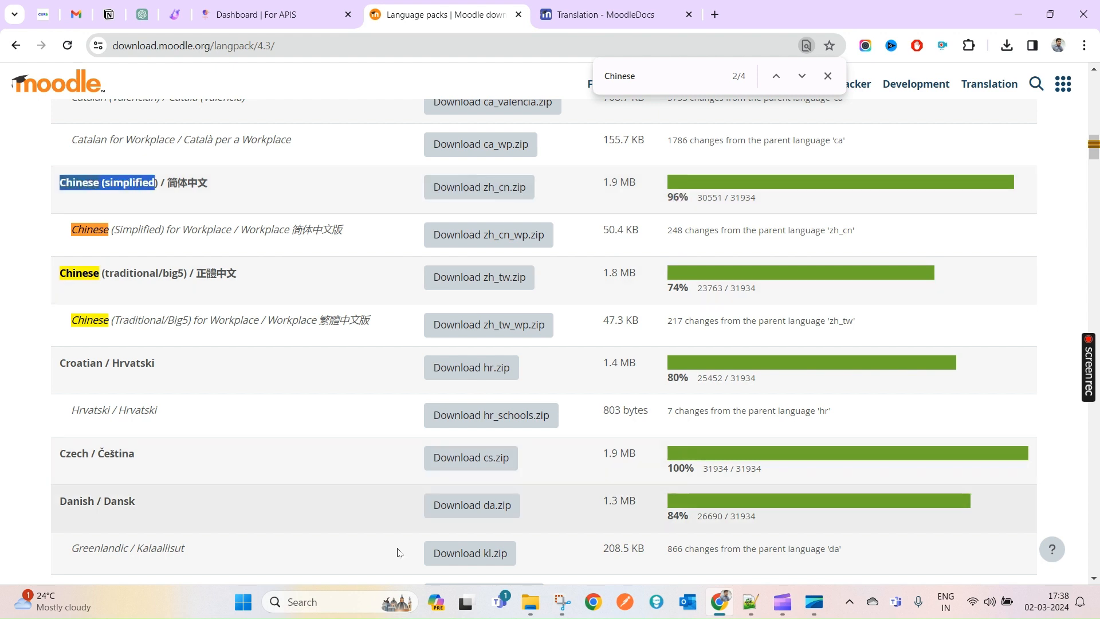
- Download zh_cn.zip (1,915 KB), confirm it finished, and return to the Moodle Dashboard tab
{"action": "left_click", "coordinate": [469, 196]}
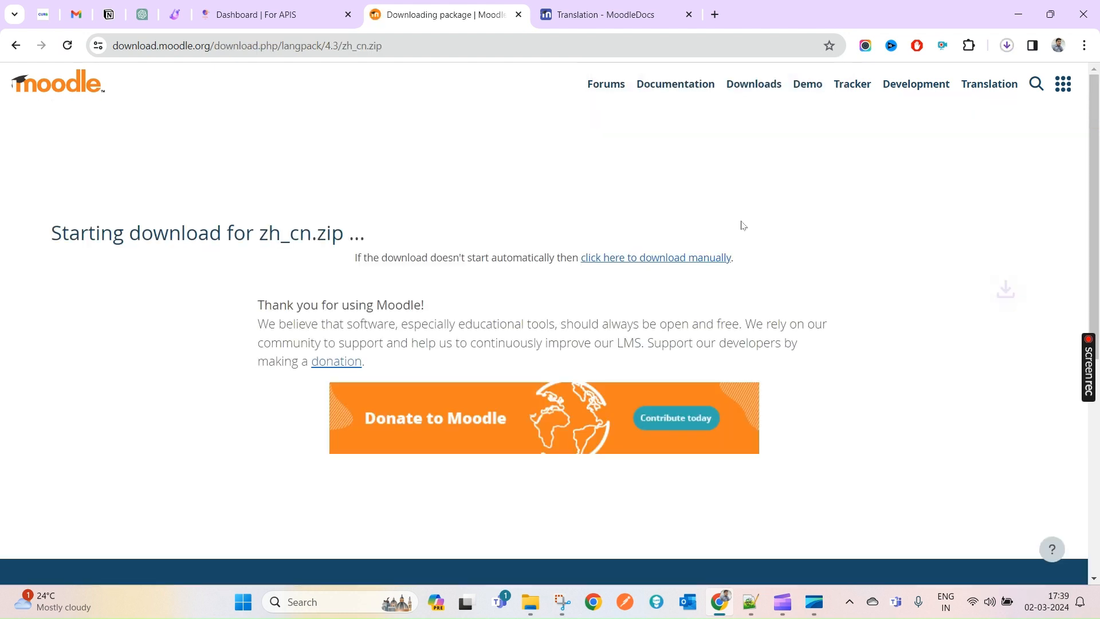
{"action": "left_click", "coordinate": [1007, 47]}
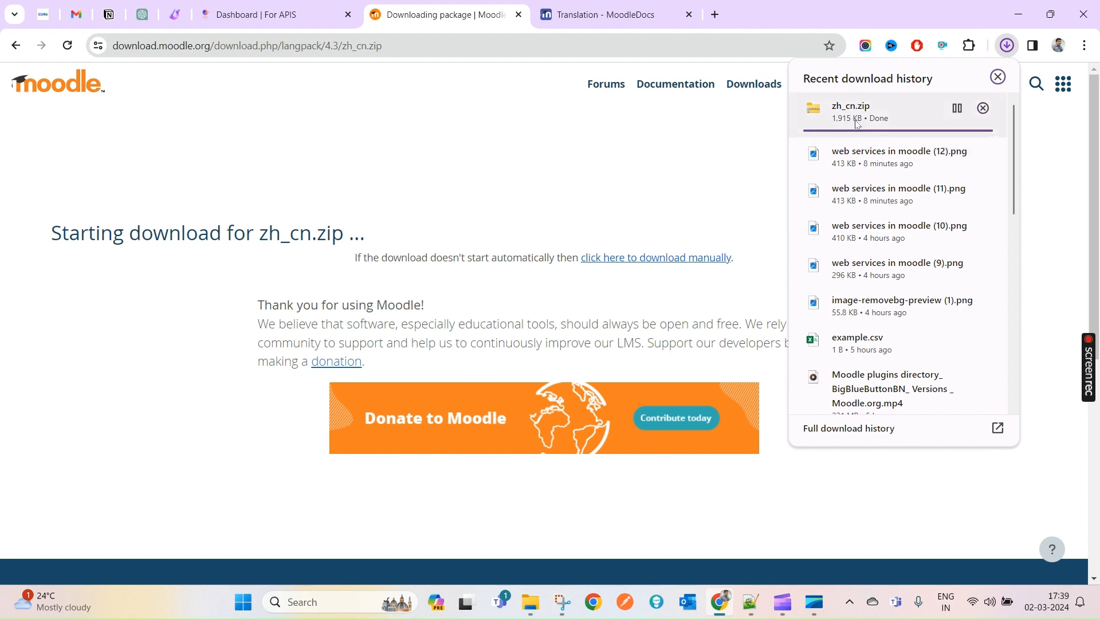
{"action": "left_click", "coordinate": [288, 4]}
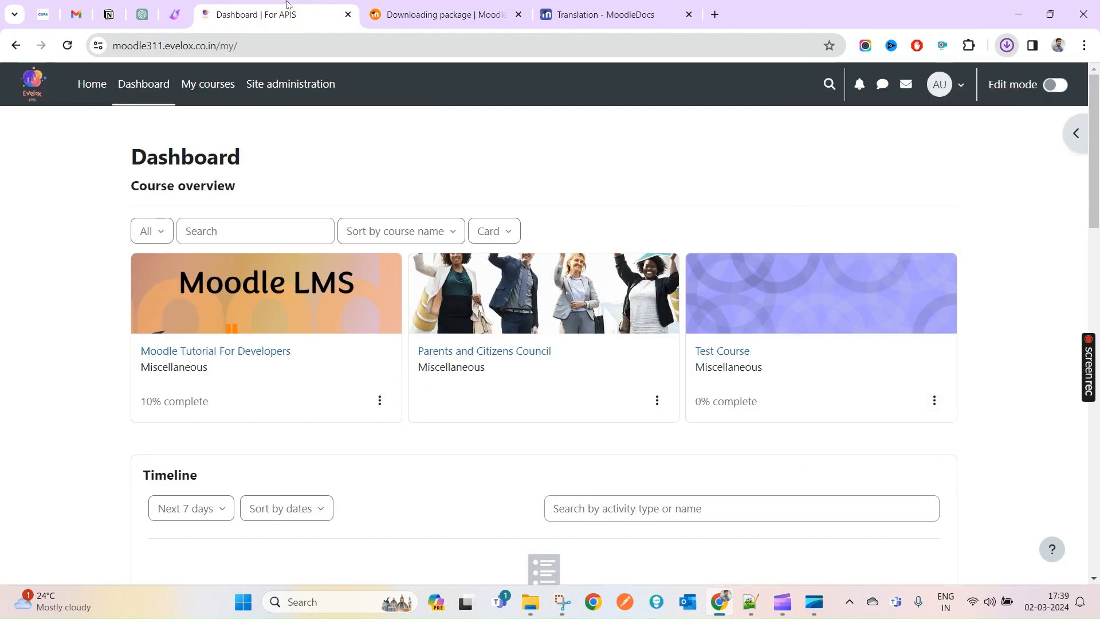
- Search Site administration for 'language p' and open the Language packs import page
{"action": "left_click", "coordinate": [308, 95]}
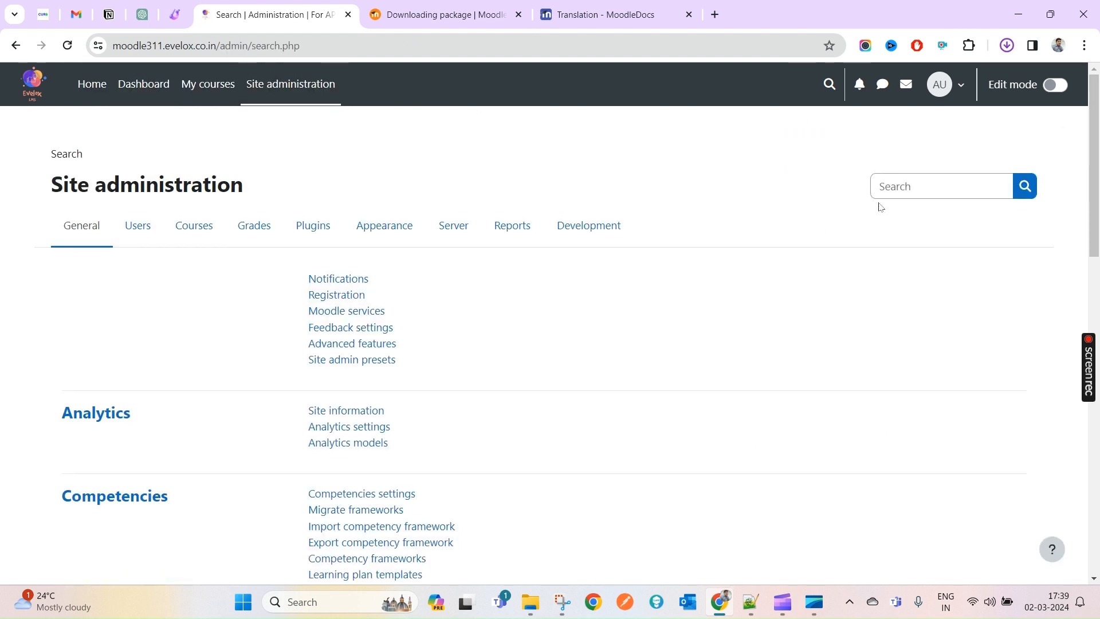
{"action": "left_click", "coordinate": [893, 191]}
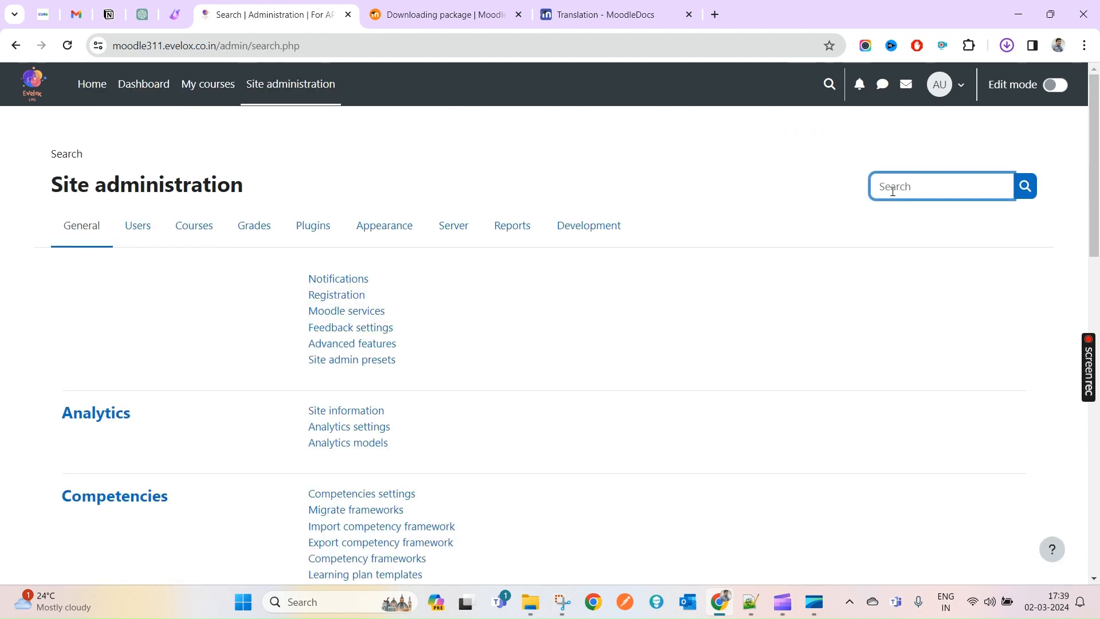
{"action": "type", "text": "language pack"}
{"action": "key", "text": "Return"}
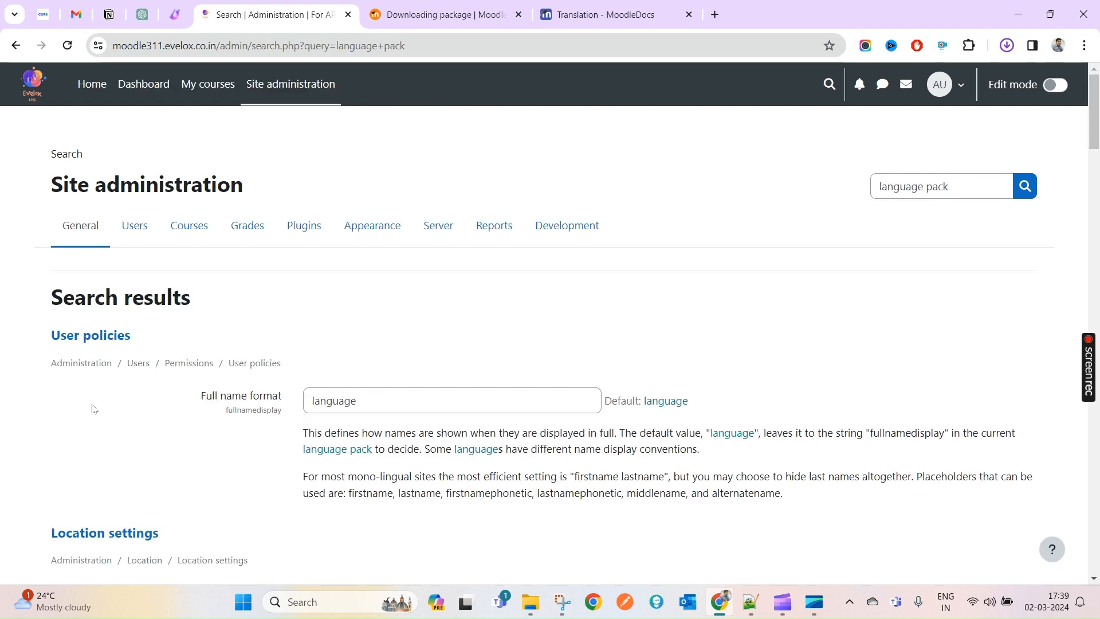
{"action": "scroll", "coordinate": [249, 435], "scroll_direction": "down", "scroll_amount": 2}
{"action": "scroll", "coordinate": [249, 434], "scroll_direction": "down", "scroll_amount": 9}
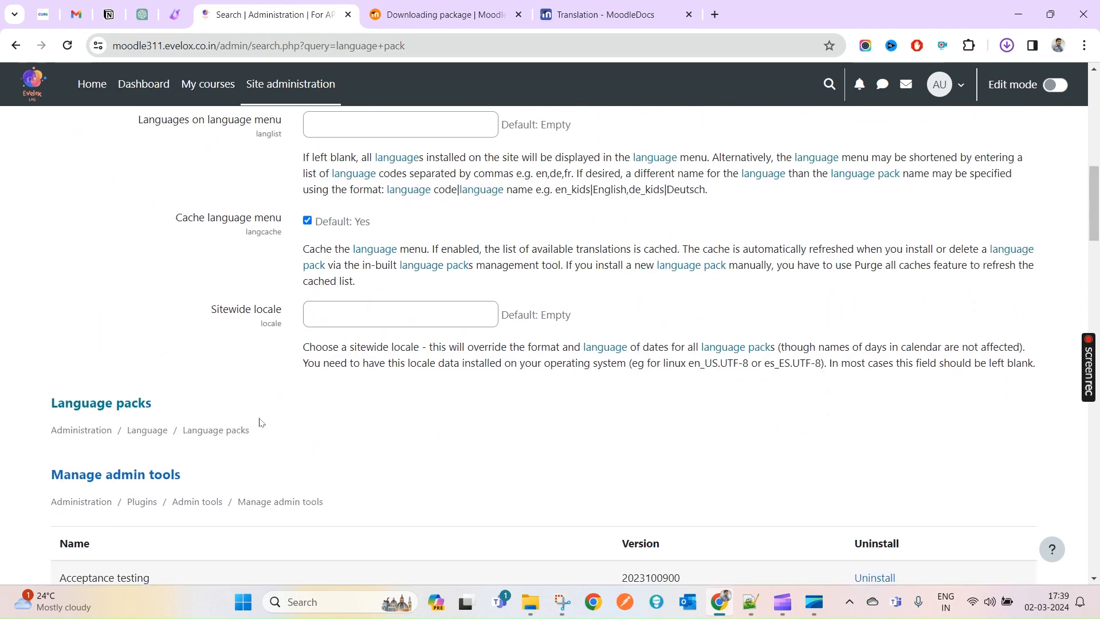
{"action": "scroll", "coordinate": [113, 408], "scroll_direction": "down", "scroll_amount": 1}
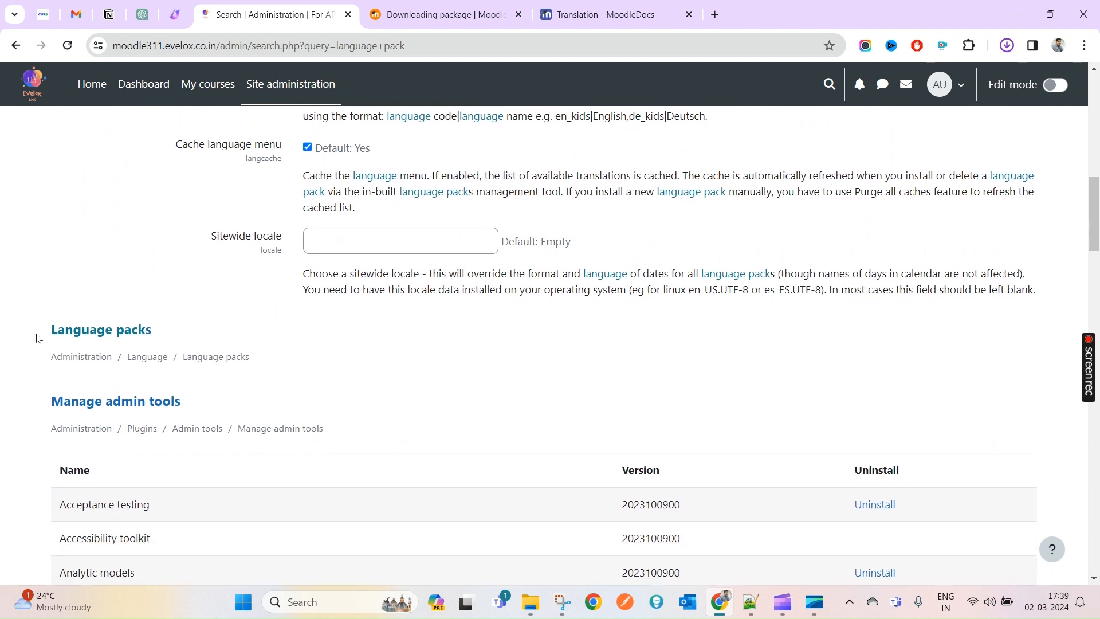
{"action": "left_click_drag", "start_coordinate": [37, 338], "coordinate": [151, 332]}
{"action": "left_click", "coordinate": [116, 334]}
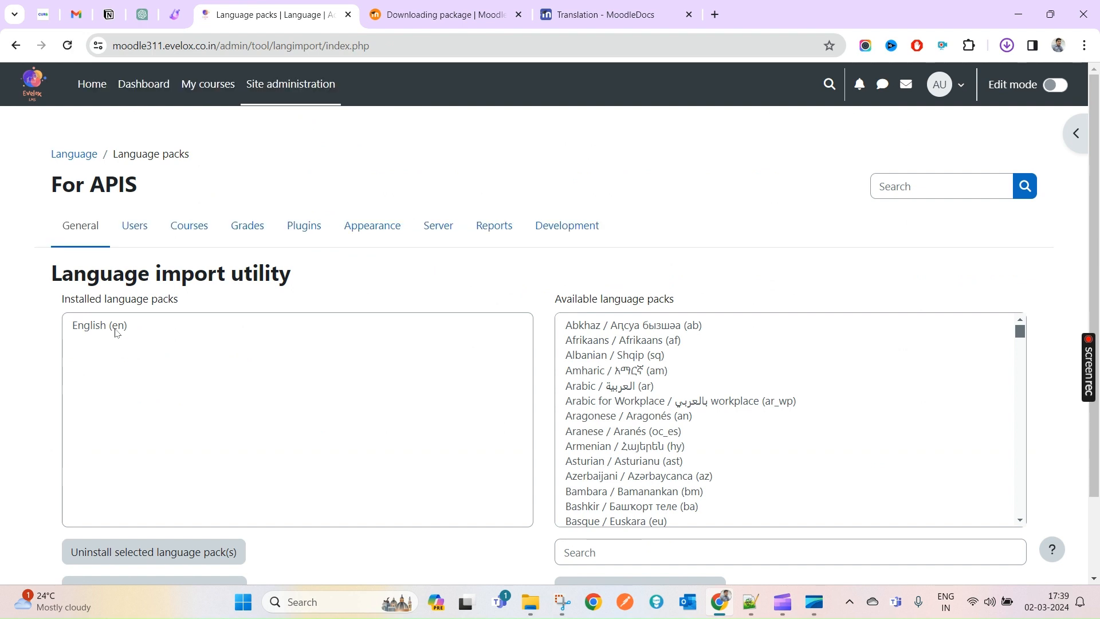
- Filter available language packs by 'cn' and select Chinese (simplified) zh_cn
{"action": "scroll", "coordinate": [170, 414], "scroll_direction": "down", "scroll_amount": 2}
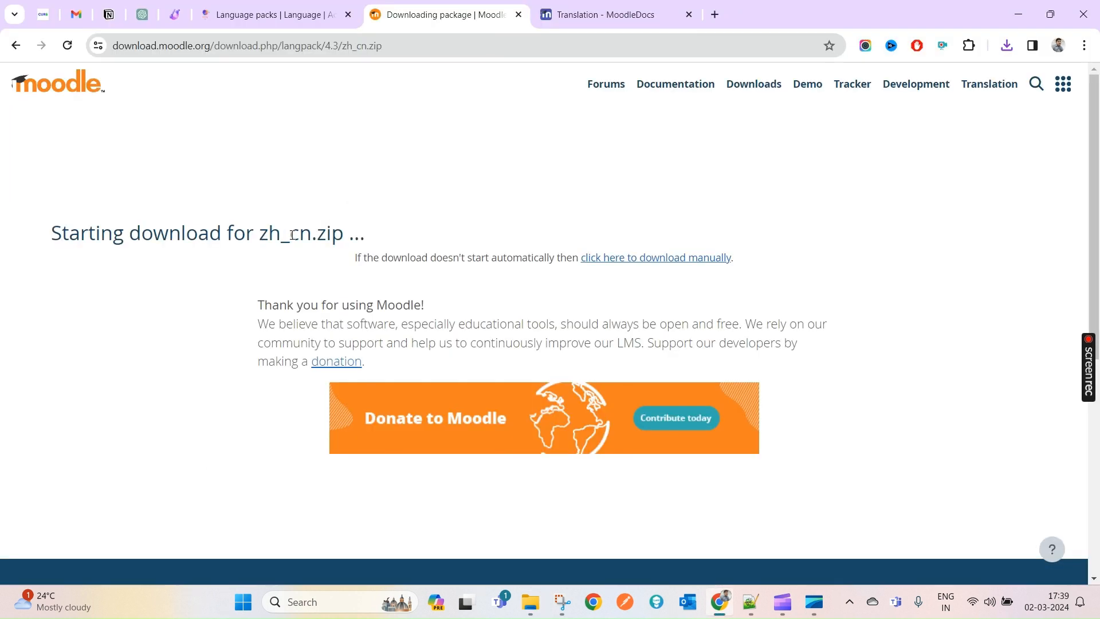
{"action": "left_click_drag", "start_coordinate": [290, 235], "coordinate": [313, 235]}
{"action": "key", "text": "ctrl+c"}
{"action": "left_click", "coordinate": [583, 7]}
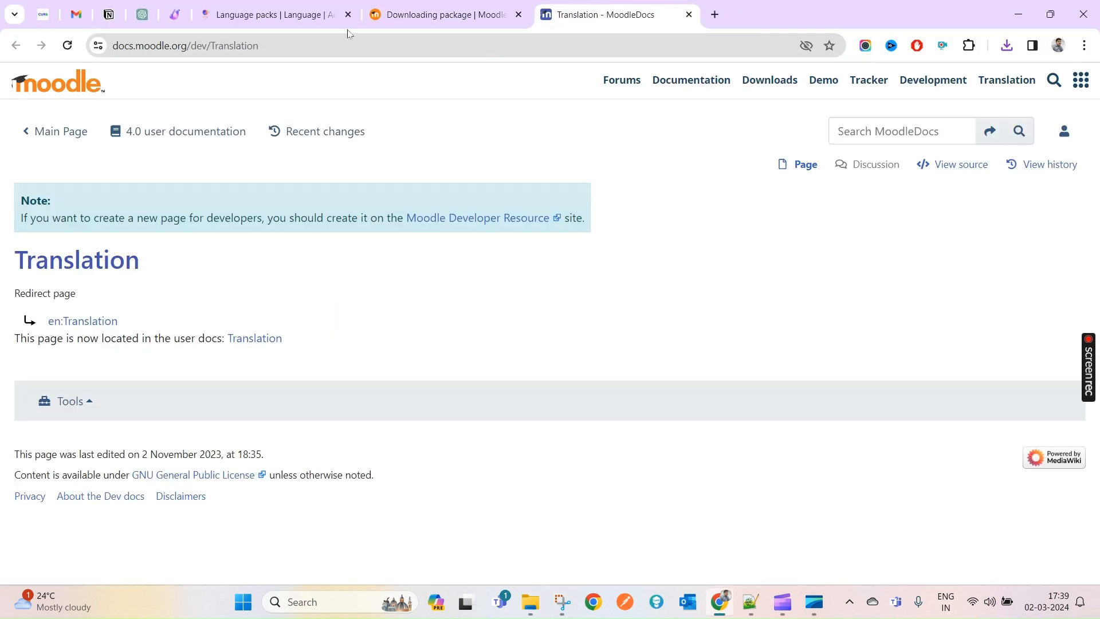
{"action": "left_click", "coordinate": [288, 7]}
{"action": "left_click", "coordinate": [624, 454]}
{"action": "key", "text": "ctrl+v"}
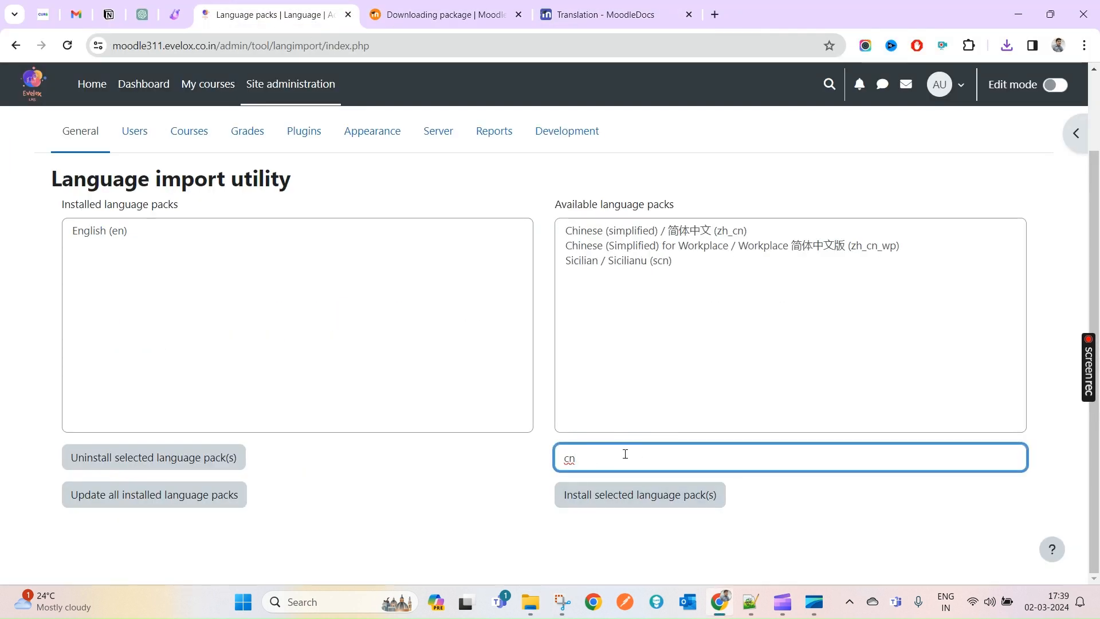
{"action": "left_click", "coordinate": [646, 232]}
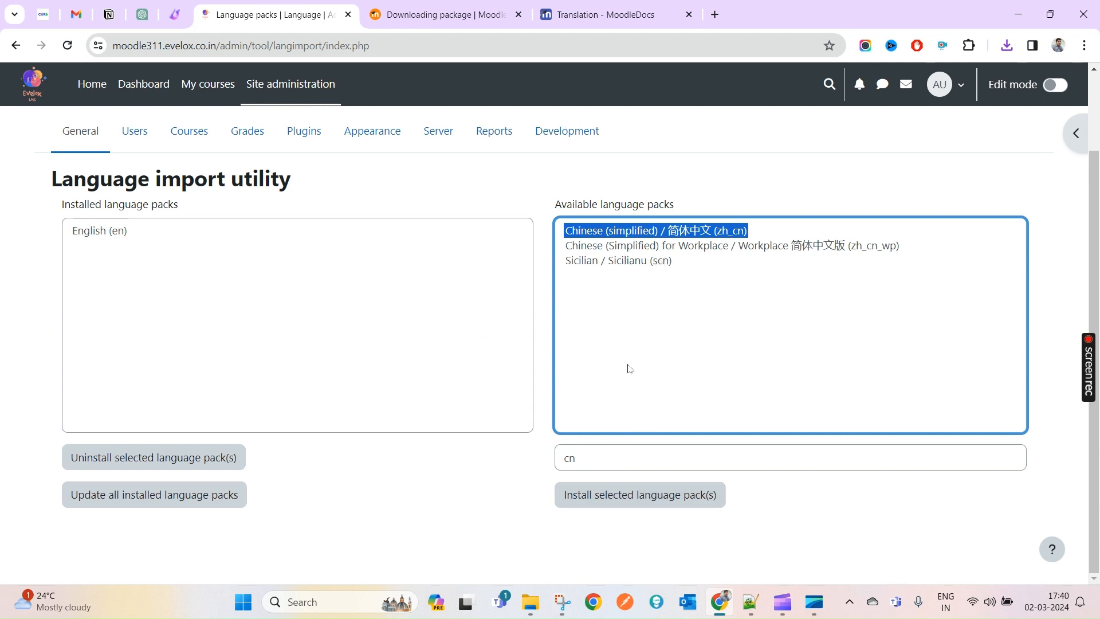
- Install the selected zh_cn pack and confirm the successful installation message
{"action": "left_click", "coordinate": [627, 503]}
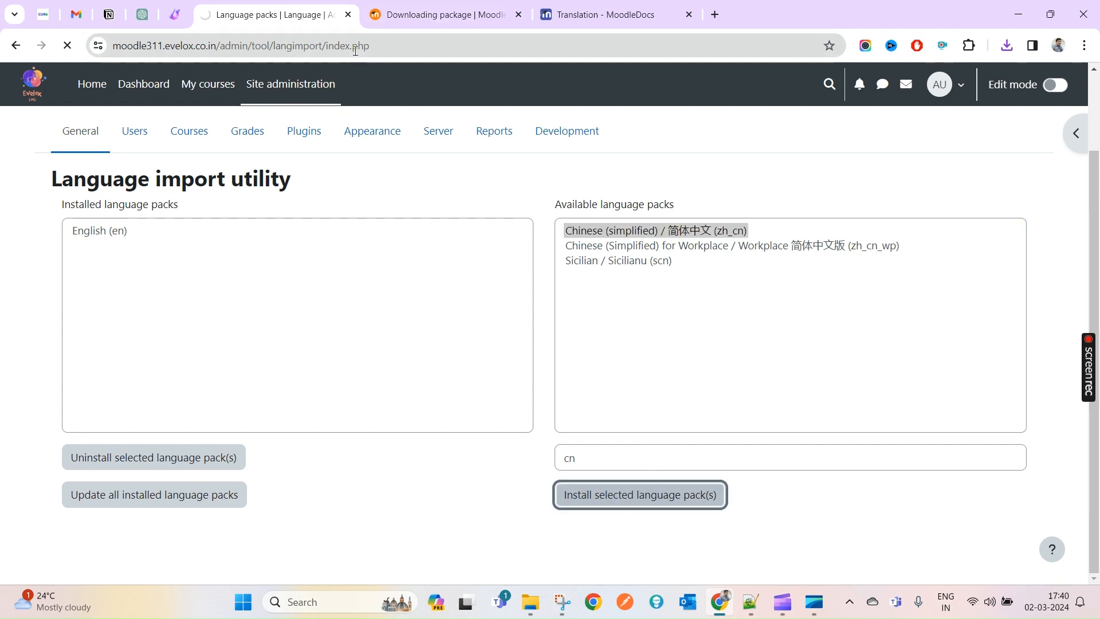
{"action": "left_click", "coordinate": [444, 15]}
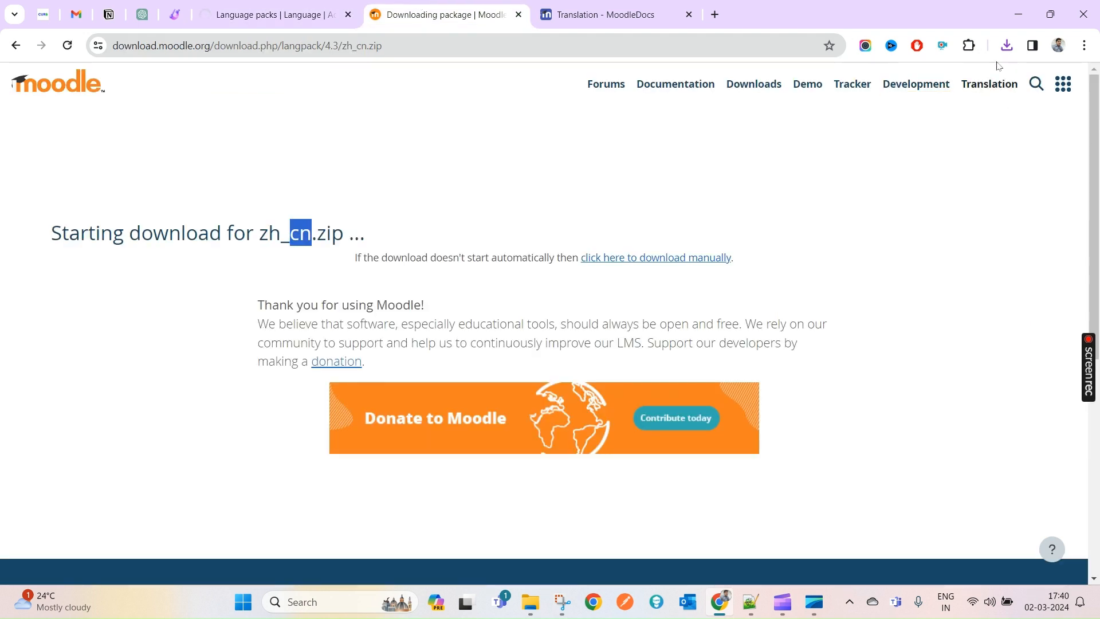
{"action": "left_click", "coordinate": [288, 5]}
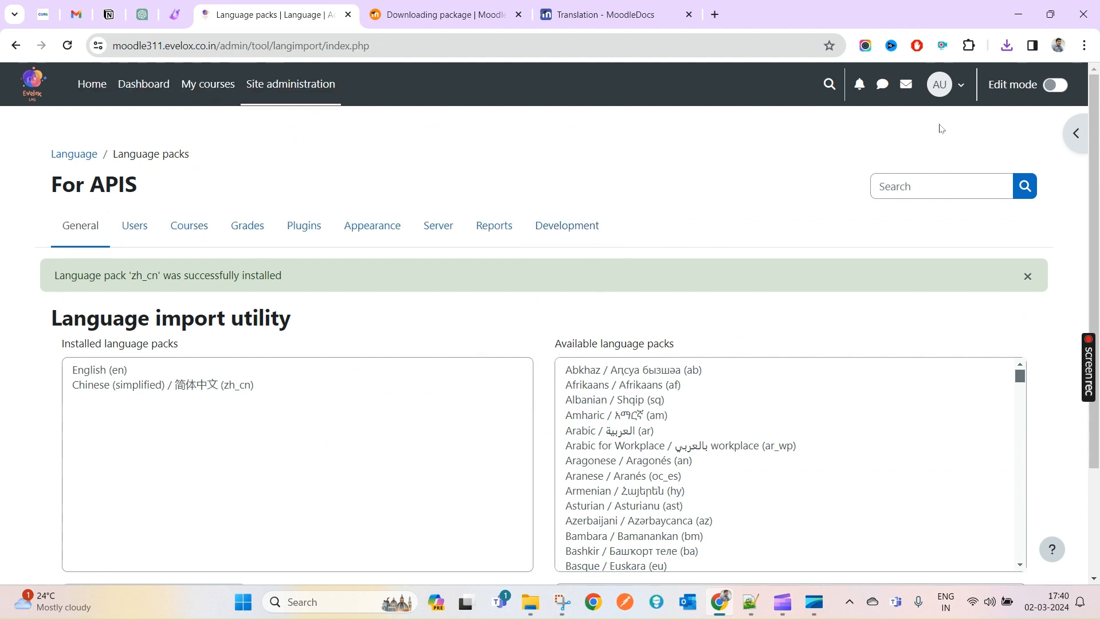
{"action": "left_click", "coordinate": [944, 92]}
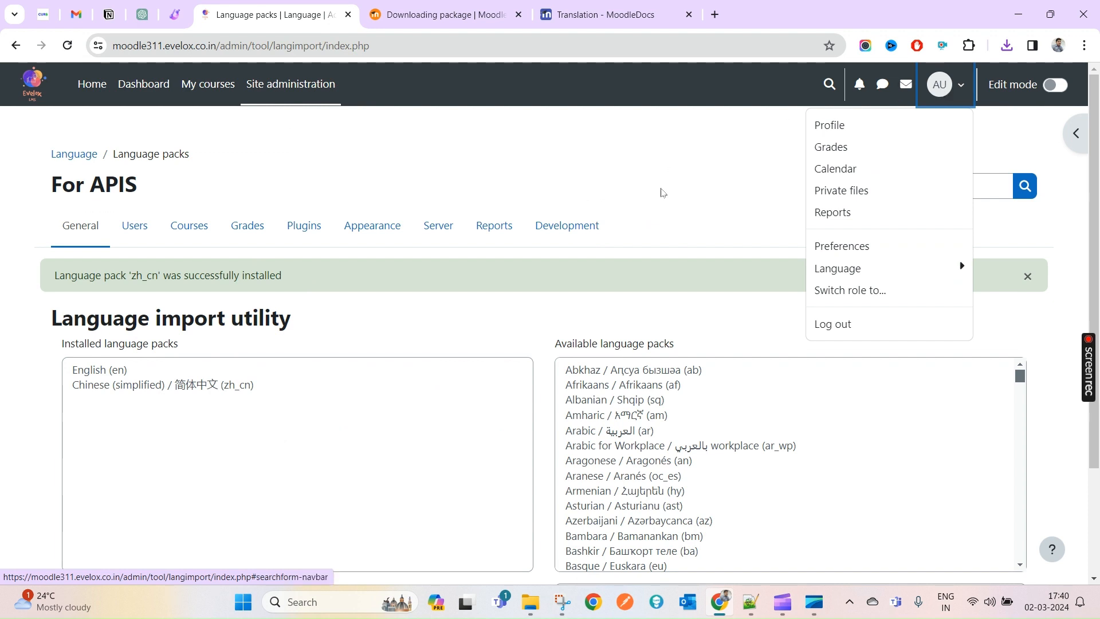
- Set the interface language to 简体中文 (zh_cn) from the user menu and dismiss Google Translate
{"action": "left_click", "coordinate": [953, 90]}
{"action": "left_click", "coordinate": [946, 102]}
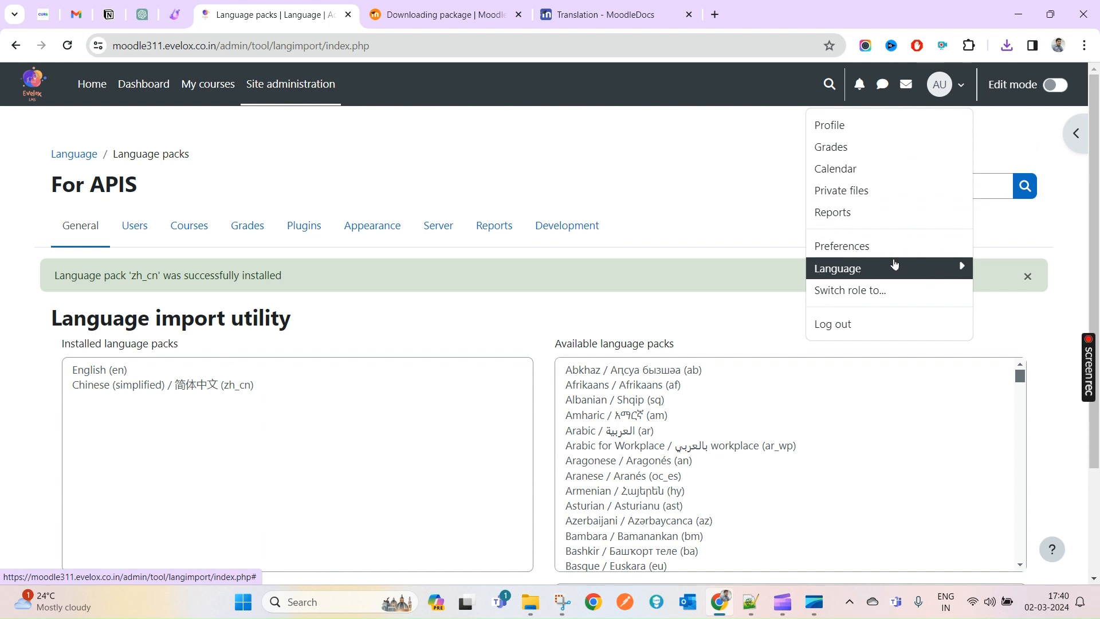
{"action": "left_click", "coordinate": [960, 267]}
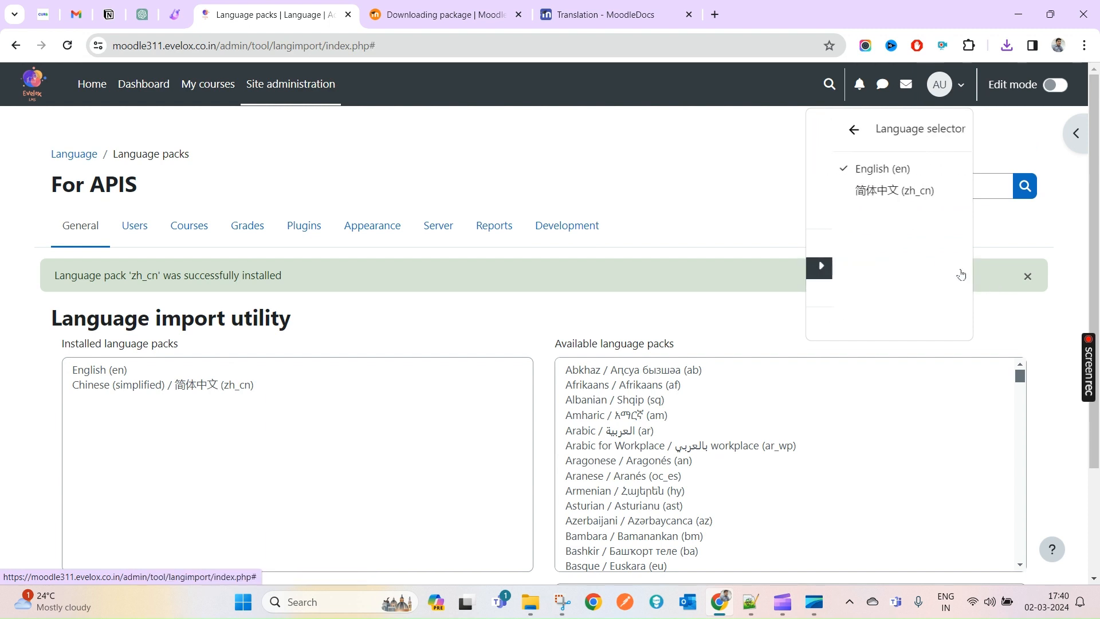
{"action": "left_click", "coordinate": [861, 192]}
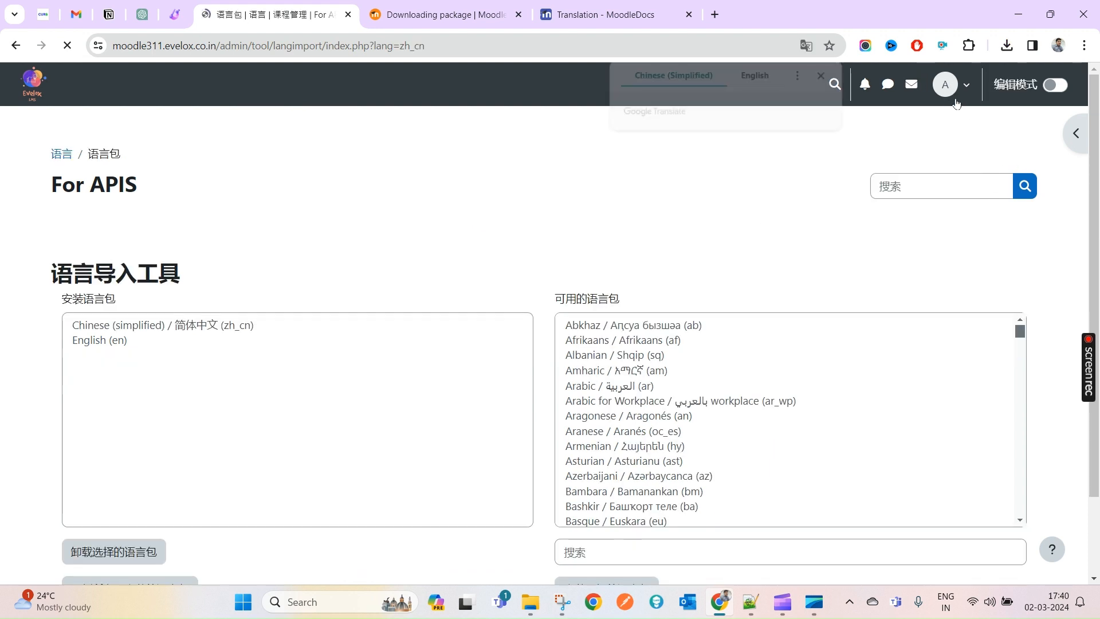
{"action": "left_click", "coordinate": [825, 74]}
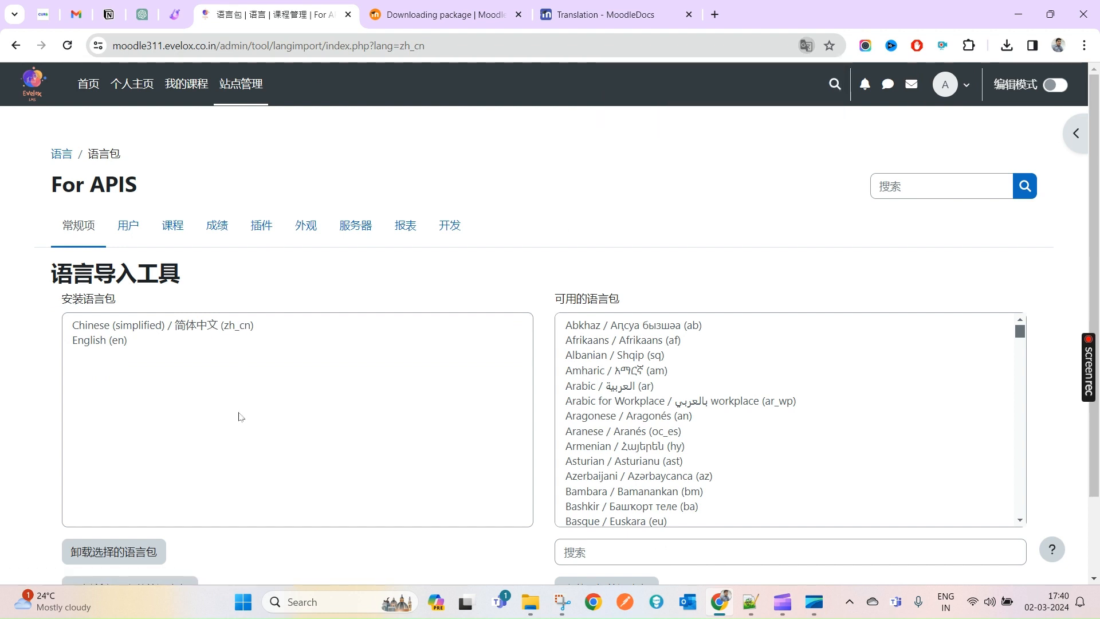
{"action": "scroll", "coordinate": [742, 467], "scroll_direction": "down", "scroll_amount": 2}
{"action": "scroll", "coordinate": [875, 470], "scroll_direction": "up", "scroll_amount": 2}
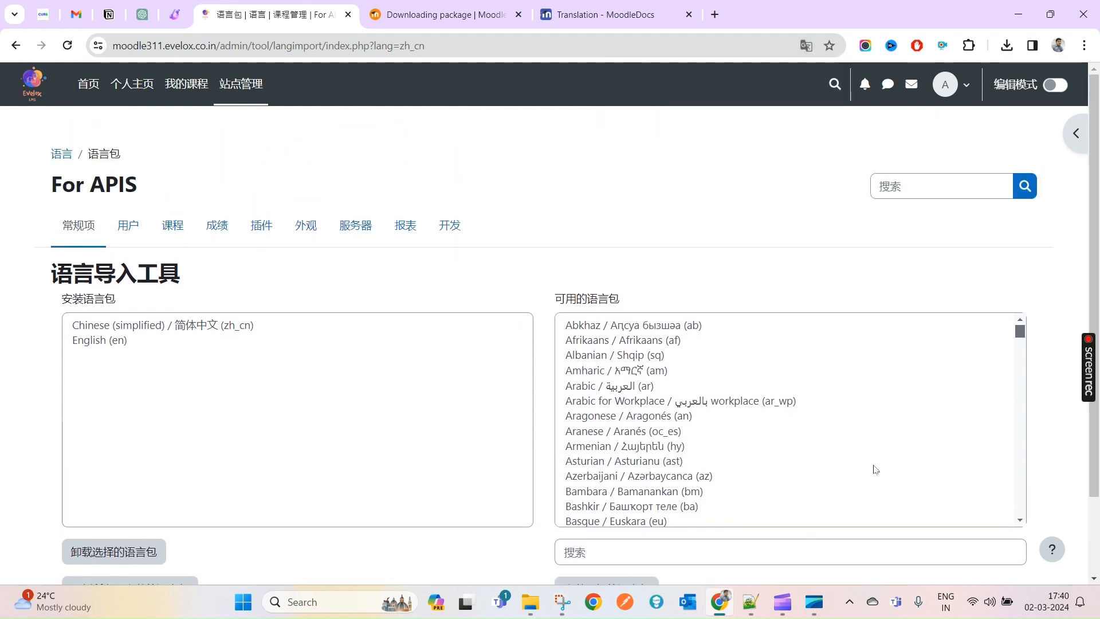
- Switch the Moodle interface language back to English (en) from the Dashboard's user menu
{"action": "left_click", "coordinate": [44, 84]}
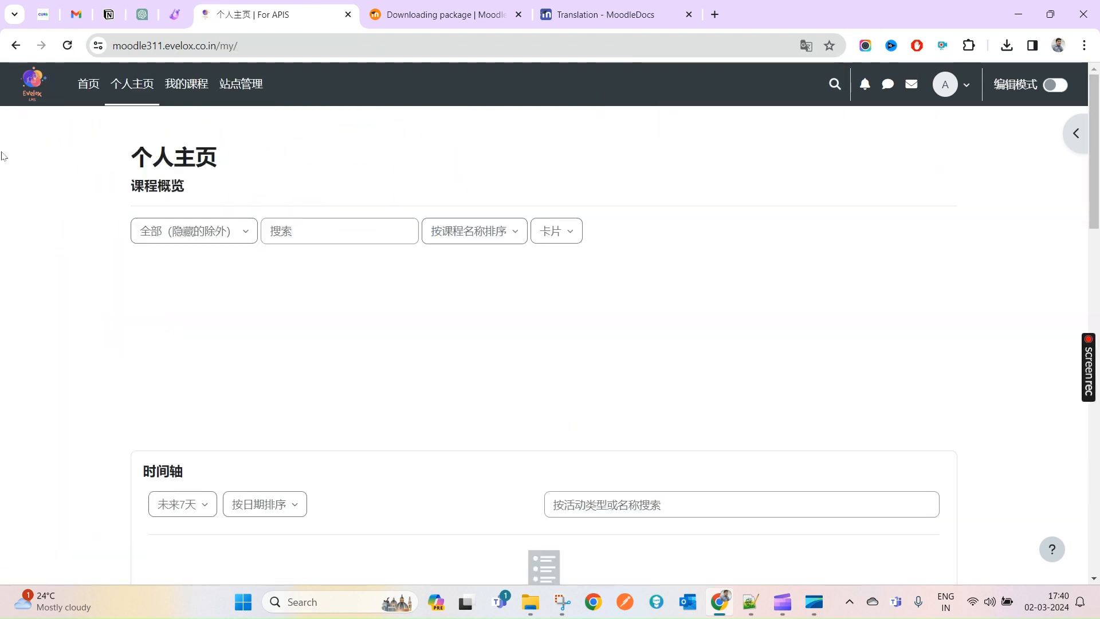
{"action": "scroll", "coordinate": [872, 311], "scroll_direction": "down", "scroll_amount": 15}
{"action": "scroll", "coordinate": [613, 398], "scroll_direction": "up", "scroll_amount": 7}
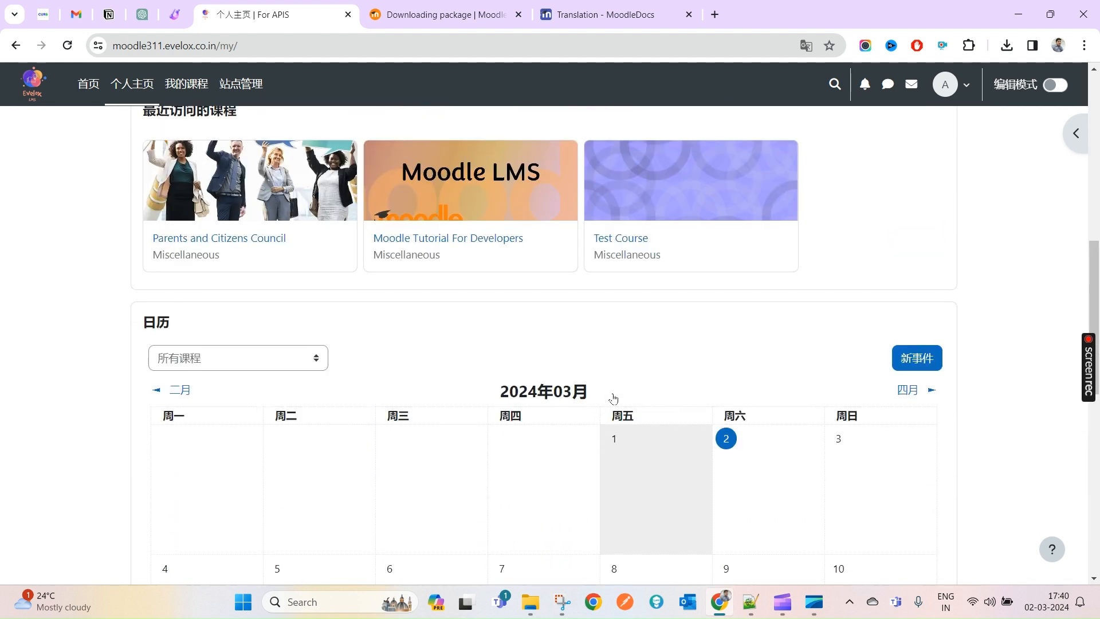
{"action": "scroll", "coordinate": [613, 398], "scroll_direction": "up", "scroll_amount": 10}
{"action": "left_click", "coordinate": [949, 85]}
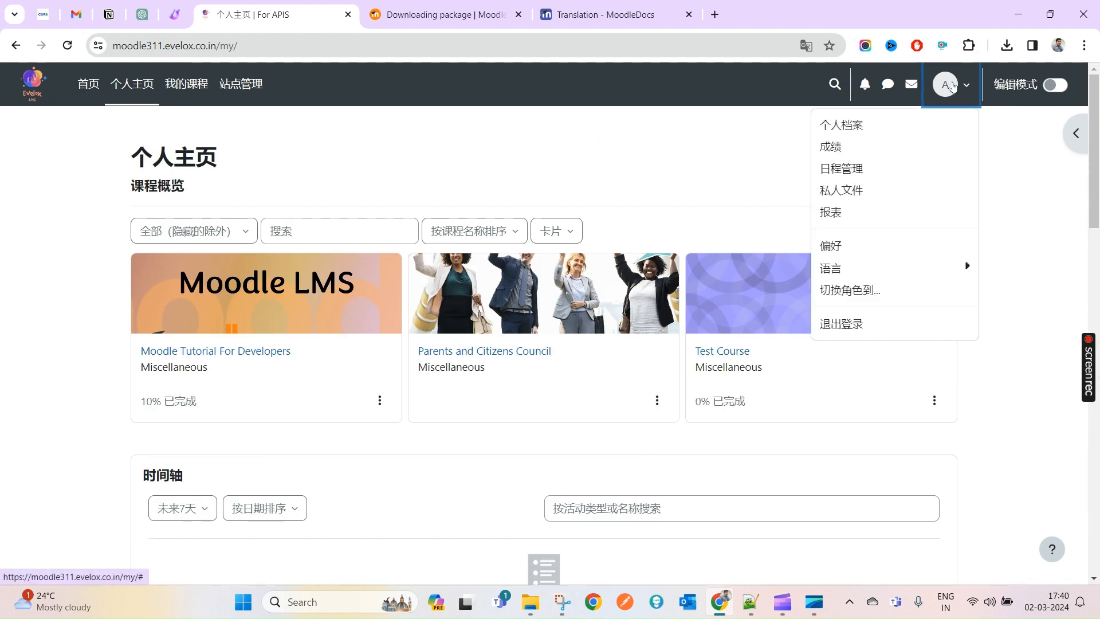
{"action": "left_click", "coordinate": [892, 267]}
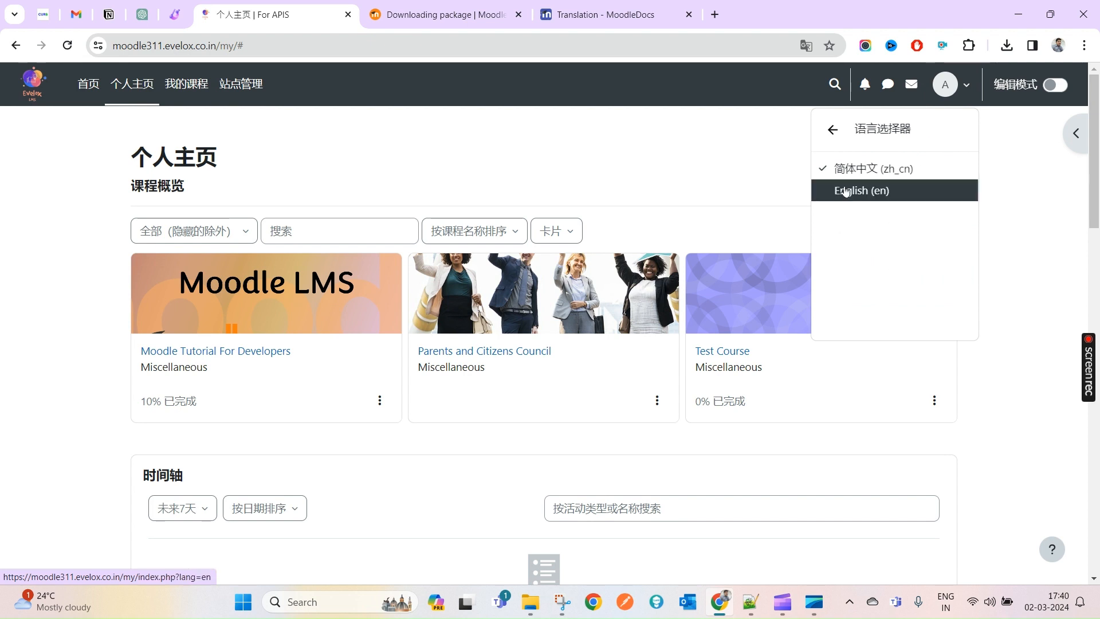
{"action": "left_click", "coordinate": [846, 192]}
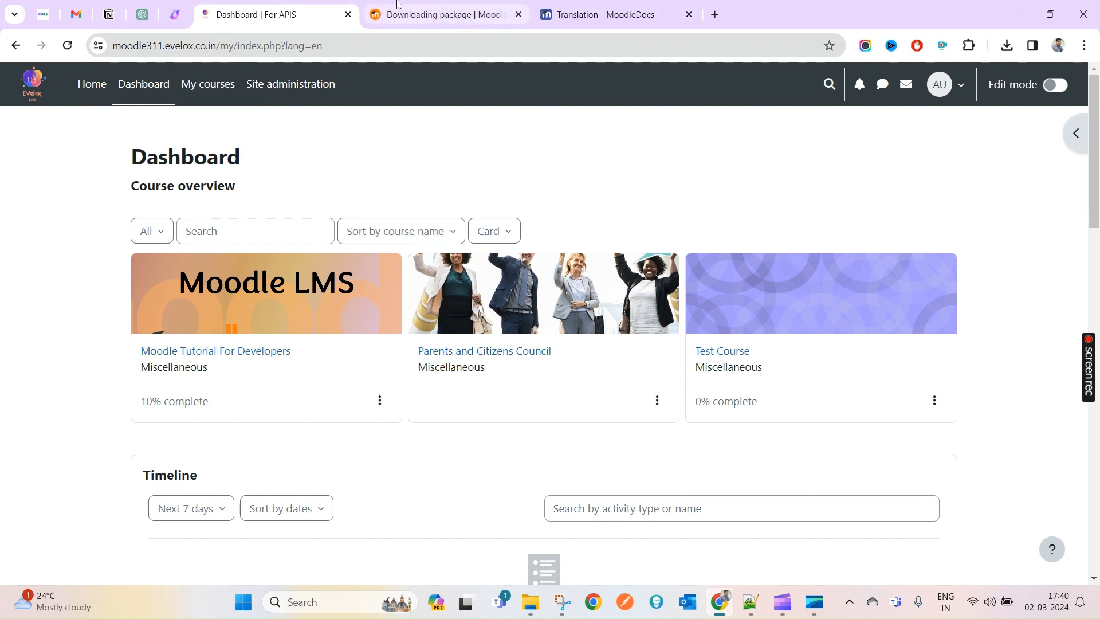
- Return to the language import page, reload it, and dismiss the translate offer
{"action": "left_click", "coordinate": [16, 46]}
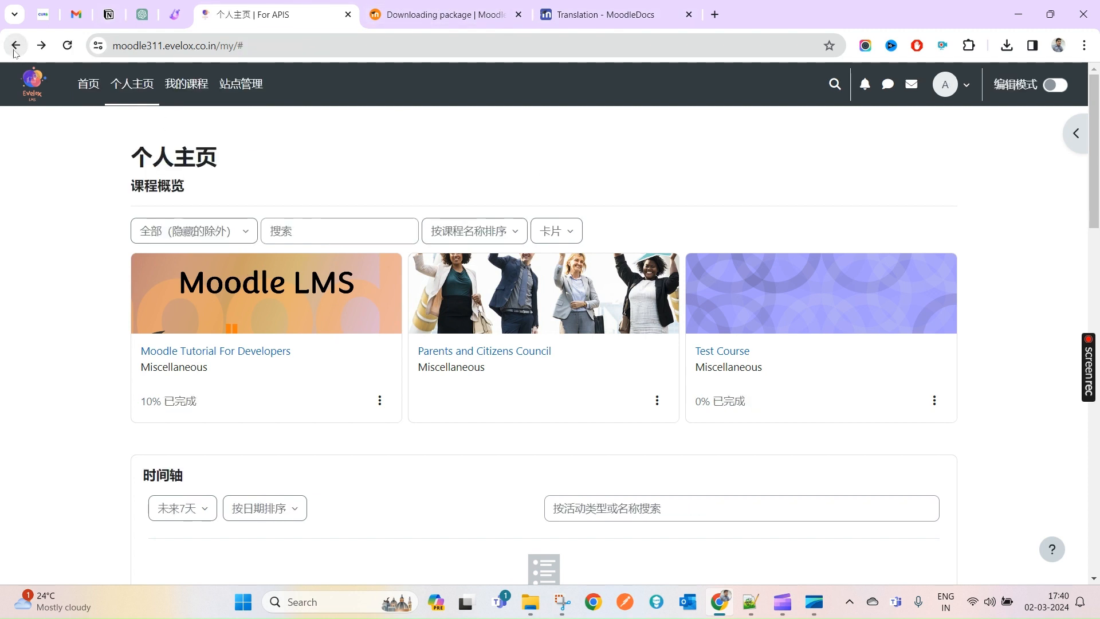
{"action": "left_click", "coordinate": [15, 46]}
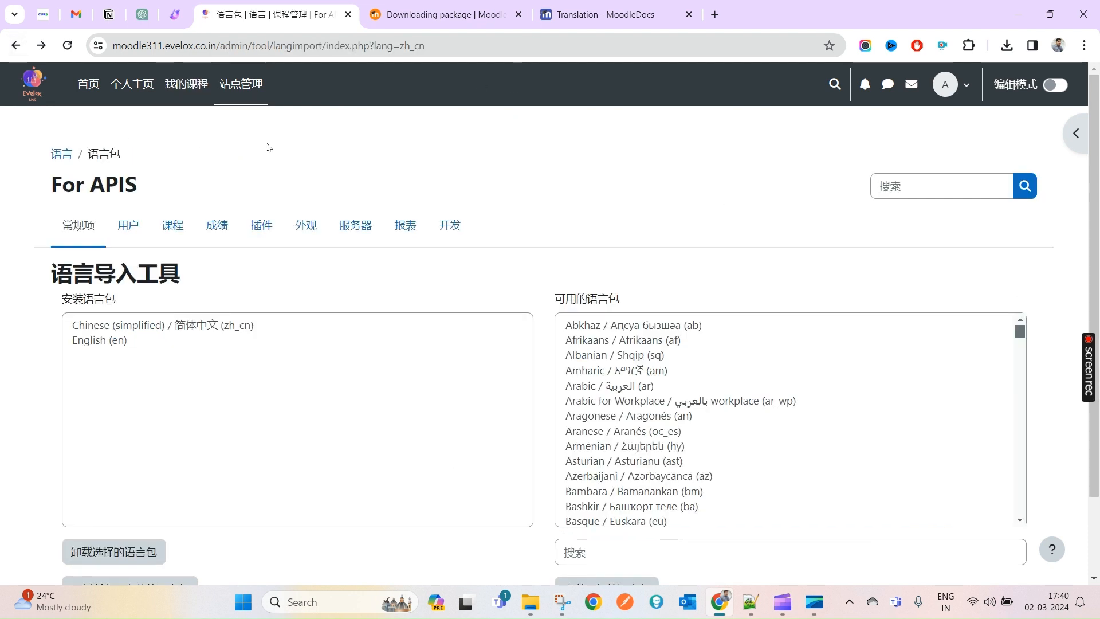
{"action": "right_click", "coordinate": [382, 154]}
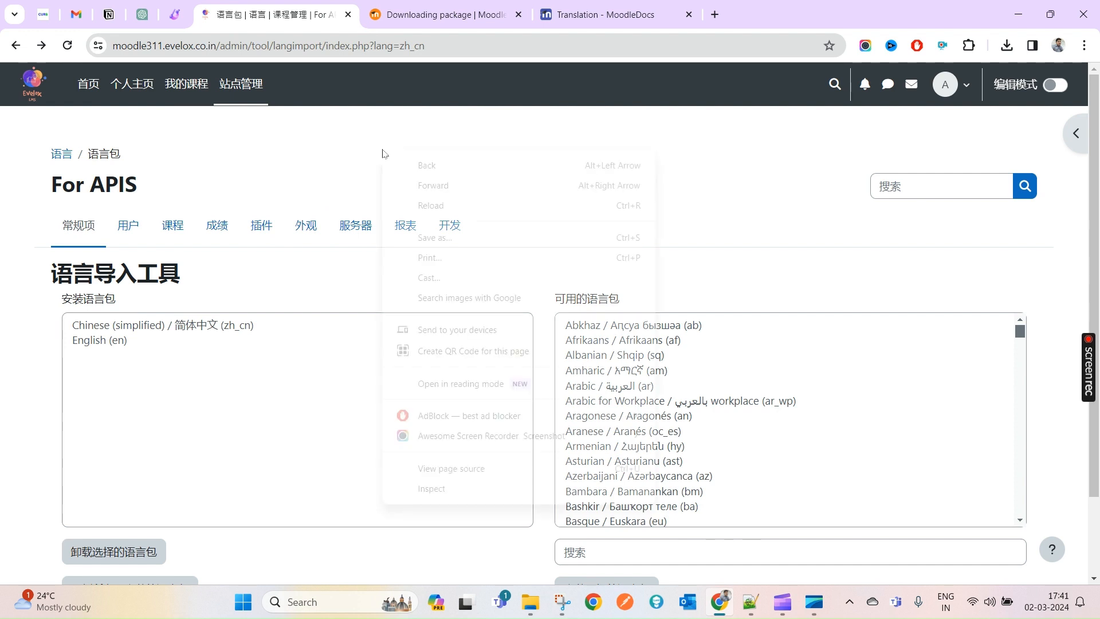
{"action": "left_click", "coordinate": [459, 205]}
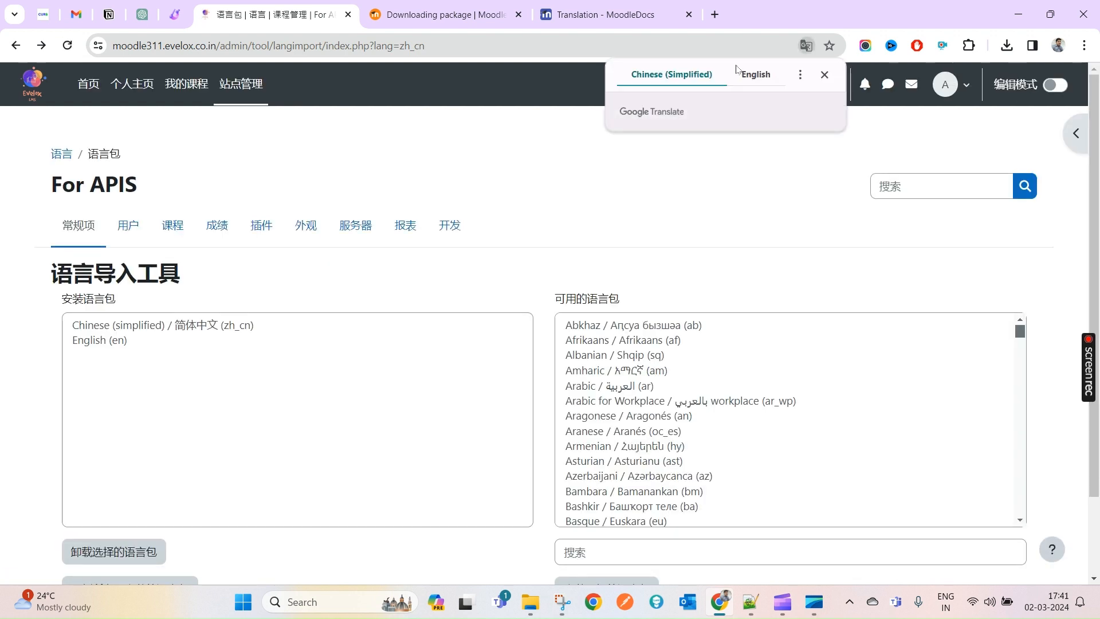
{"action": "left_click", "coordinate": [829, 78]}
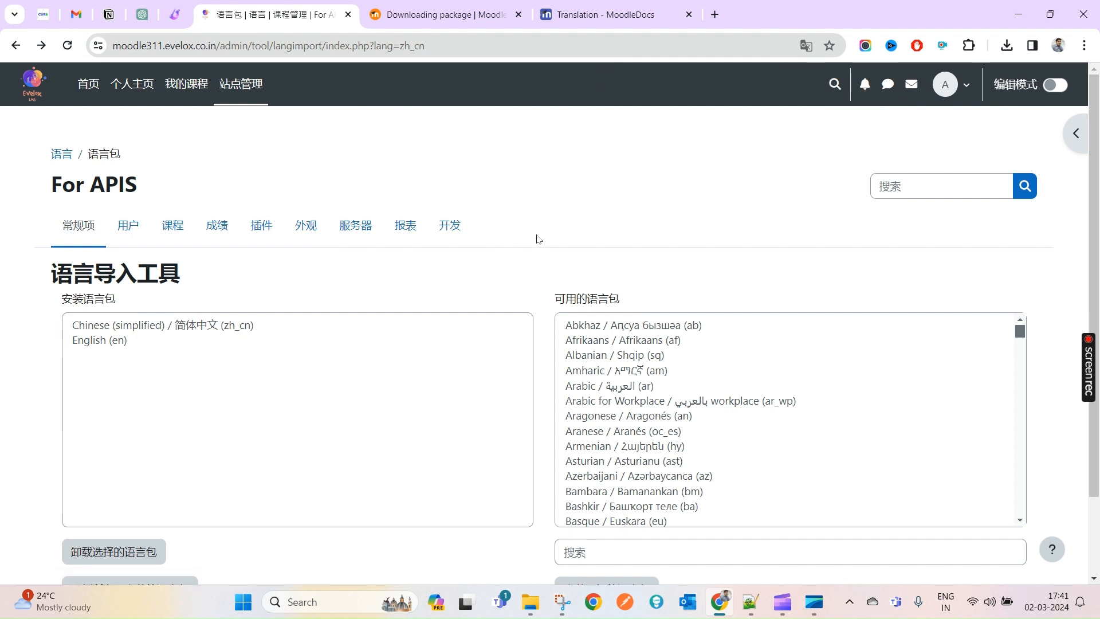
- Locate the downloaded zh_cn.zip and check that it contains a zh_cn folder
{"action": "left_click", "coordinate": [558, 10]}
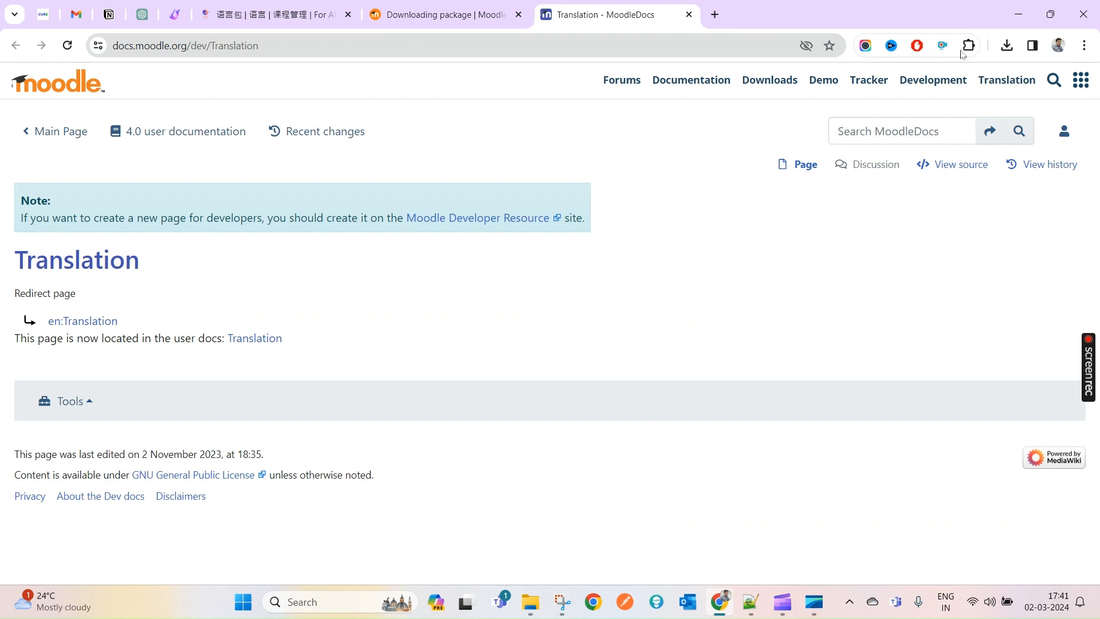
{"action": "left_click", "coordinate": [1007, 45]}
{"action": "left_click", "coordinate": [957, 108]}
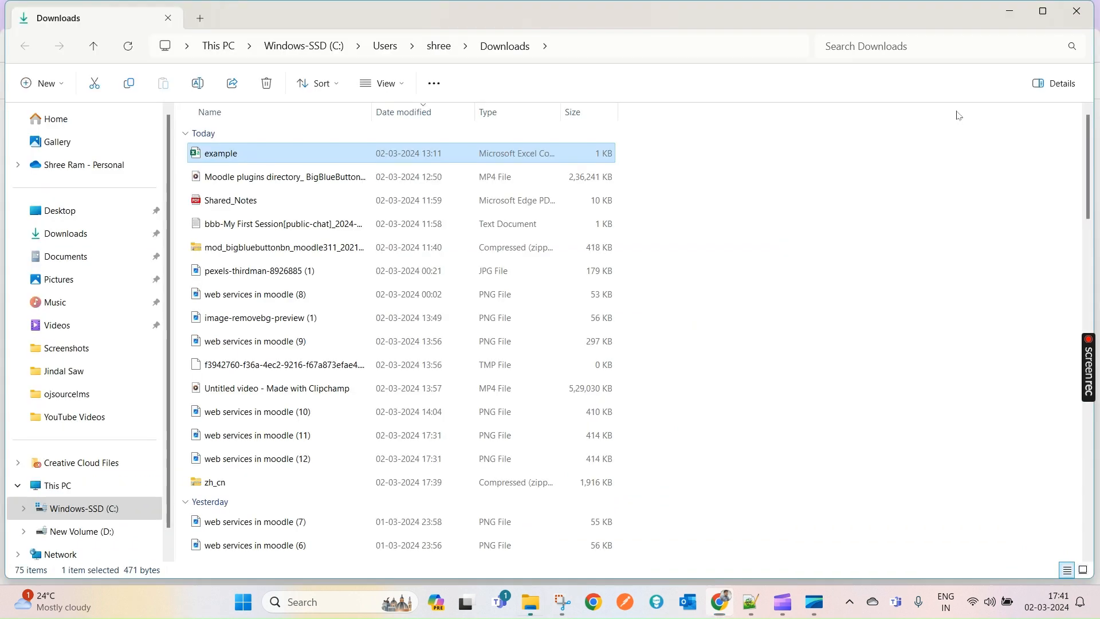
{"action": "scroll", "coordinate": [199, 523], "scroll_direction": "down", "scroll_amount": 2}
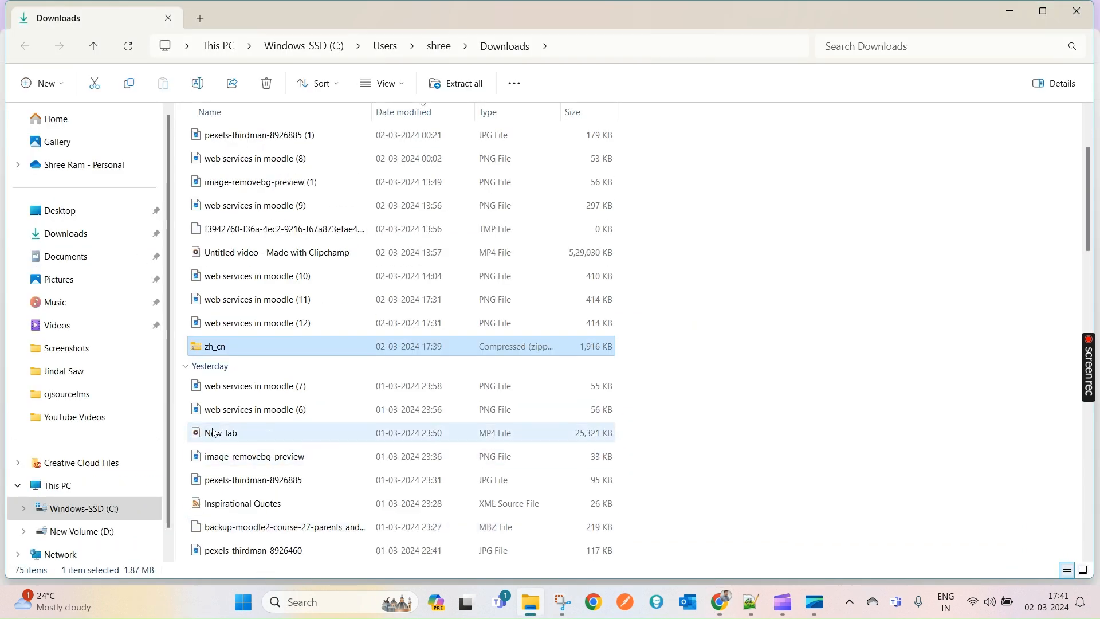
{"action": "double_click", "coordinate": [208, 347]}
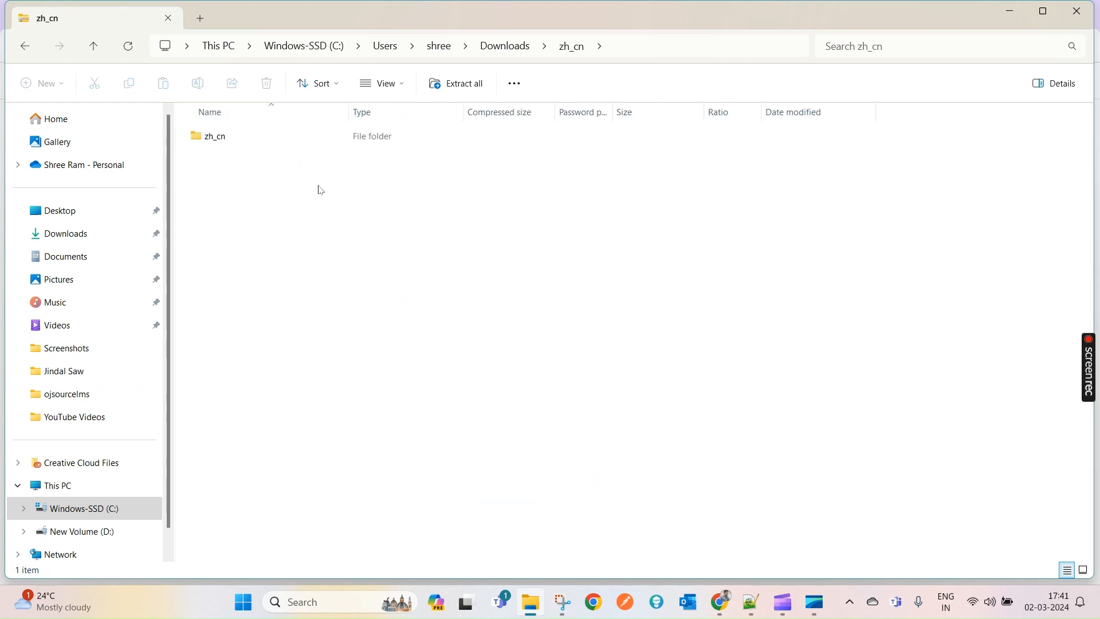
{"action": "left_click", "coordinate": [211, 142]}
- Browse New Volume (D:) > wampp > www > moodle31 and reach config.php
{"action": "left_click", "coordinate": [546, 616]}
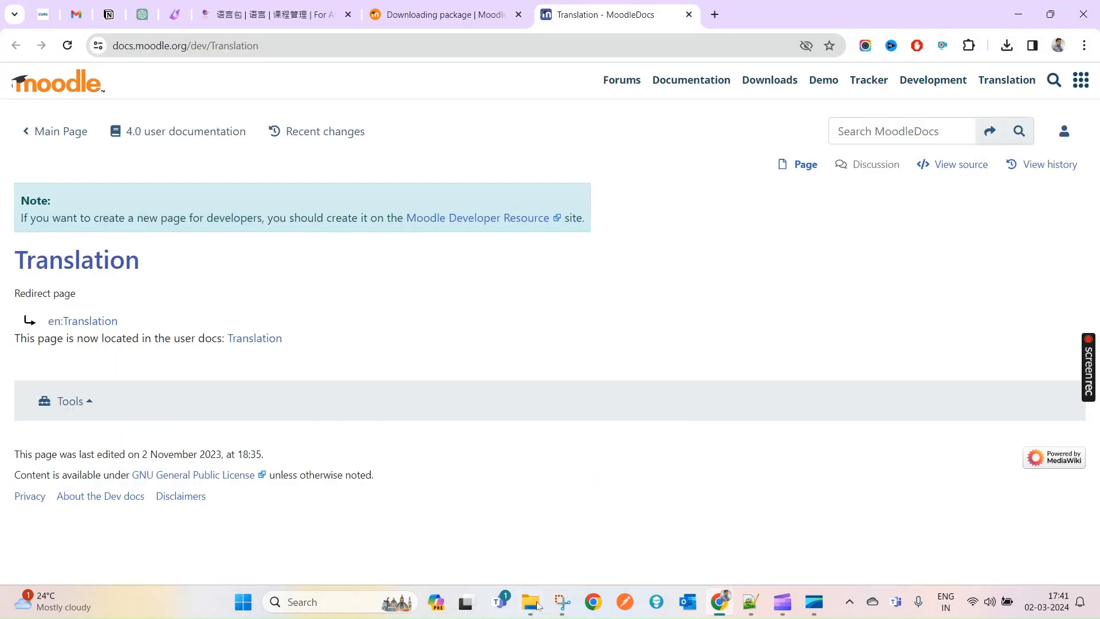
{"action": "left_click", "coordinate": [532, 603]}
{"action": "left_click", "coordinate": [80, 548]}
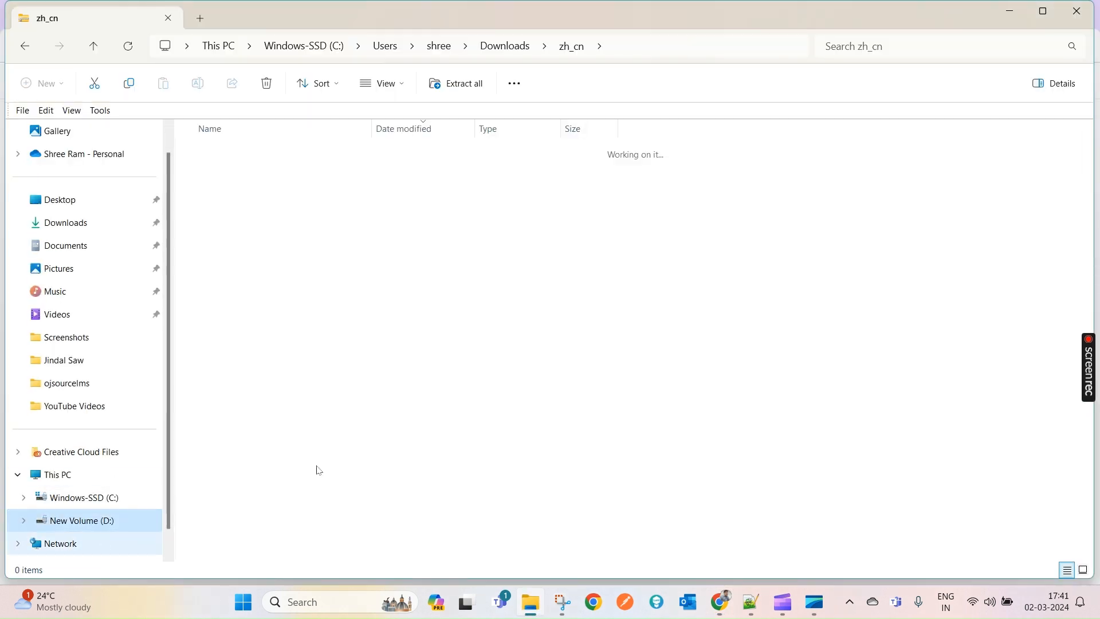
{"action": "scroll", "coordinate": [792, 345], "scroll_direction": "down", "scroll_amount": 3}
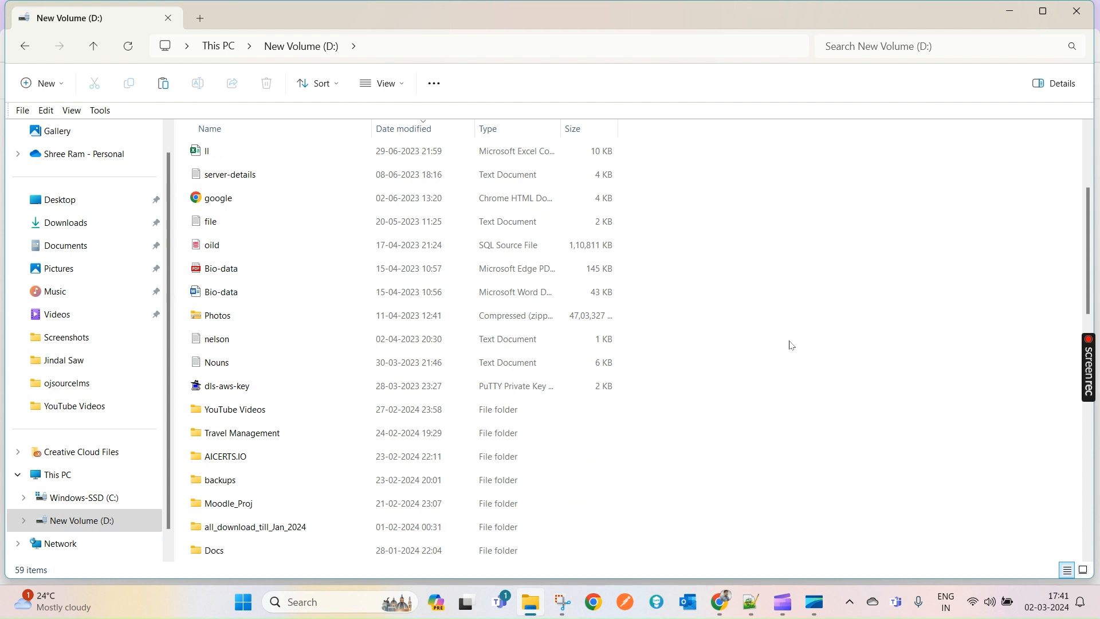
{"action": "key", "text": "x"}
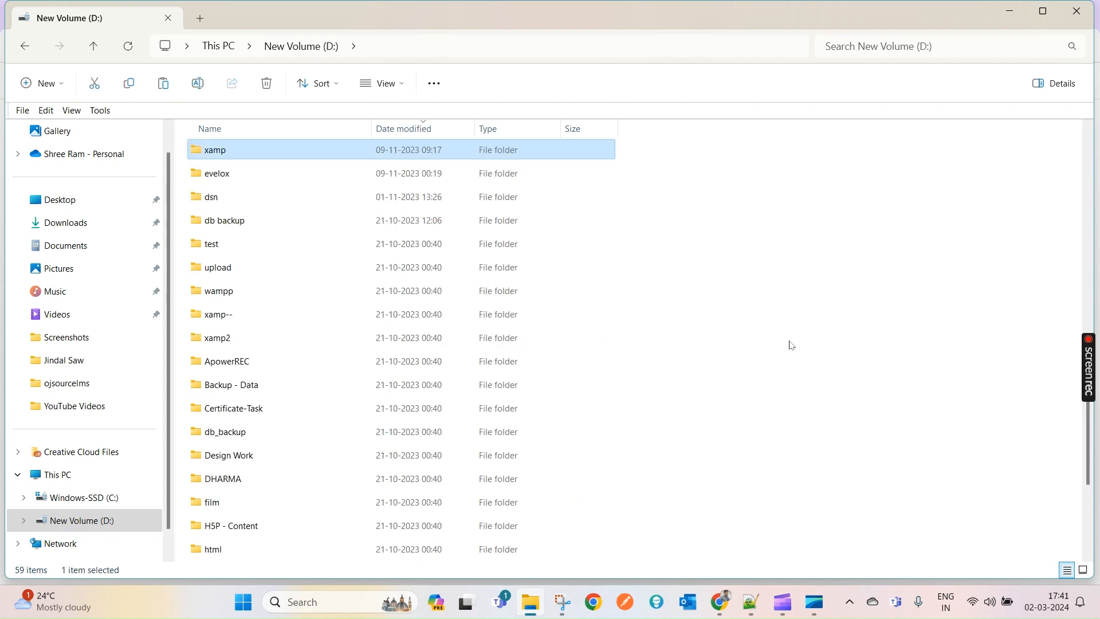
{"action": "key", "text": "w"}
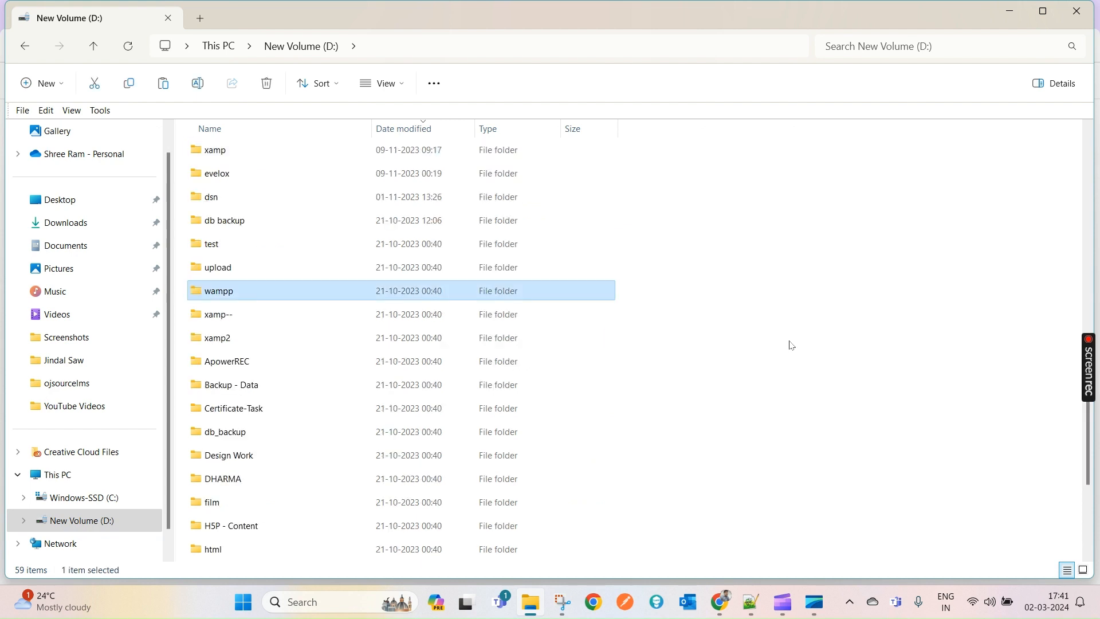
{"action": "key", "text": "Return"}
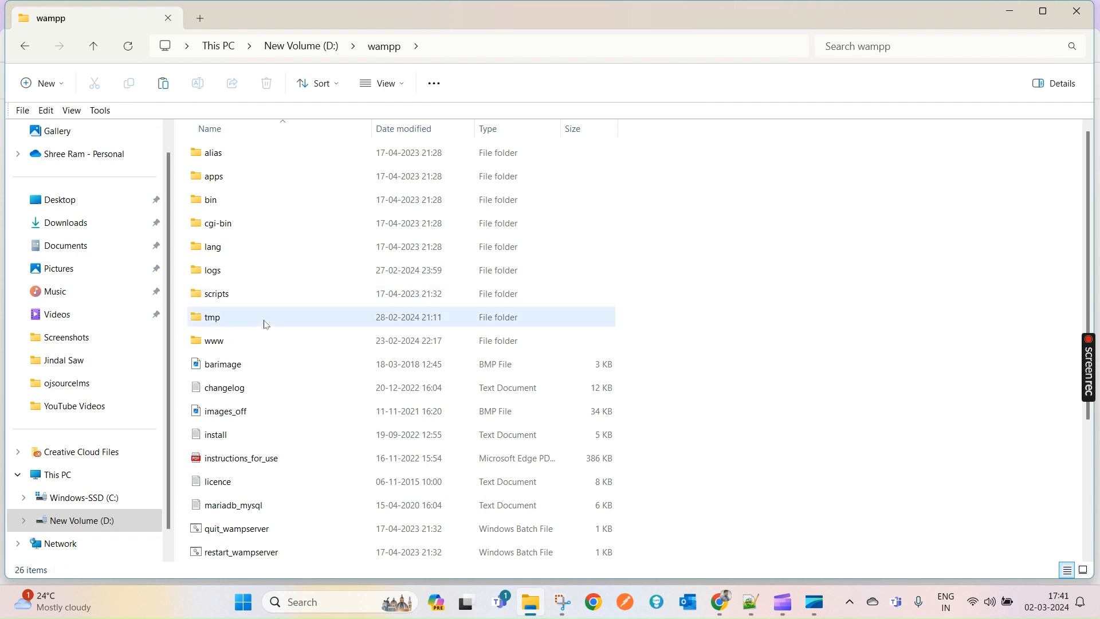
{"action": "double_click", "coordinate": [214, 340]}
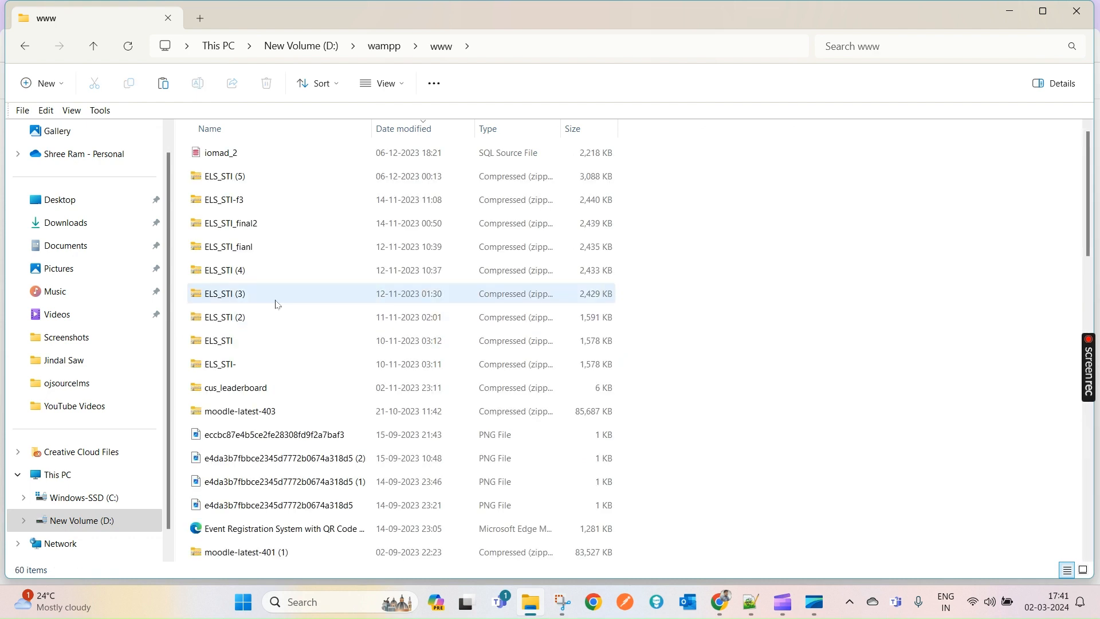
{"action": "scroll", "coordinate": [260, 407], "scroll_direction": "down", "scroll_amount": 6}
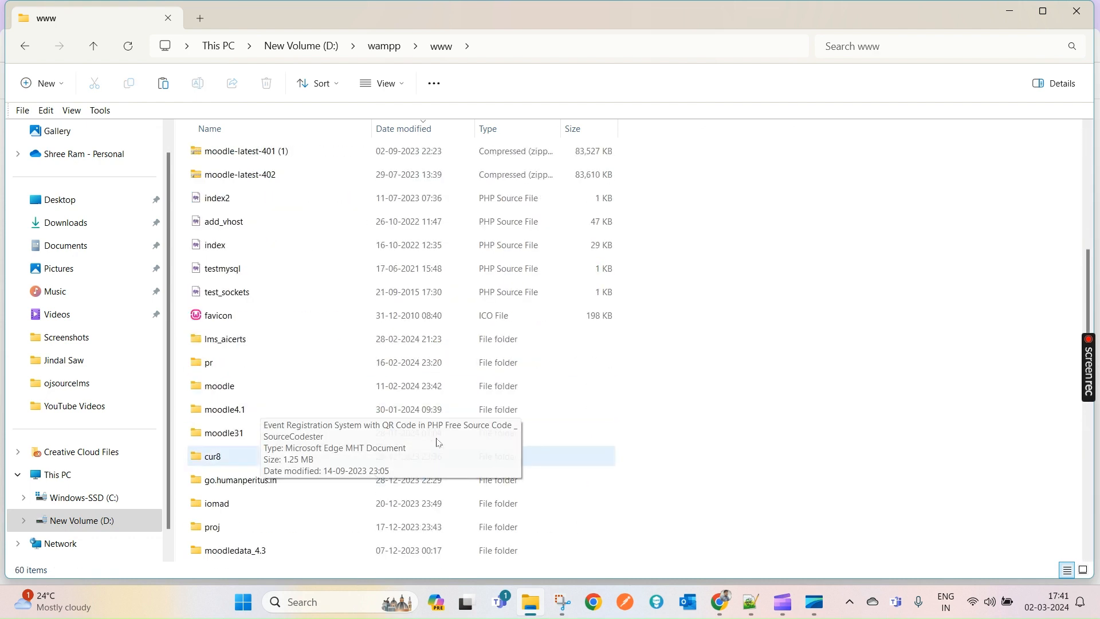
{"action": "double_click", "coordinate": [227, 433]}
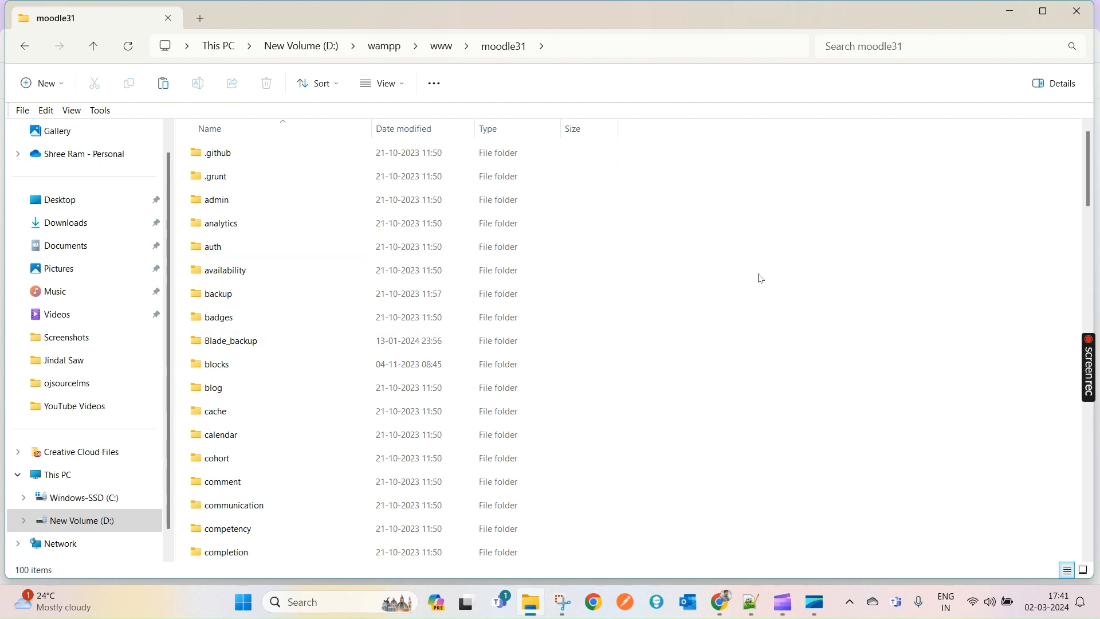
{"action": "key", "text": "m"}
{"action": "key", "text": "m"}
{"action": "key", "text": "m"}
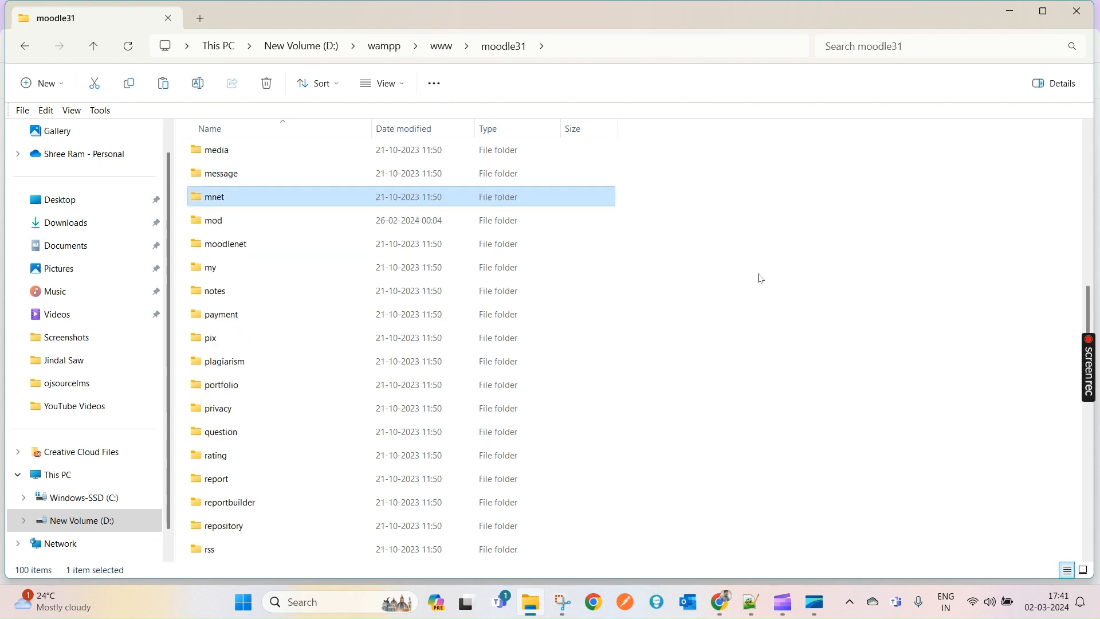
{"action": "key", "text": "c"}
{"action": "key", "text": "c"}
{"action": "key", "text": "c"}
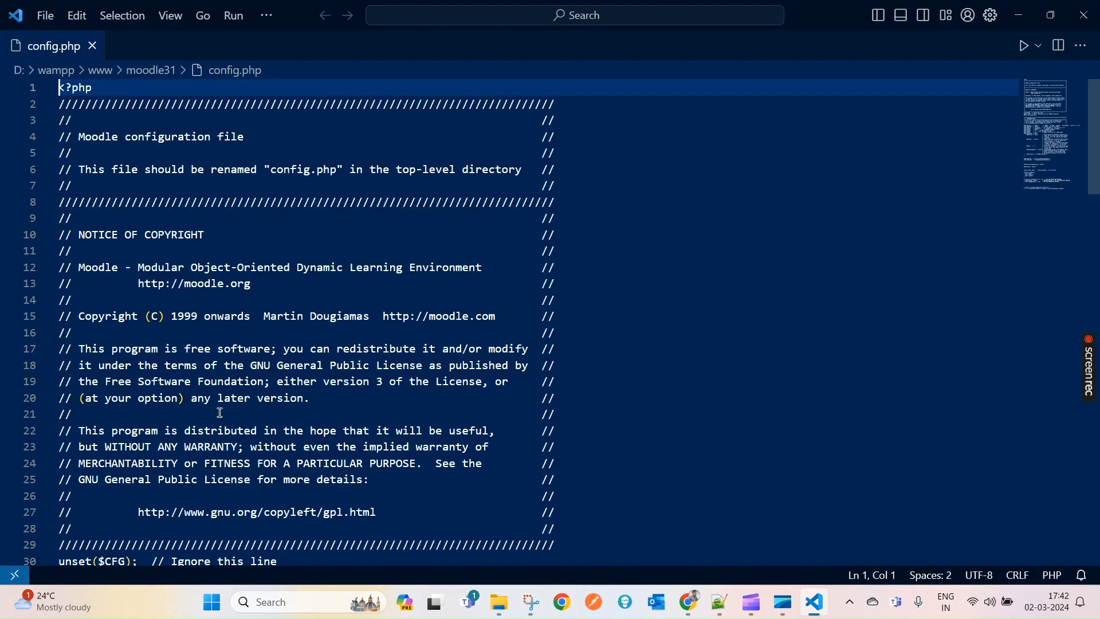
- Copy the dataroot path D:\wampp\www\moodledata_4.3 from config.php and return to the moodle31 Explorer window
{"action": "scroll", "coordinate": [316, 271], "scroll_direction": "down", "scroll_amount": 10}
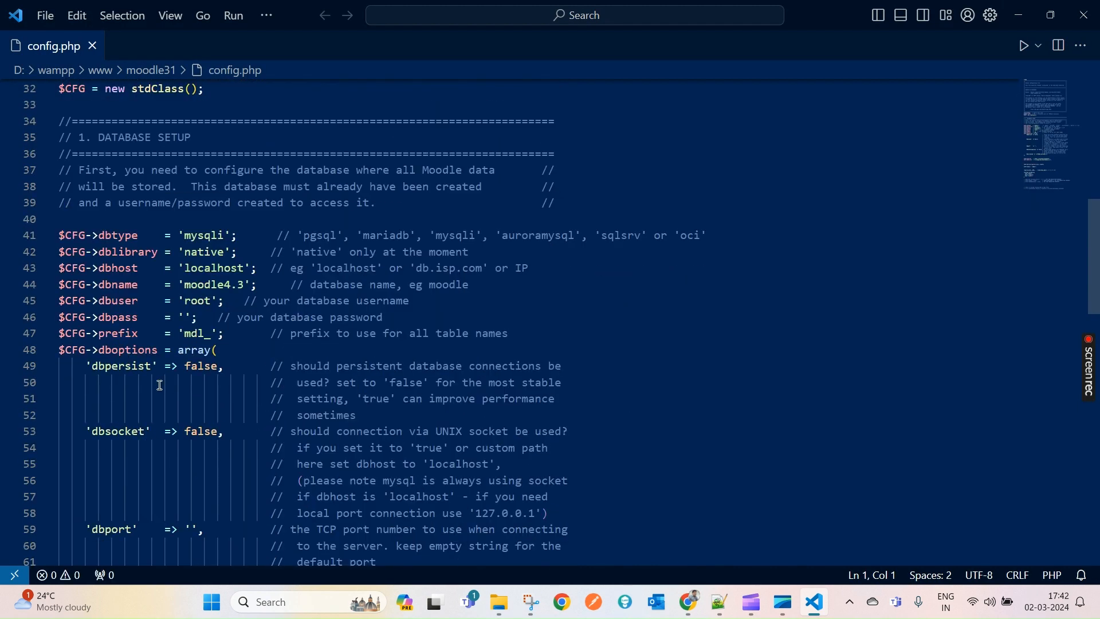
{"action": "scroll", "coordinate": [160, 385], "scroll_direction": "down", "scroll_amount": 8}
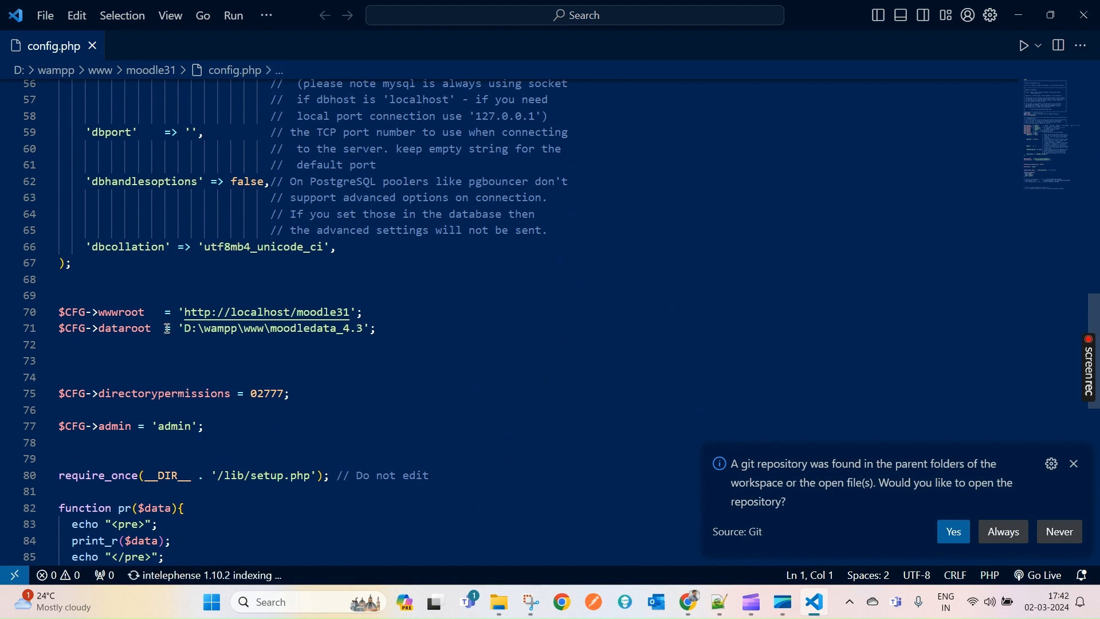
{"action": "left_click_drag", "start_coordinate": [189, 330], "coordinate": [365, 329]}
{"action": "left_click", "coordinate": [177, 358]}
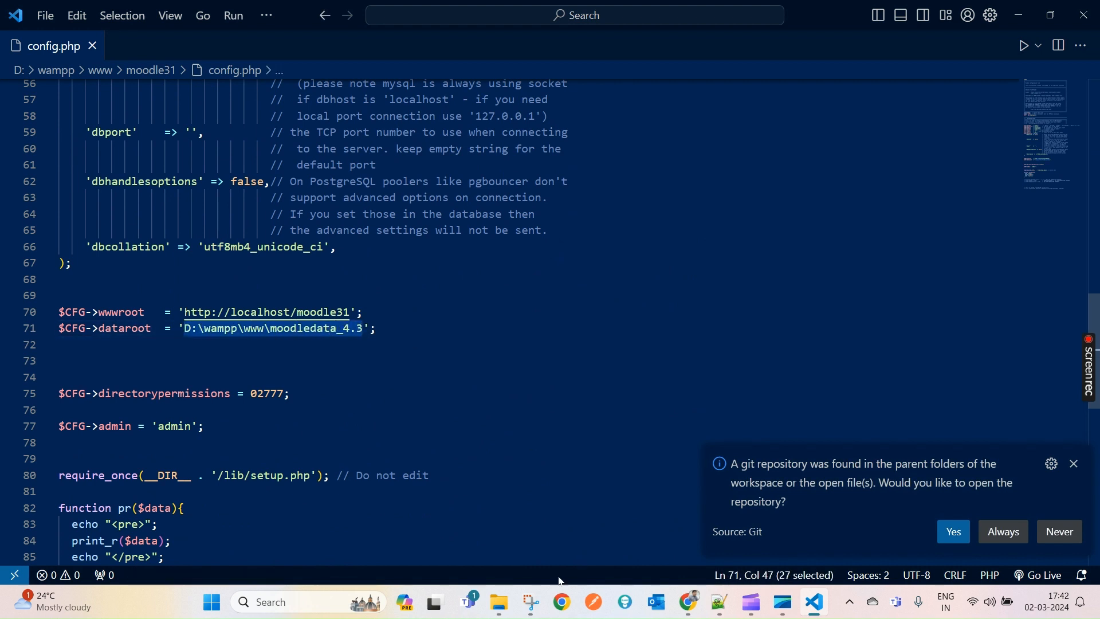
{"action": "left_click", "coordinate": [500, 601]}
{"action": "left_click", "coordinate": [589, 45]}
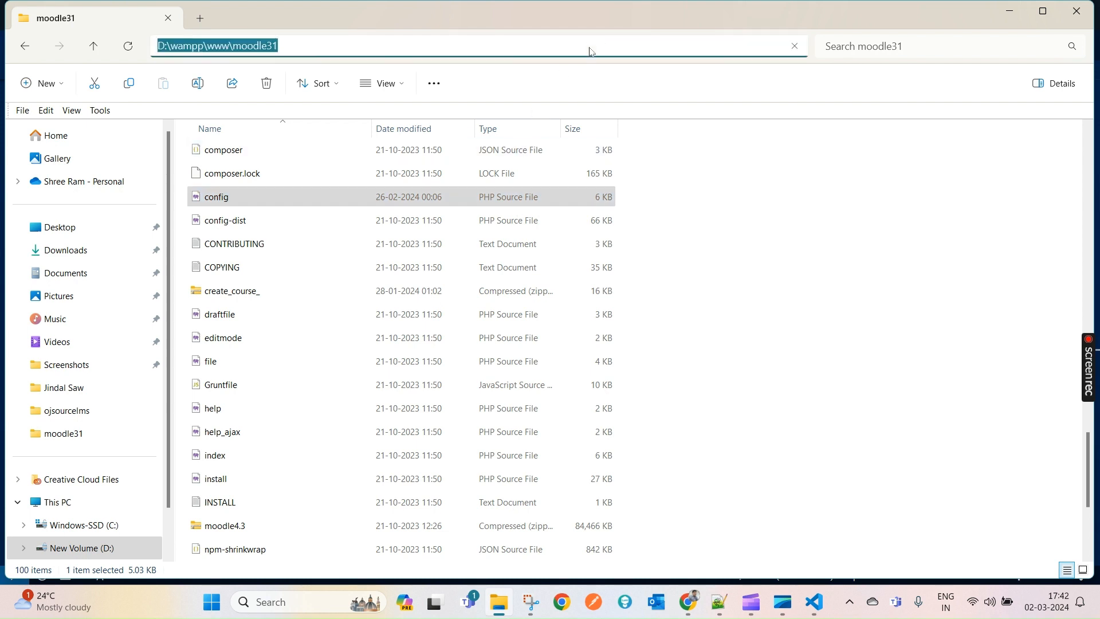
- Go to the pasted moodledata_4.3 path and check its lang folder, which holds only en_local
{"action": "type", "text": "D:\\wampp\\www\\moodledata_4.3"}
{"action": "key", "text": "Return"}
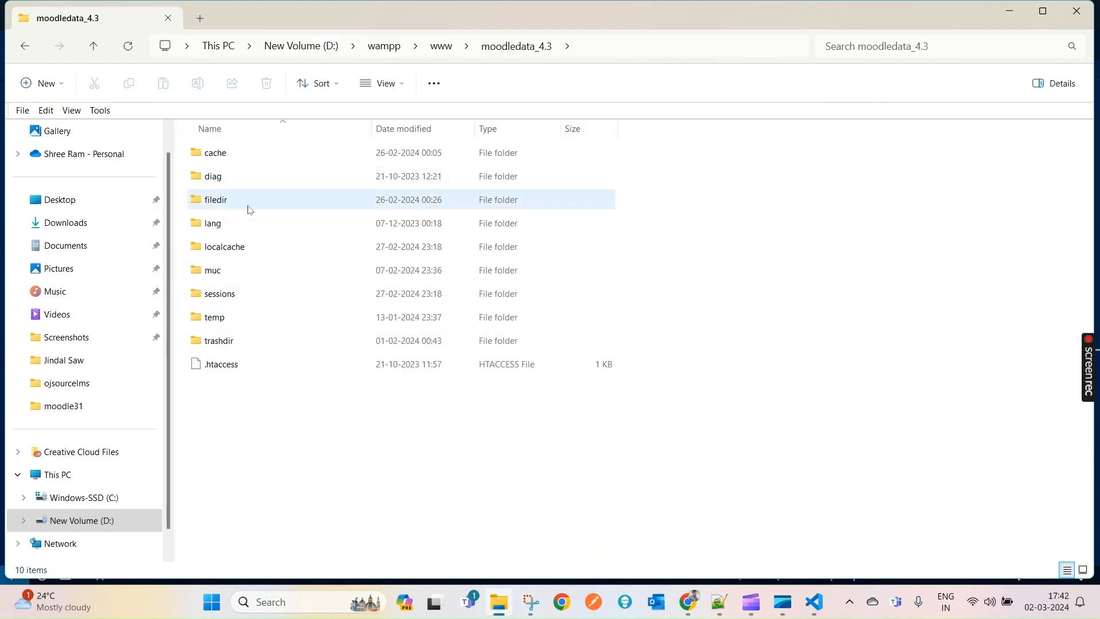
{"action": "double_click", "coordinate": [212, 224]}
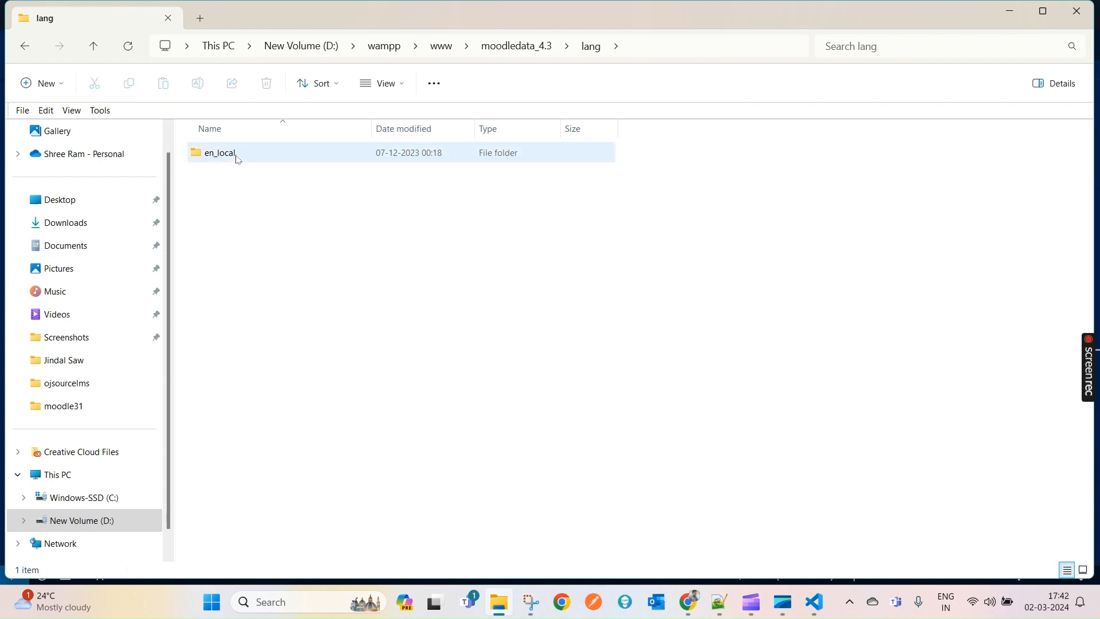
{"action": "left_click", "coordinate": [515, 45]}
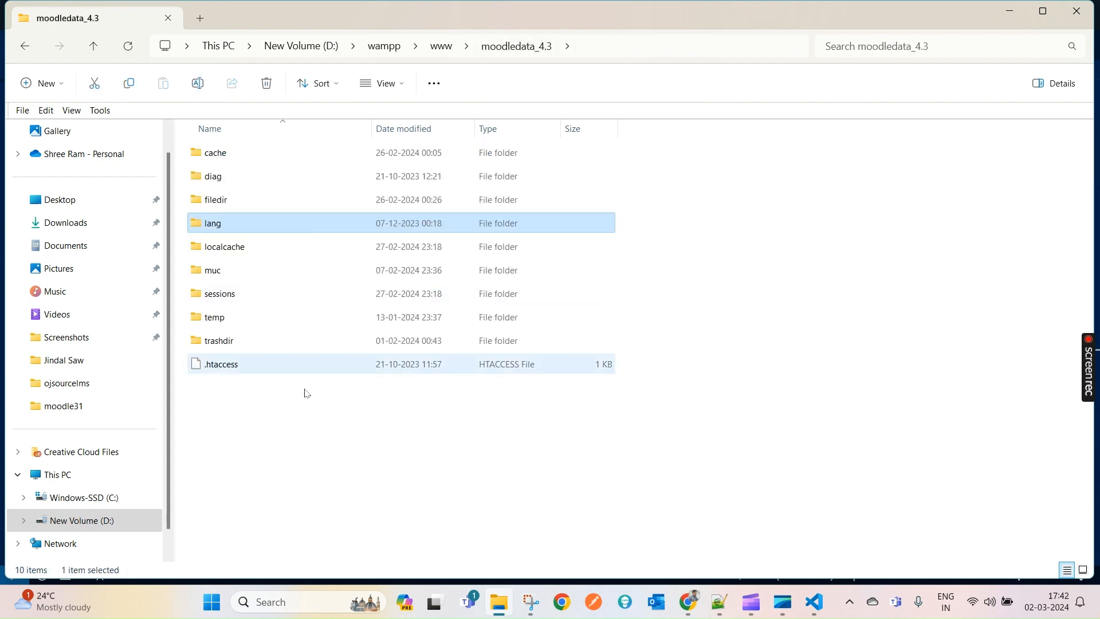
- Bring the Moodle language packs page in Chrome back to the front
{"action": "key", "text": "alt+Tab"}
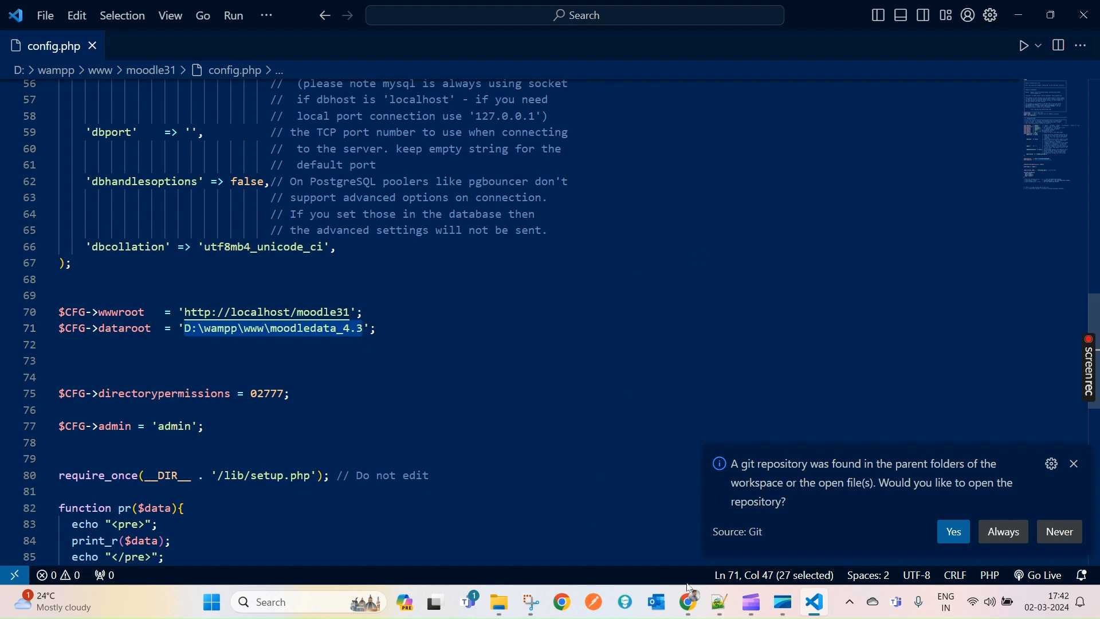
{"action": "left_click", "coordinate": [694, 606]}
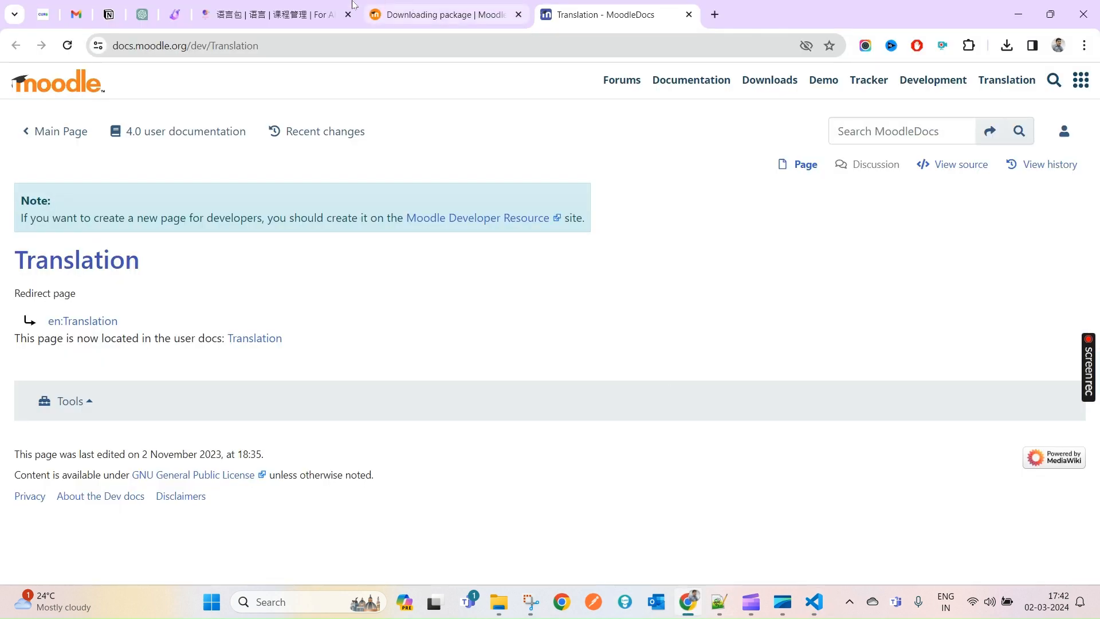
{"action": "left_click", "coordinate": [323, 6]}
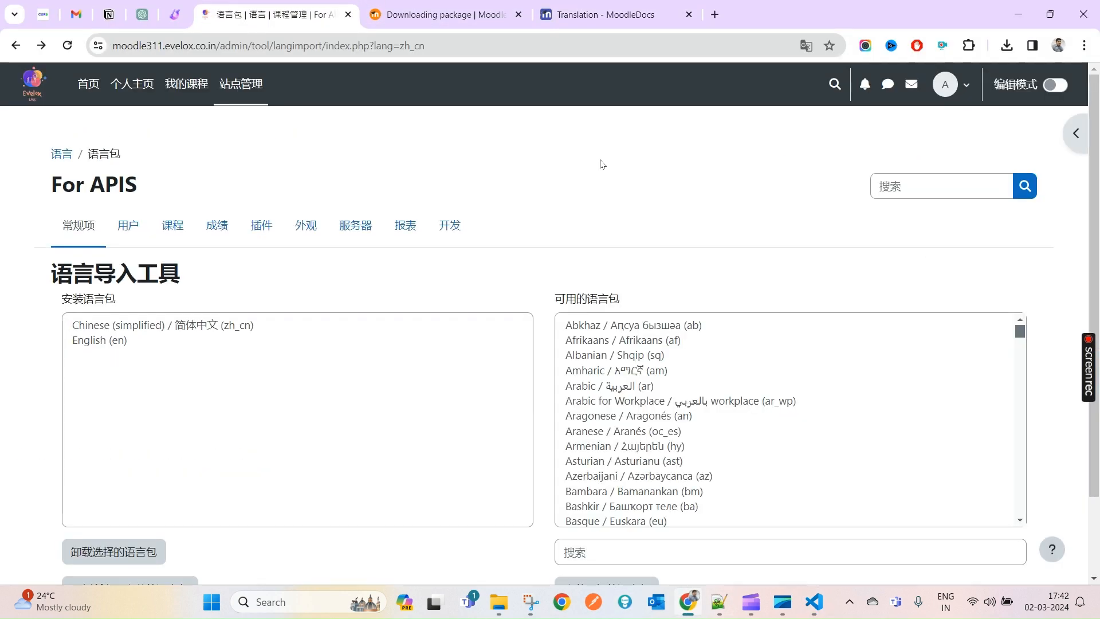
- Extract the downloaded zh_cn.zip into a zh_cn folder in Downloads
{"action": "left_click", "coordinate": [1007, 45]}
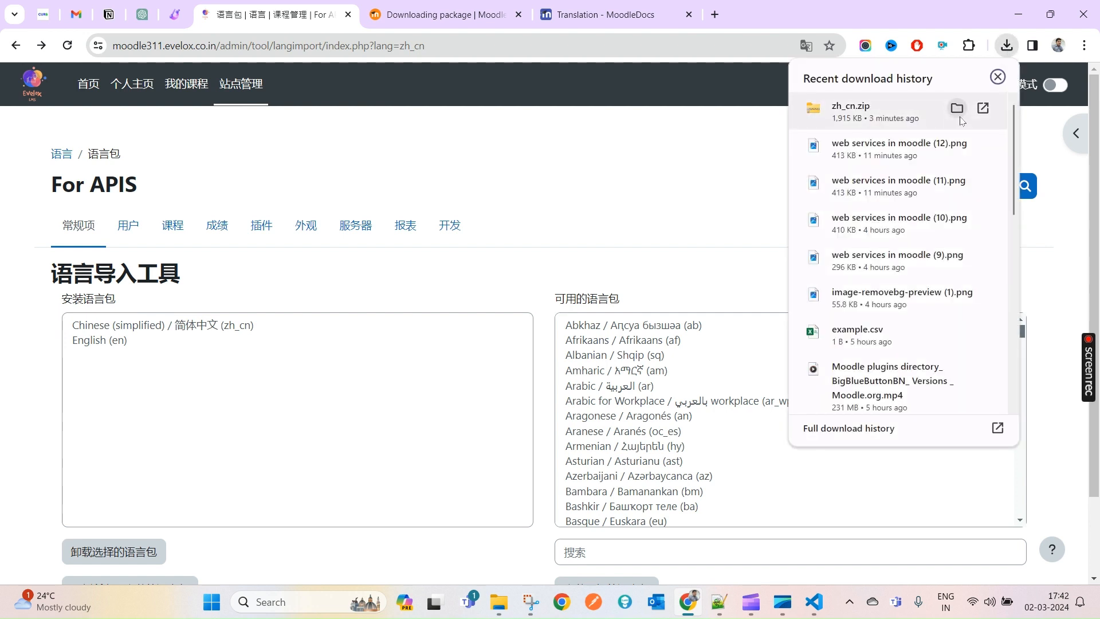
{"action": "left_click", "coordinate": [957, 109]}
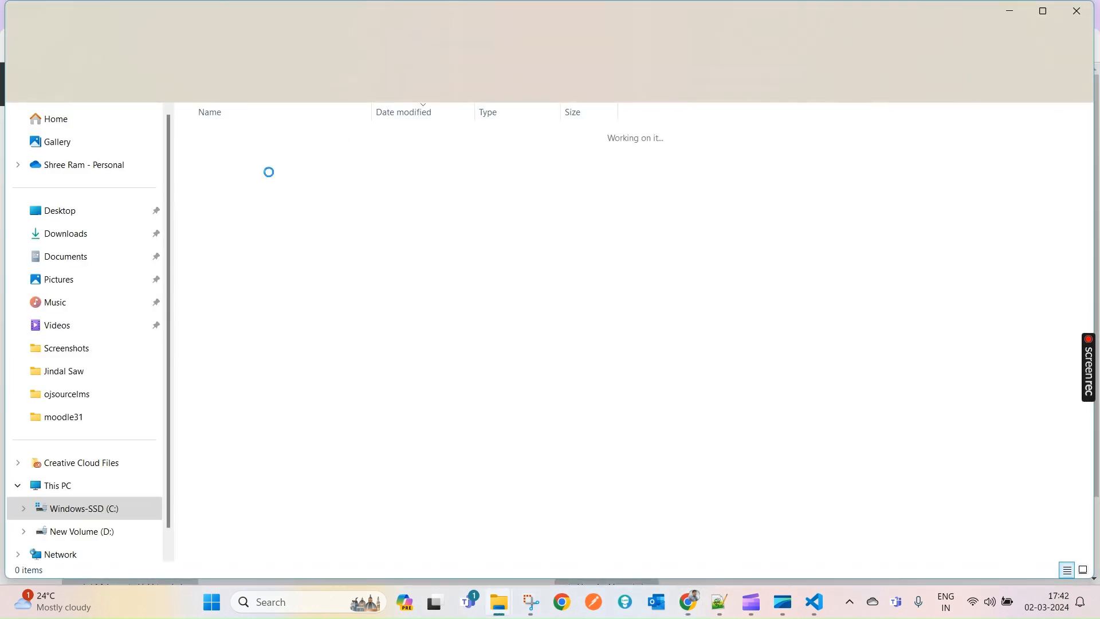
{"action": "right_click", "coordinate": [228, 153]}
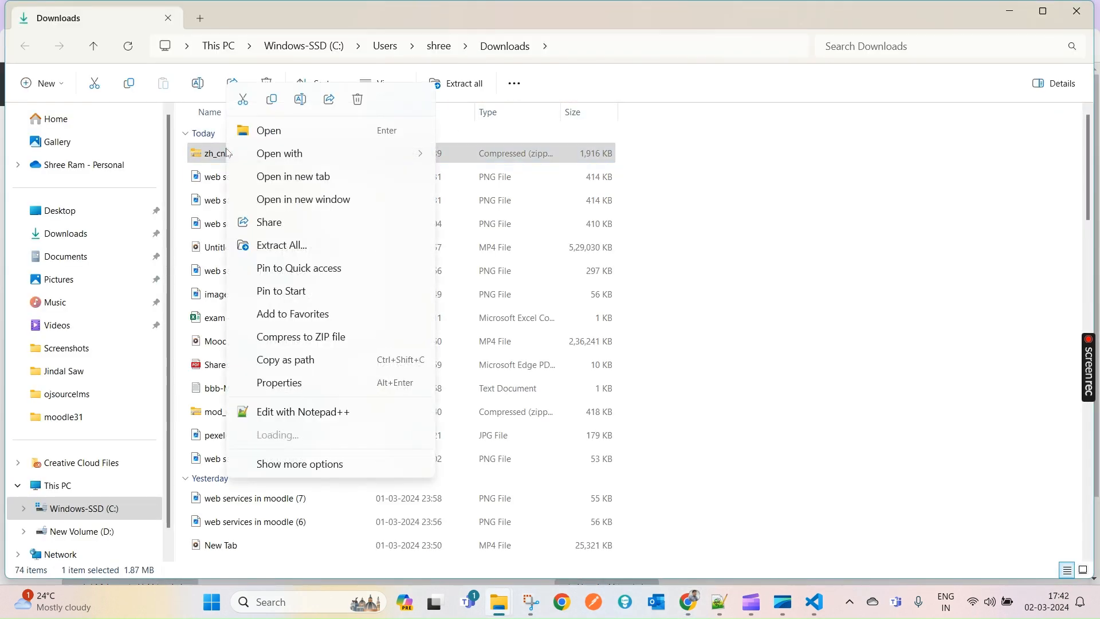
{"action": "left_click", "coordinate": [309, 251]}
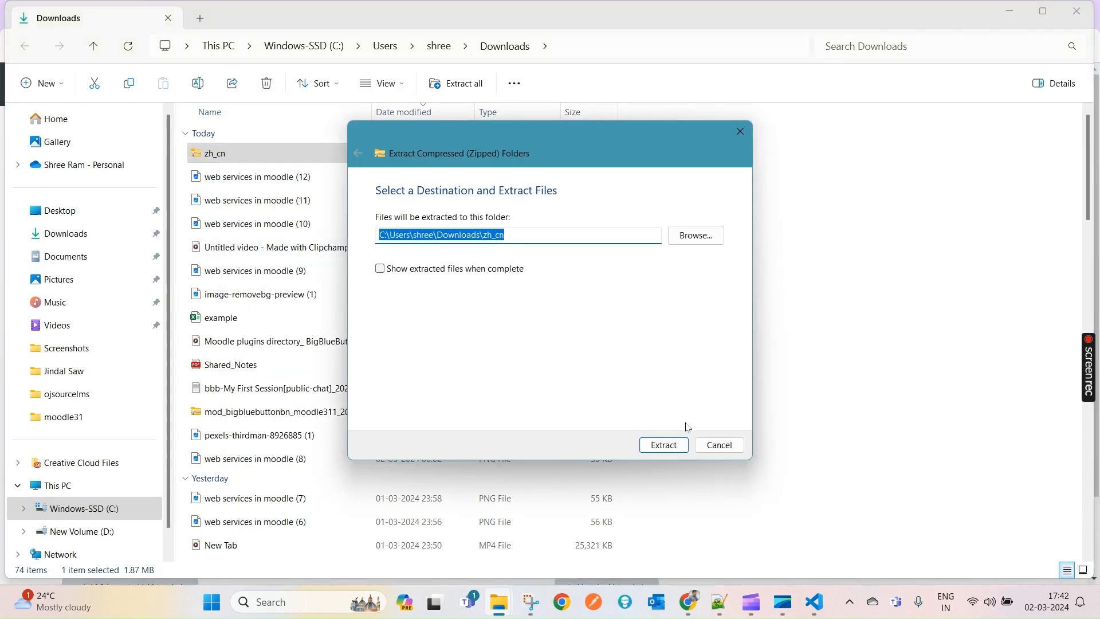
{"action": "left_click", "coordinate": [666, 445]}
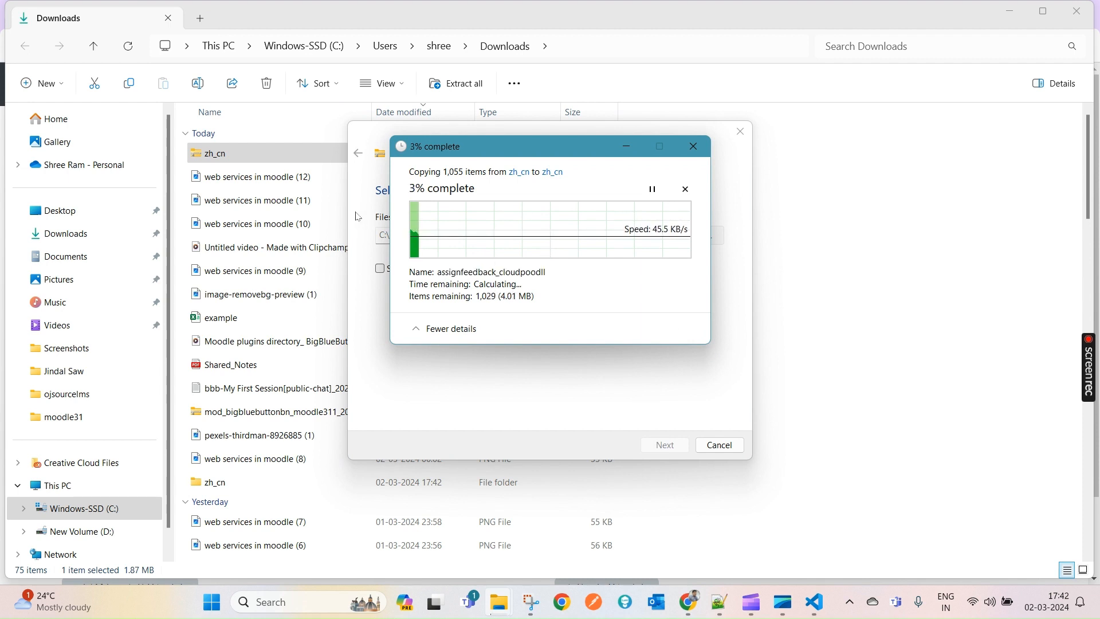
- Open the lang folder in the moodledata_4.3 Explorer window
{"action": "mouse_move", "coordinate": [510, 602]}
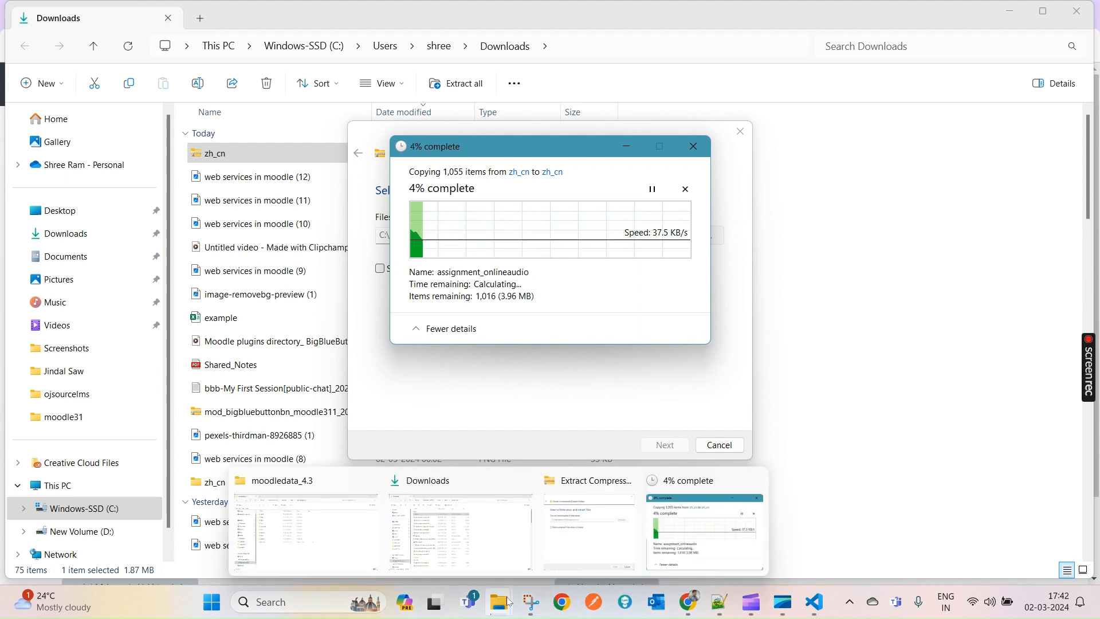
{"action": "left_click", "coordinate": [307, 530]}
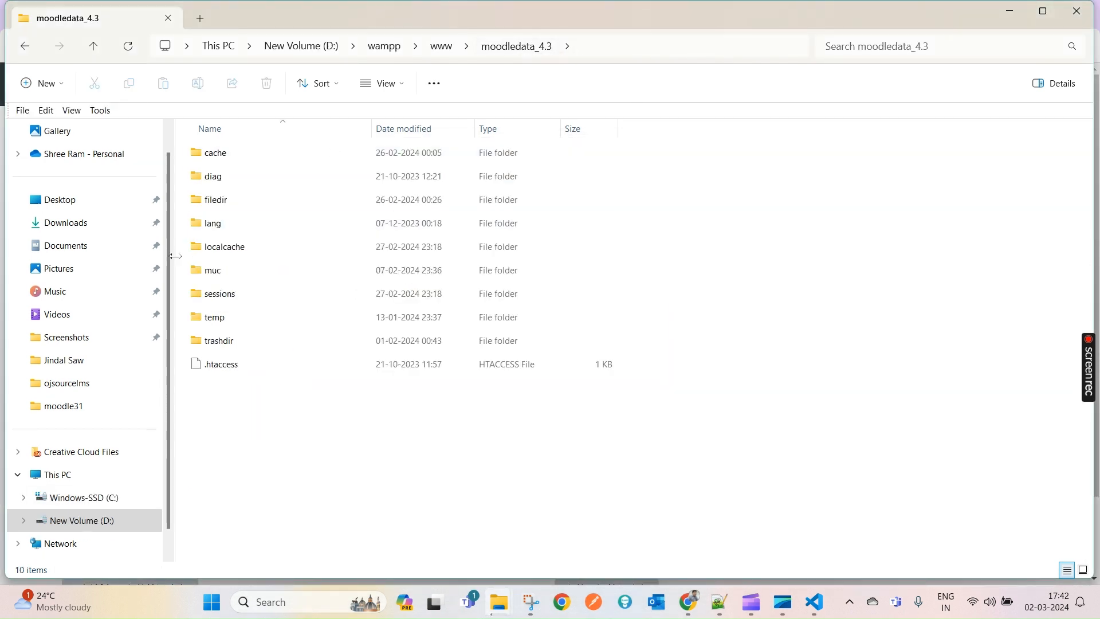
{"action": "double_click", "coordinate": [211, 224]}
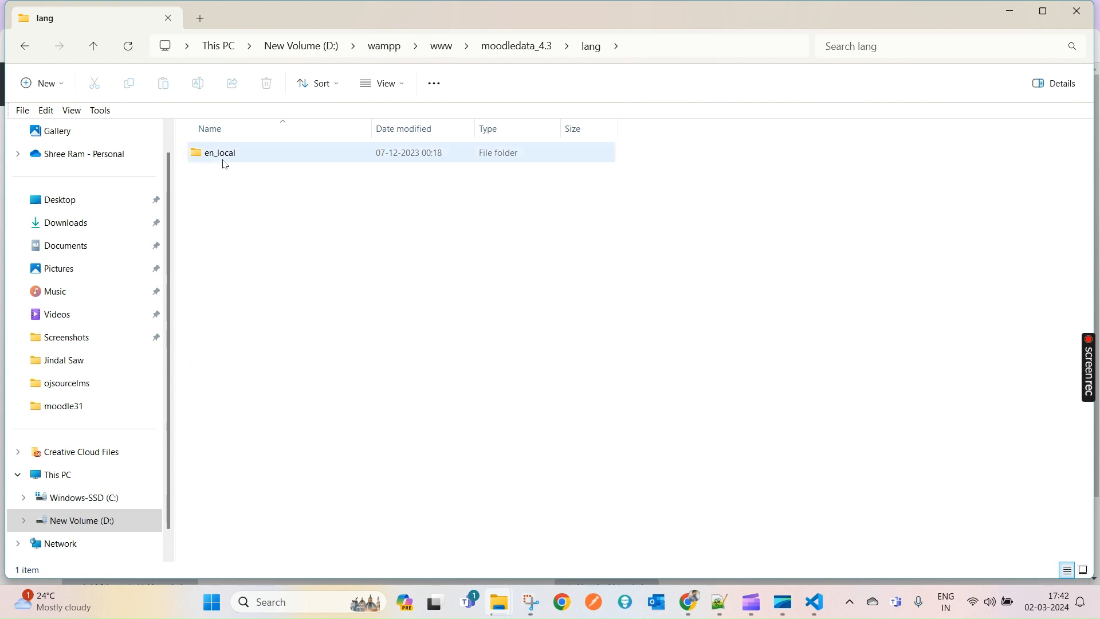
- Create a new folder named cn_local inside moodledata_4.3's lang folder
{"action": "key", "text": "ctrl+v"}
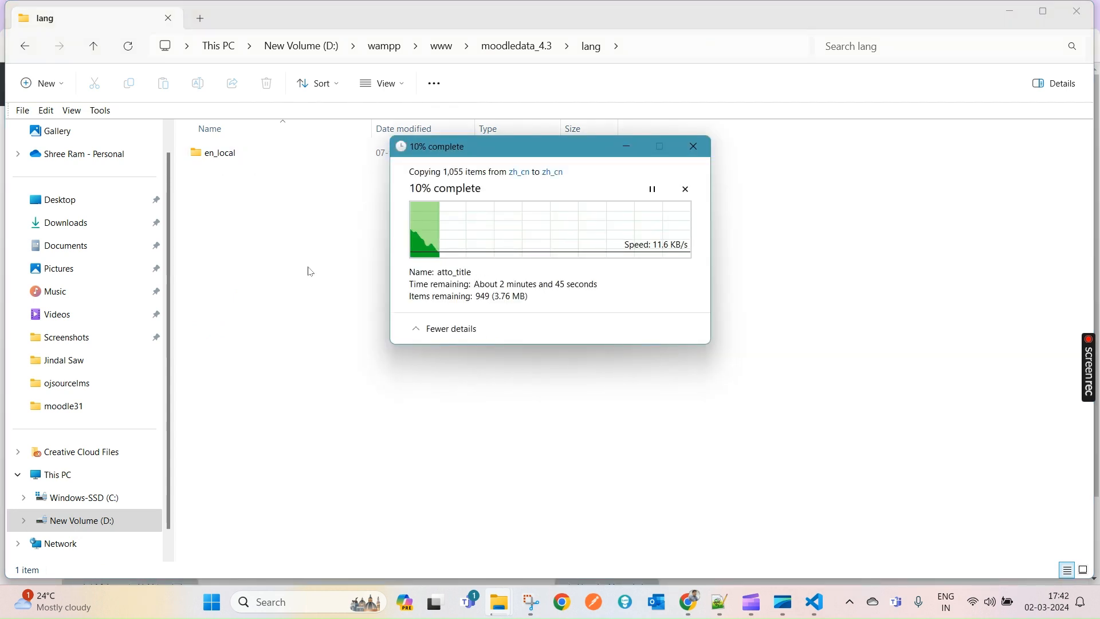
{"action": "right_click", "coordinate": [293, 242]}
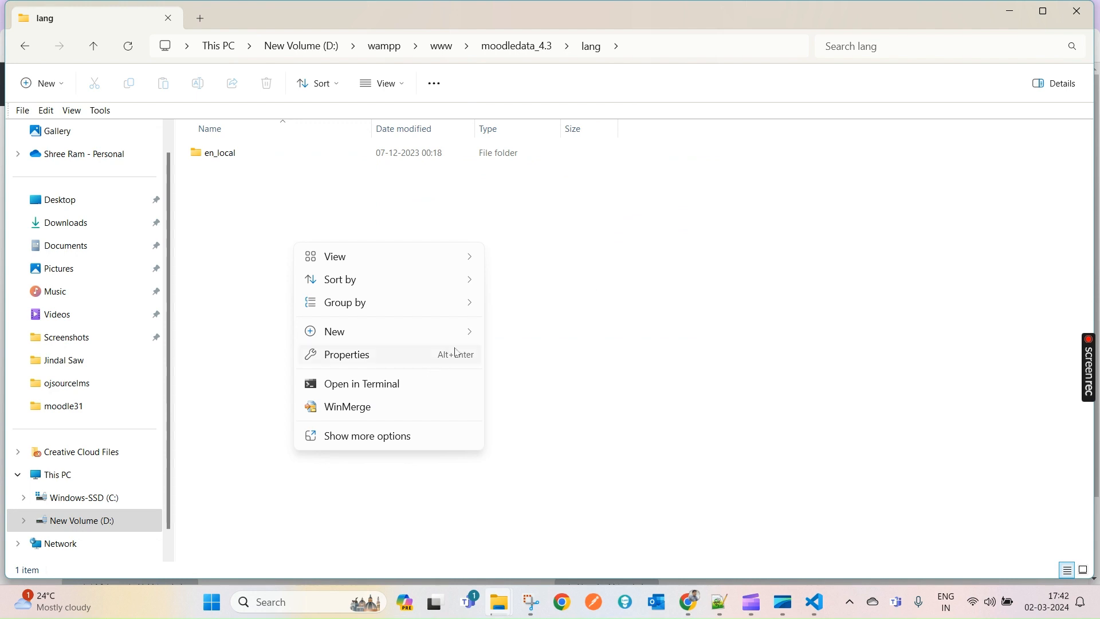
{"action": "mouse_move", "coordinate": [469, 334]}
{"action": "left_click", "coordinate": [530, 334]}
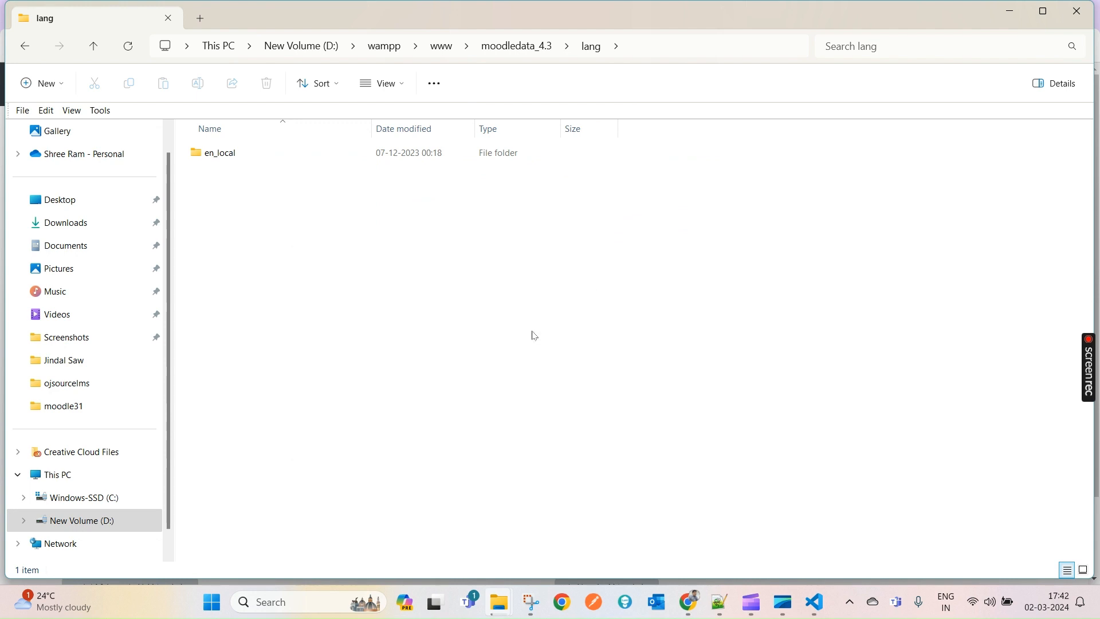
{"action": "type", "text": "cn"}
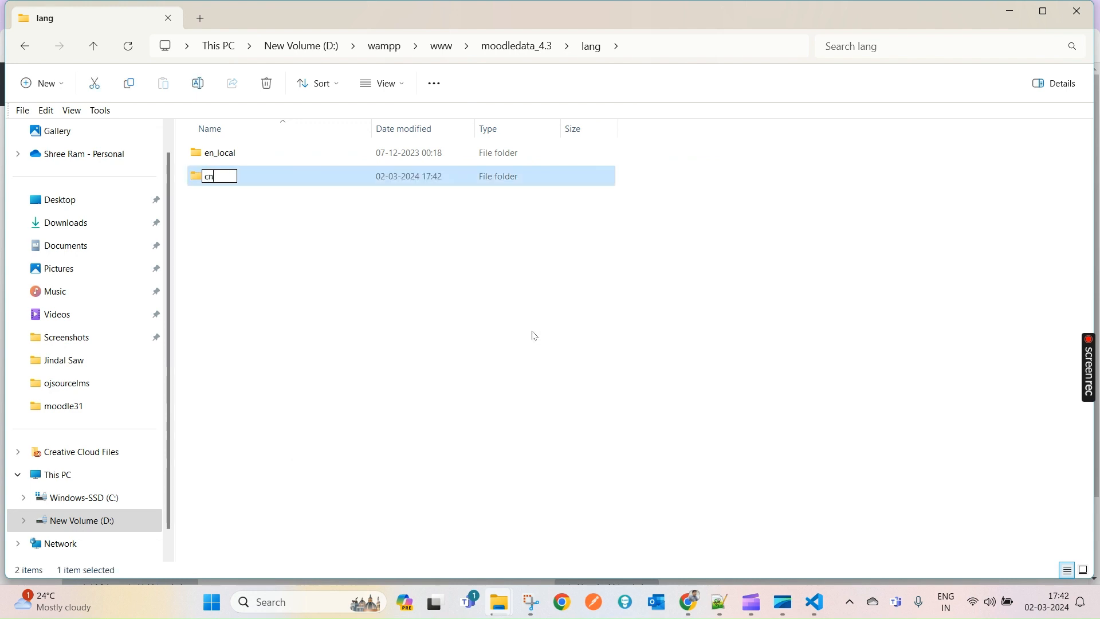
{"action": "type", "text": "_local"}
{"action": "key", "text": "Return"}
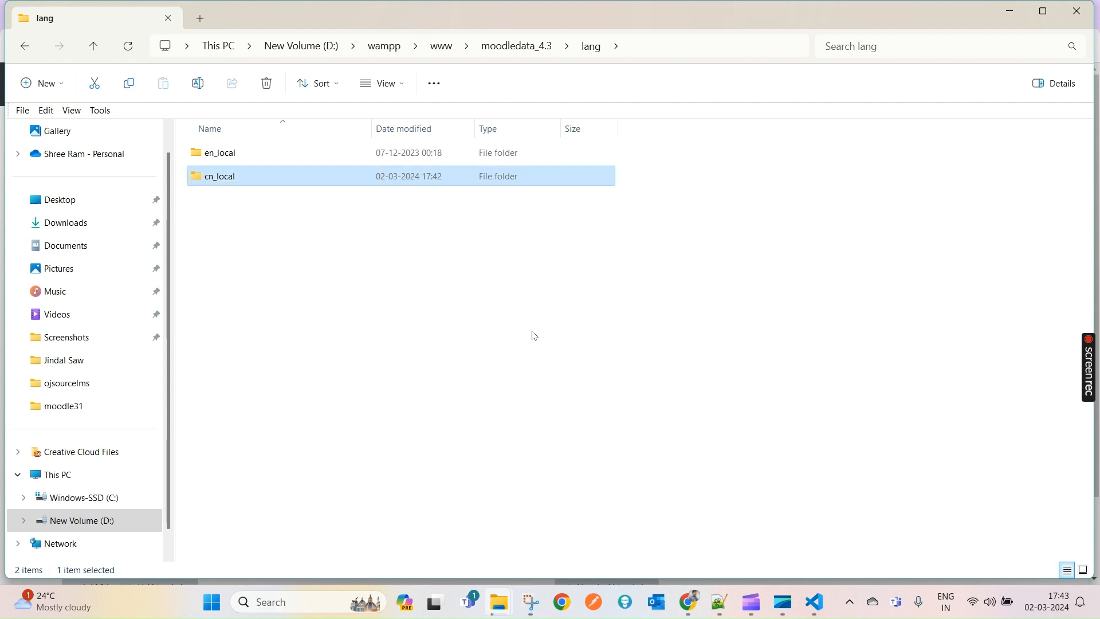
{"action": "key", "text": "Return"}
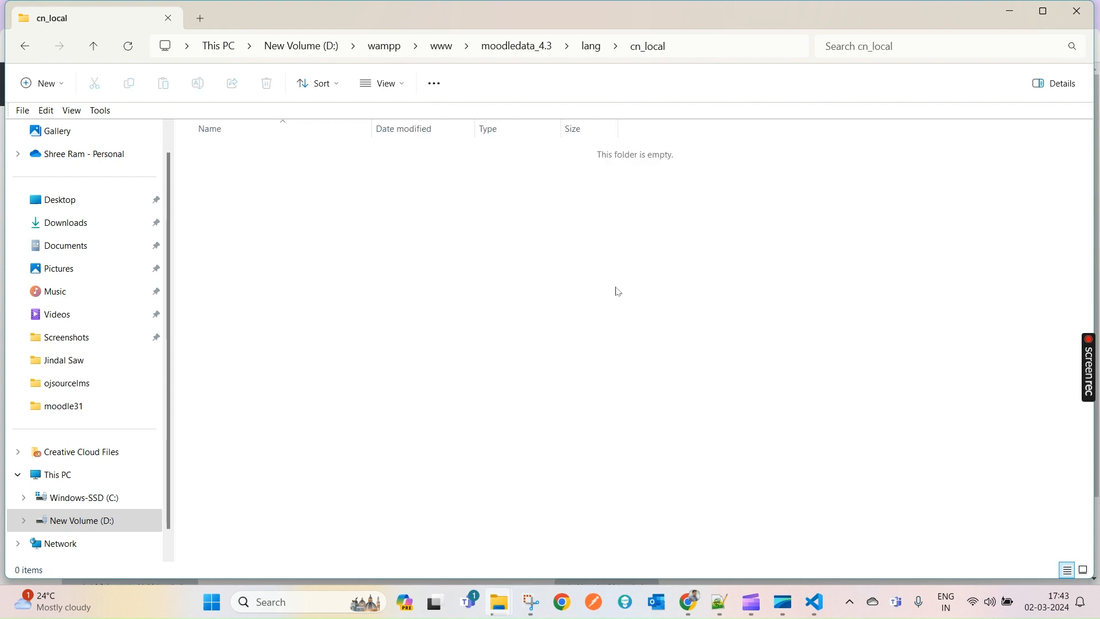
{"action": "left_click", "coordinate": [588, 45]}
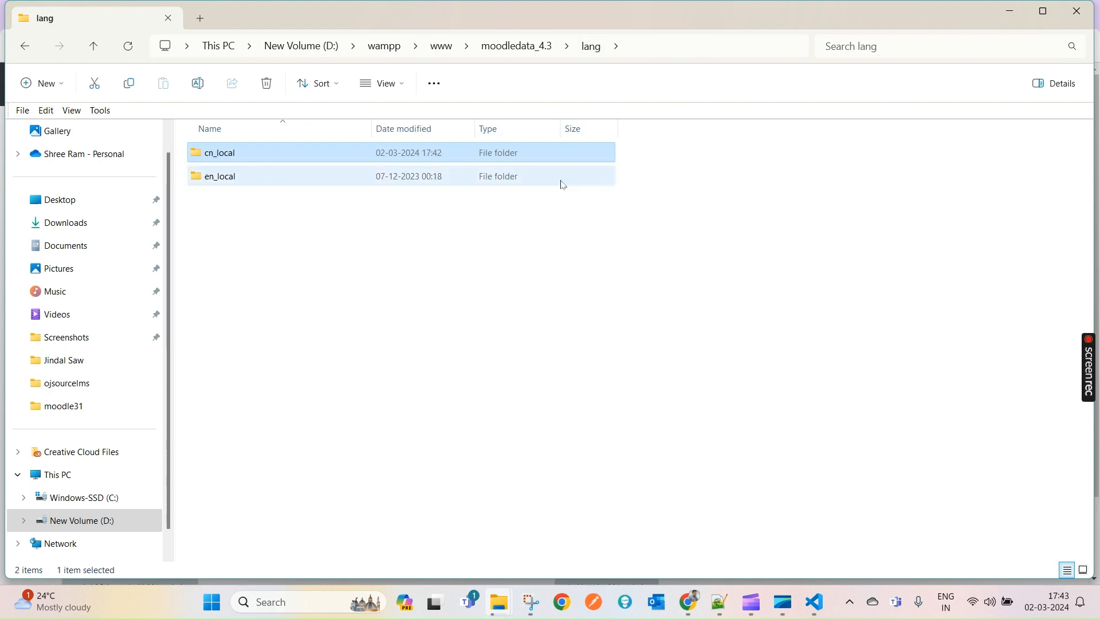
- Rename the new folder to cn and go back to moodledata_4.3
{"action": "key", "text": "F2"}
{"action": "key", "text": "End"}
{"action": "key", "text": "BackSpace"}
{"action": "key", "text": "BackSpace"}
{"action": "key", "text": "BackSpace"}
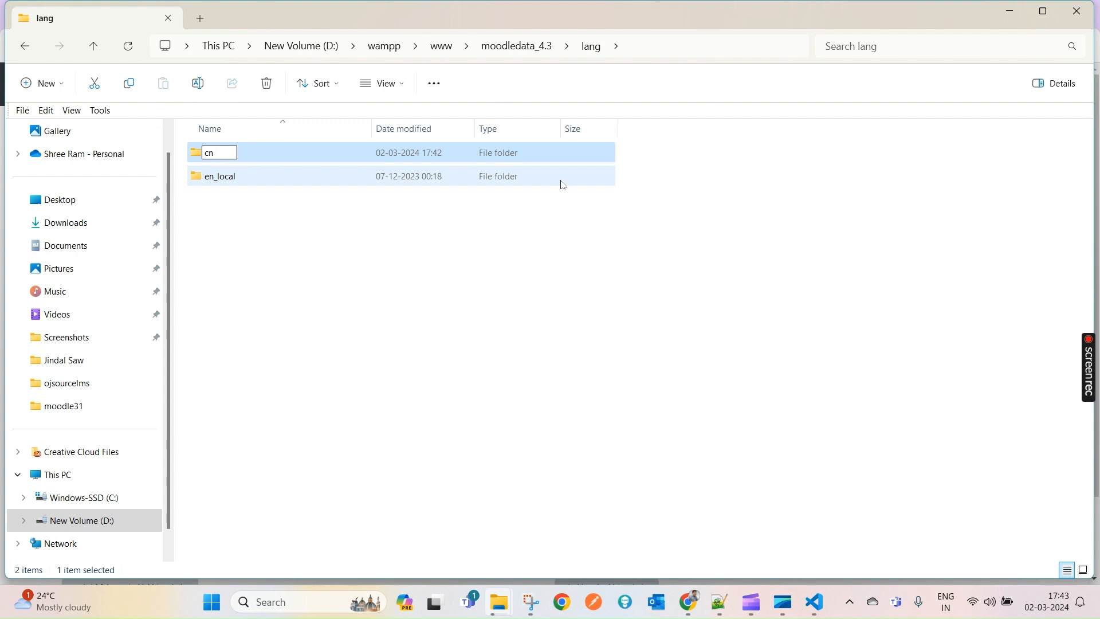
{"action": "key", "text": "Return"}
{"action": "key", "text": "Return"}
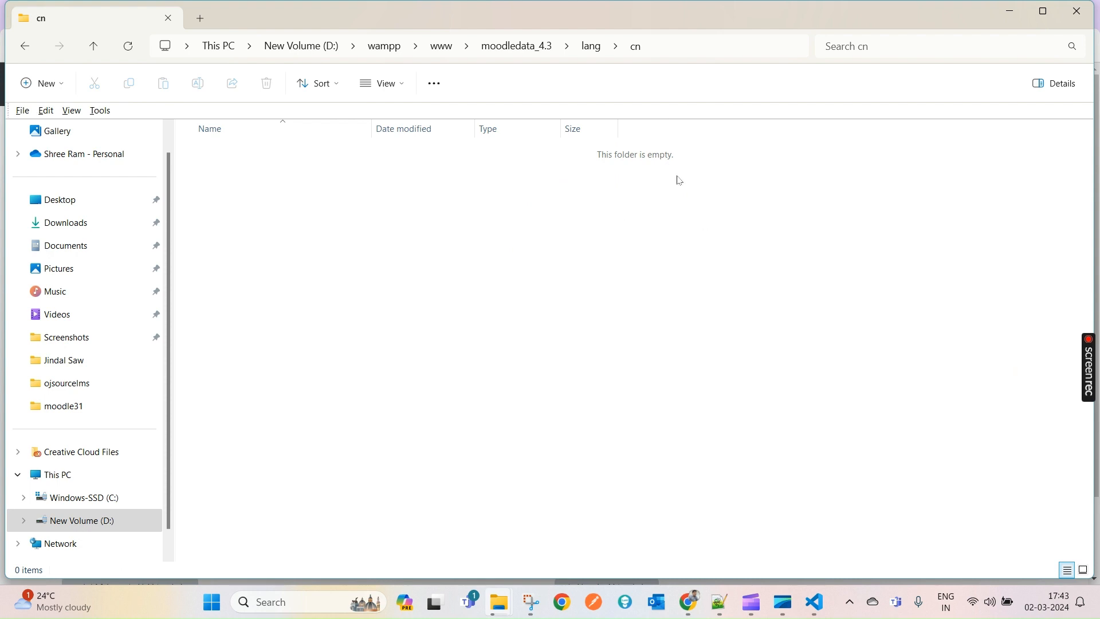
{"action": "key", "text": "ctrl+v"}
{"action": "left_click", "coordinate": [520, 46]}
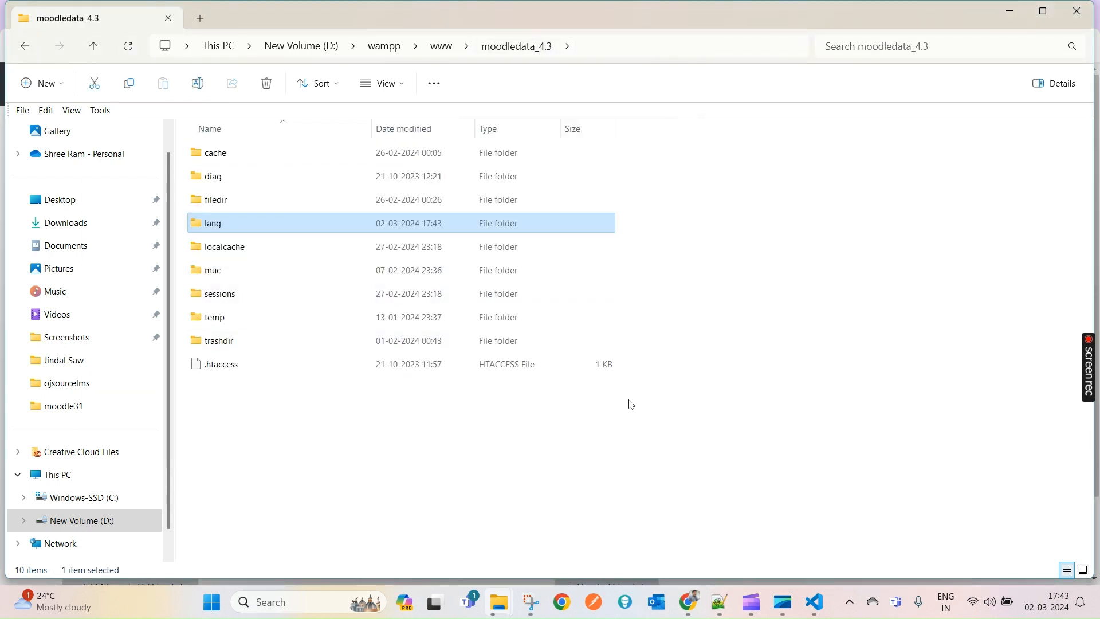
- Switch Moodle's interface language from Simplified Chinese to English (en) through the user menu
{"action": "left_click", "coordinate": [690, 601]}
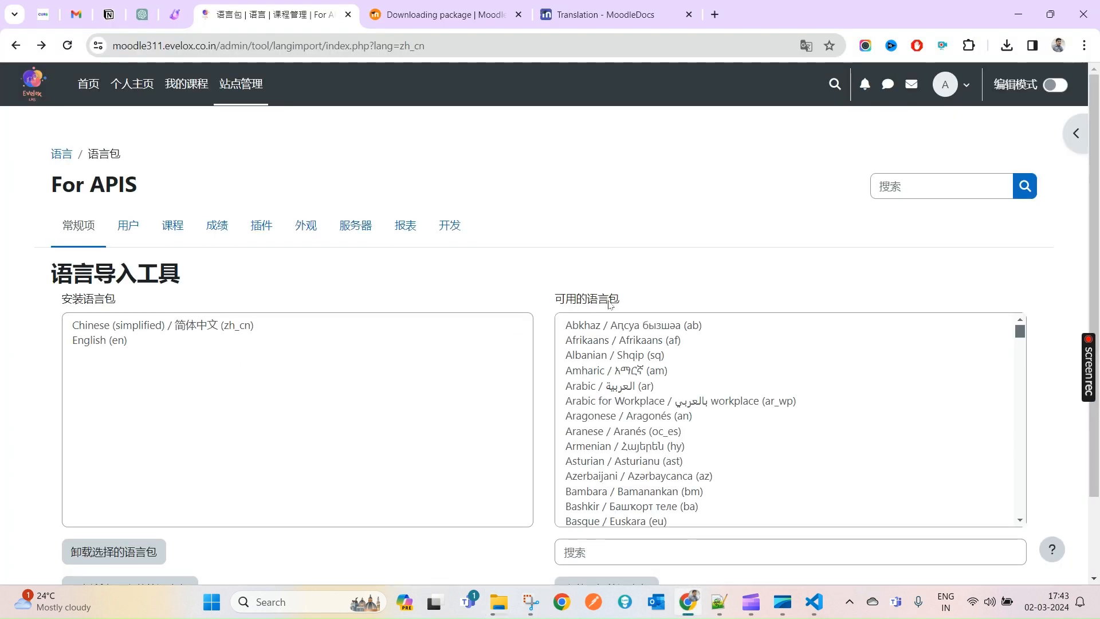
{"action": "left_click", "coordinate": [947, 85]}
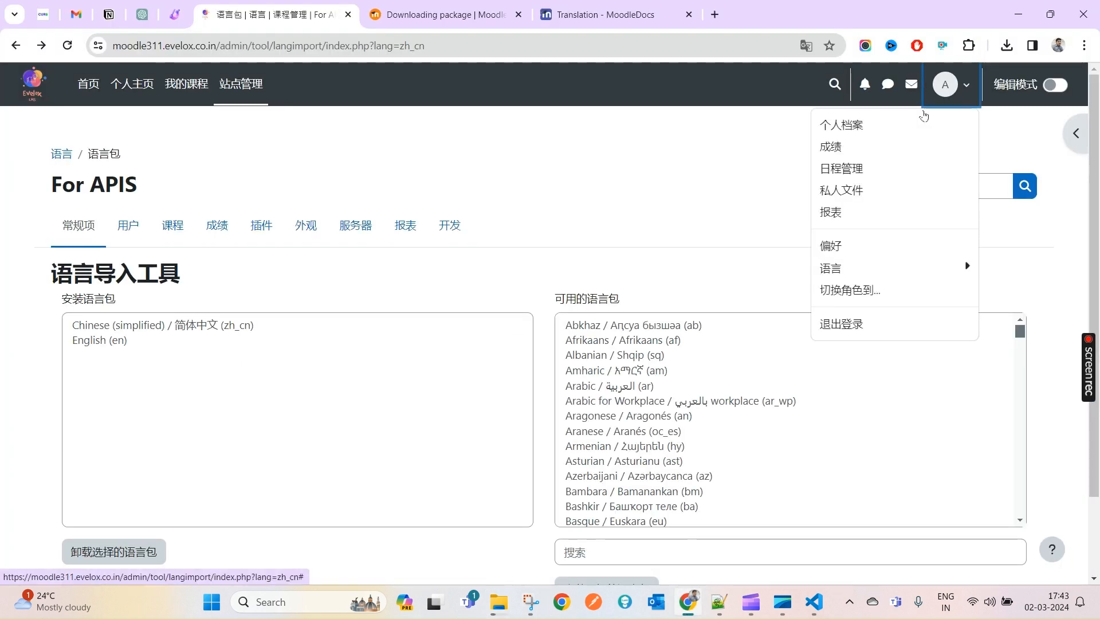
{"action": "left_click", "coordinate": [873, 272]}
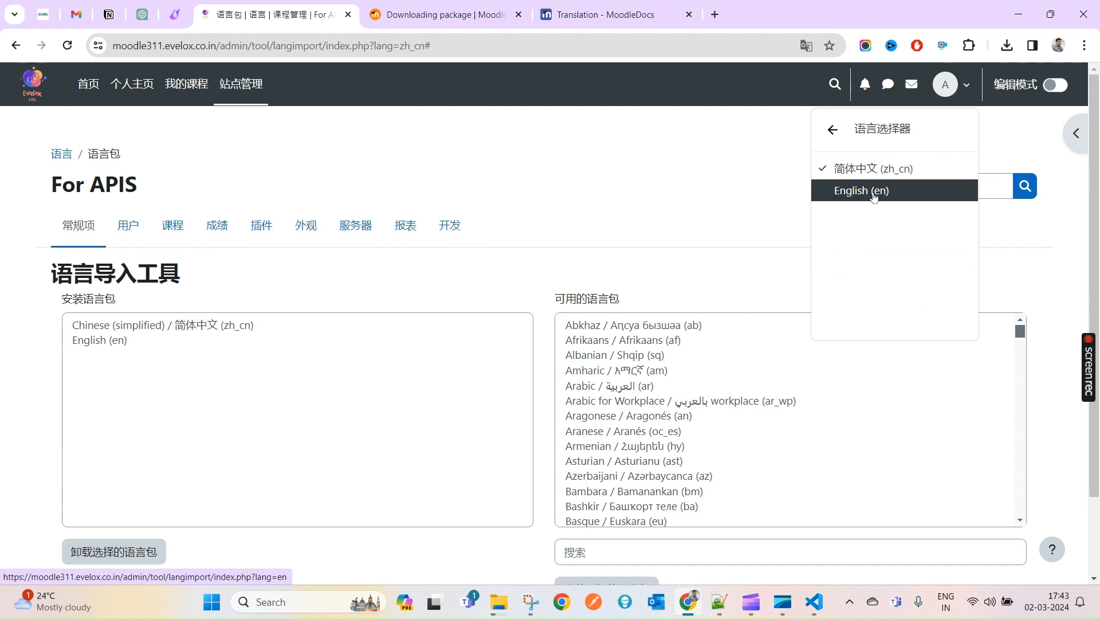
{"action": "left_click", "coordinate": [854, 190]}
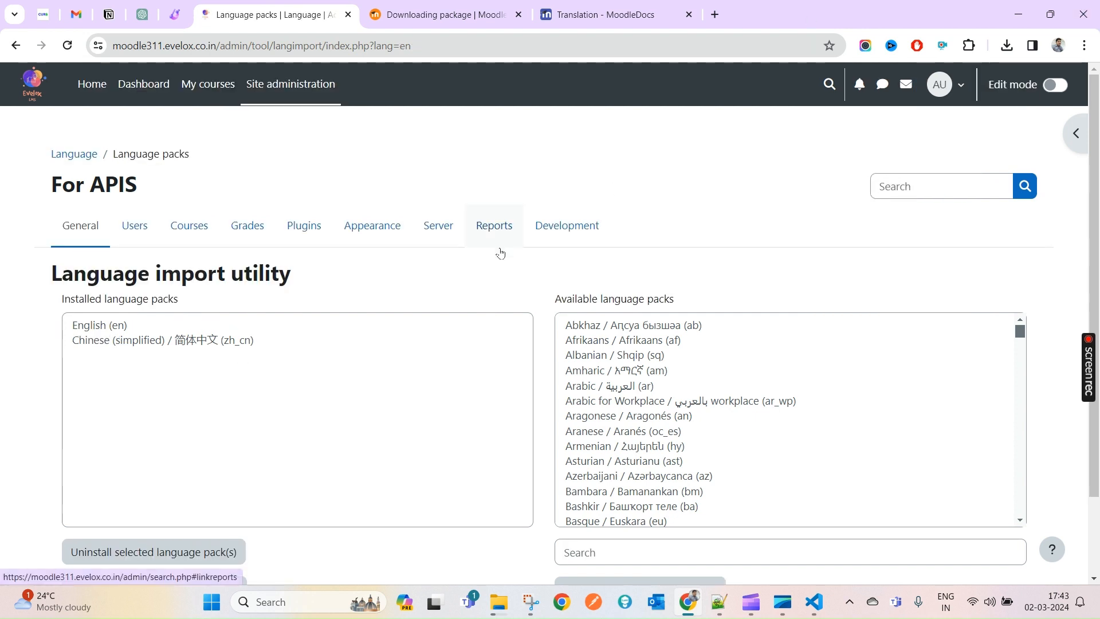
- Filter available language packs by 'hindi' and select Hindi (hi) and Hindi - kids (hi_kids)
{"action": "scroll", "coordinate": [906, 518], "scroll_direction": "down", "scroll_amount": 2}
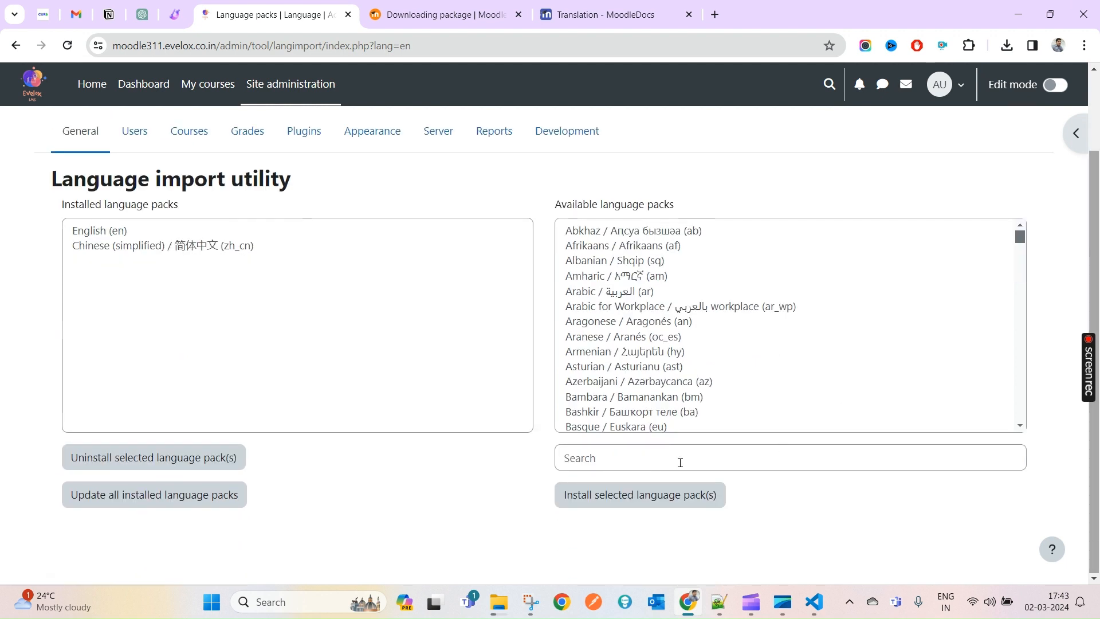
{"action": "left_click", "coordinate": [679, 462]}
{"action": "type", "text": "hindi"}
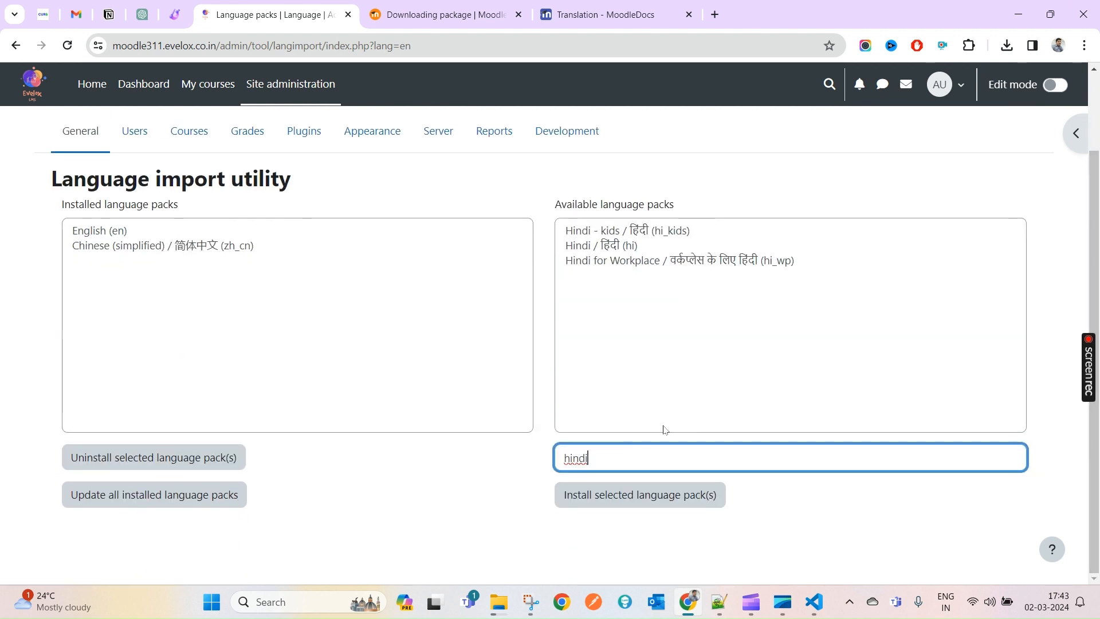
{"action": "left_click", "coordinate": [616, 246]}
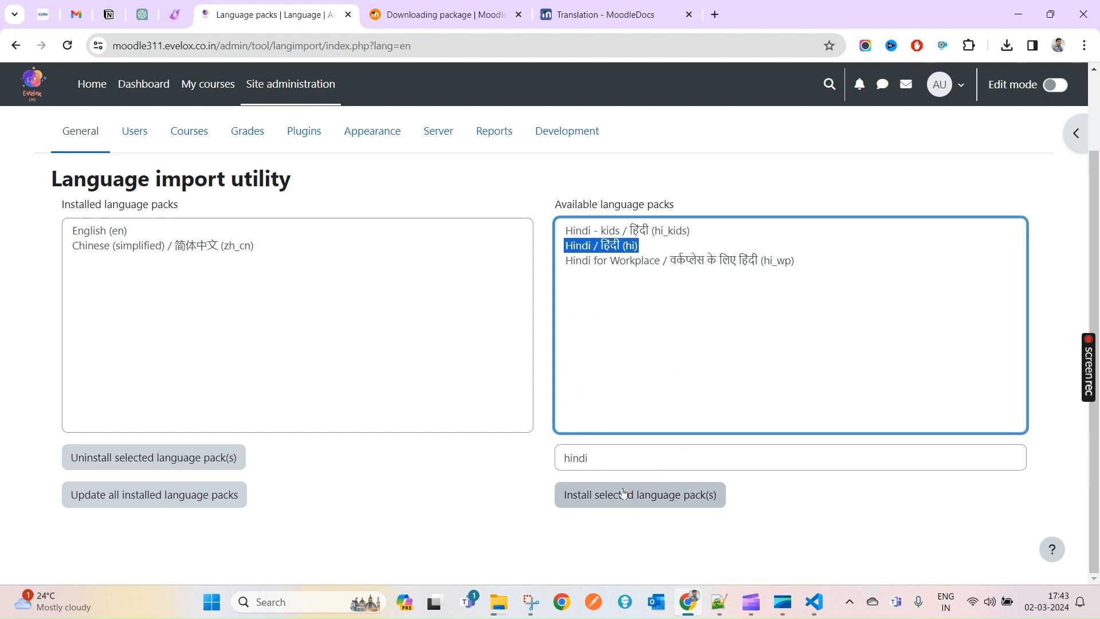
{"action": "left_click", "coordinate": [600, 264]}
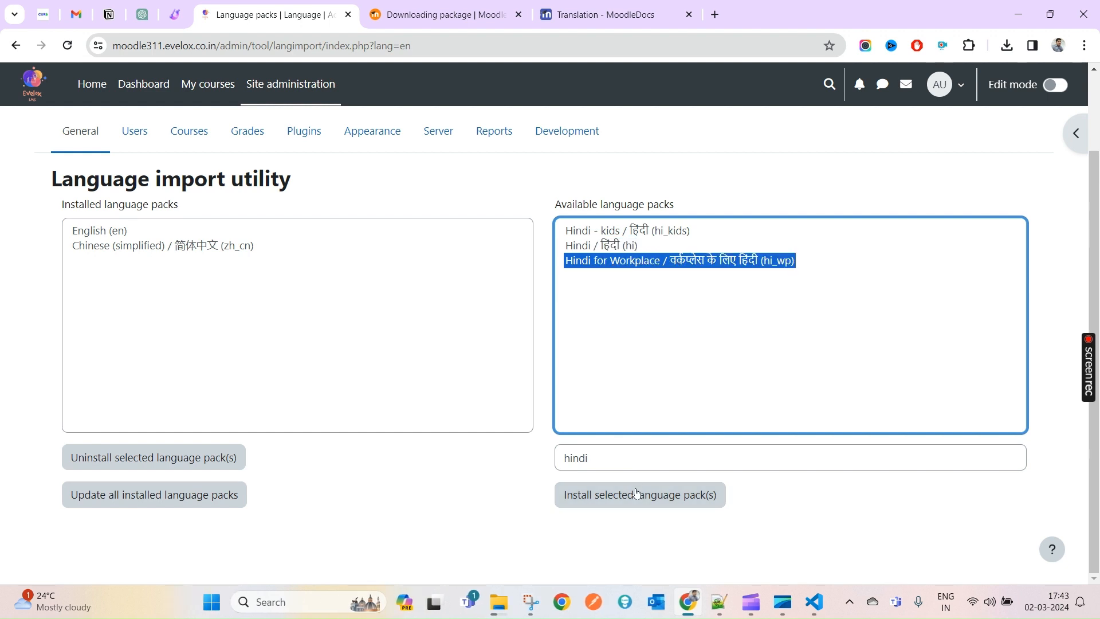
{"action": "left_click", "coordinate": [596, 249]}
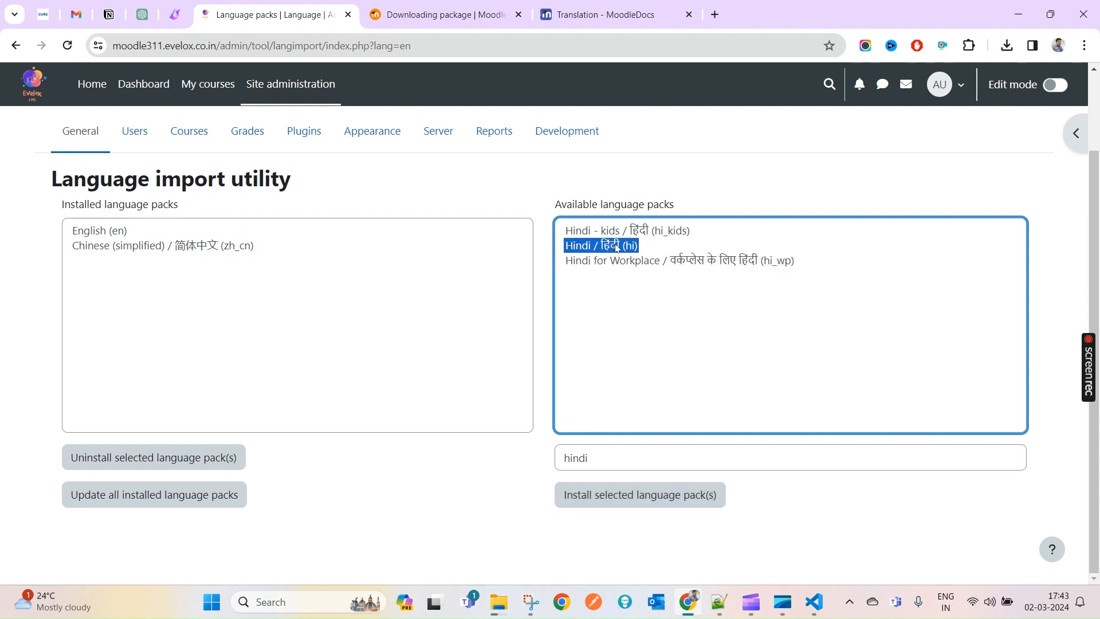
{"action": "left_click", "coordinate": [599, 232]}
{"action": "left_click", "coordinate": [592, 250]}
{"action": "left_click", "coordinate": [680, 231], "text": "ctrl"}
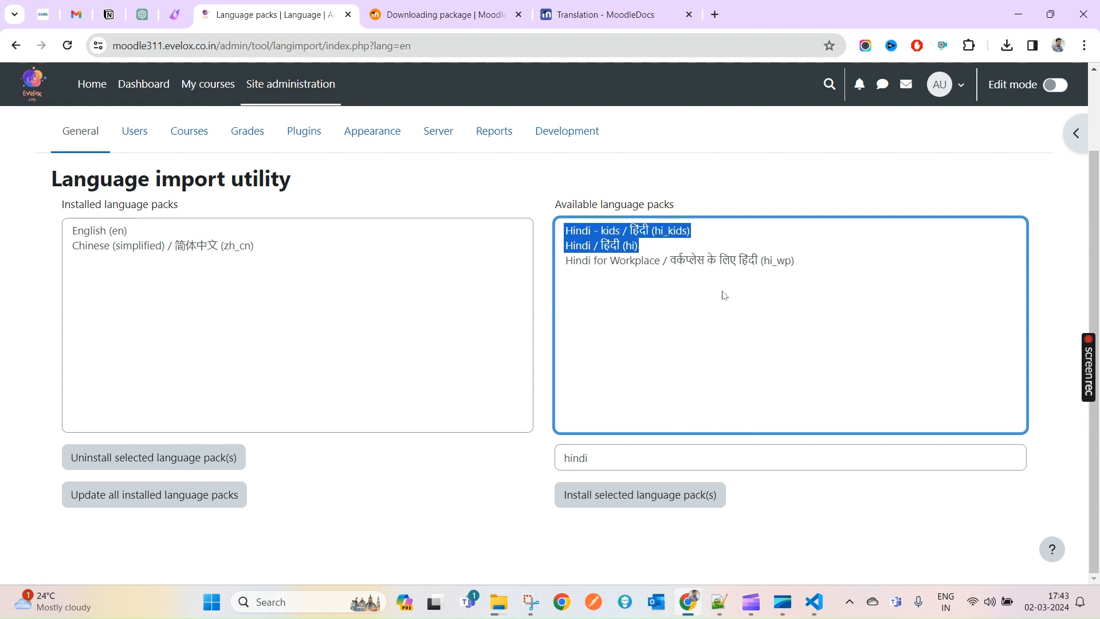
{"action": "left_click", "coordinate": [455, 4]}
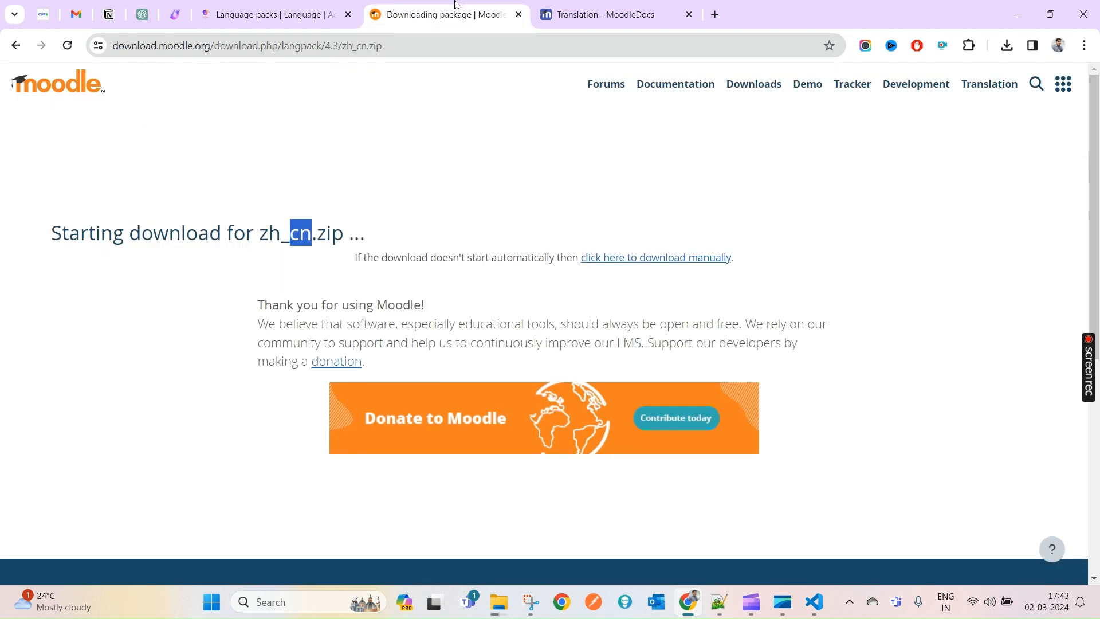
{"action": "left_click", "coordinate": [16, 45]}
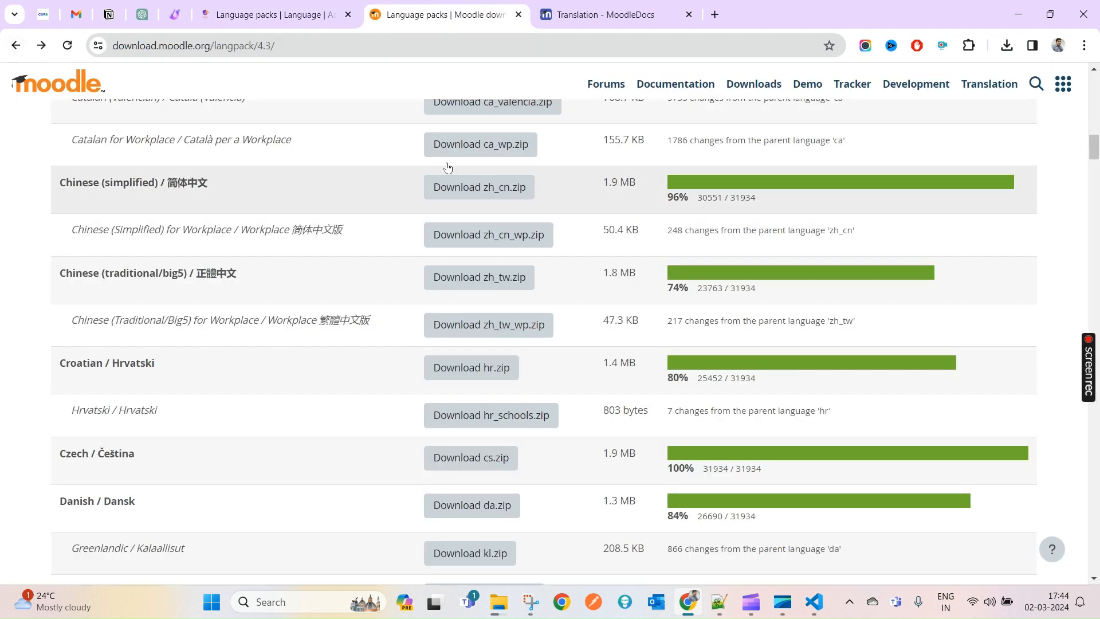
{"action": "double_click", "coordinate": [148, 48]}
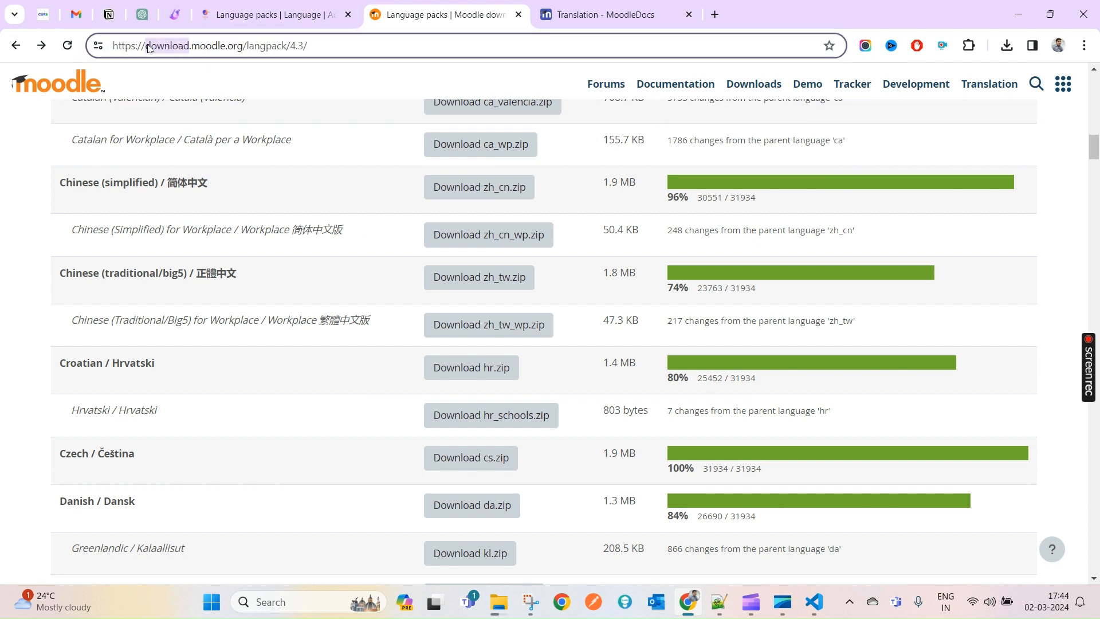
{"action": "left_click", "coordinate": [267, 16]}
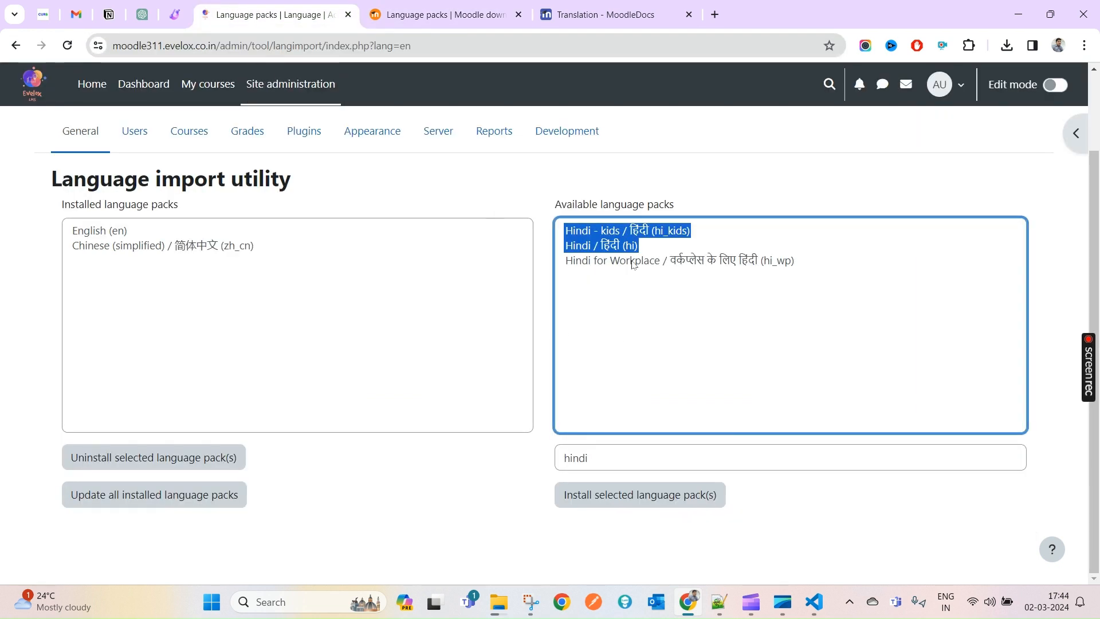
{"action": "key", "text": "ctrl+Tab"}
{"action": "key", "text": "ctrl+f"}
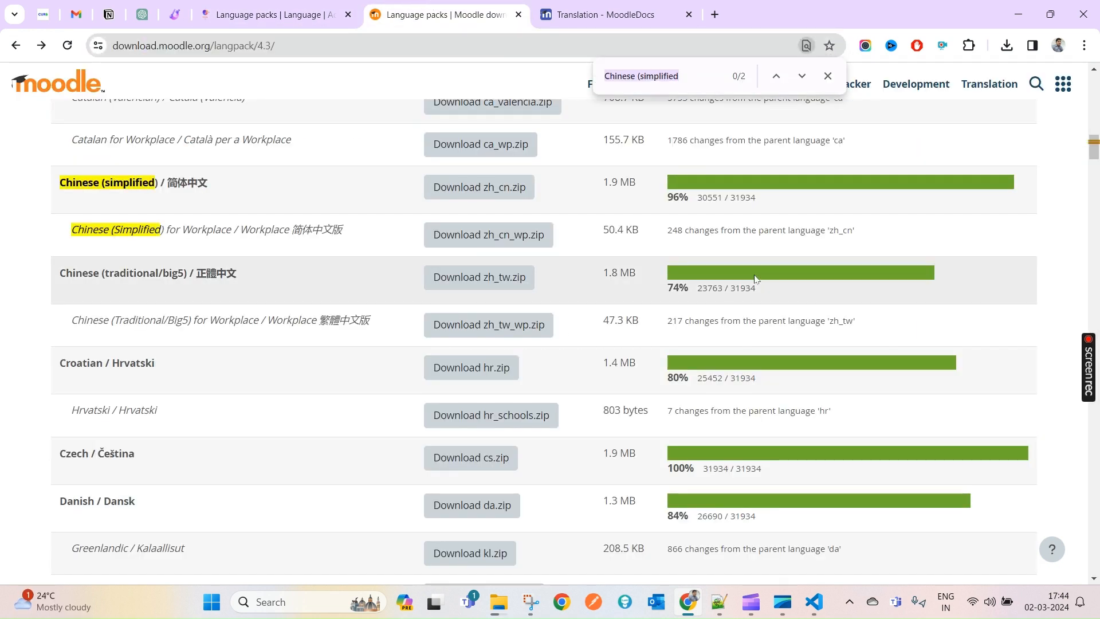
{"action": "type", "text": "hinndi"}
{"action": "key", "text": "Num_Lock"}
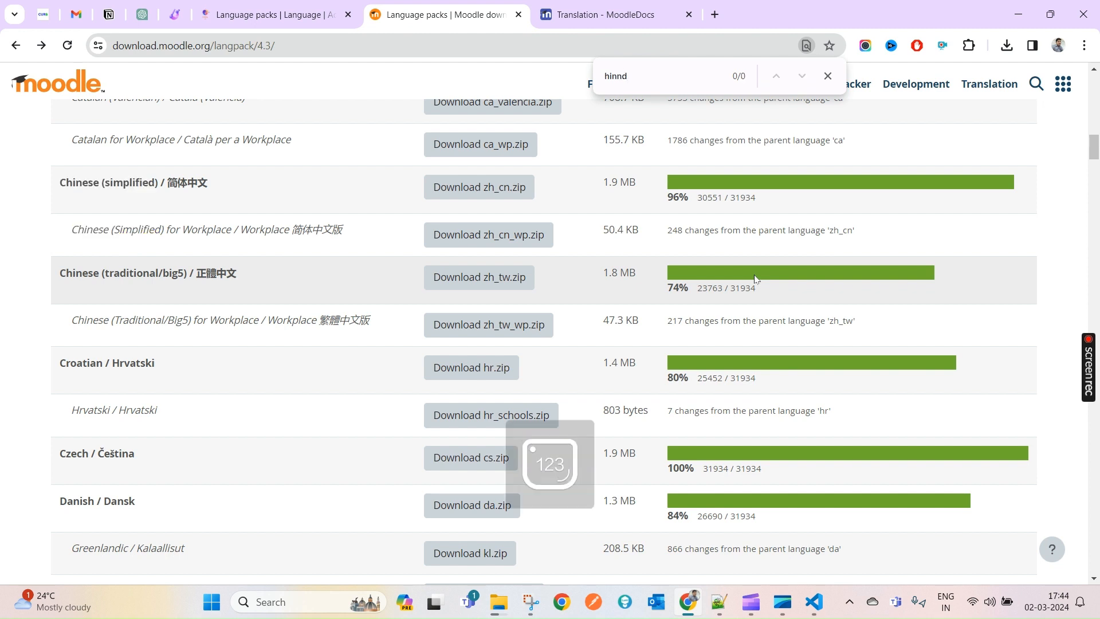
{"action": "key", "text": "Num_Lock"}
{"action": "key", "text": "BackSpace"}
{"action": "type", "text": "di"}
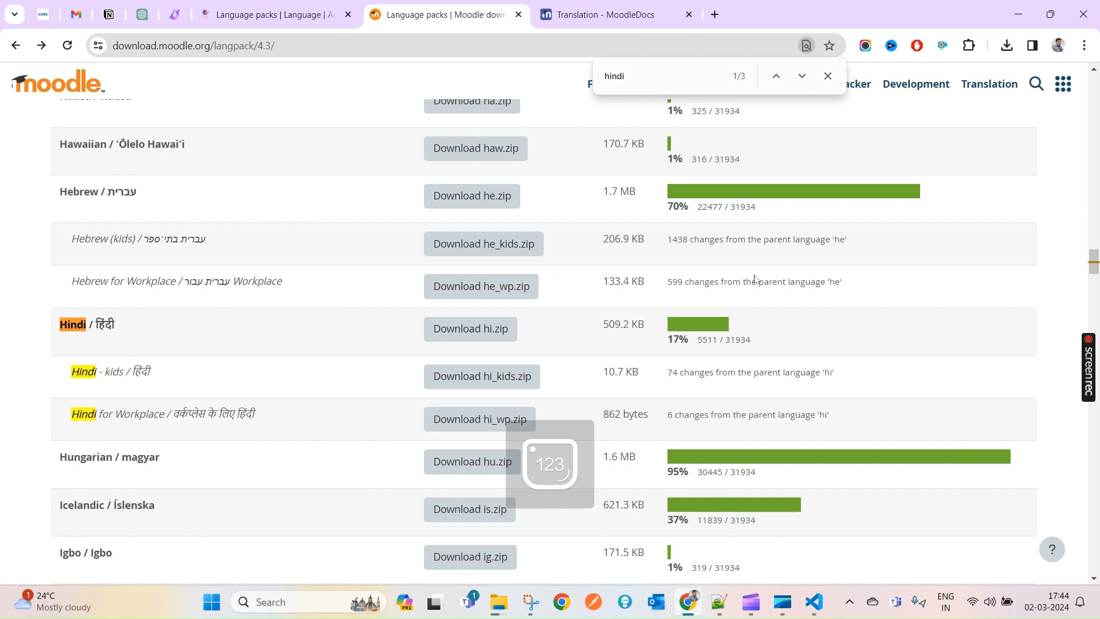
{"action": "scroll", "coordinate": [243, 376], "scroll_direction": "down", "scroll_amount": 1}
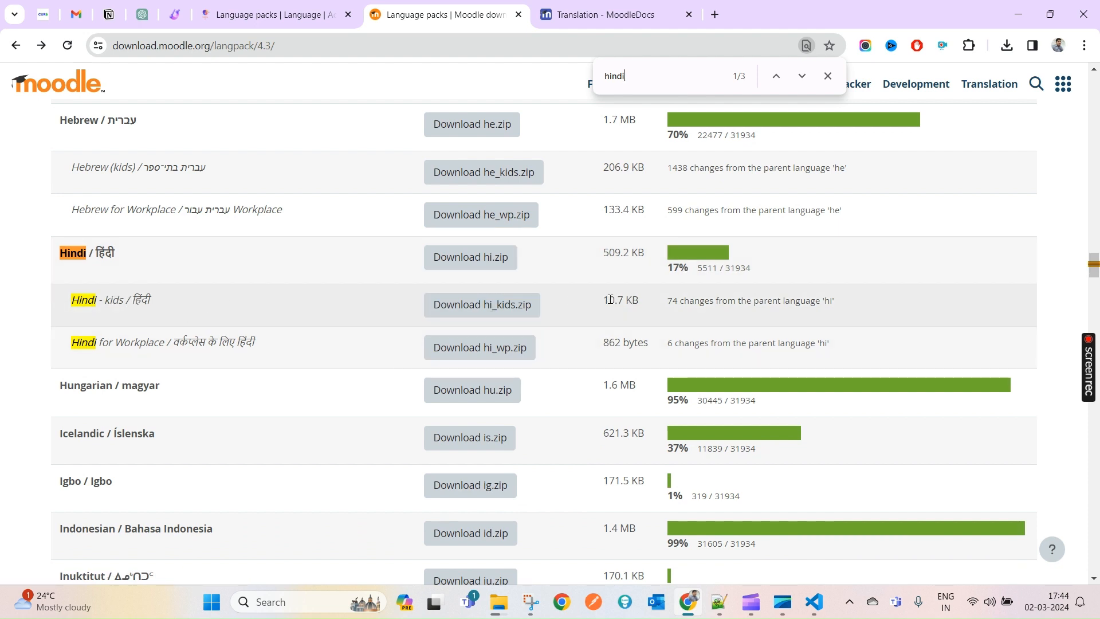
{"action": "left_click_drag", "start_coordinate": [605, 300], "coordinate": [805, 302]}
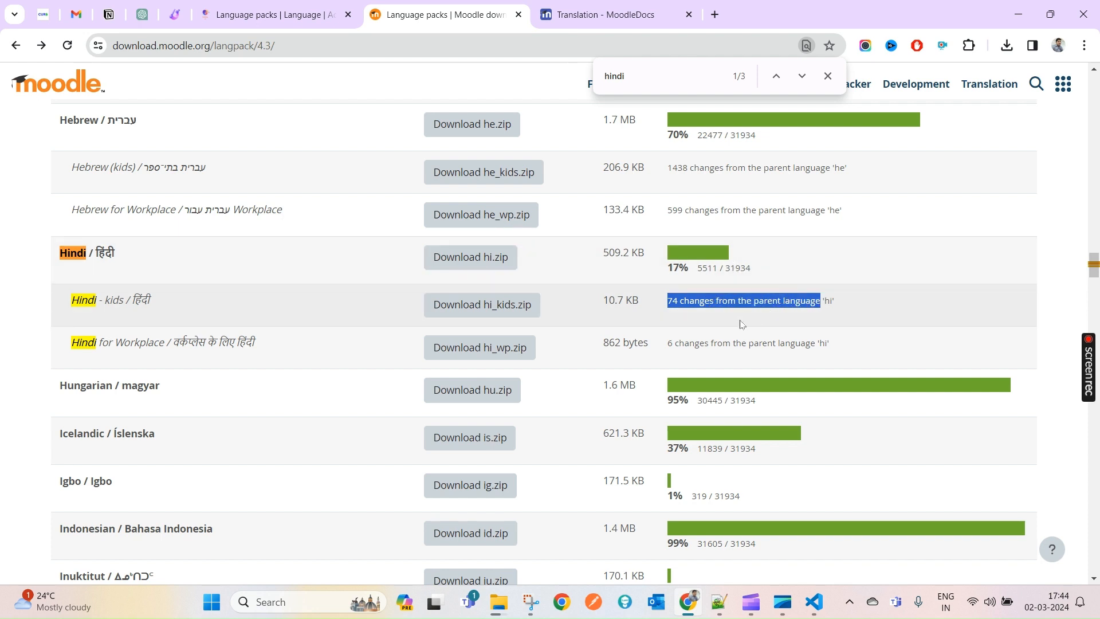
{"action": "left_click", "coordinate": [63, 246]}
{"action": "left_click_drag", "start_coordinate": [63, 246], "coordinate": [150, 254]}
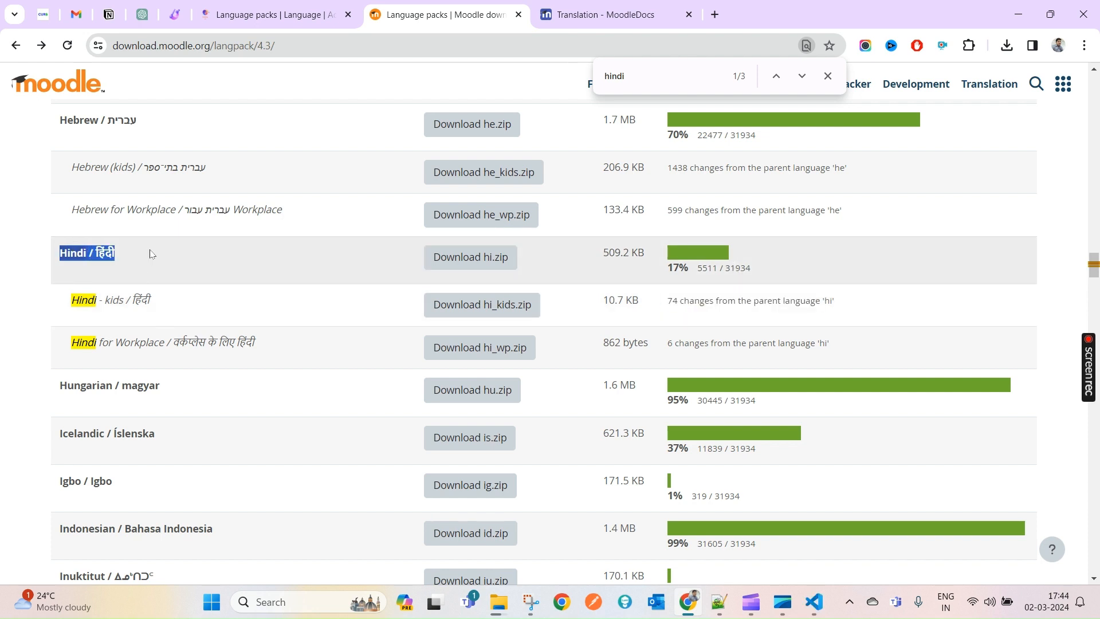
{"action": "left_click_drag", "start_coordinate": [71, 300], "coordinate": [205, 344]}
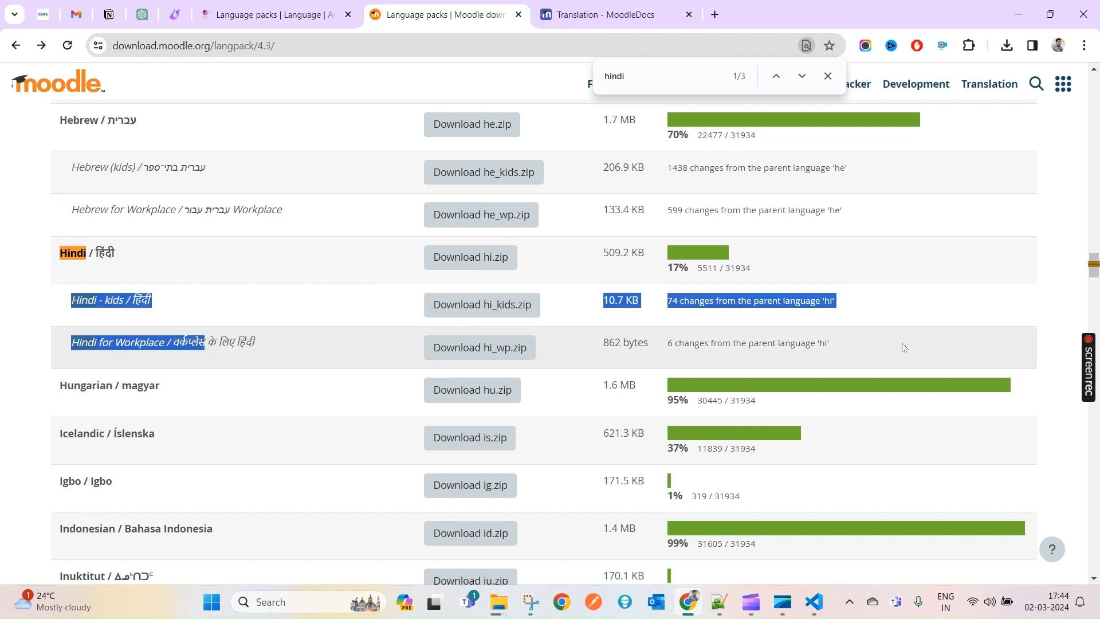
{"action": "left_click", "coordinate": [847, 351]}
{"action": "left_click_drag", "start_coordinate": [816, 343], "coordinate": [135, 289]}
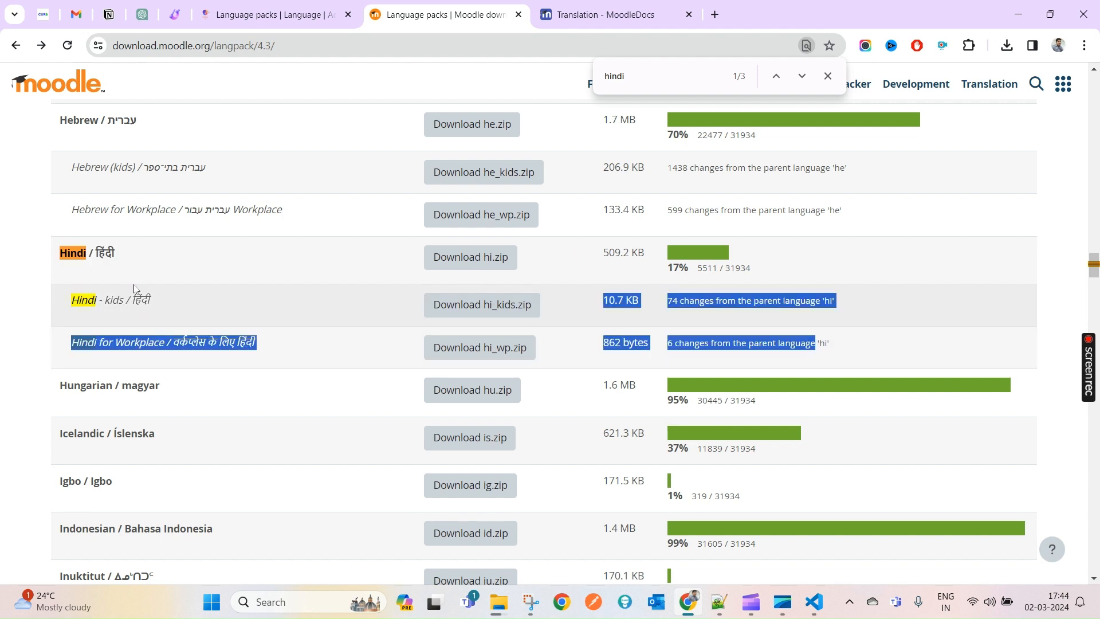
{"action": "left_click", "coordinate": [286, 290]}
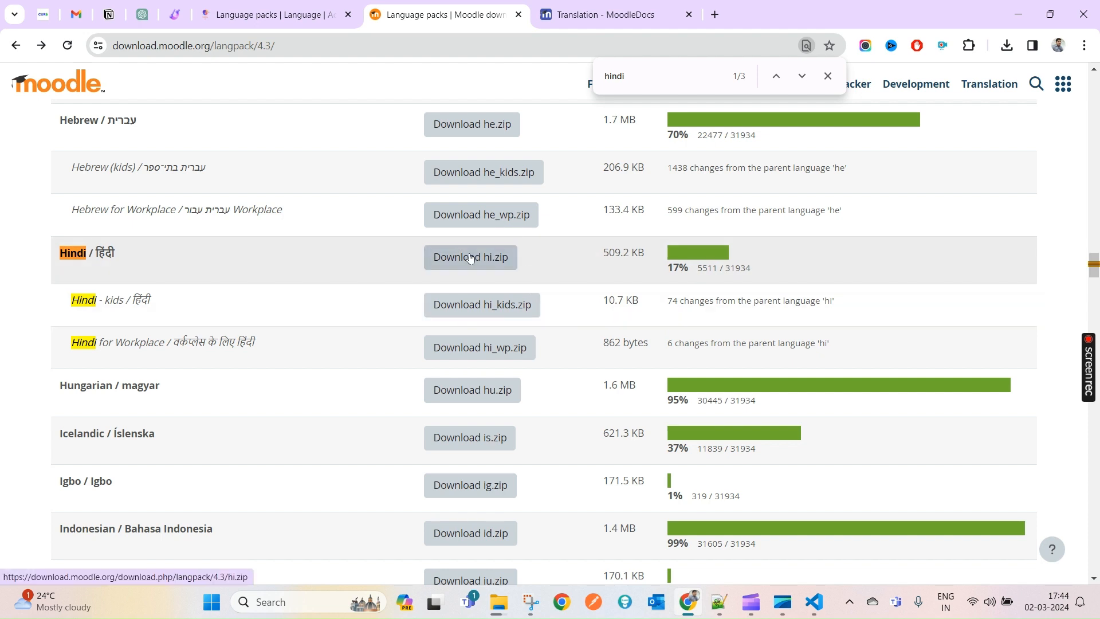
{"action": "left_click_drag", "start_coordinate": [59, 252], "coordinate": [117, 253]}
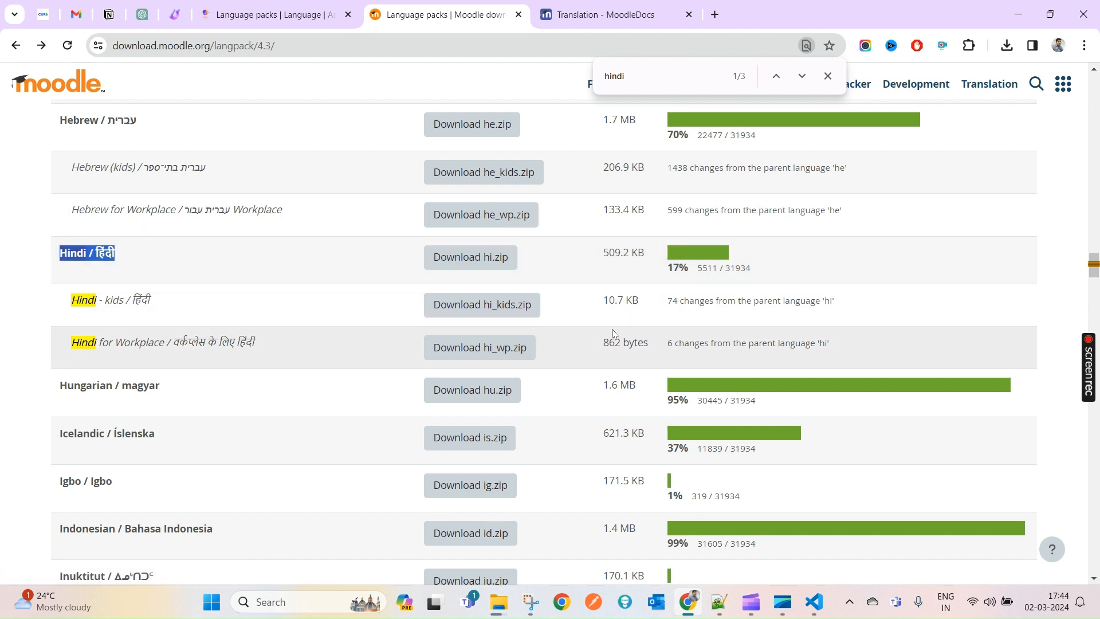
{"action": "left_click", "coordinate": [503, 605]}
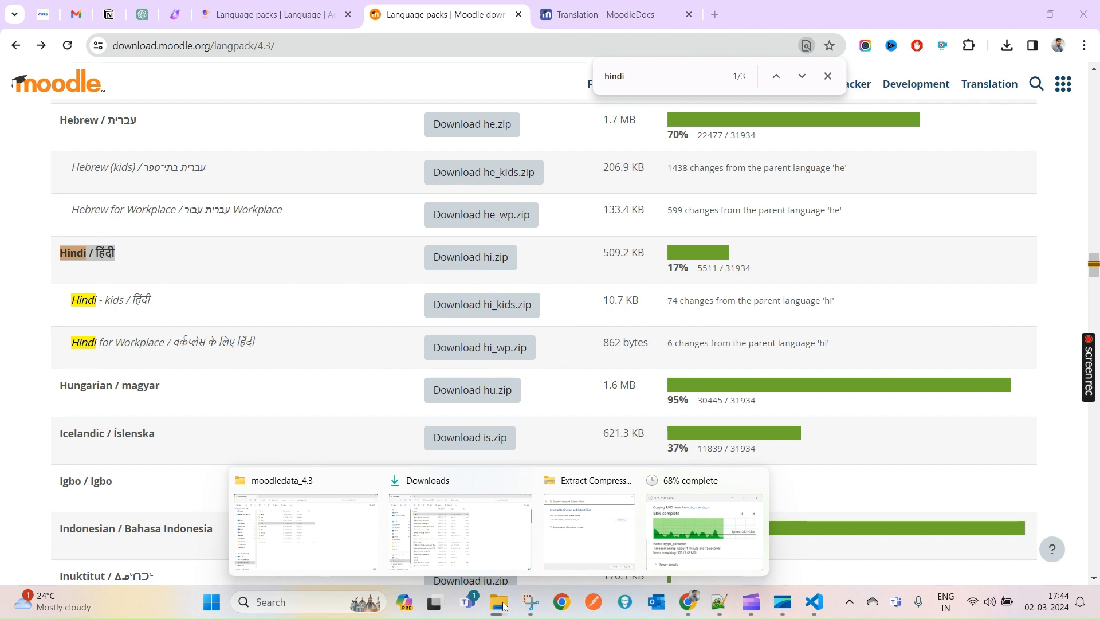
{"action": "left_click", "coordinate": [338, 551]}
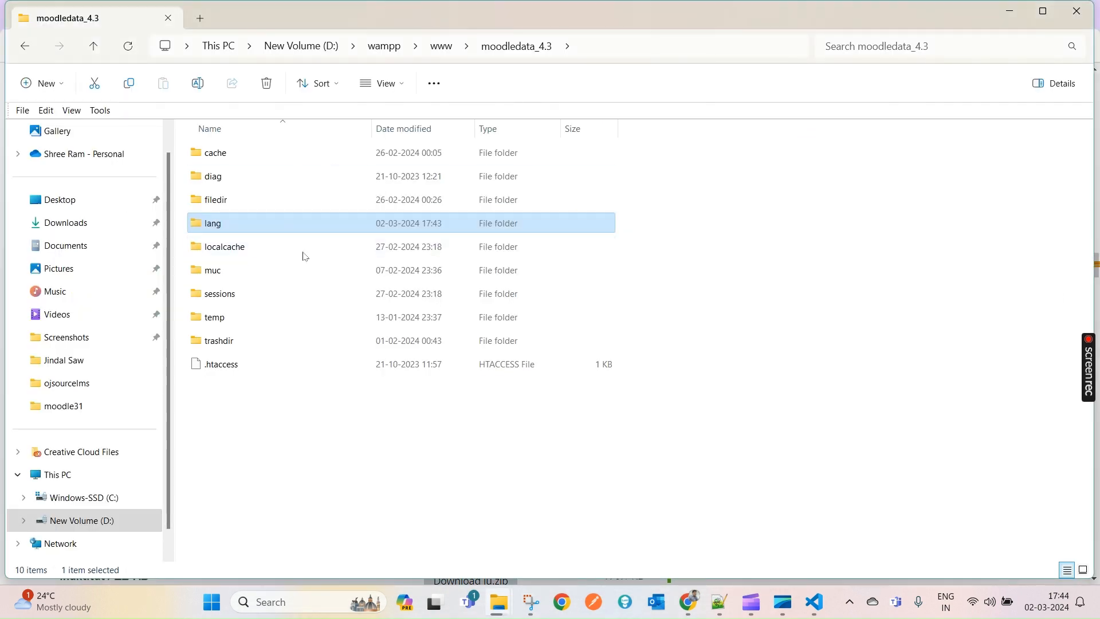
{"action": "key", "text": "alt+Tab"}
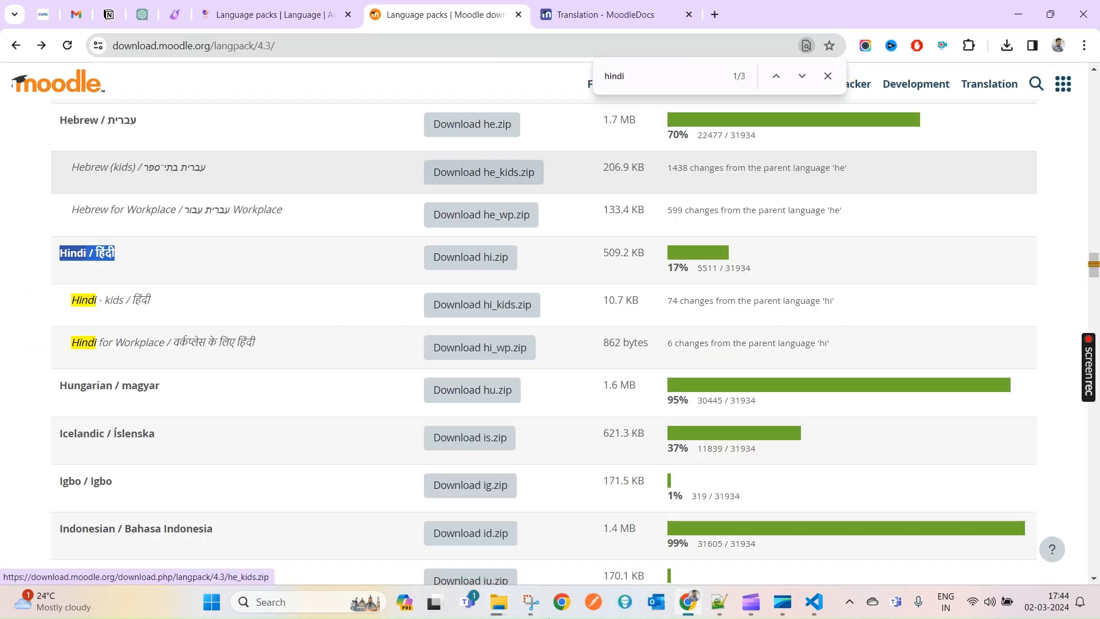
{"action": "left_click", "coordinate": [272, 5]}
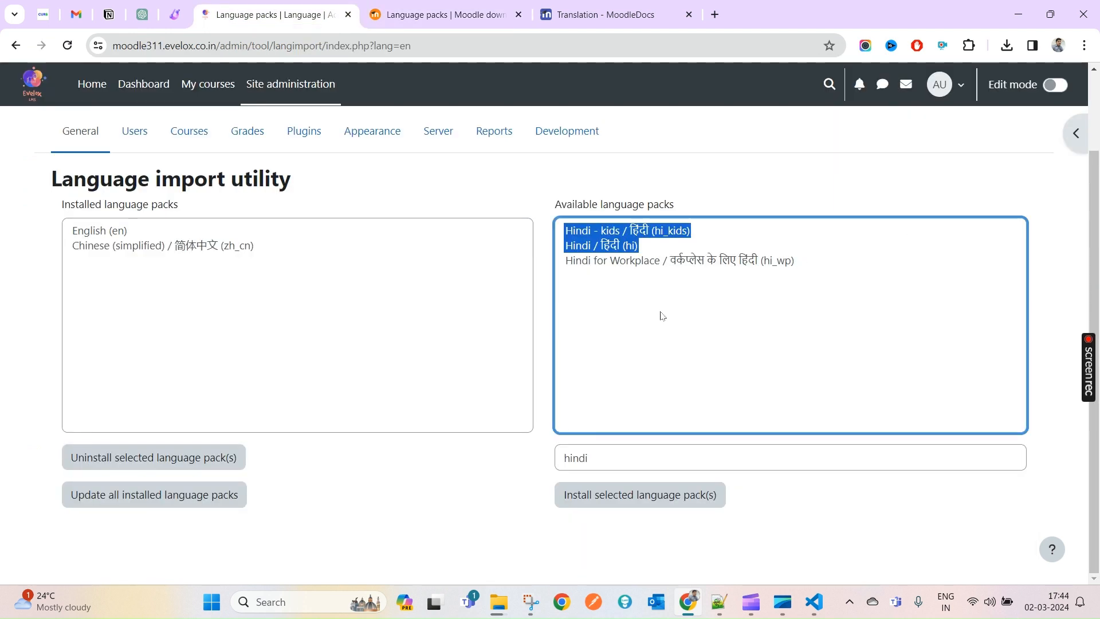
- Select only Hindi (hi) in Available language packs and install it
{"action": "left_click", "coordinate": [611, 248]}
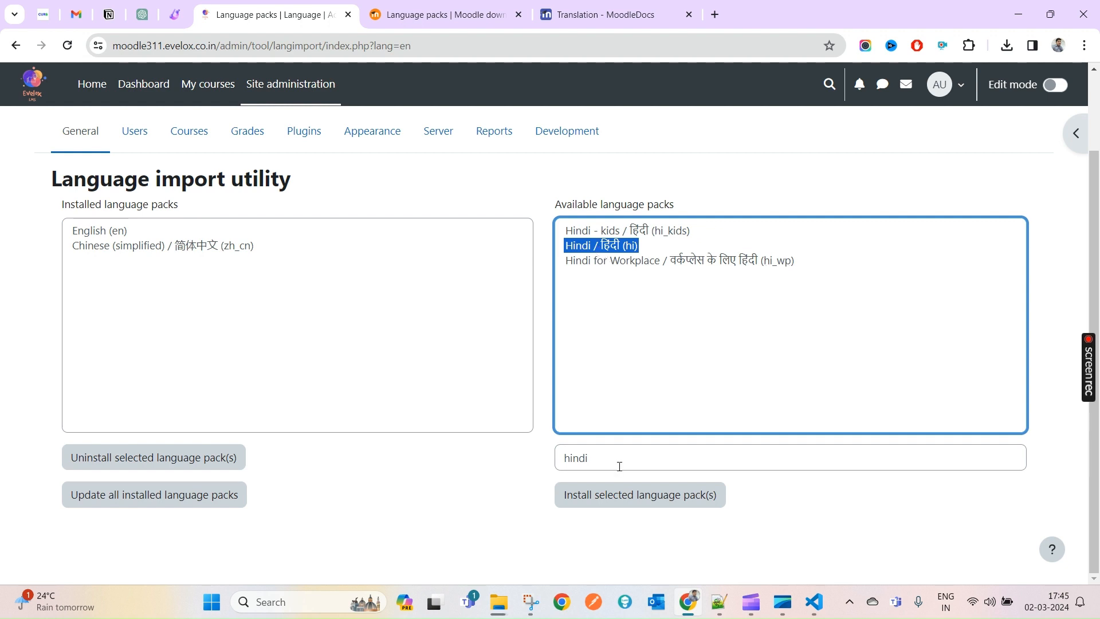
{"action": "left_click", "coordinate": [628, 505]}
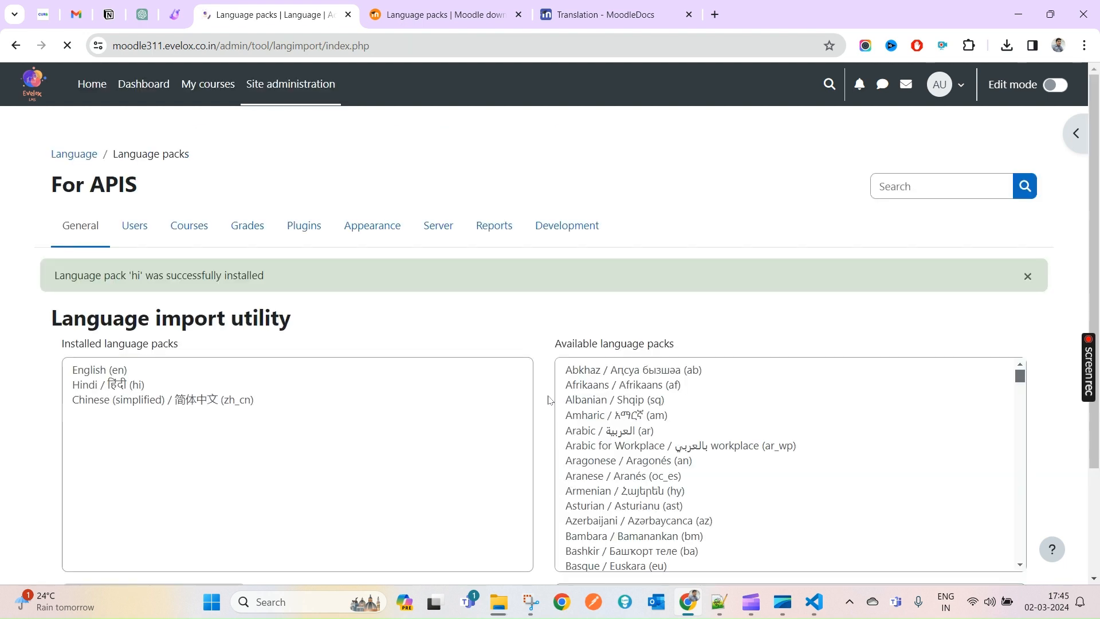
{"action": "scroll", "coordinate": [539, 443], "scroll_direction": "down", "scroll_amount": 3}
{"action": "scroll", "coordinate": [689, 83], "scroll_direction": "up", "scroll_amount": 3}
{"action": "scroll", "coordinate": [359, 380], "scroll_direction": "down", "scroll_amount": 2}
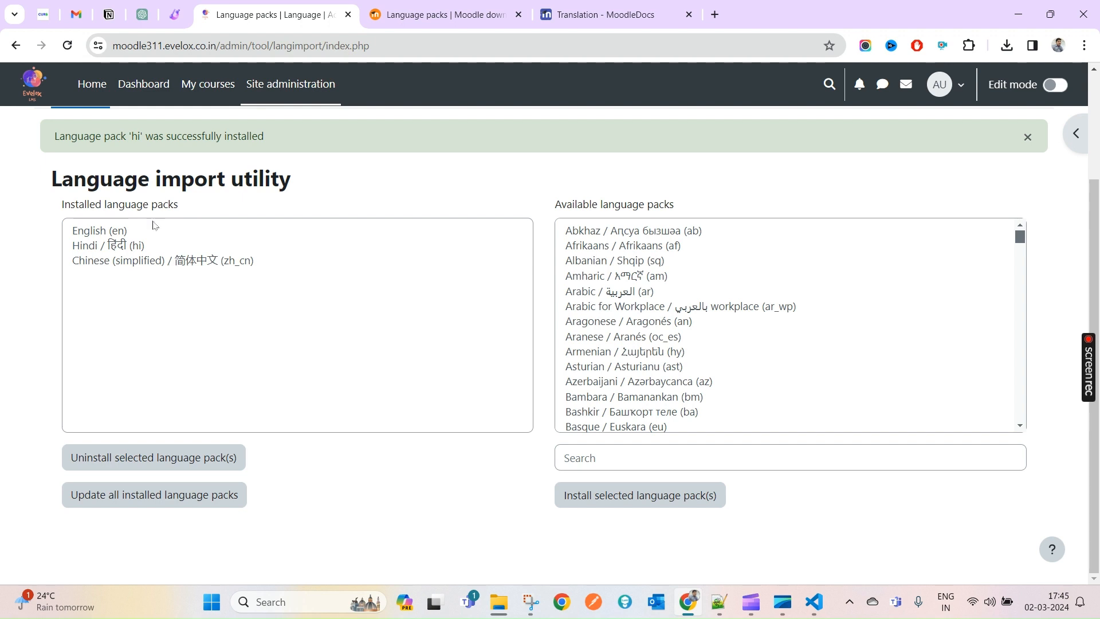
- Select the Chinese (simplified) entry in the installed language packs list
{"action": "left_click_drag", "start_coordinate": [115, 266], "coordinate": [115, 231]}
{"action": "left_click", "coordinate": [126, 269]}
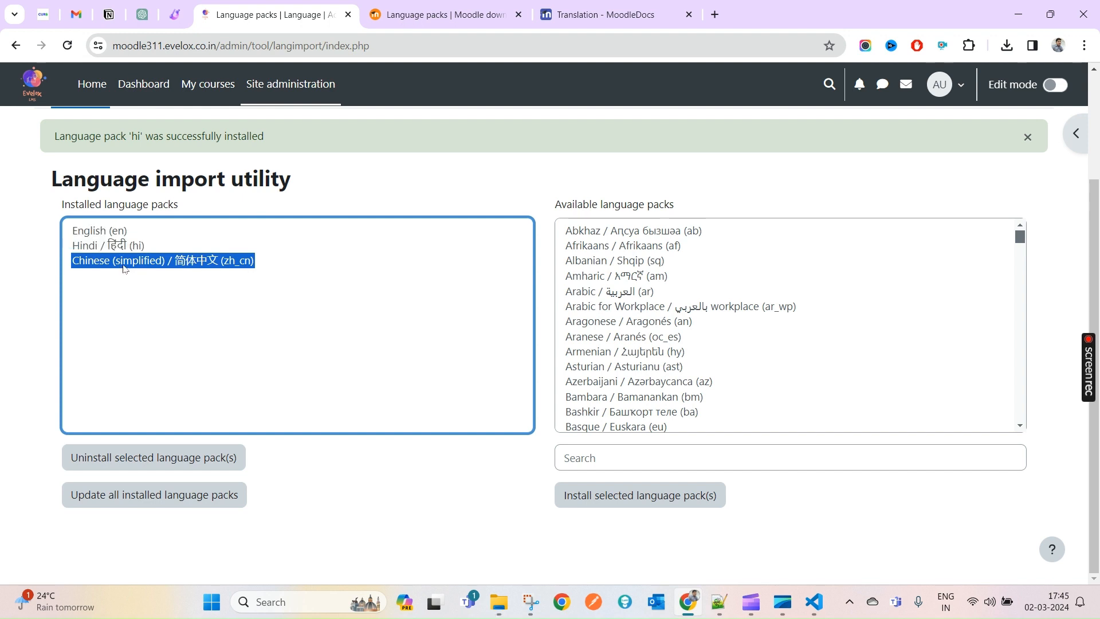
{"action": "left_click", "coordinate": [229, 204]}
- Change the Moodle interface language to हिंदी (hi) from the account menu
{"action": "left_click", "coordinate": [952, 94]}
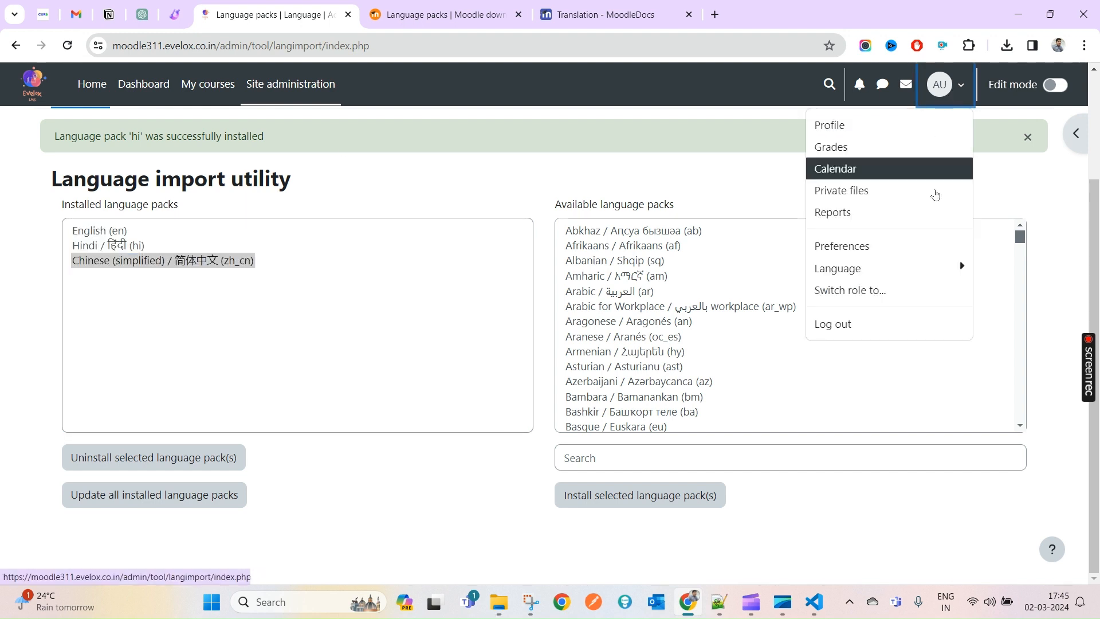
{"action": "left_click", "coordinate": [942, 269]}
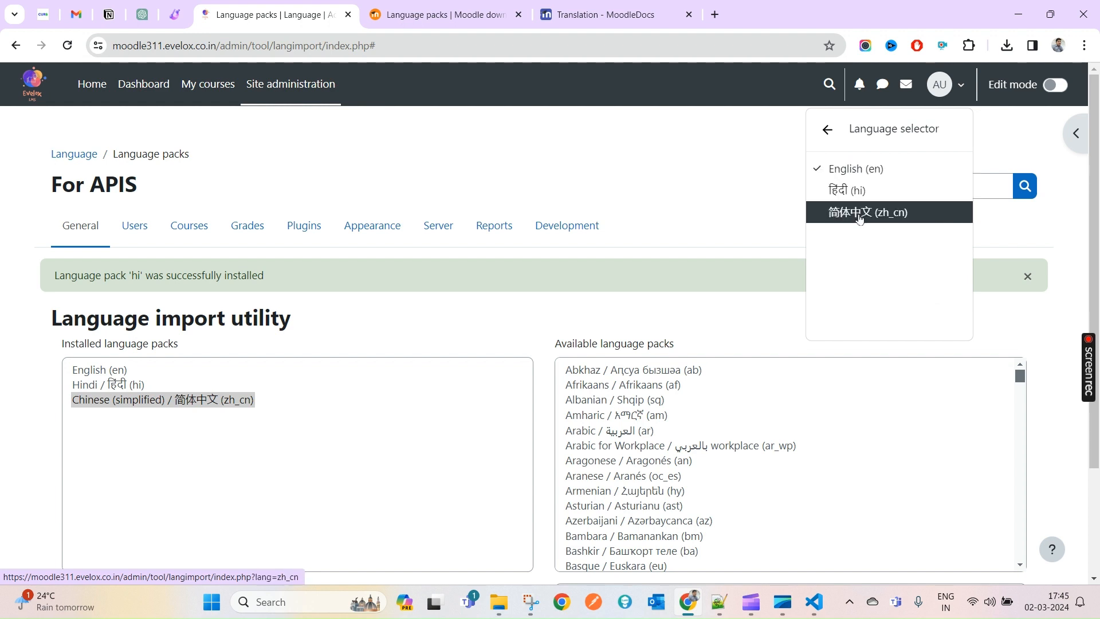
{"action": "left_click", "coordinate": [835, 194]}
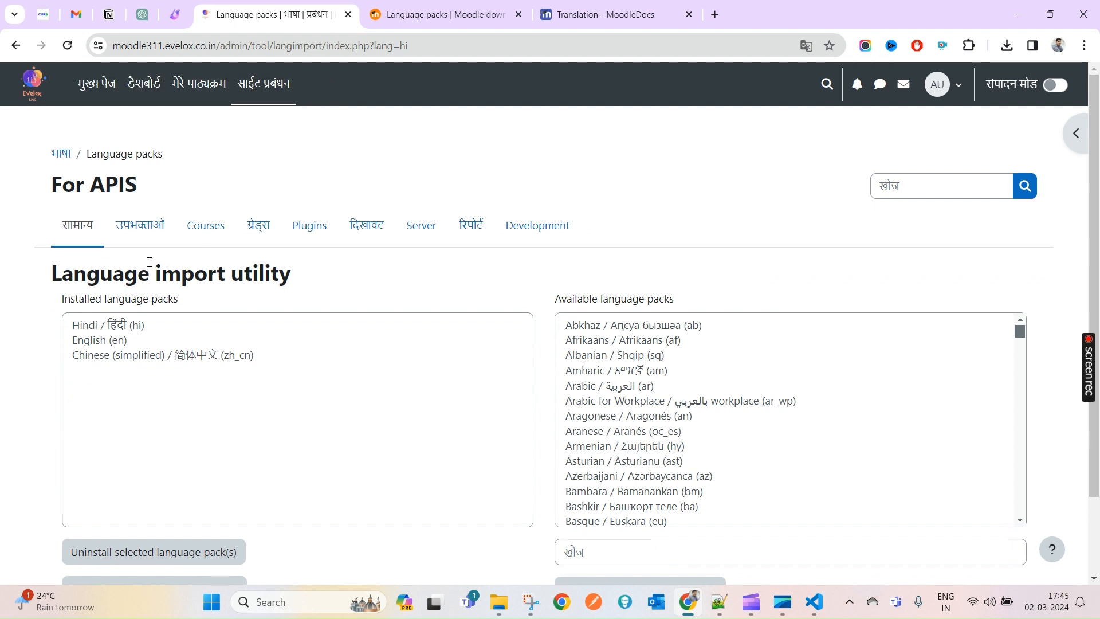
{"action": "scroll", "coordinate": [150, 261], "scroll_direction": "down", "scroll_amount": 2}
{"action": "scroll", "coordinate": [150, 265], "scroll_direction": "up", "scroll_amount": 2}
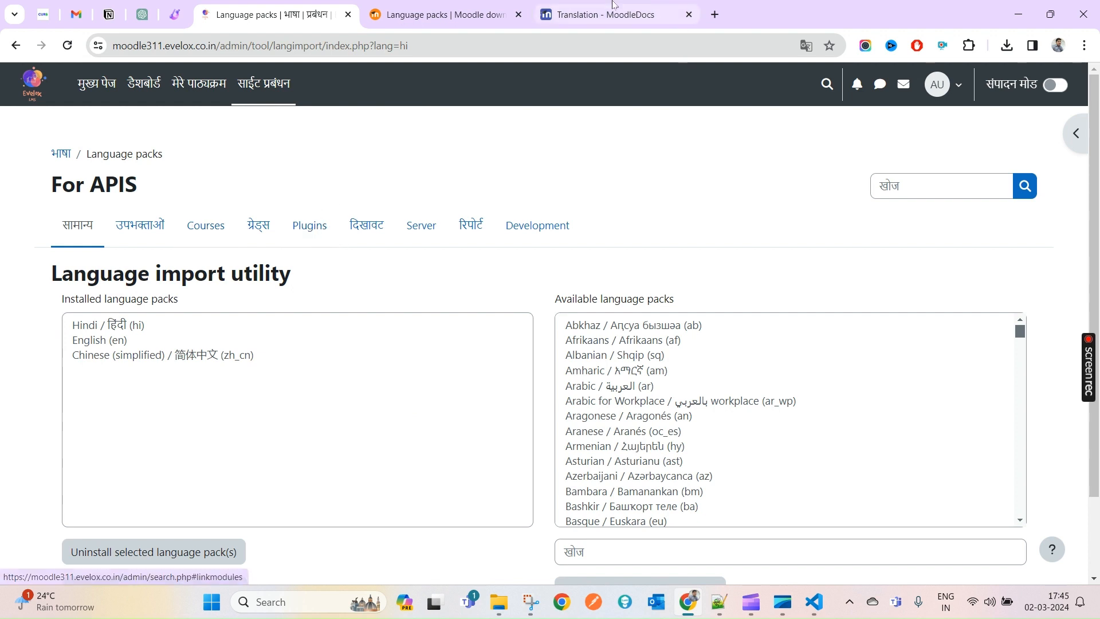
{"action": "left_click", "coordinate": [602, 14]}
{"action": "left_click", "coordinate": [441, 14]}
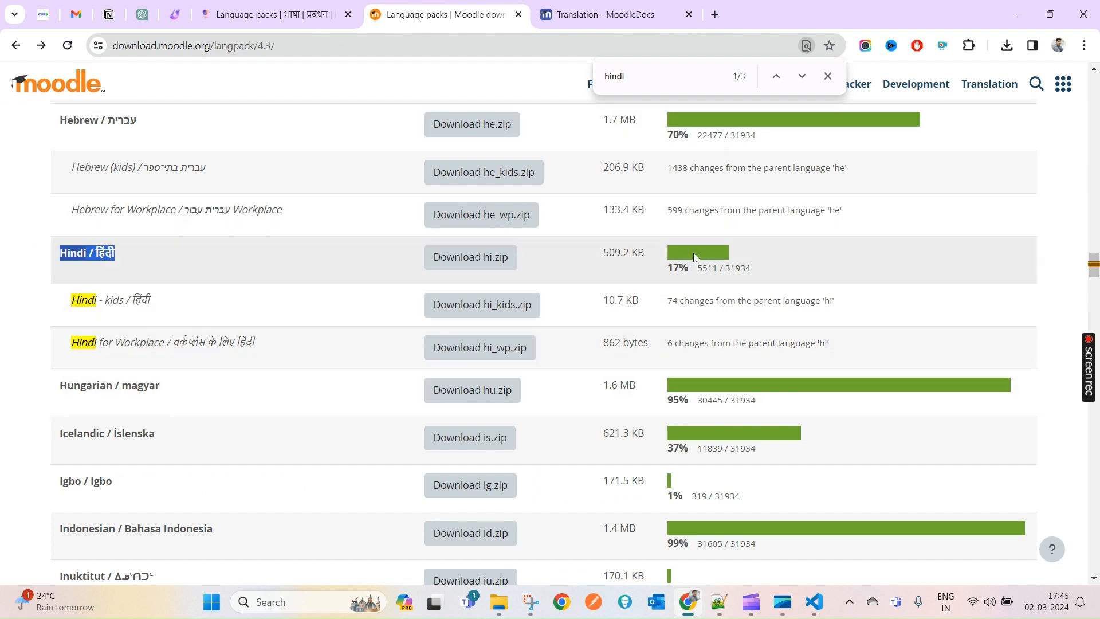
{"action": "left_click_drag", "start_coordinate": [678, 267], "coordinate": [689, 267]}
{"action": "left_click", "coordinate": [688, 273]}
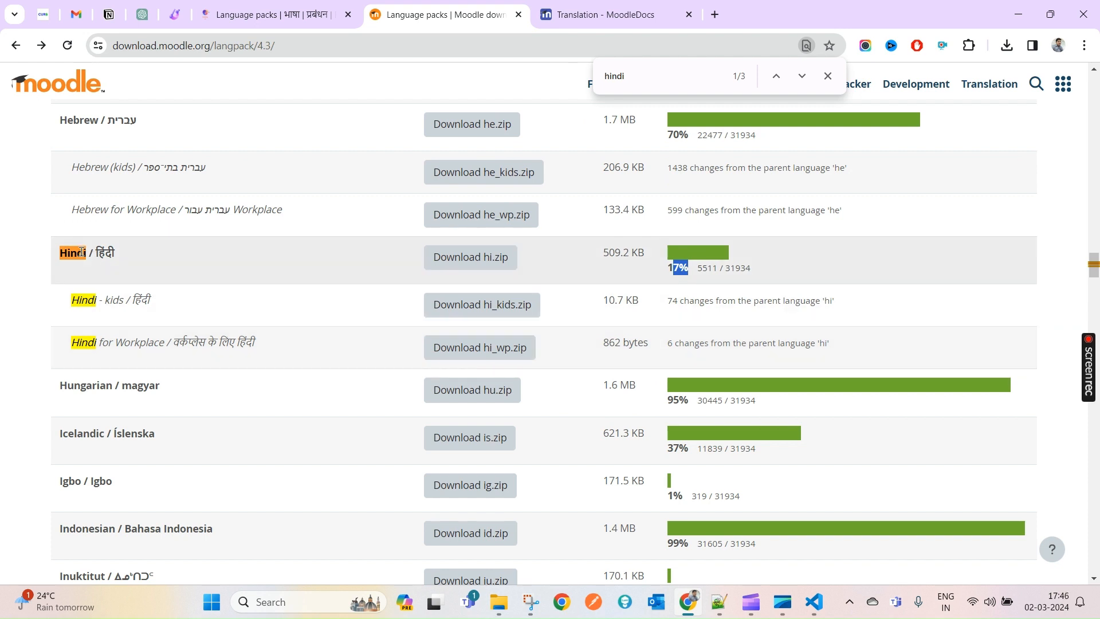
{"action": "left_click", "coordinate": [246, 17]}
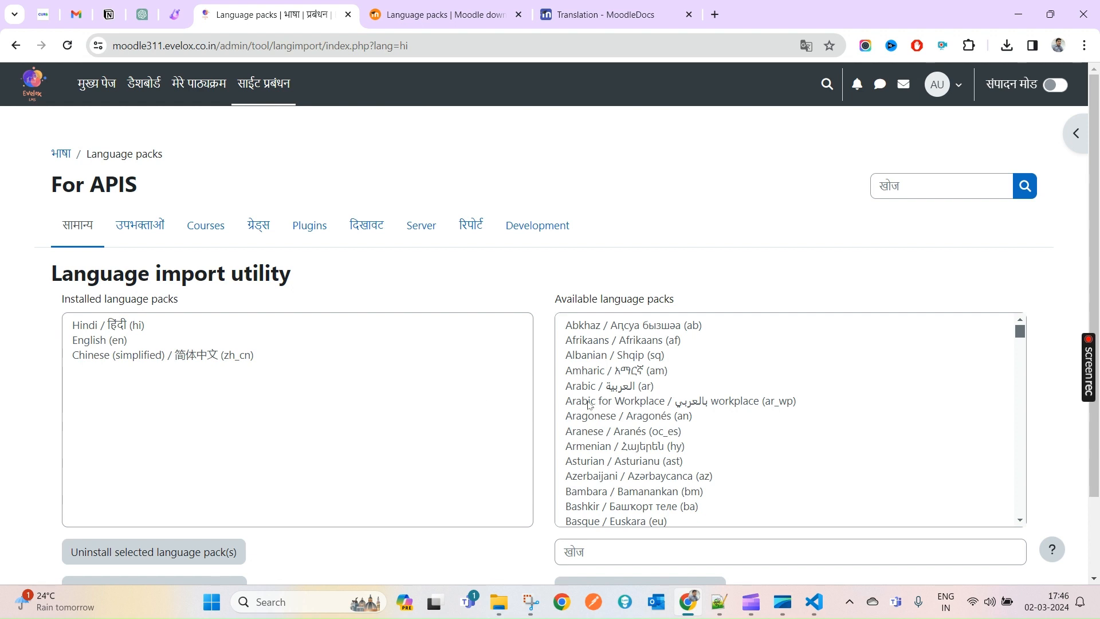
- Filter available packs by 'gu' and install the Gujarati (gu) language pack
{"action": "scroll", "coordinate": [801, 291], "scroll_direction": "down", "scroll_amount": 2}
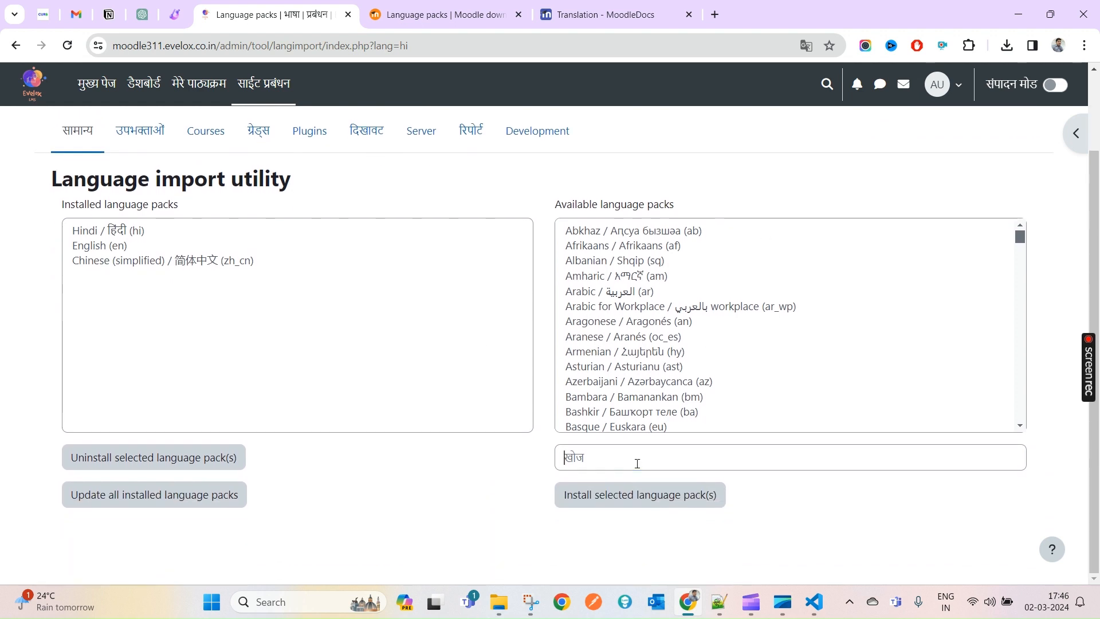
{"action": "left_click", "coordinate": [637, 463]}
{"action": "type", "text": "gu"}
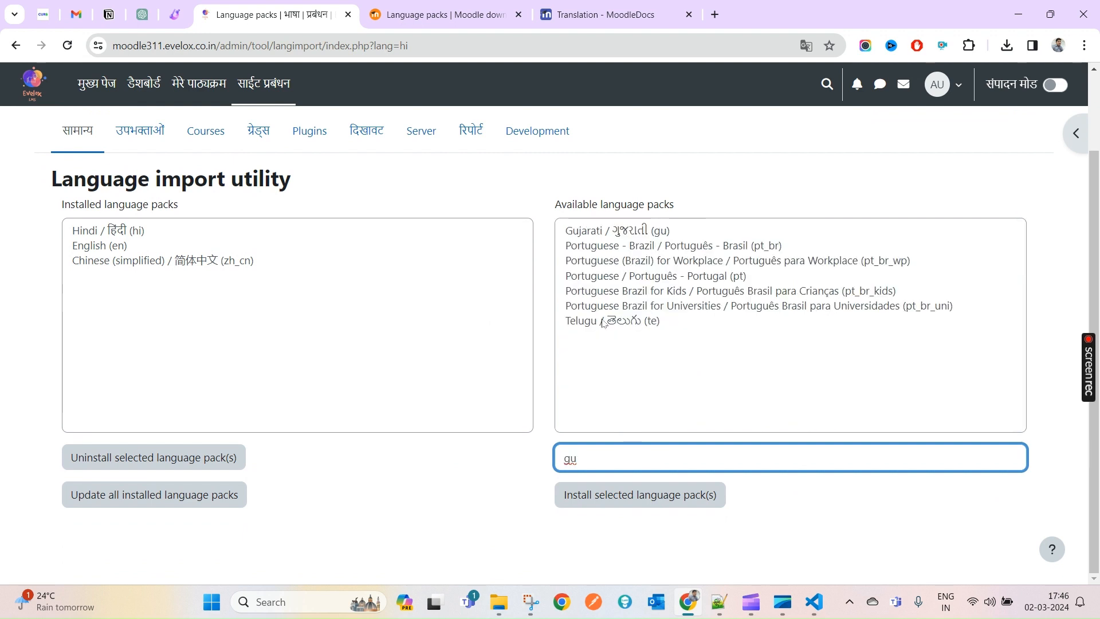
{"action": "left_click", "coordinate": [622, 232]}
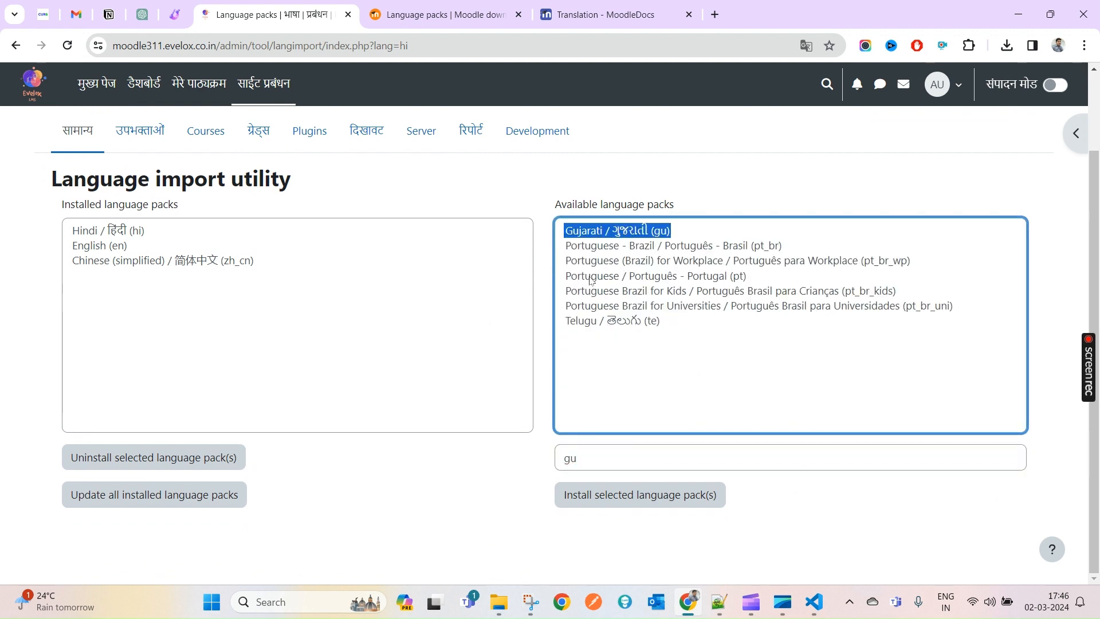
{"action": "left_click", "coordinate": [644, 498]}
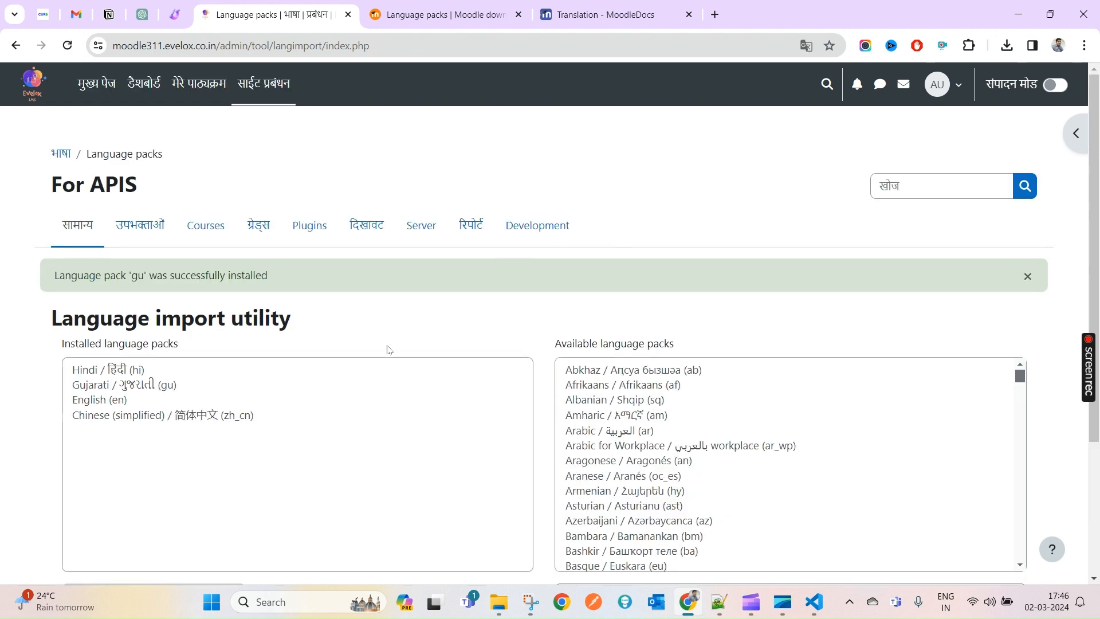
- Inspect the installed Gujarati entry in developer tools, then go to the 4.3 language pack downloads page
{"action": "scroll", "coordinate": [224, 349], "scroll_direction": "down", "scroll_amount": 1}
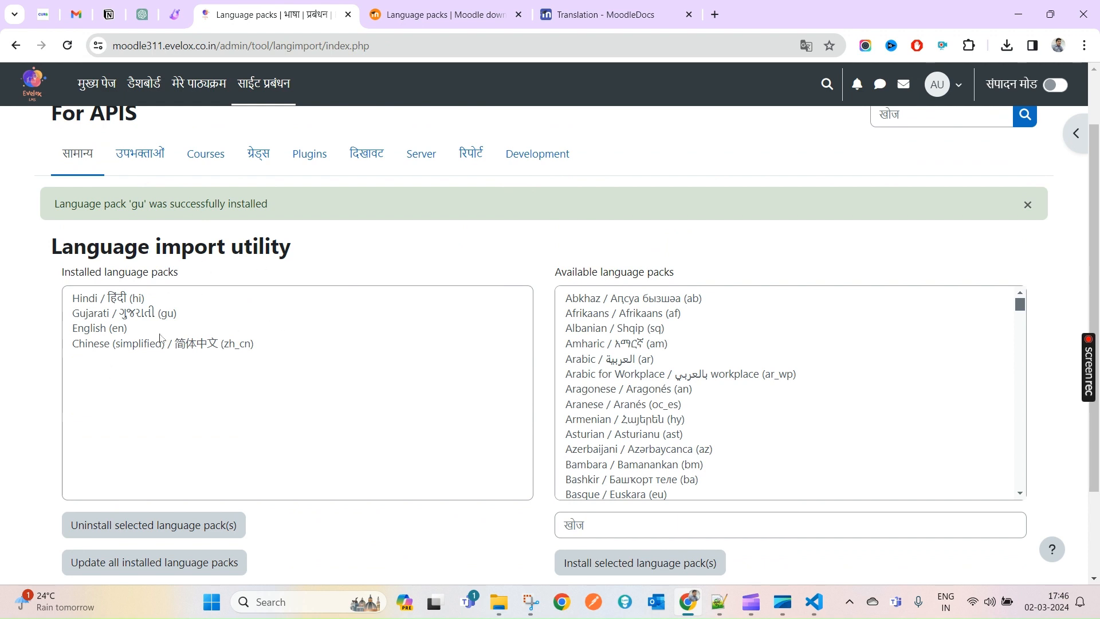
{"action": "left_click", "coordinate": [104, 315]}
{"action": "right_click", "coordinate": [104, 319]}
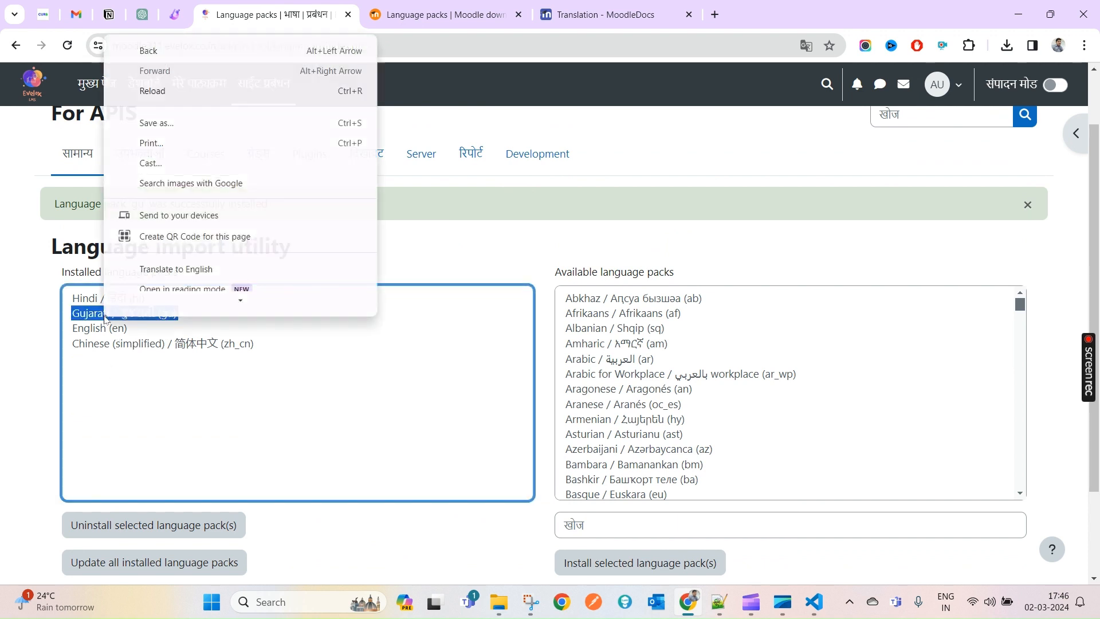
{"action": "left_click", "coordinate": [160, 303]}
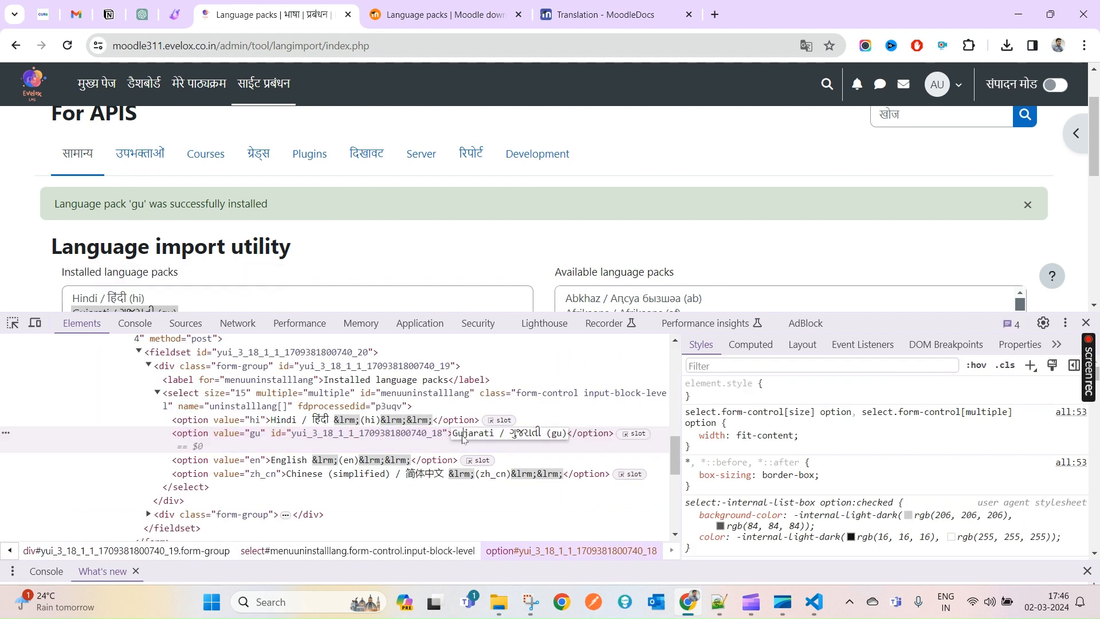
{"action": "left_click", "coordinate": [484, 11]}
{"action": "key", "text": "ctrl+f"}
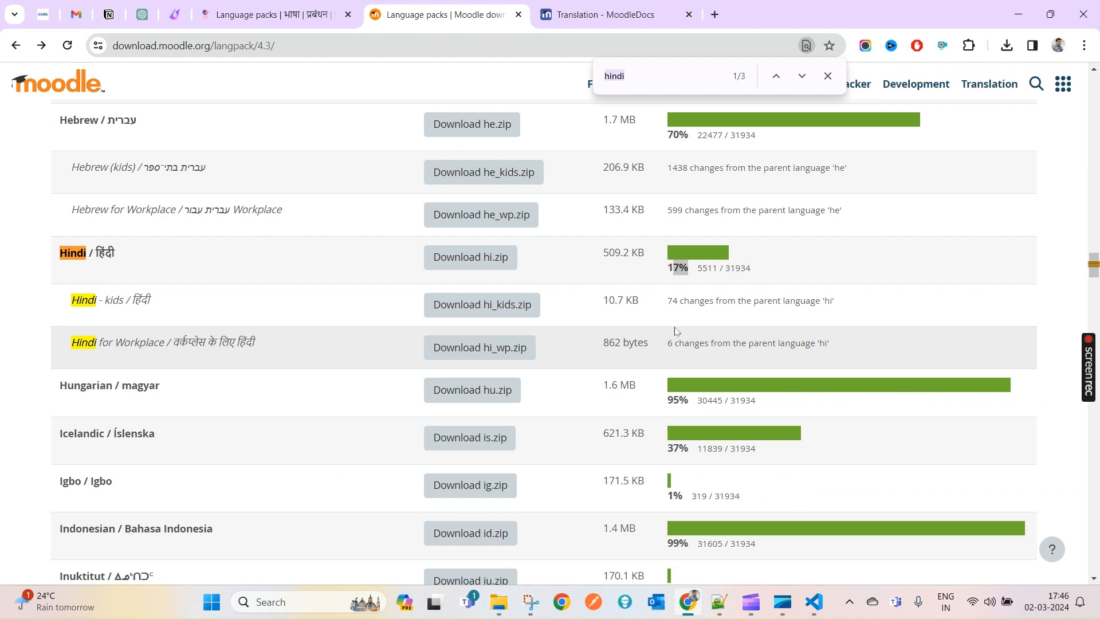
- Find Gujarati in the downloads table and note its 11% completion
{"action": "type", "text": "Gujarati"}
{"action": "left_click", "coordinate": [802, 77]}
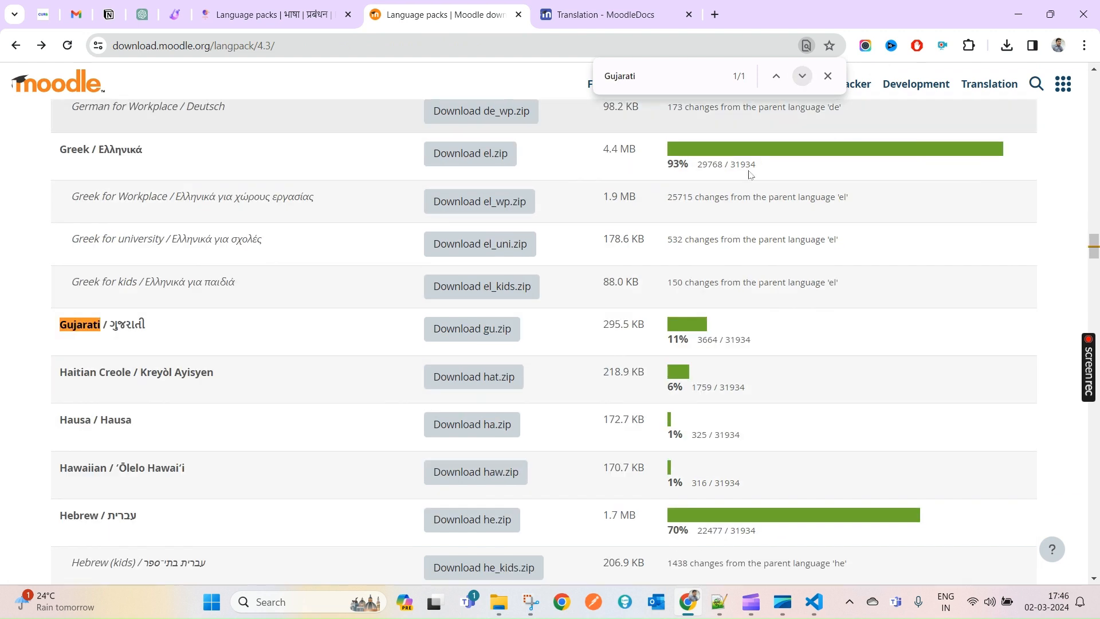
{"action": "left_click_drag", "start_coordinate": [668, 341], "coordinate": [682, 340]}
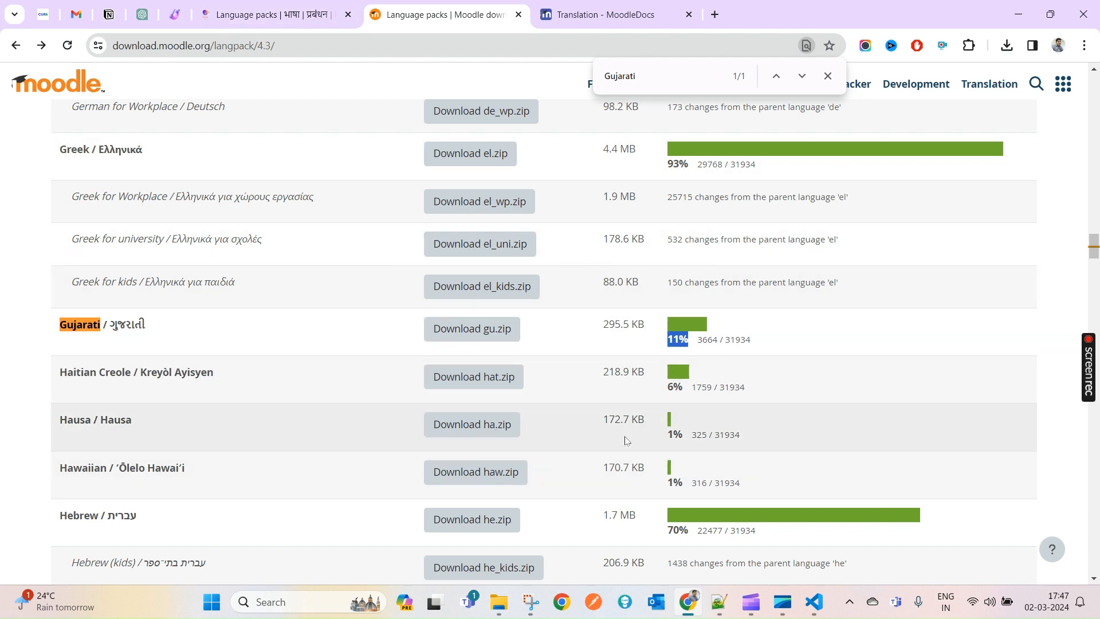
- Compare completion figures for Ukrainian (98%) and Urdu (88%) further down the table
{"action": "scroll", "coordinate": [113, 511], "scroll_direction": "down", "scroll_amount": 3}
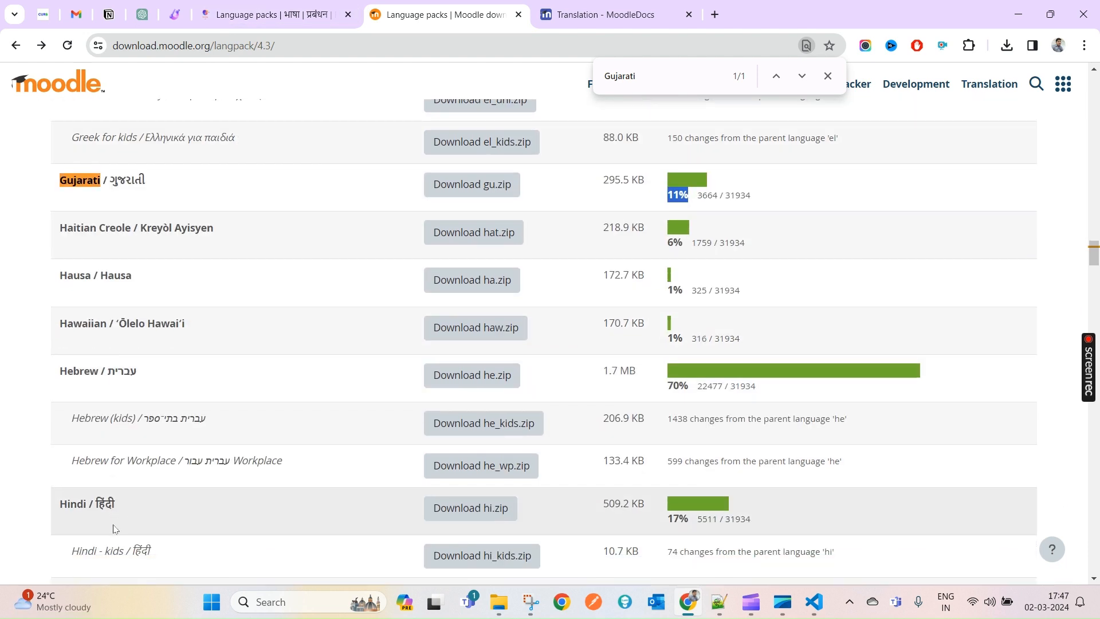
{"action": "scroll", "coordinate": [114, 519], "scroll_direction": "down", "scroll_amount": 1}
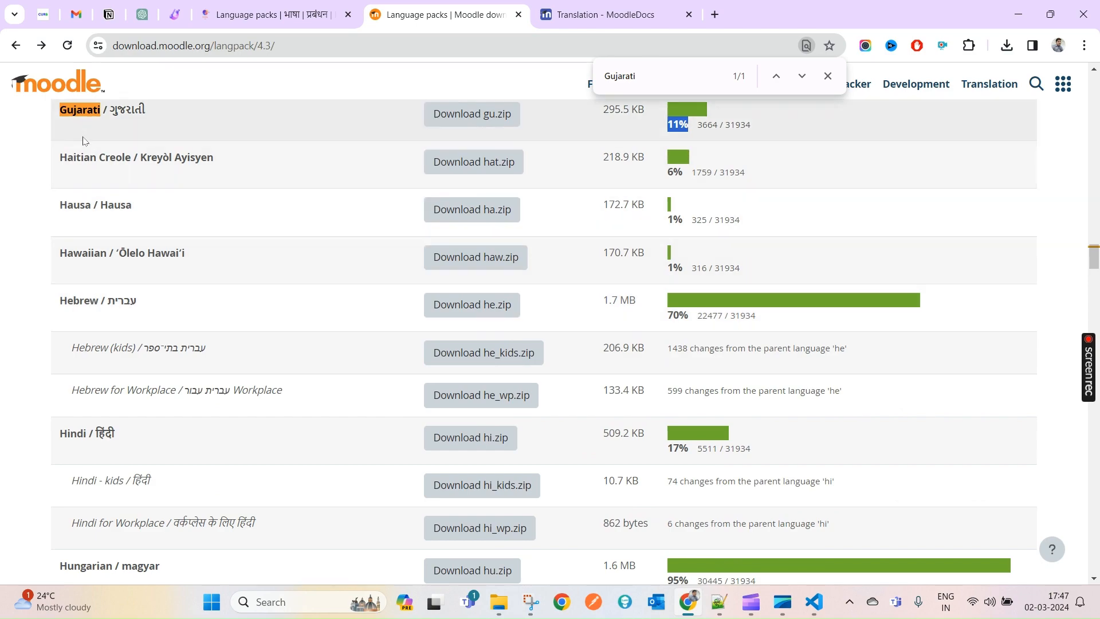
{"action": "scroll", "coordinate": [256, 322], "scroll_direction": "down", "scroll_amount": 5}
{"action": "scroll", "coordinate": [256, 322], "scroll_direction": "down", "scroll_amount": 20}
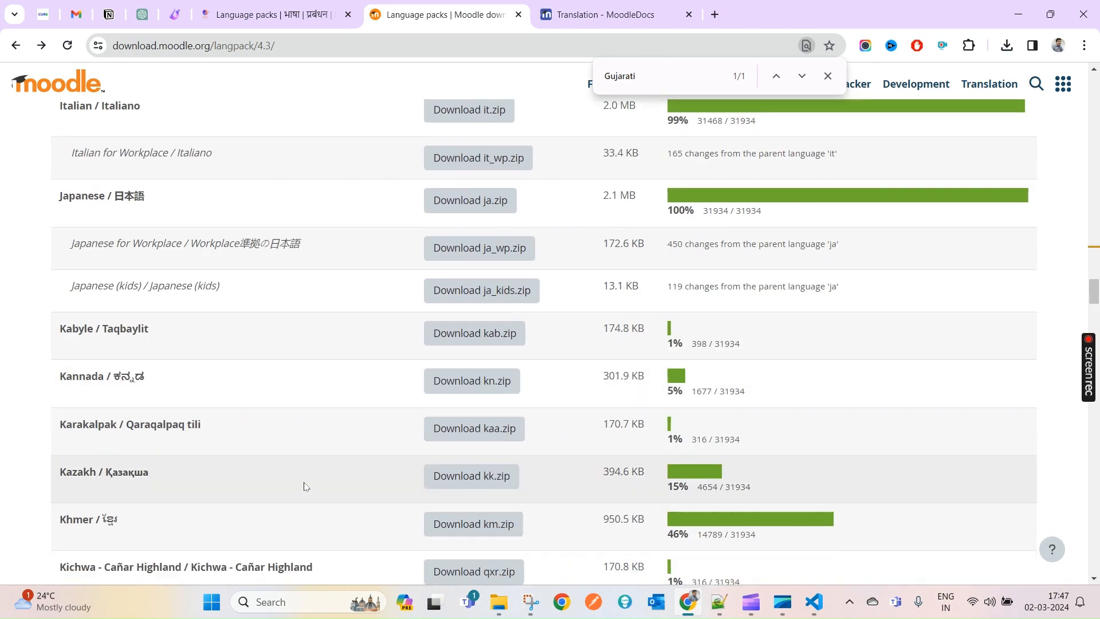
{"action": "scroll", "coordinate": [305, 486], "scroll_direction": "down", "scroll_amount": 20}
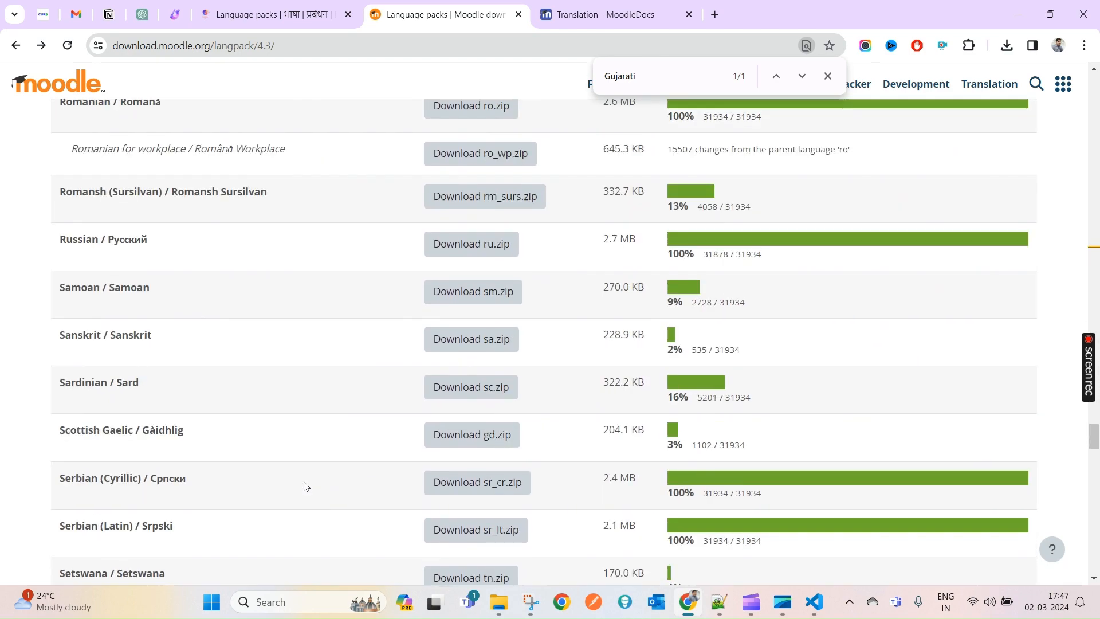
{"action": "scroll", "coordinate": [305, 486], "scroll_direction": "down", "scroll_amount": 8}
{"action": "scroll", "coordinate": [306, 486], "scroll_direction": "down", "scroll_amount": 9}
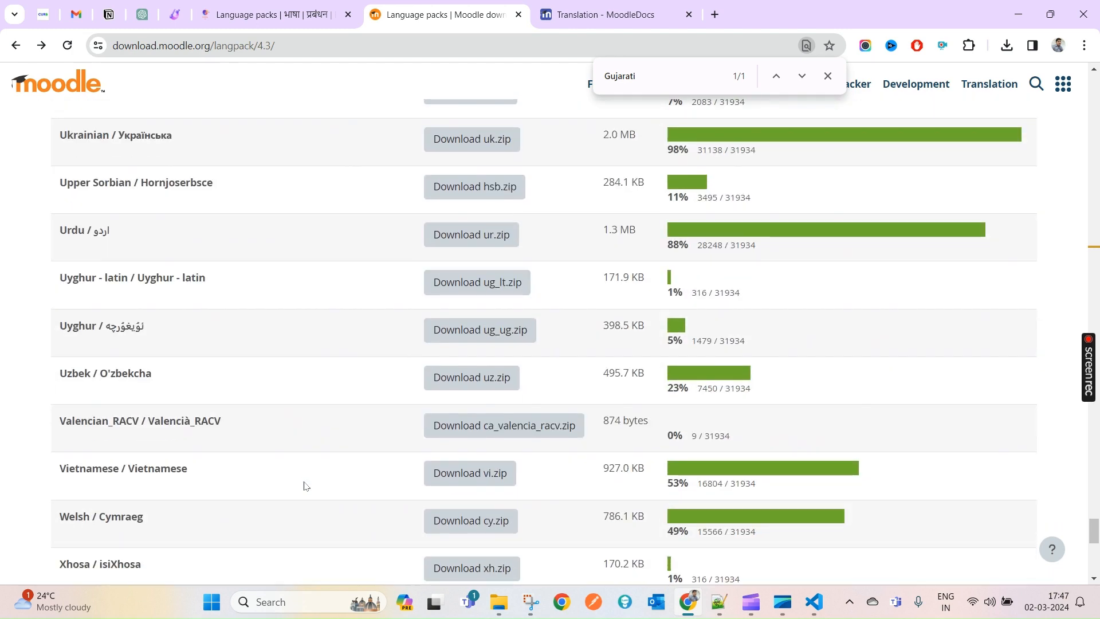
{"action": "scroll", "coordinate": [305, 485], "scroll_direction": "up", "scroll_amount": 3}
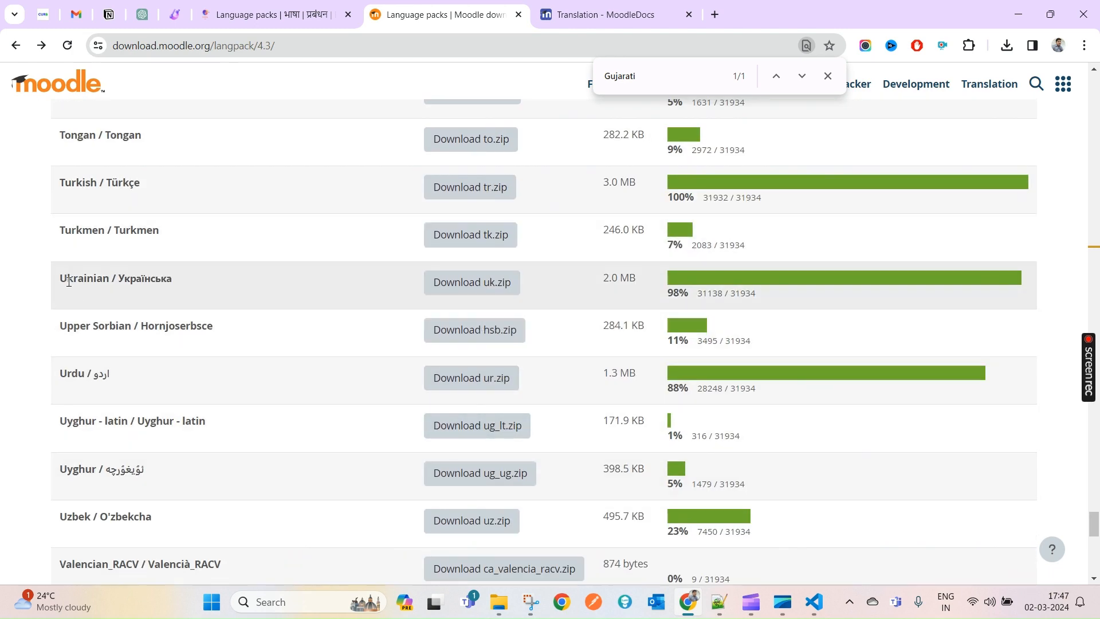
{"action": "double_click", "coordinate": [73, 281]}
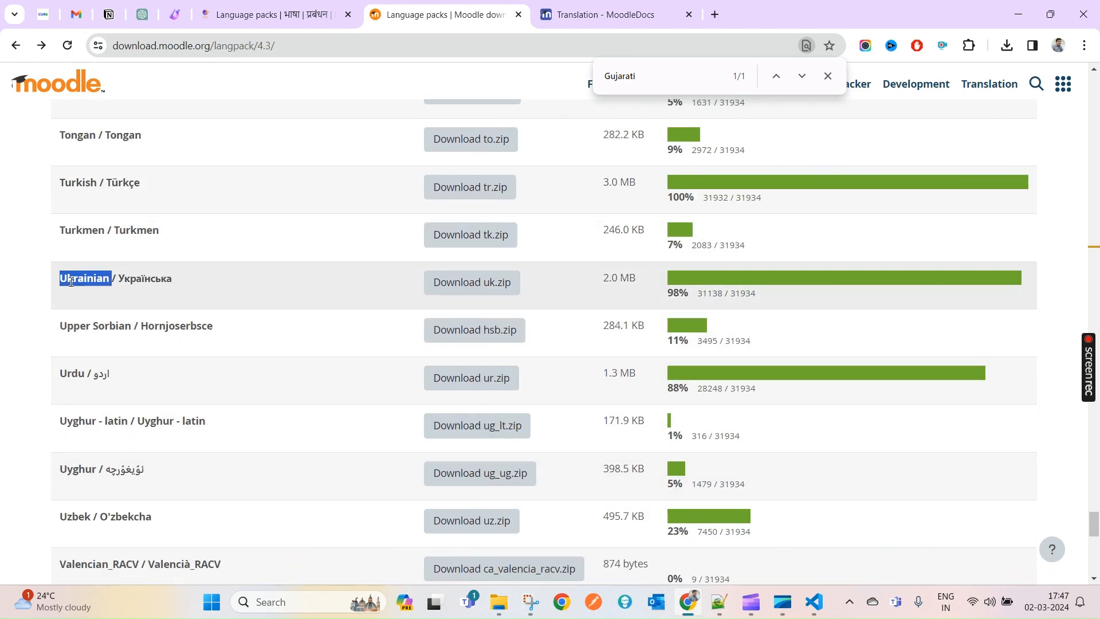
{"action": "left_click_drag", "start_coordinate": [668, 295], "coordinate": [675, 296]}
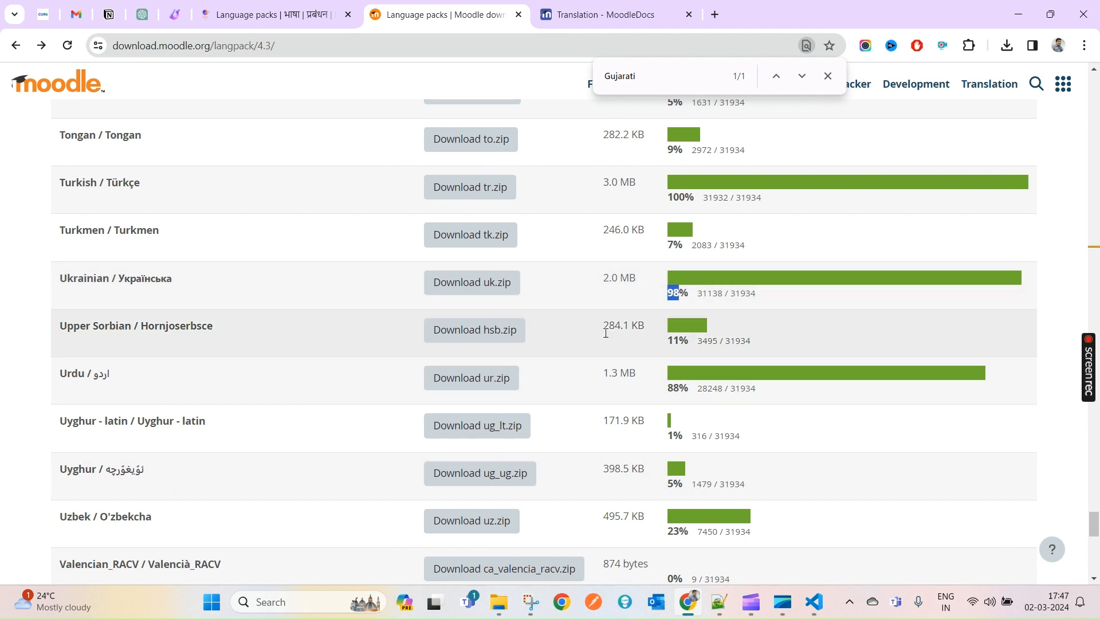
{"action": "scroll", "coordinate": [814, 435], "scroll_direction": "down", "scroll_amount": 1}
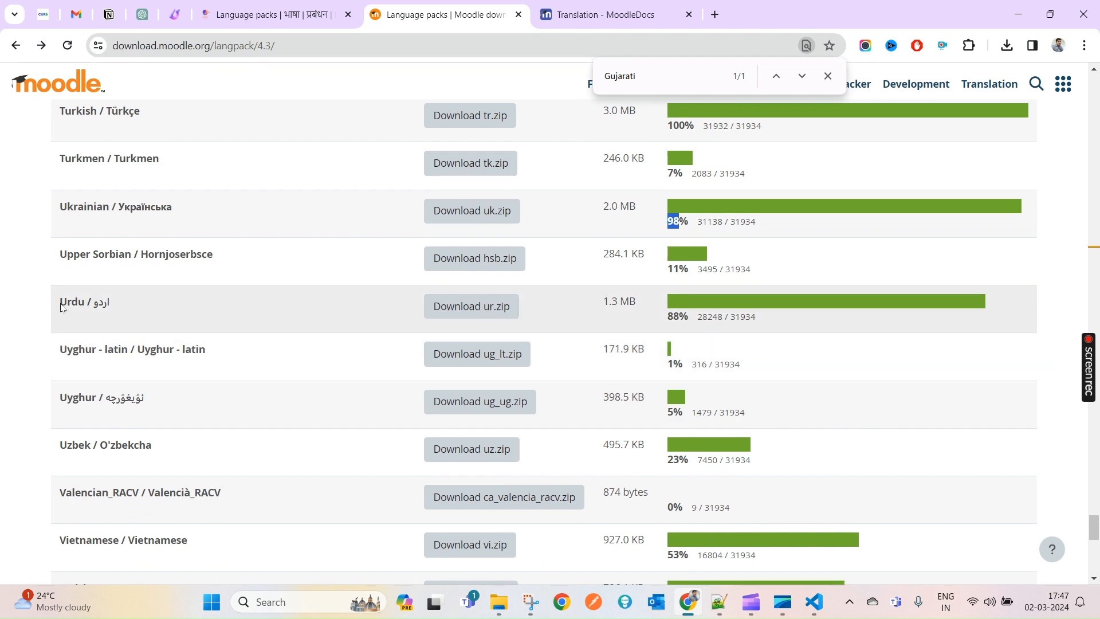
{"action": "double_click", "coordinate": [69, 303]}
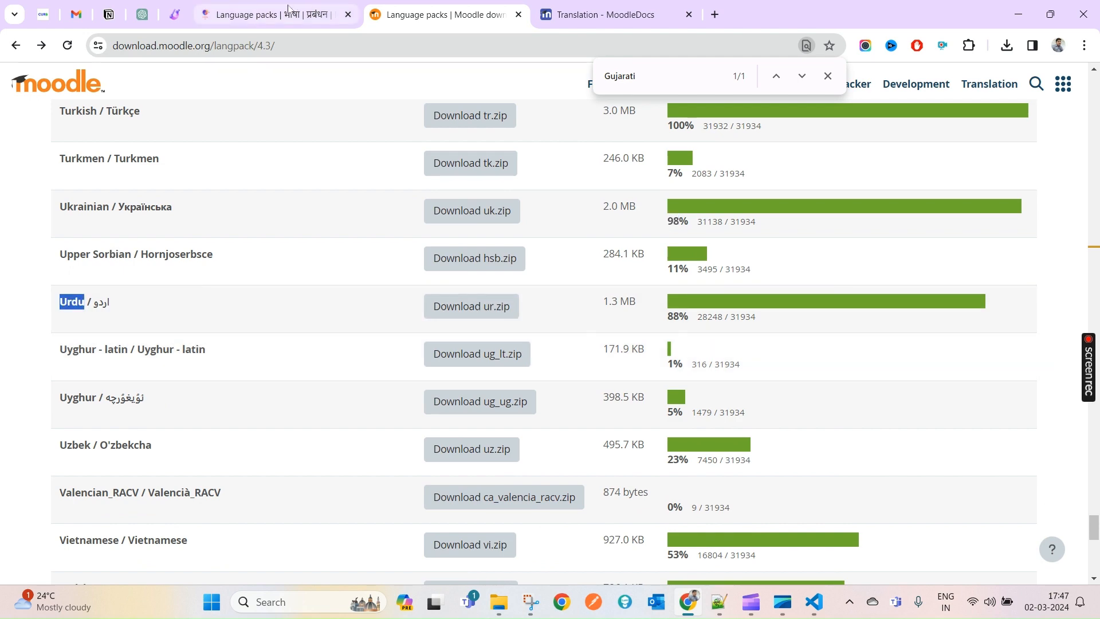
- Glance at the MoodleDocs Translation page and return to Moodle's language import page
{"action": "left_click", "coordinate": [269, 14]}
{"action": "left_click", "coordinate": [594, 18]}
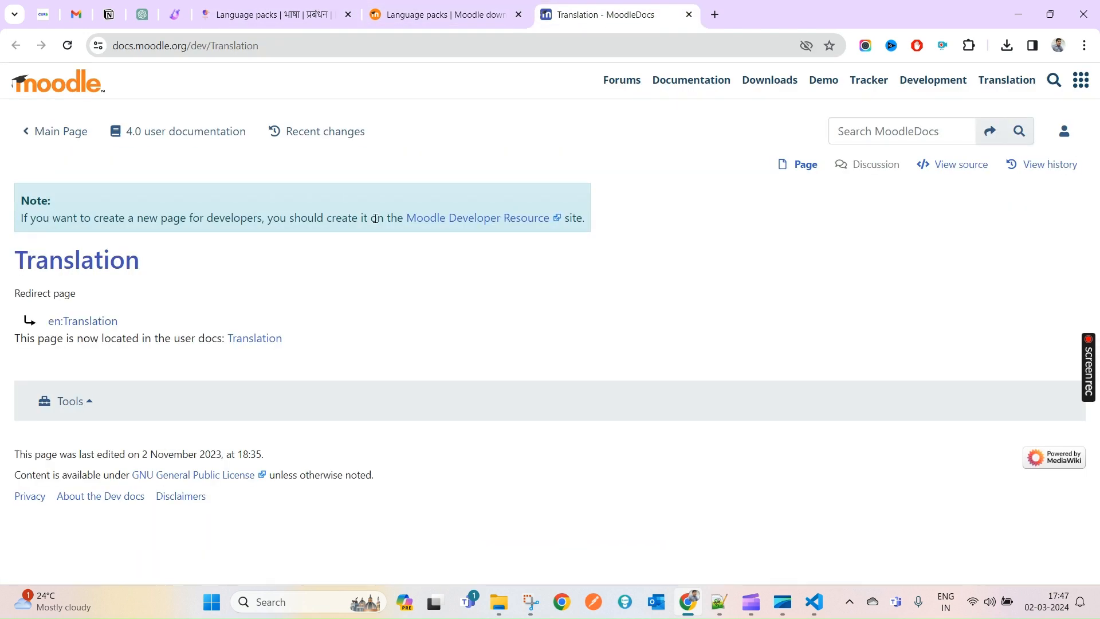
{"action": "left_click", "coordinate": [437, 15]}
{"action": "left_click", "coordinate": [289, 22]}
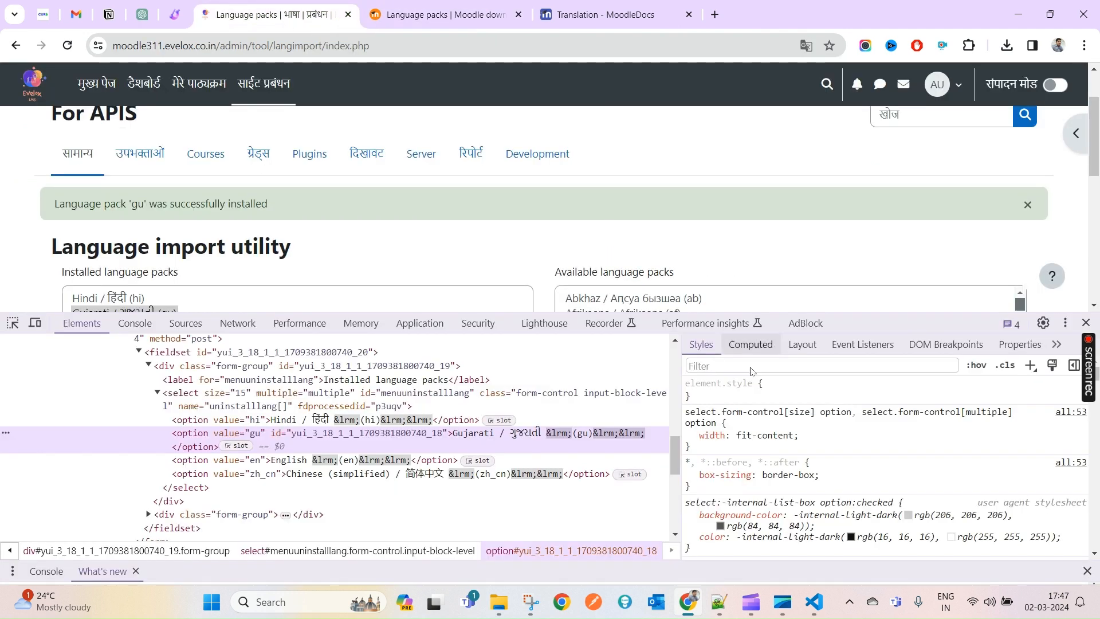
- Filter the available packs for Urdu, install the Urdu (ur) pack, and return to the downloads page
{"action": "key", "text": "F12"}
{"action": "scroll", "coordinate": [688, 374], "scroll_direction": "down", "scroll_amount": 3}
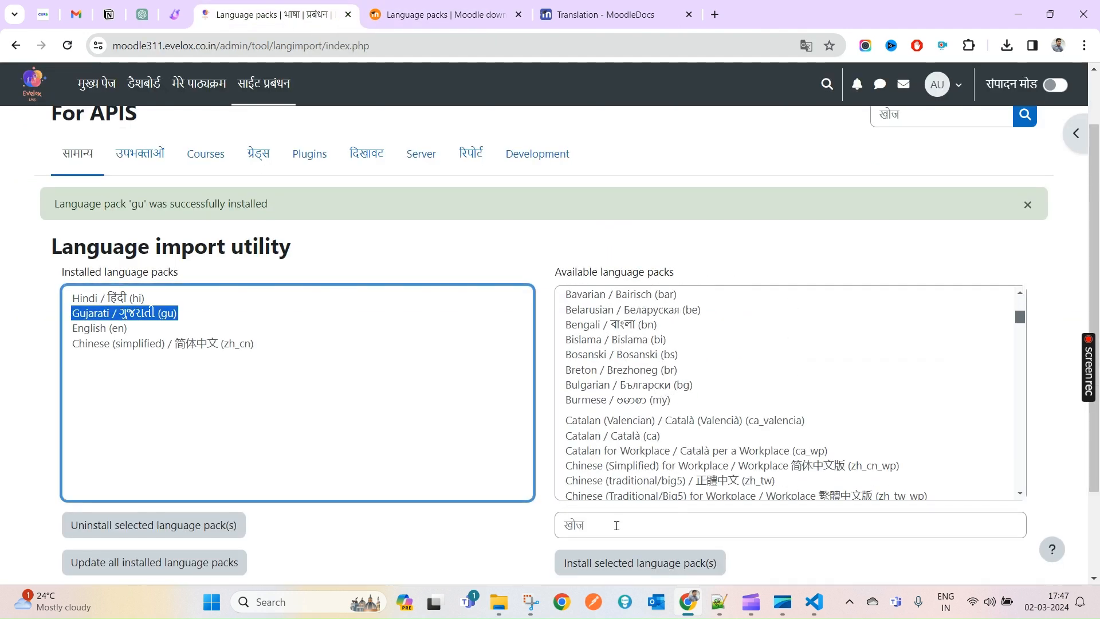
{"action": "left_click", "coordinate": [616, 524]}
{"action": "type", "text": "Urdu"}
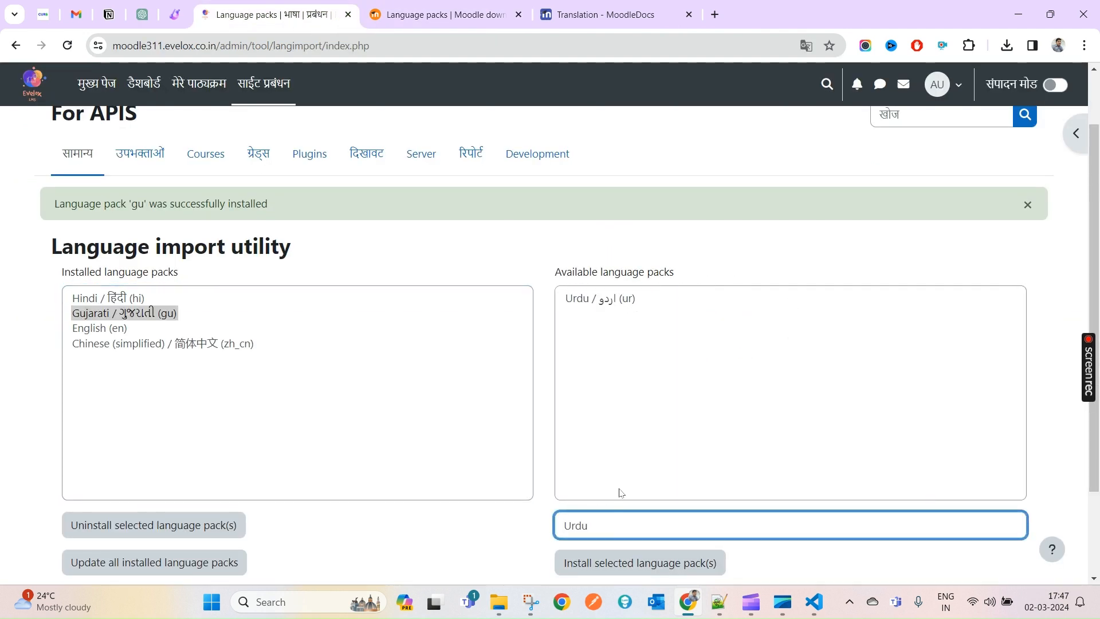
{"action": "left_click", "coordinate": [625, 312]}
{"action": "left_click", "coordinate": [600, 299]}
{"action": "scroll", "coordinate": [621, 443], "scroll_direction": "down", "scroll_amount": 2}
{"action": "left_click", "coordinate": [622, 448]}
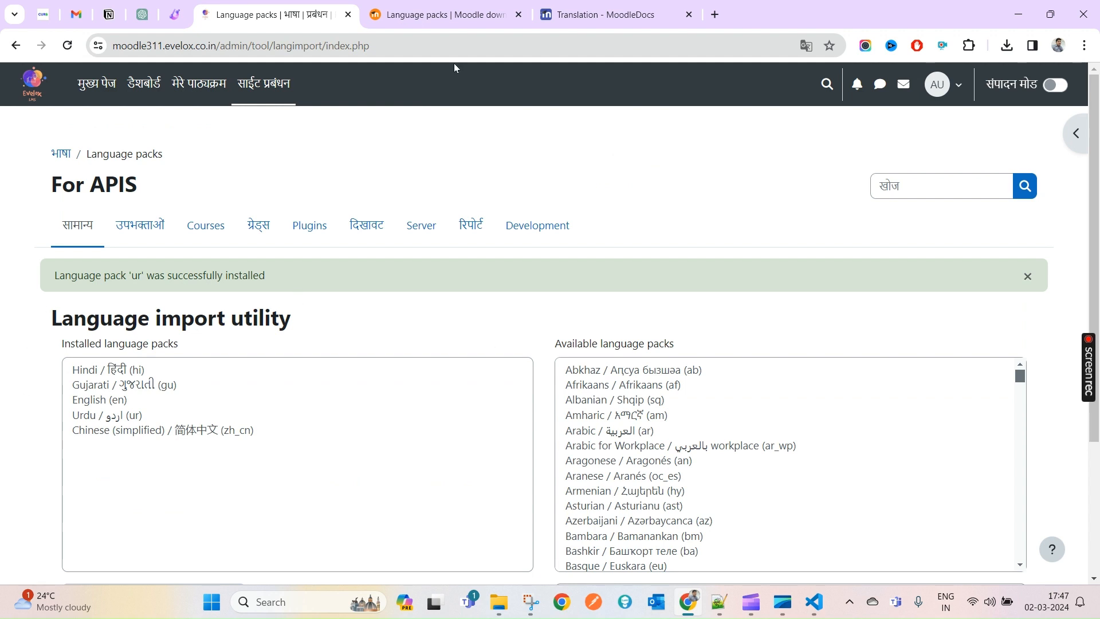
{"action": "left_click", "coordinate": [444, 14]}
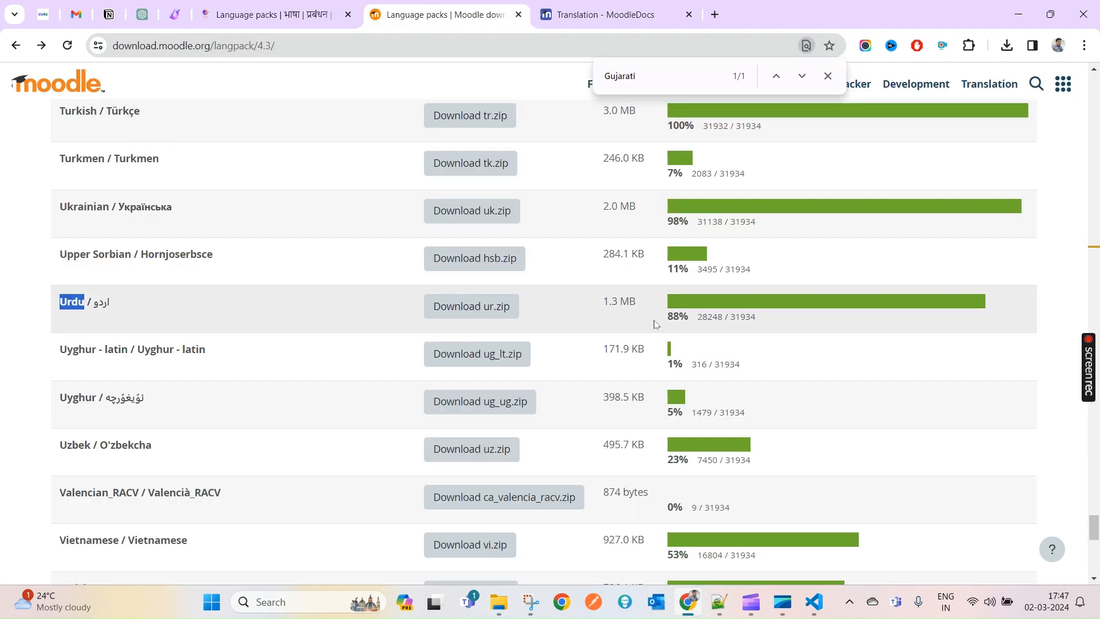
- Highlight Urdu's 88% completion and its 28248 / 31934 string counts
{"action": "left_click_drag", "start_coordinate": [667, 318], "coordinate": [683, 320]}
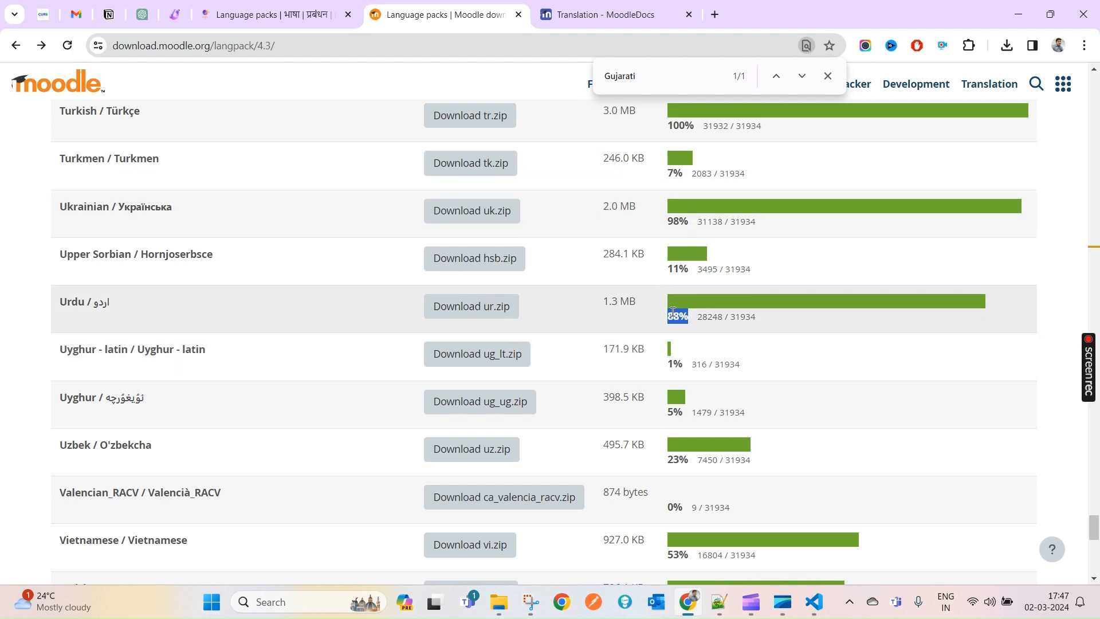
{"action": "triple_click", "coordinate": [74, 300]}
{"action": "left_click_drag", "start_coordinate": [756, 317], "coordinate": [671, 310]}
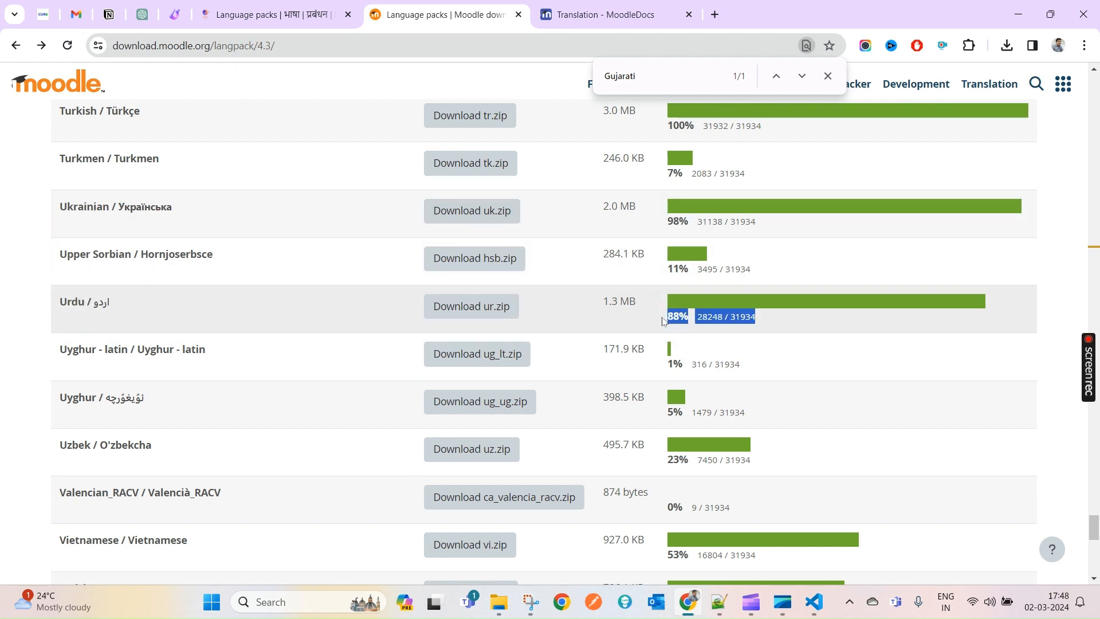
{"action": "left_click_drag", "start_coordinate": [669, 317], "coordinate": [725, 318]}
{"action": "left_click", "coordinate": [725, 333]}
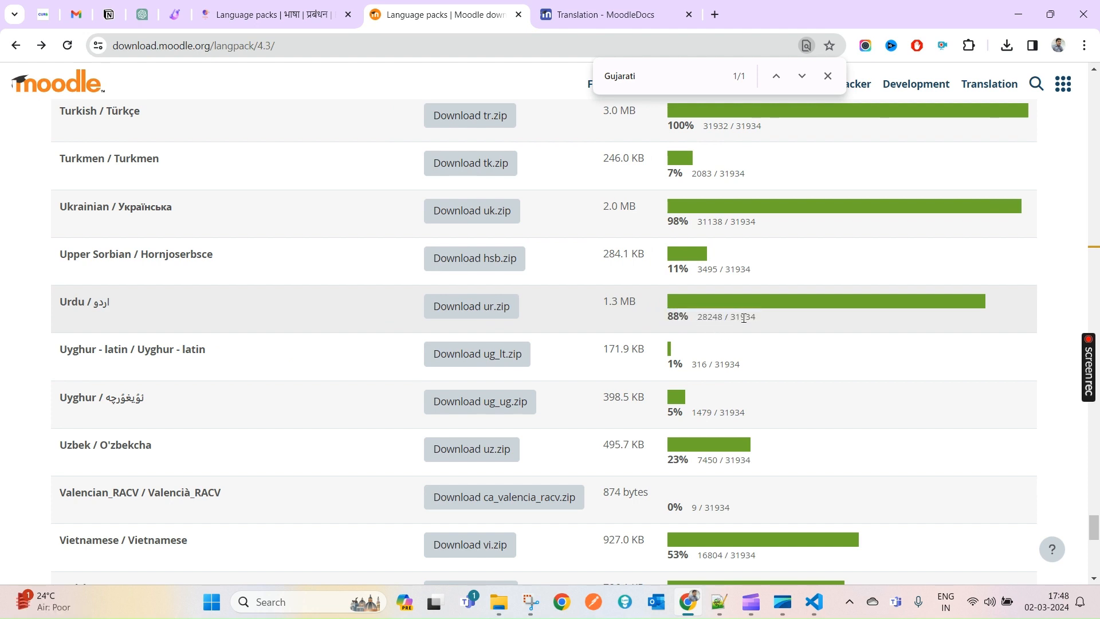
{"action": "double_click", "coordinate": [744, 317]}
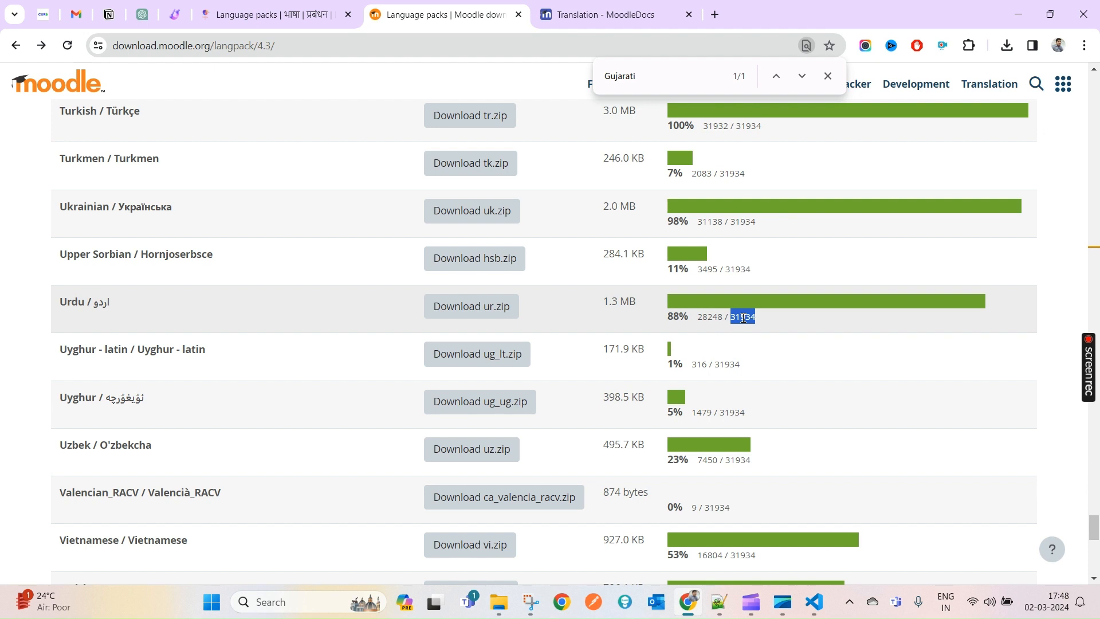
{"action": "double_click", "coordinate": [711, 317]}
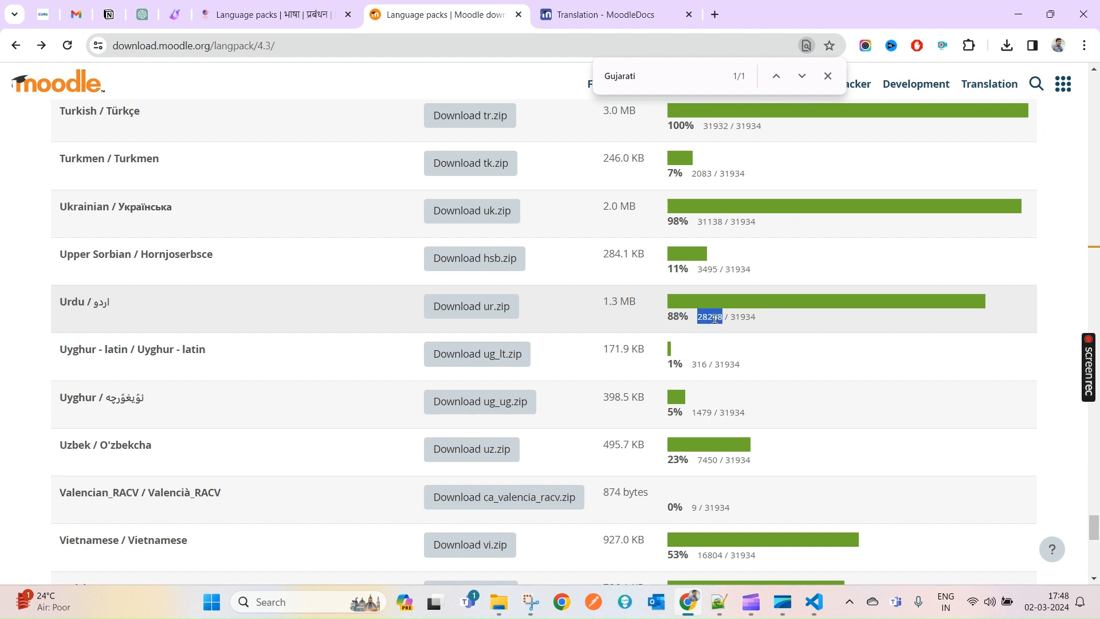
{"action": "double_click", "coordinate": [743, 317]}
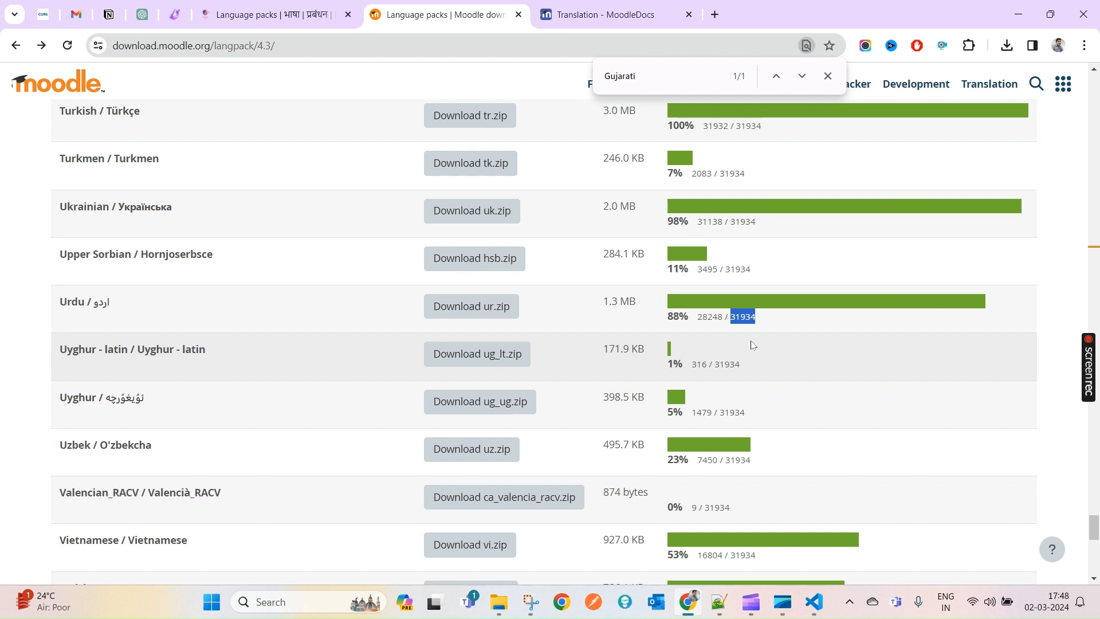
- Find Hindi on the downloads page and check its 5511 / 31934 translated strings
{"action": "scroll", "coordinate": [753, 345], "scroll_direction": "up", "scroll_amount": 1}
{"action": "key", "text": "ctrl+f"}
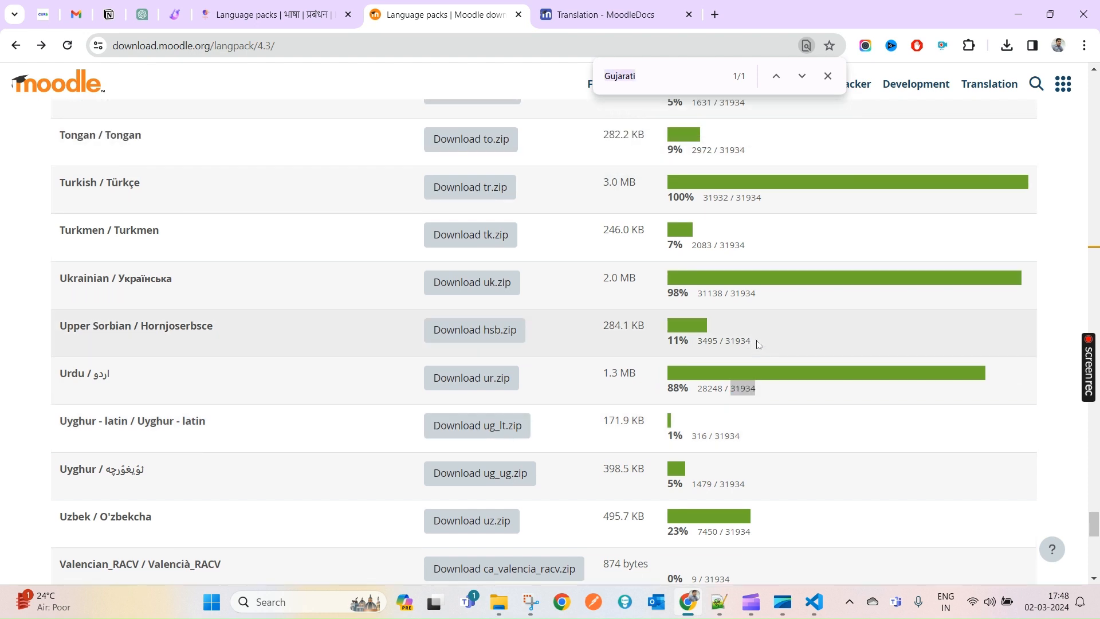
{"action": "type", "text": "hindi"}
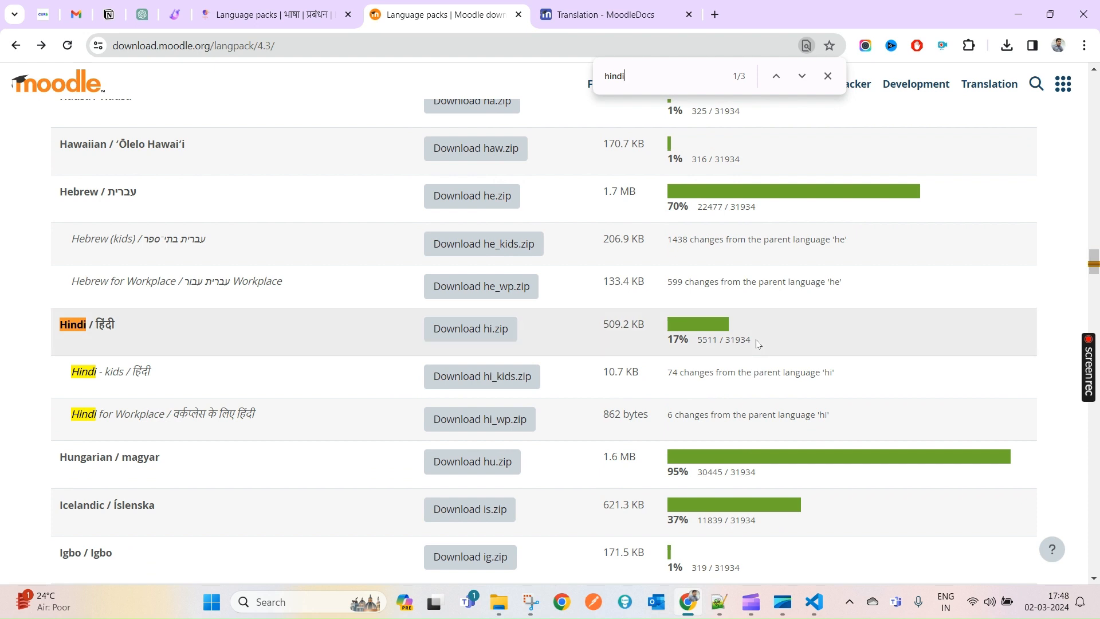
{"action": "left_click_drag", "start_coordinate": [727, 344], "coordinate": [757, 343]}
{"action": "double_click", "coordinate": [740, 207]}
{"action": "left_click", "coordinate": [720, 158]}
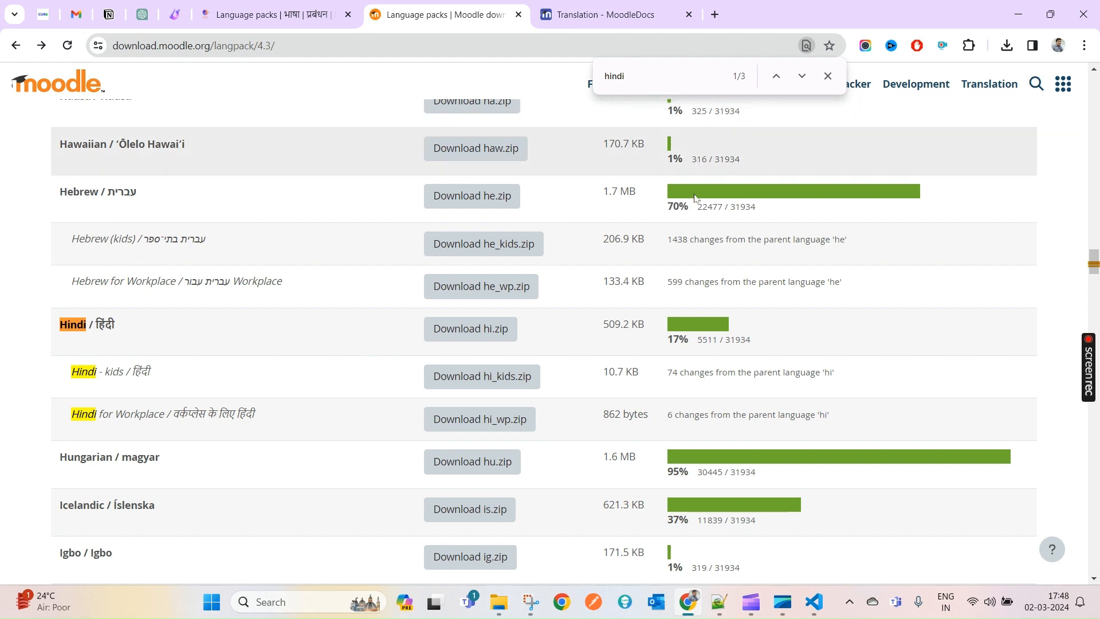
{"action": "left_click_drag", "start_coordinate": [698, 341], "coordinate": [720, 342]}
{"action": "left_click", "coordinate": [270, 15]}
- Select Chinese (simplified) zh_cn among the installed packs and confirm uninstalling it
{"action": "scroll", "coordinate": [785, 451], "scroll_direction": "down", "scroll_amount": 5}
{"action": "scroll", "coordinate": [544, 344], "scroll_direction": "down", "scroll_amount": 3}
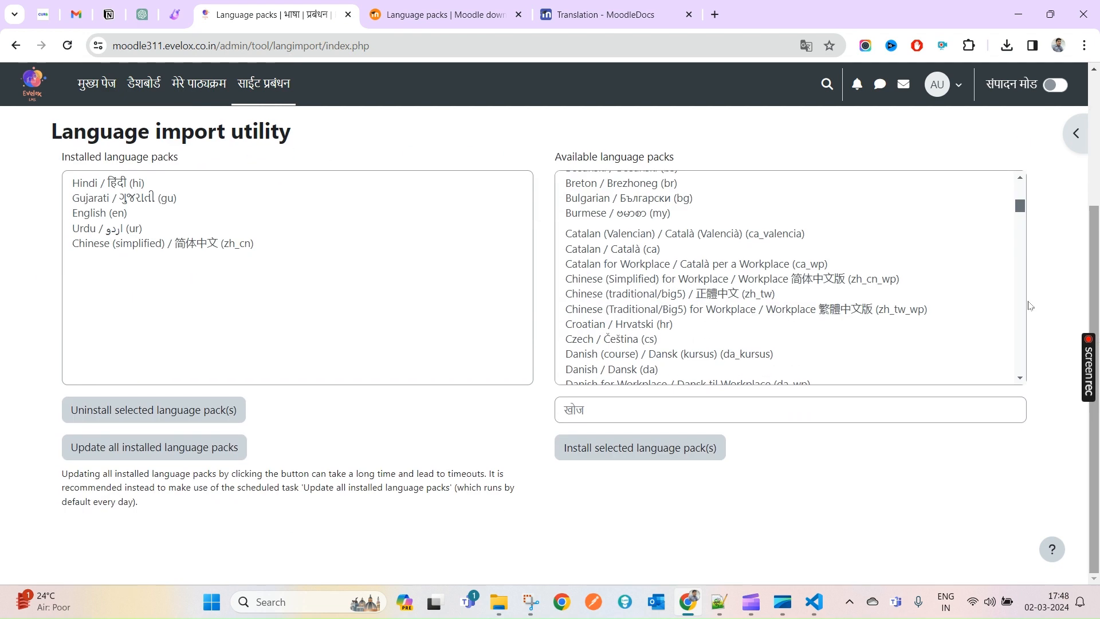
{"action": "left_click", "coordinate": [179, 247]}
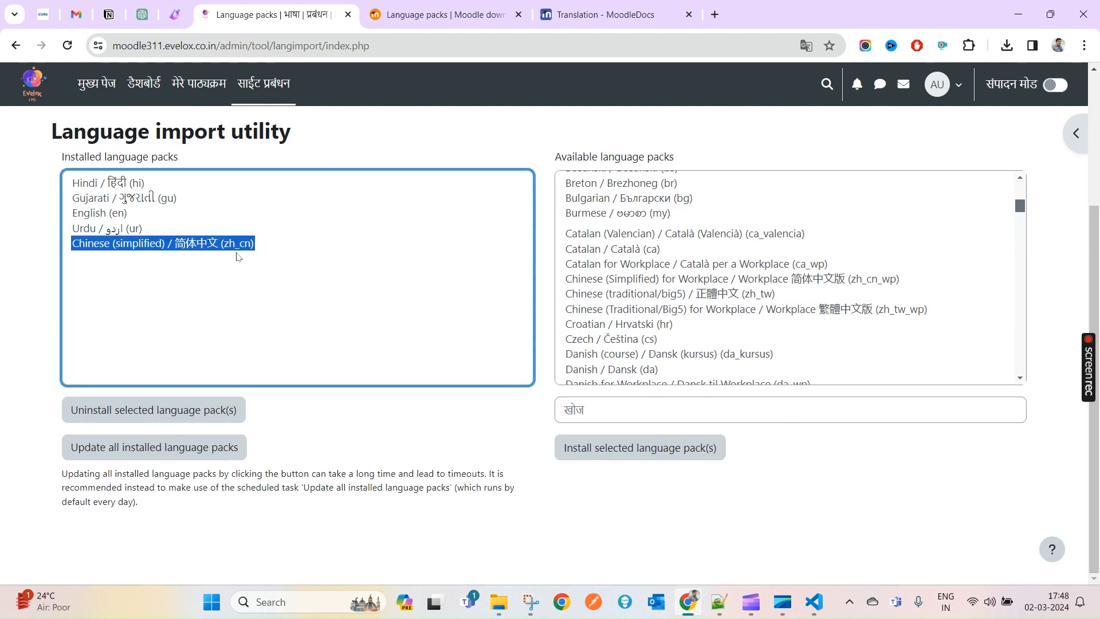
{"action": "scroll", "coordinate": [209, 307], "scroll_direction": "up", "scroll_amount": 1}
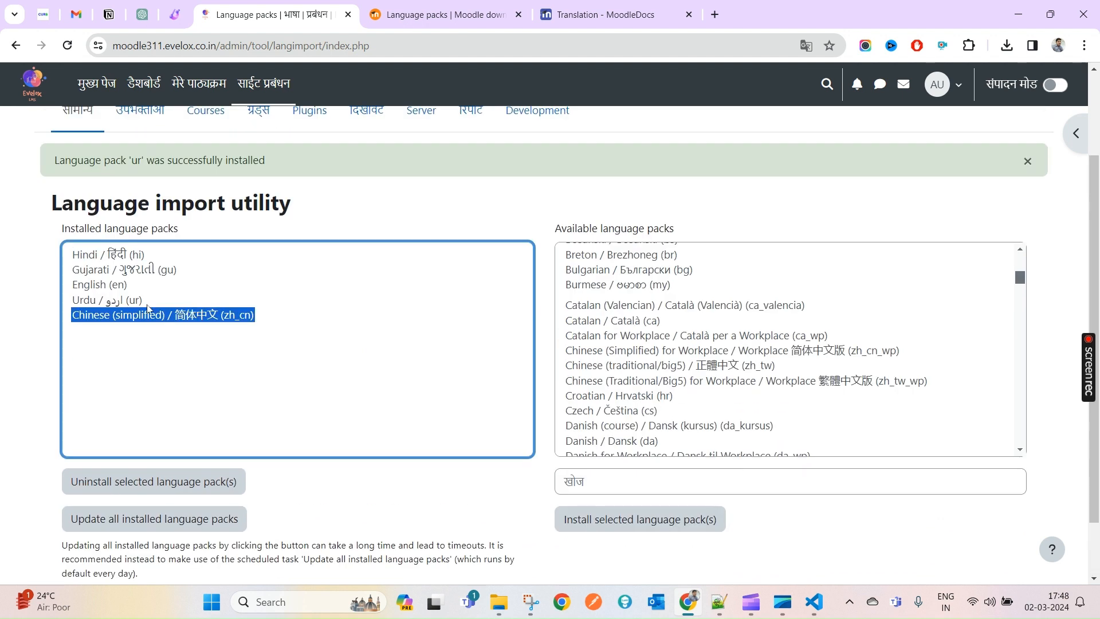
{"action": "left_click_drag", "start_coordinate": [125, 258], "coordinate": [147, 314]}
{"action": "left_click", "coordinate": [223, 324]}
{"action": "left_click", "coordinate": [163, 486]}
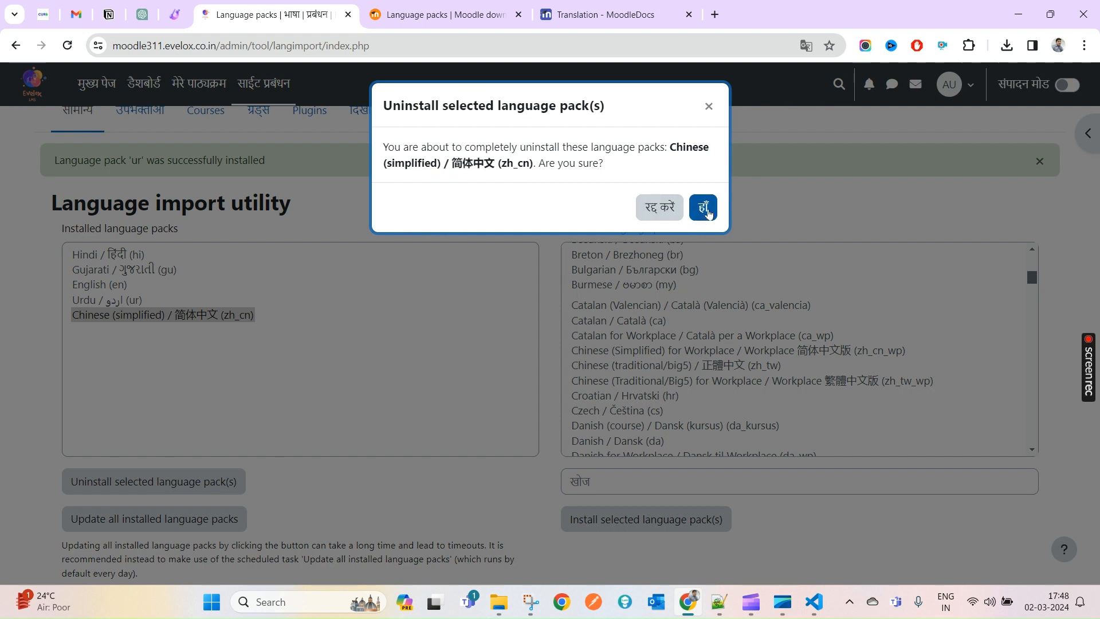
{"action": "left_click", "coordinate": [708, 213]}
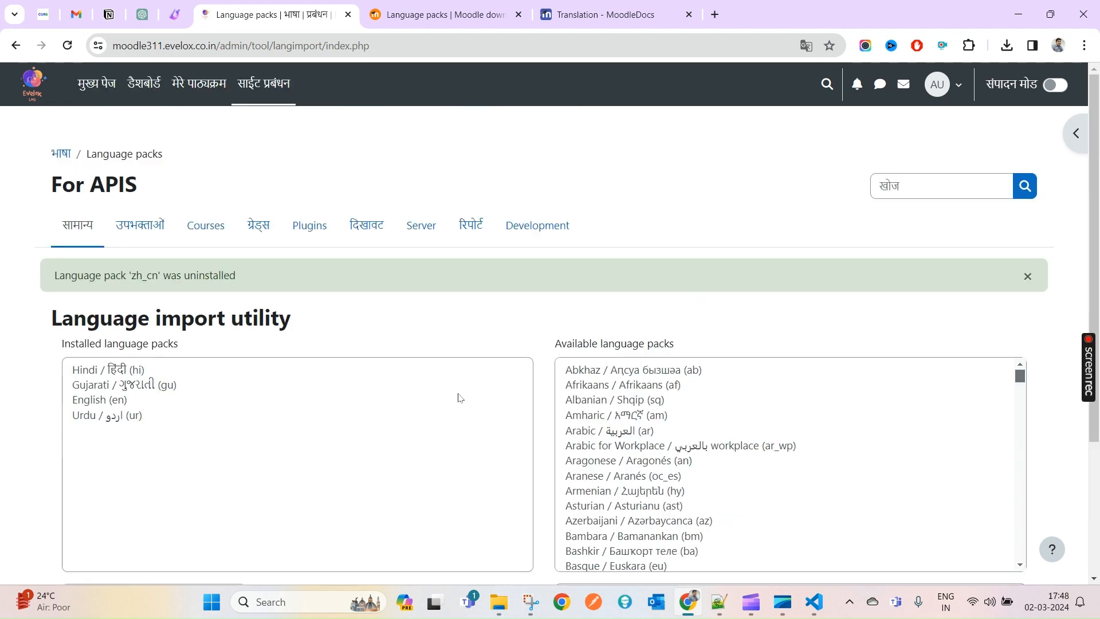
{"action": "scroll", "coordinate": [458, 397], "scroll_direction": "up", "scroll_amount": 3}
{"action": "scroll", "coordinate": [105, 413], "scroll_direction": "down", "scroll_amount": 2}
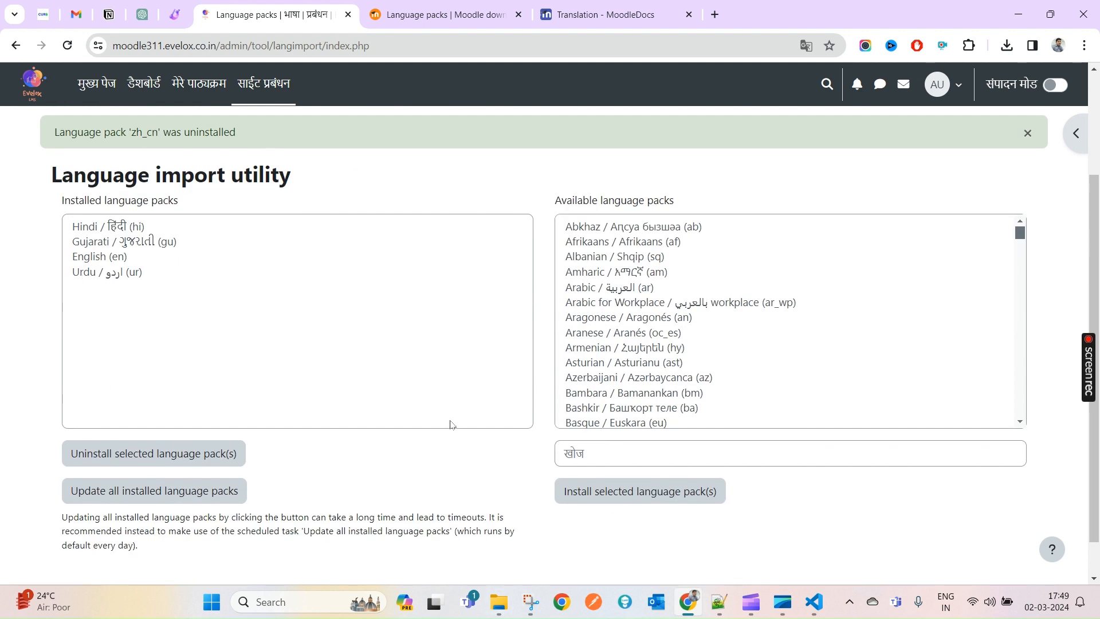
{"action": "scroll", "coordinate": [451, 425], "scroll_direction": "up", "scroll_amount": 2}
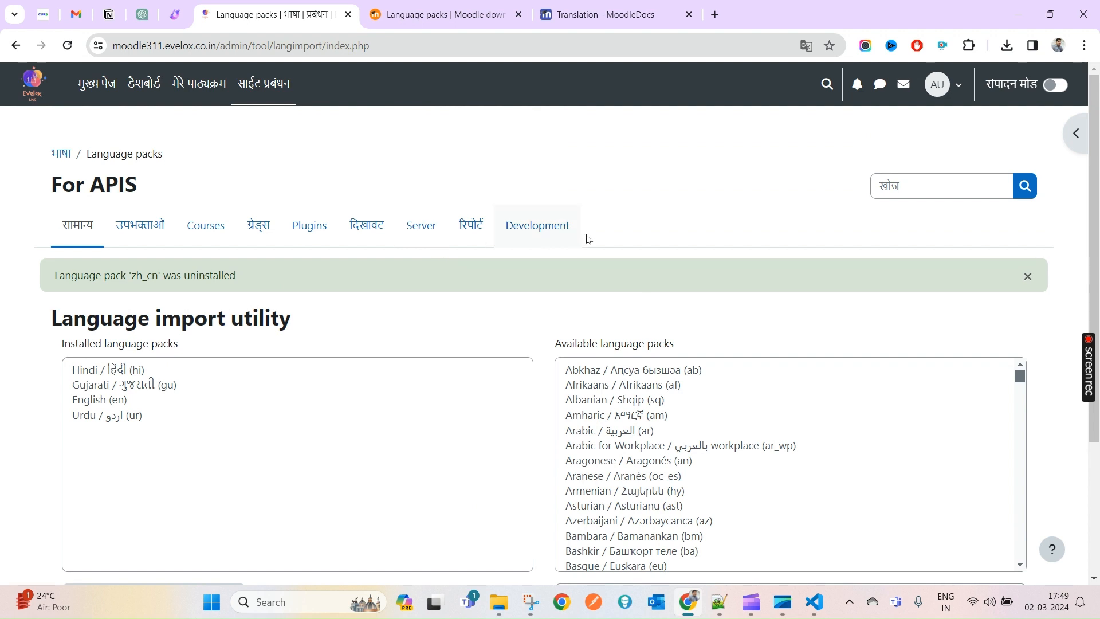
{"action": "left_click_drag", "start_coordinate": [570, 226], "coordinate": [505, 226]}
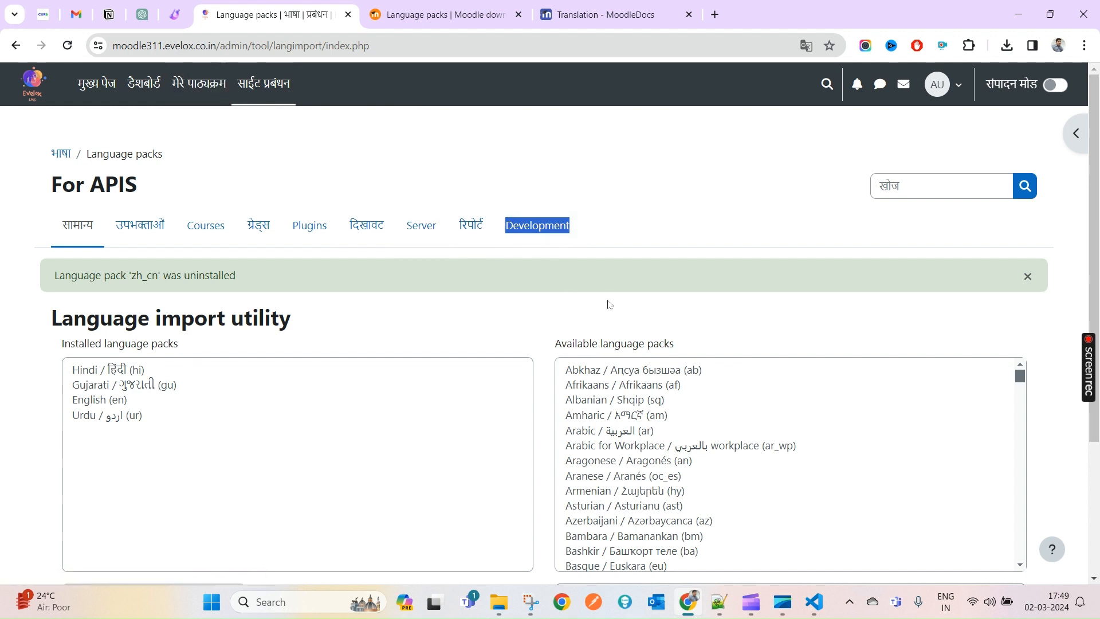
{"action": "left_click", "coordinate": [604, 262]}
{"action": "left_click_drag", "start_coordinate": [590, 233], "coordinate": [508, 229]}
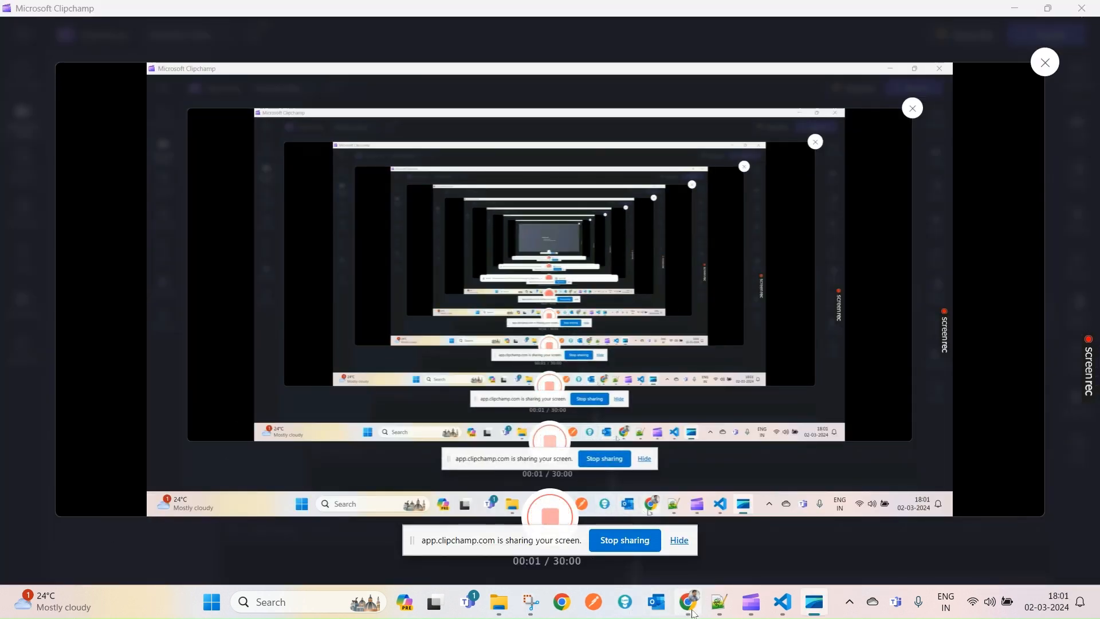
- Reload the Moodle home page, then bring the moodledata_4.3 folder window forward
{"action": "left_click", "coordinate": [694, 611]}
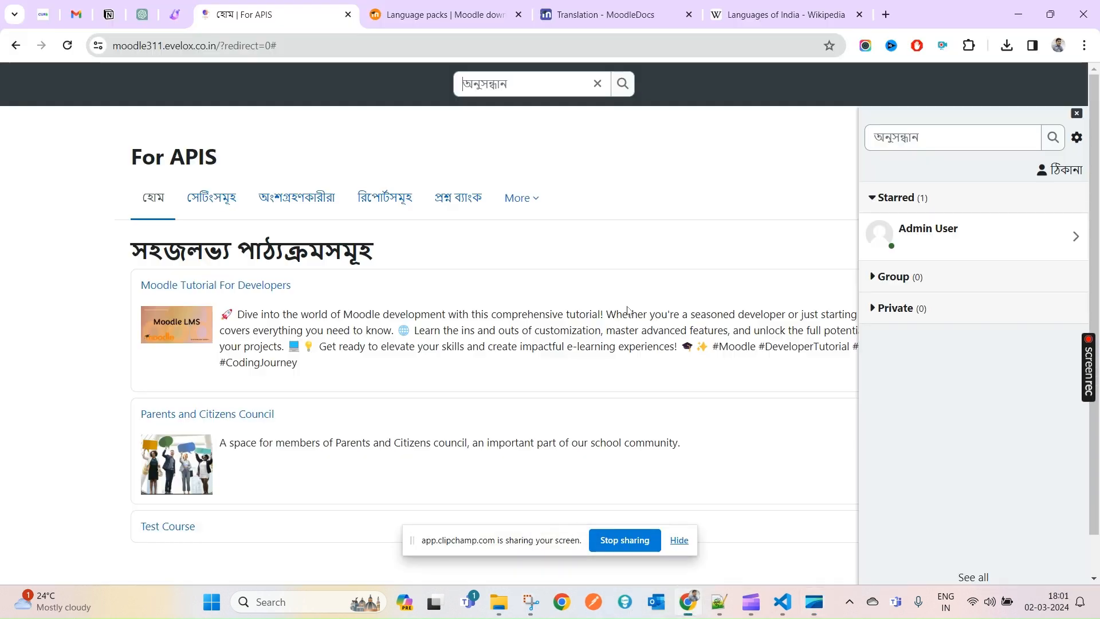
{"action": "left_click", "coordinate": [771, 177]}
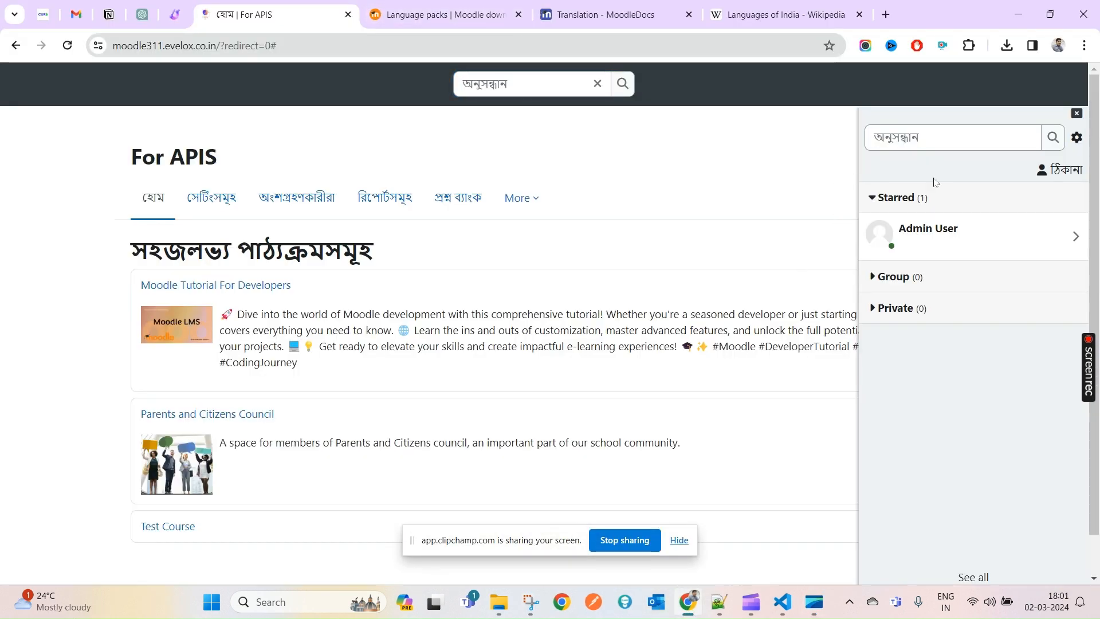
{"action": "left_click", "coordinate": [69, 45]}
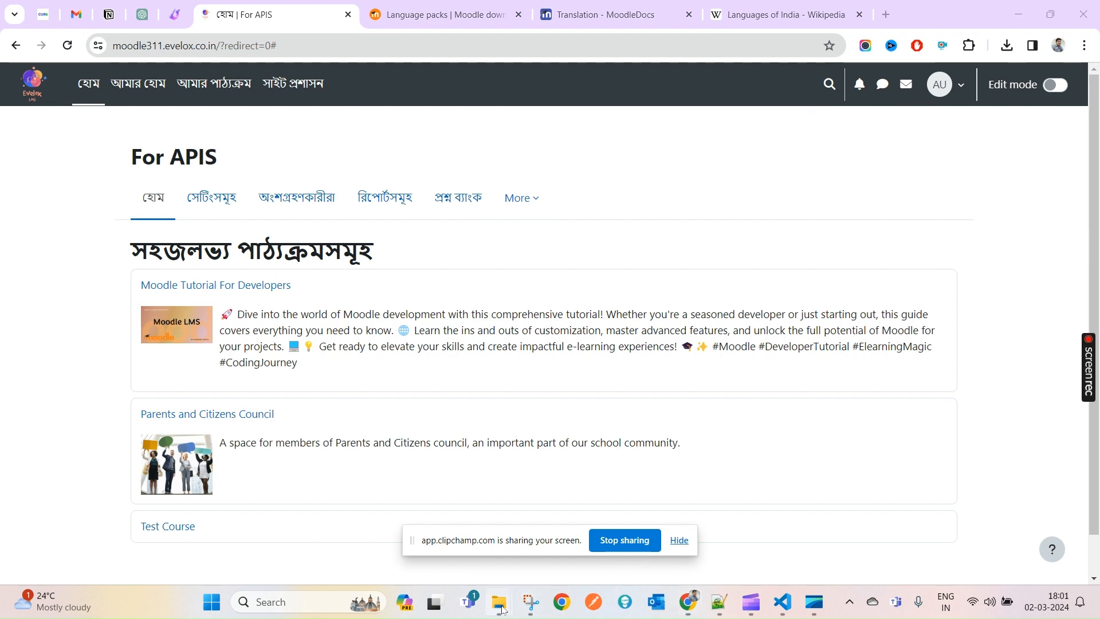
{"action": "mouse_move", "coordinate": [506, 609]}
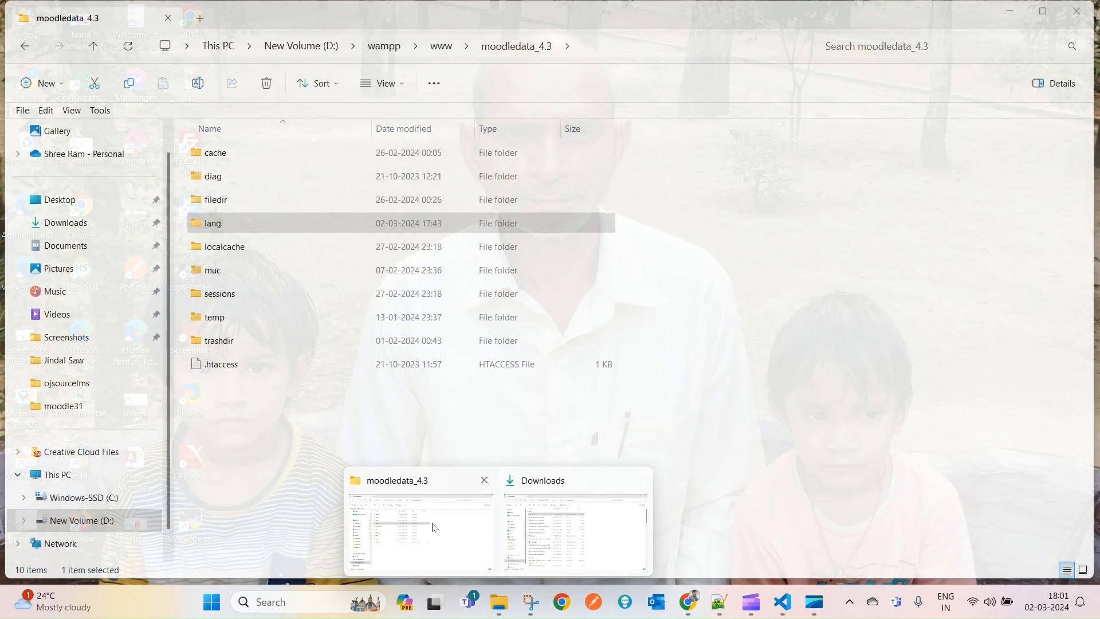
{"action": "left_click", "coordinate": [434, 527]}
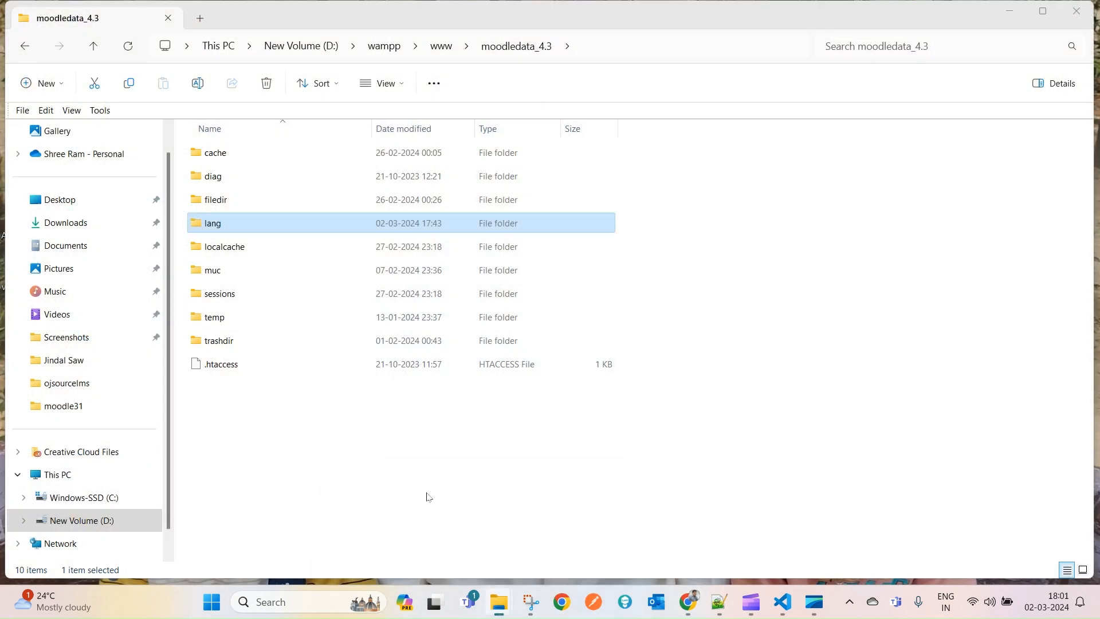
- Open the lang folder, begin renaming cn, and search the download page for the language code
{"action": "double_click", "coordinate": [212, 223]}
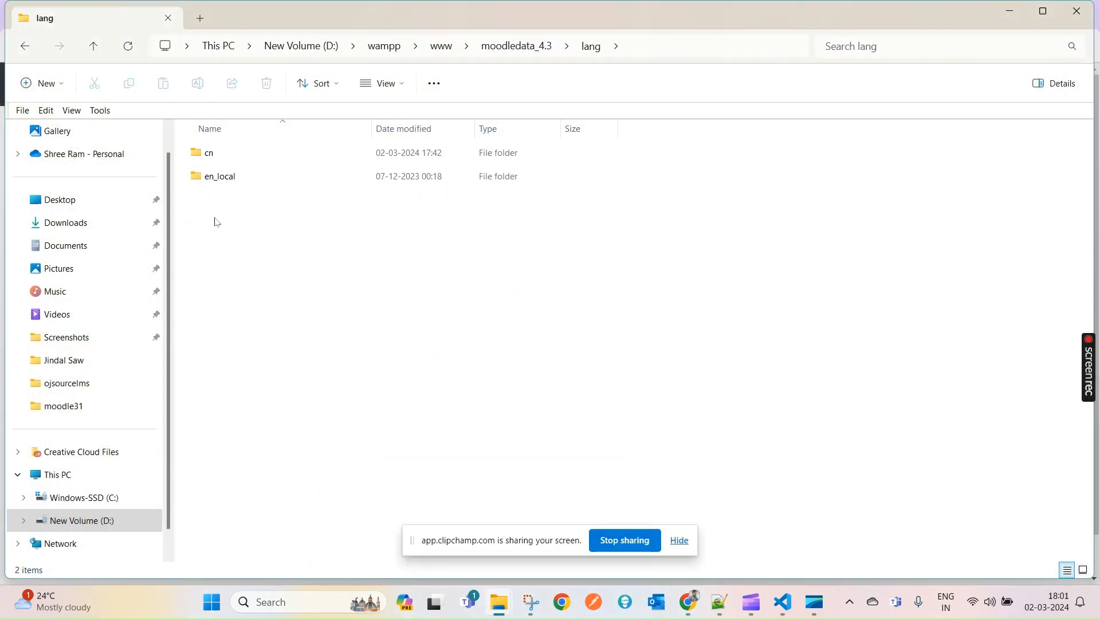
{"action": "left_click", "coordinate": [211, 153]}
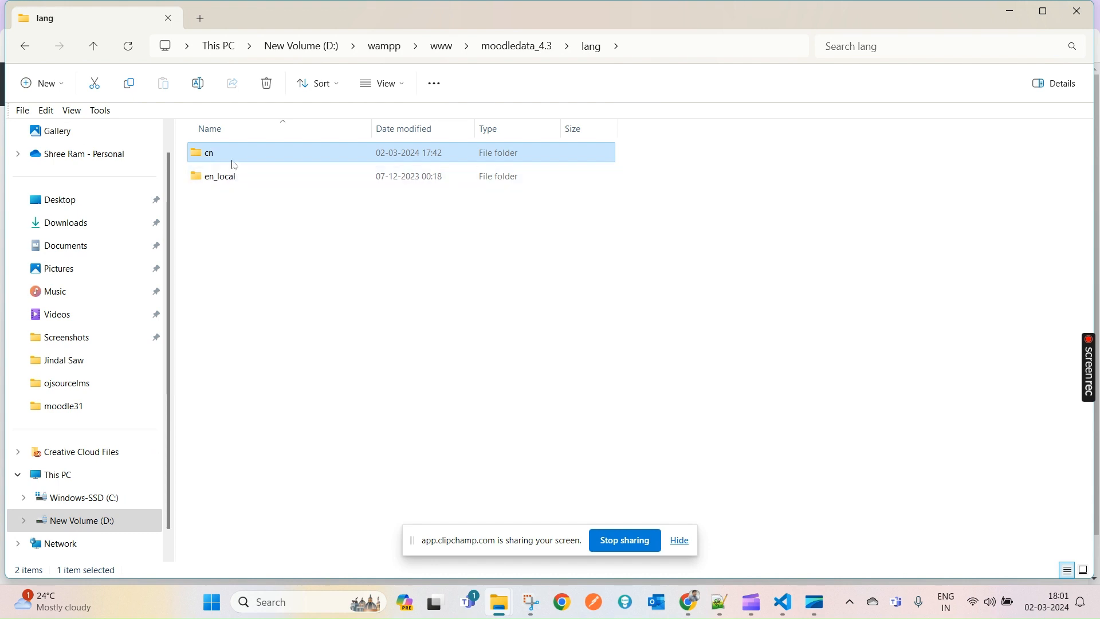
{"action": "left_click", "coordinate": [233, 153]}
{"action": "key", "text": "ctrl+c"}
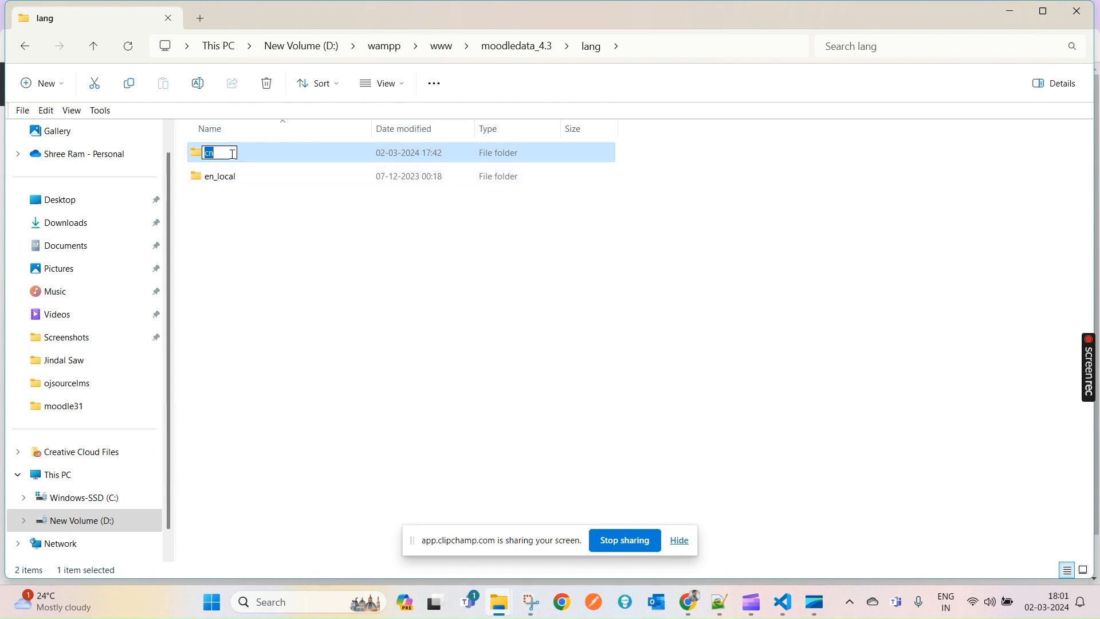
{"action": "key", "text": "alt+Tab"}
{"action": "left_click", "coordinate": [462, 5]}
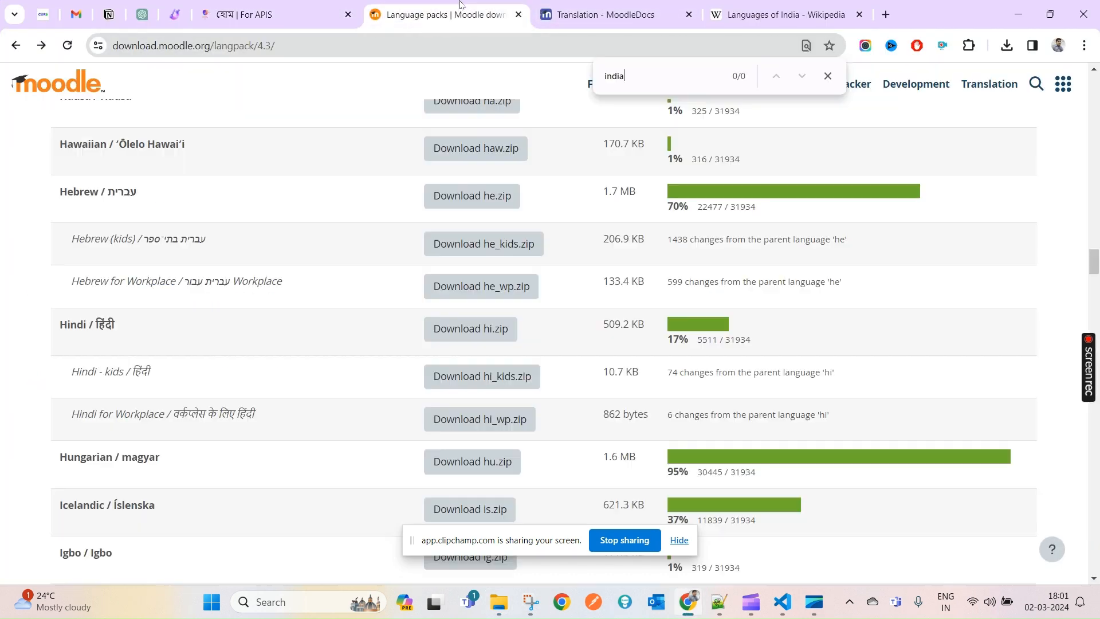
{"action": "key", "text": "ctrl+f"}
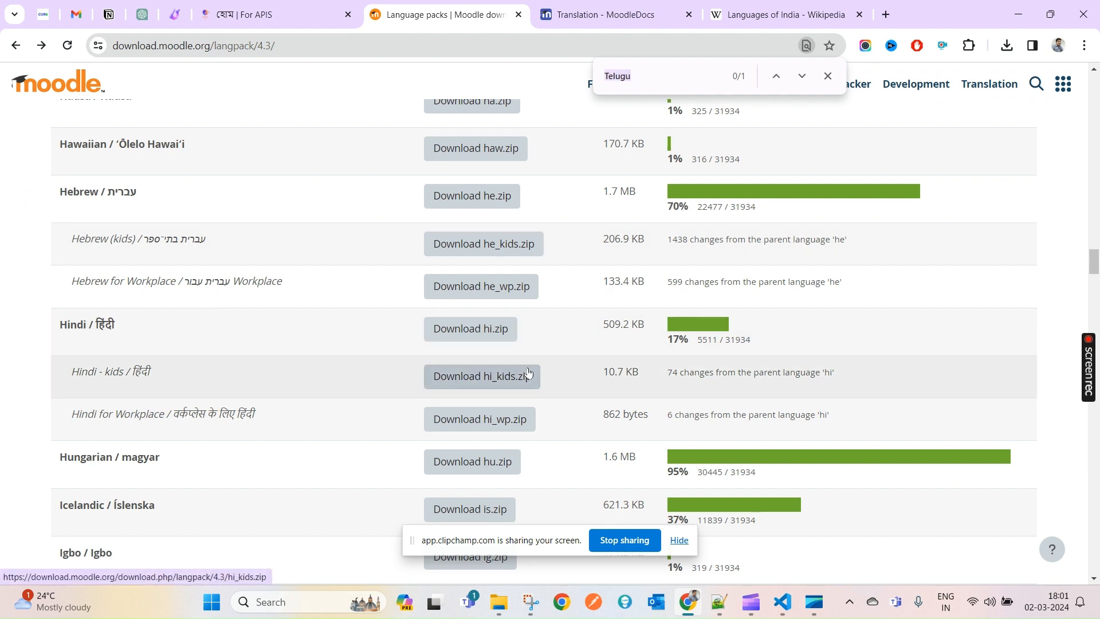
{"action": "key", "text": "ctrl+v"}
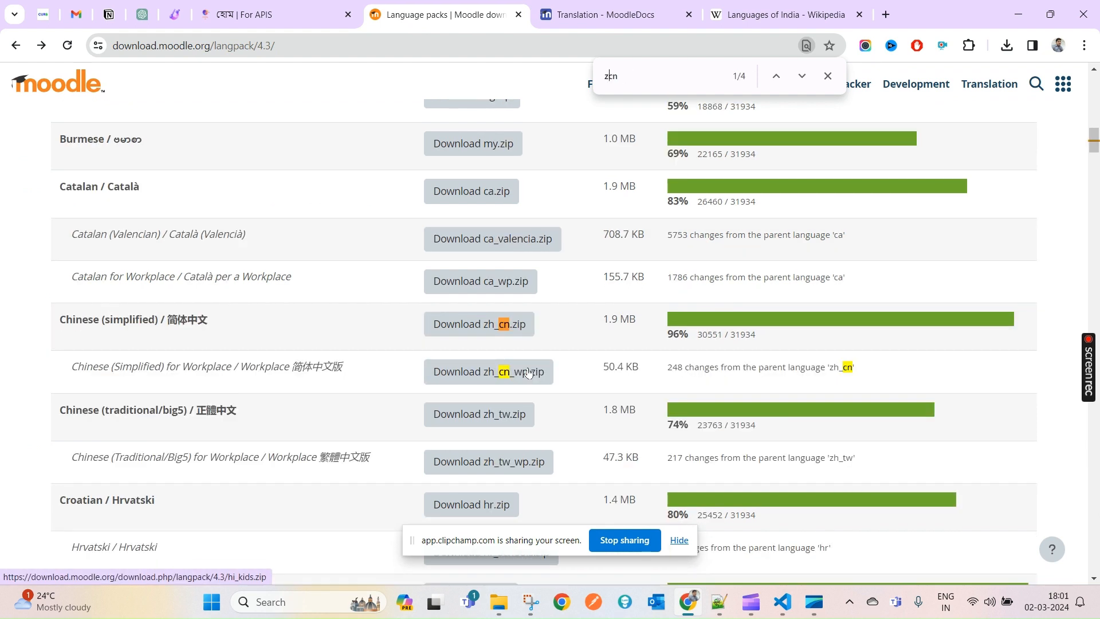
{"action": "type", "text": "a"}
{"action": "key", "text": "BackSpace"}
{"action": "key", "text": "BackSpace"}
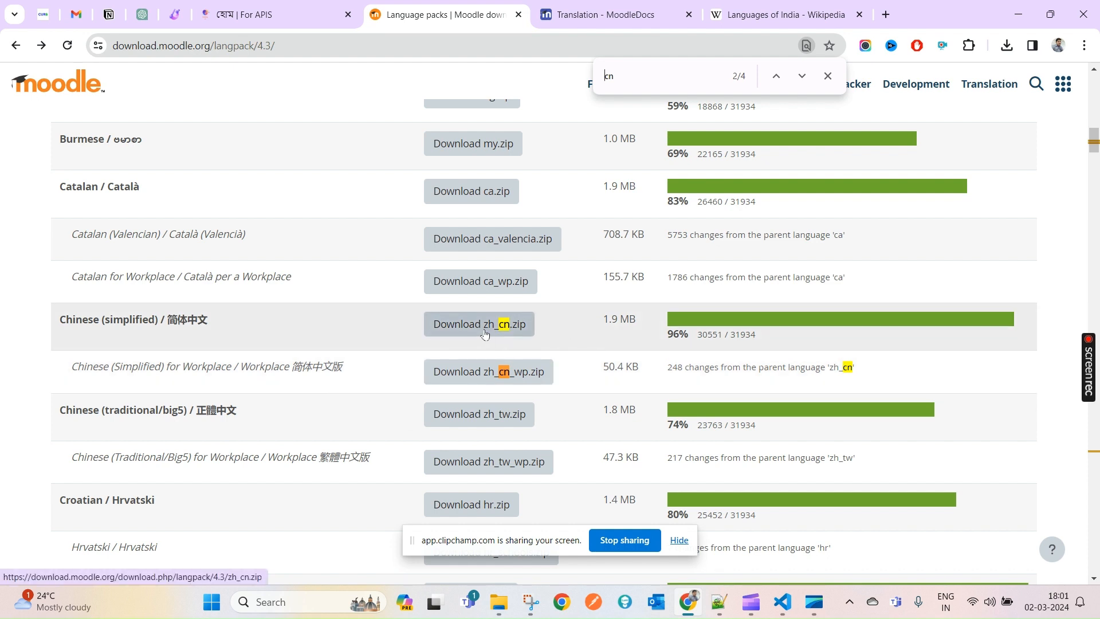
- Copy zh_cn from the download page, rename the cn folder to zh_cn, and open it
{"action": "double_click", "coordinate": [843, 368]}
{"action": "key", "text": "ctrl+c"}
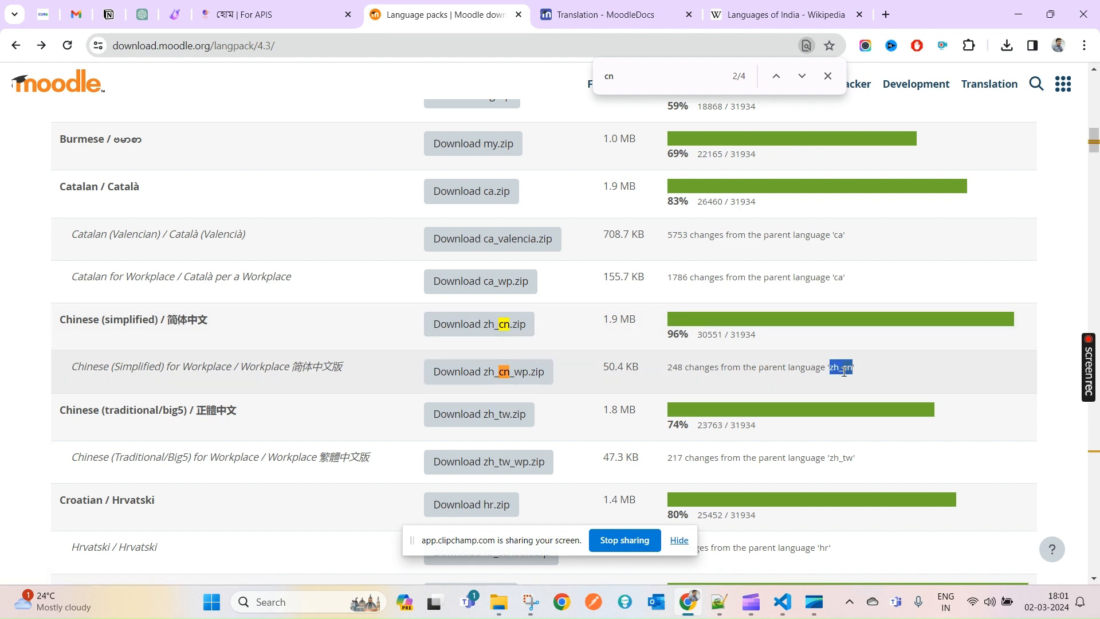
{"action": "key", "text": "alt+Tab"}
{"action": "key", "text": "F2"}
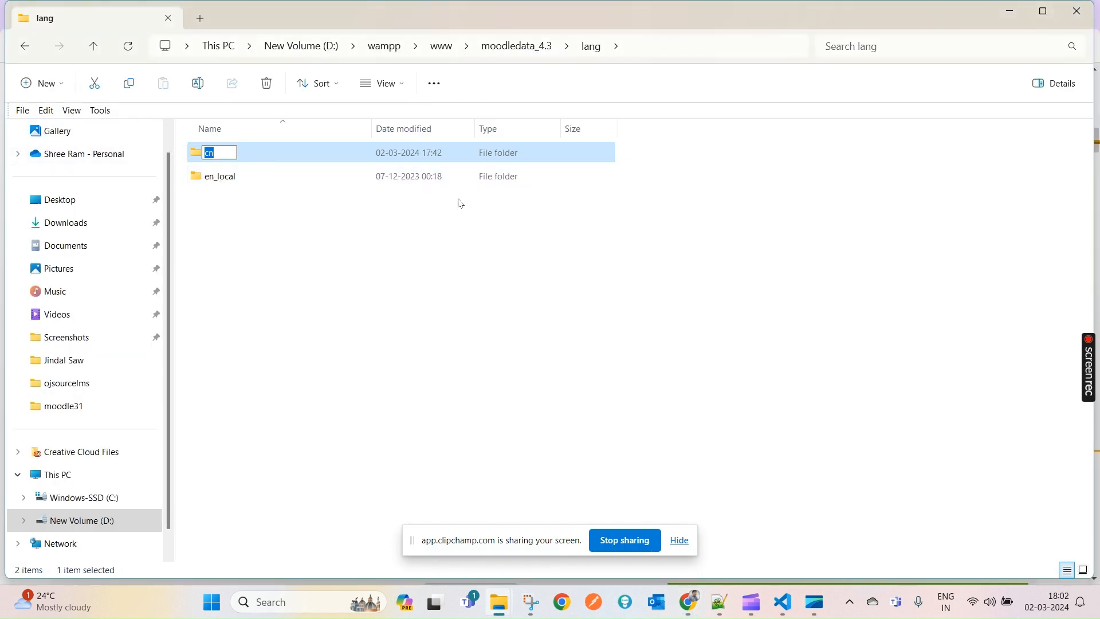
{"action": "key", "text": "ctrl+v"}
{"action": "key", "text": "Return"}
{"action": "left_click", "coordinate": [270, 209]}
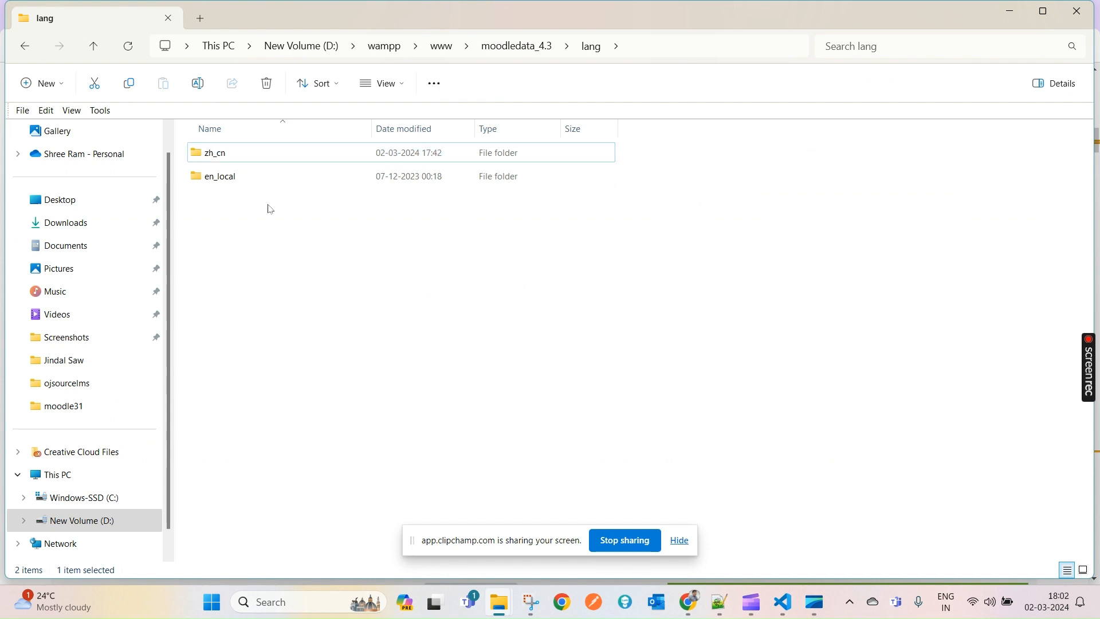
{"action": "double_click", "coordinate": [223, 158]}
- Look up the Breton row on the language packs page, then return to the lang folder
{"action": "key", "text": "alt+Tab"}
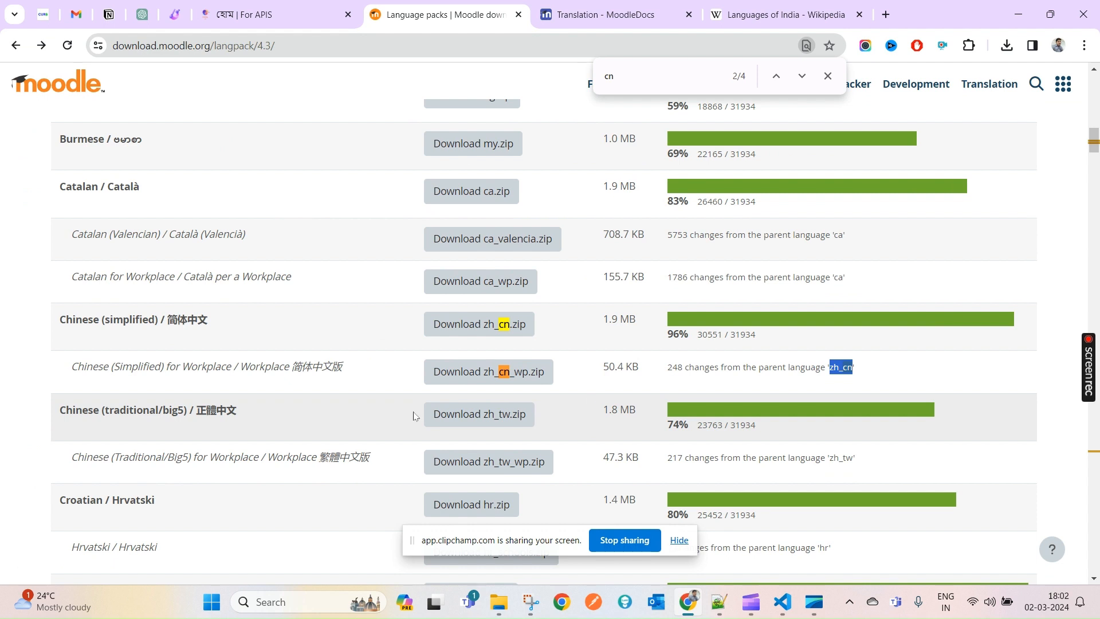
{"action": "scroll", "coordinate": [407, 376], "scroll_direction": "up", "scroll_amount": 3}
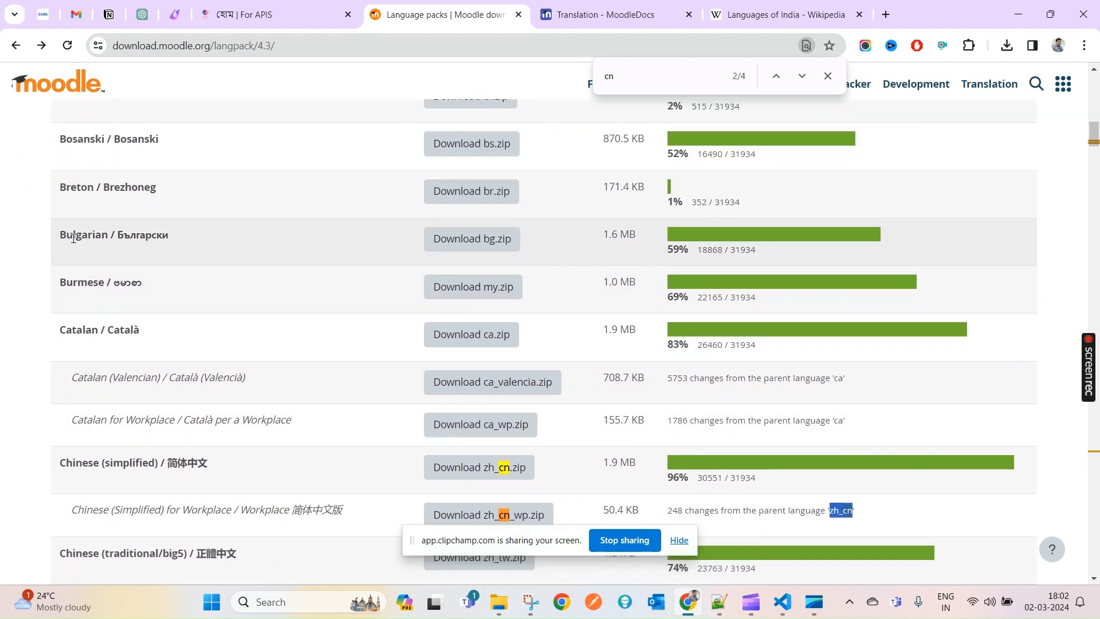
{"action": "double_click", "coordinate": [72, 188]}
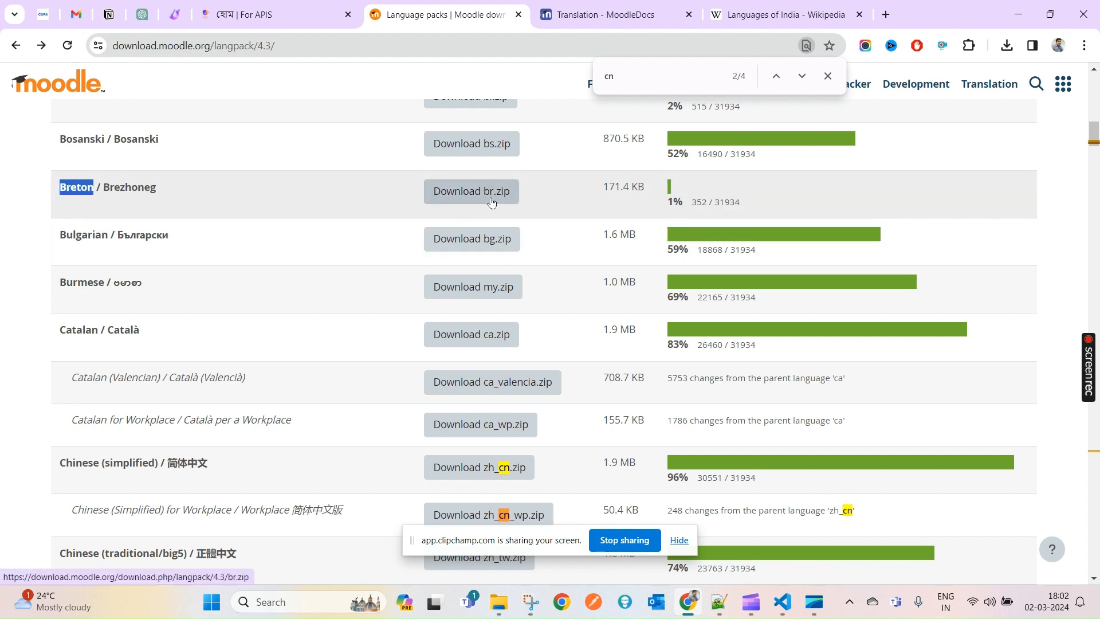
{"action": "key", "text": "alt+Tab"}
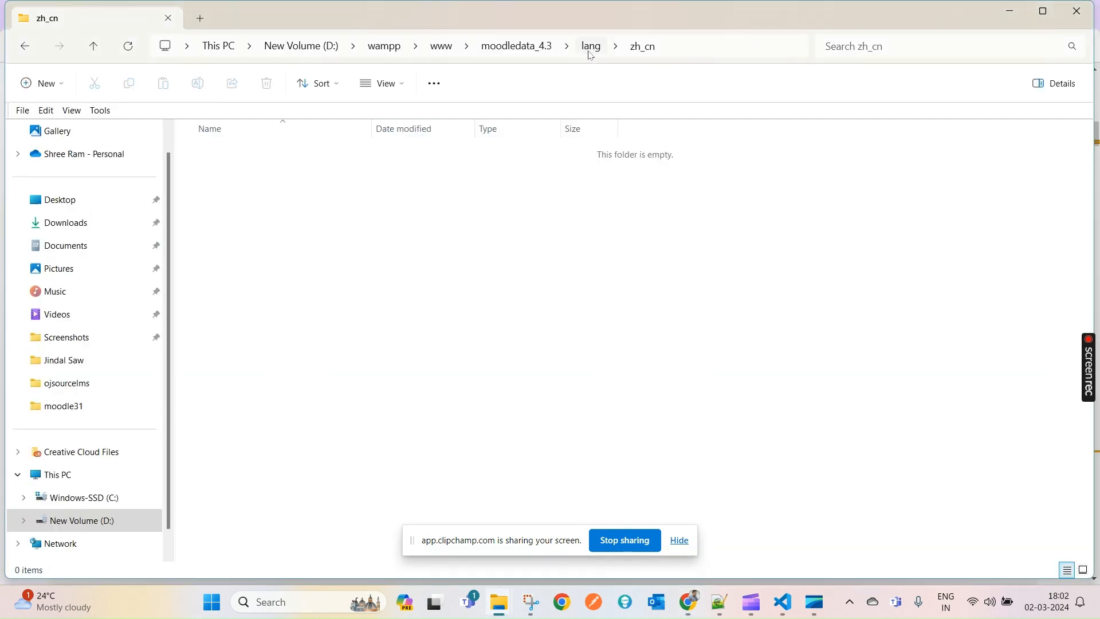
{"action": "left_click", "coordinate": [592, 50]}
- Create a new folder named br in the lang folder
{"action": "right_click", "coordinate": [476, 293]}
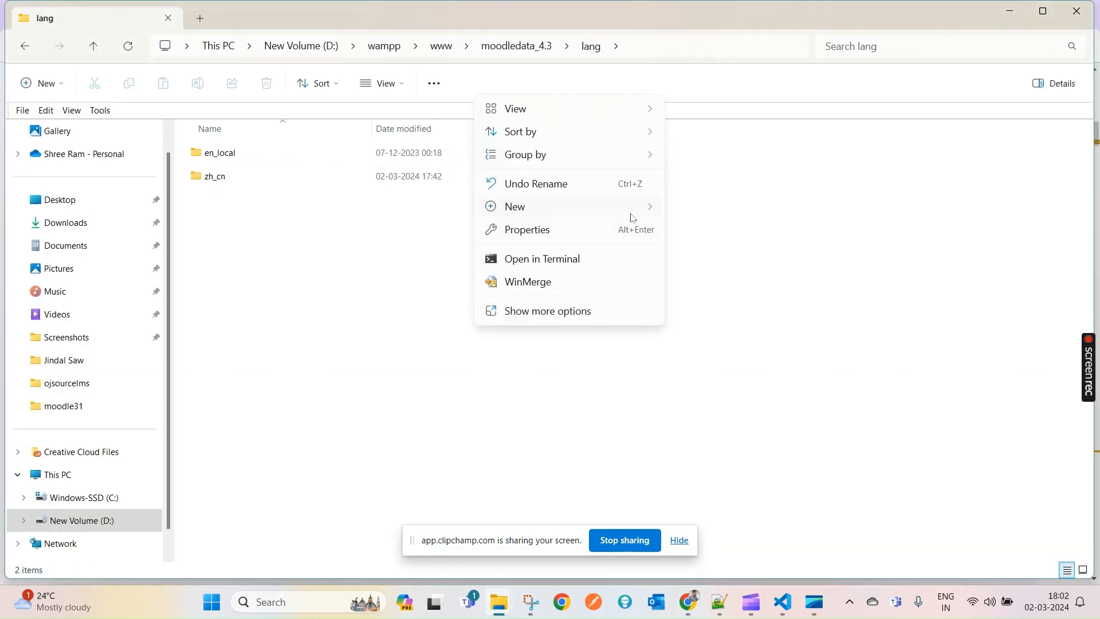
{"action": "mouse_move", "coordinate": [633, 213]}
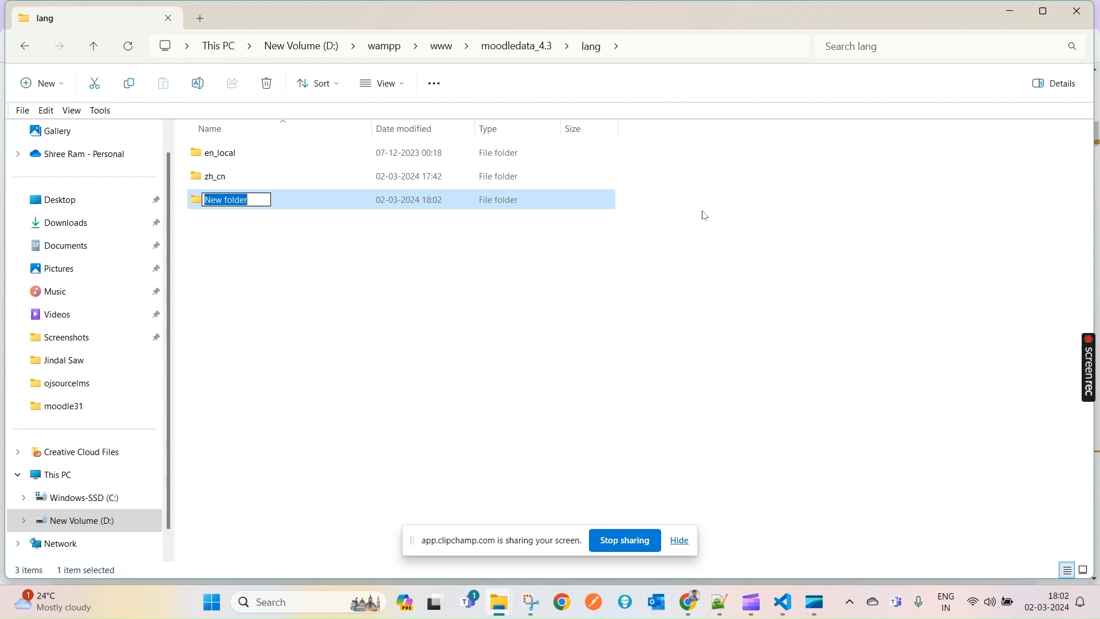
{"action": "type", "text": "br"}
{"action": "left_click", "coordinate": [276, 204]}
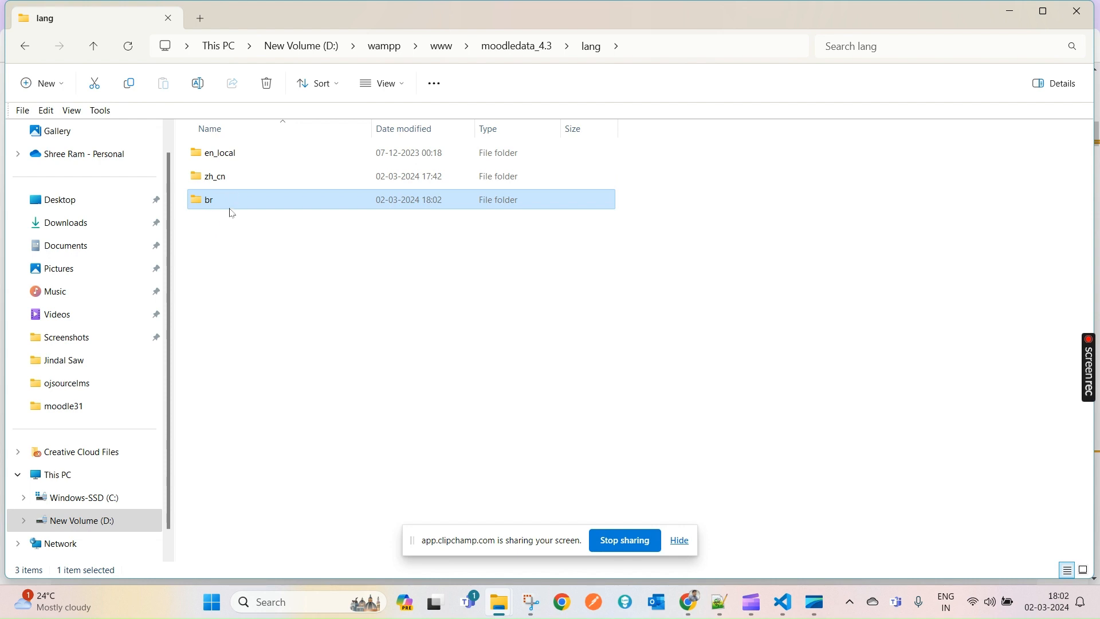
- Rename br to br_local, revert it to br, then check the zh_cn folder
{"action": "key", "text": "F2"}
{"action": "key", "text": "Right"}
{"action": "type", "text": "_local"}
{"action": "key", "text": "Return"}
{"action": "key", "text": "F2"}
{"action": "key", "text": "Right"}
{"action": "key", "text": "Return"}
{"action": "double_click", "coordinate": [208, 180]}
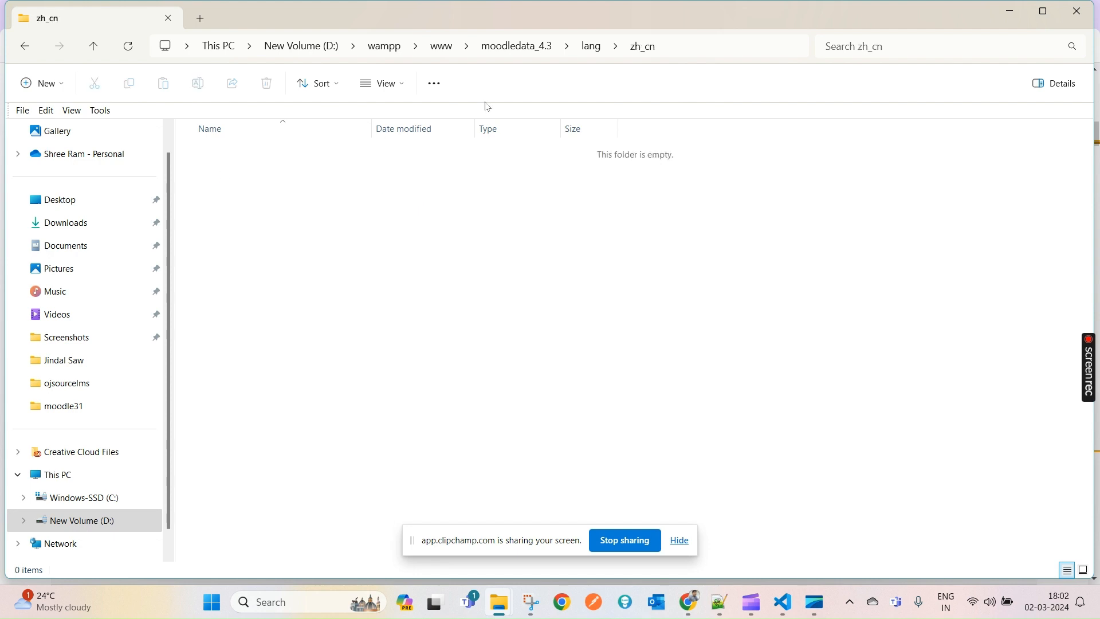
{"action": "left_click", "coordinate": [609, 47]}
- Open Downloads\zh_cn\zh_cn and select all 1,054 extracted language files
{"action": "mouse_move", "coordinate": [503, 612]}
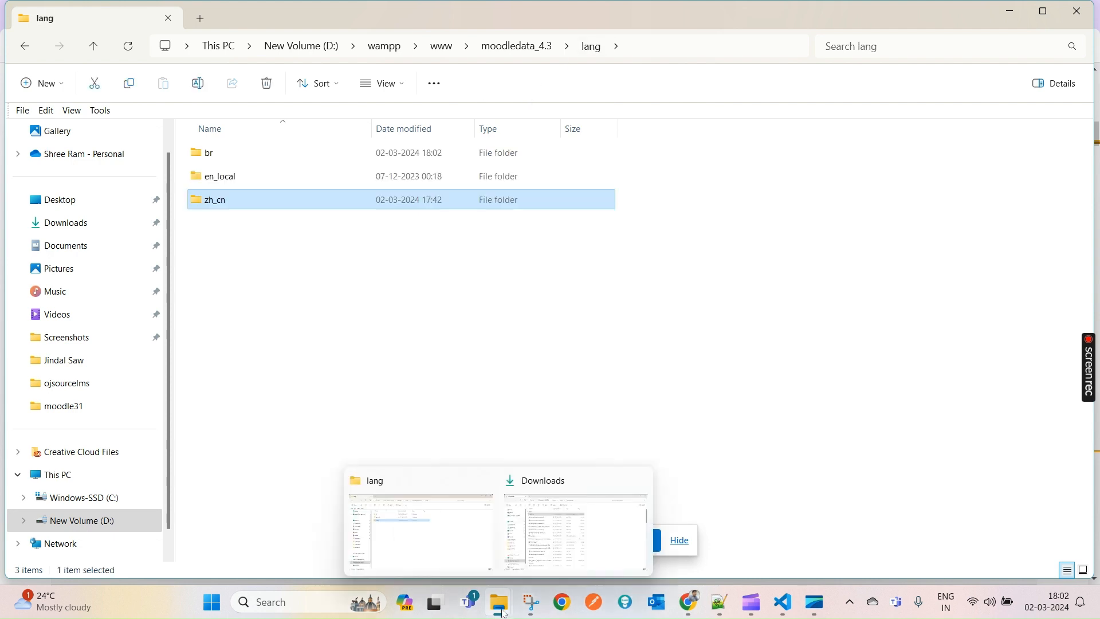
{"action": "left_click", "coordinate": [573, 533]}
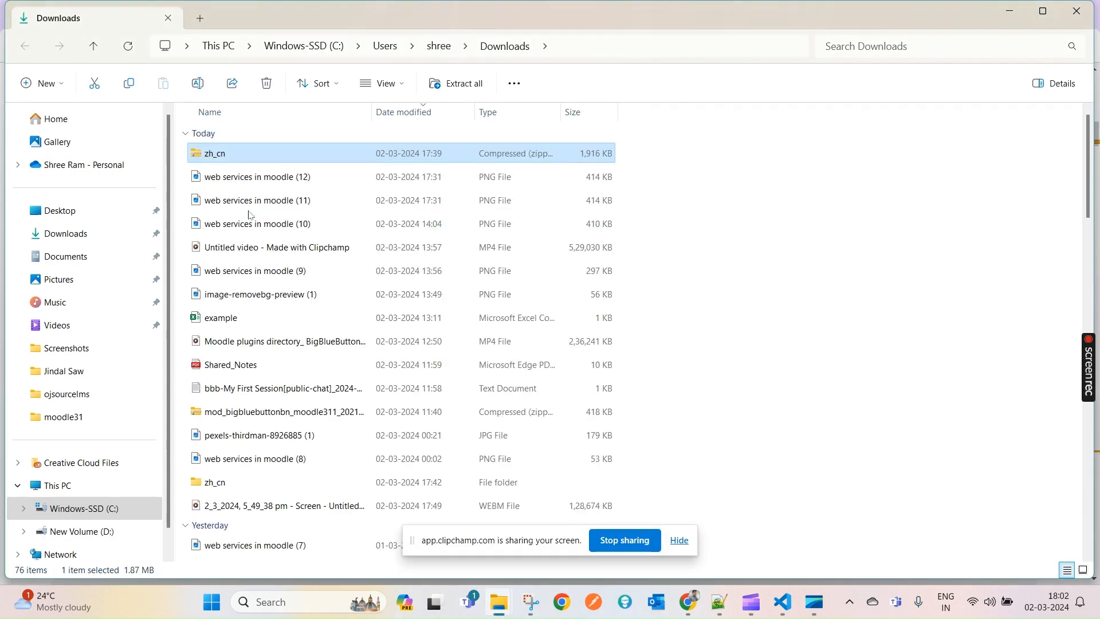
{"action": "double_click", "coordinate": [247, 487]}
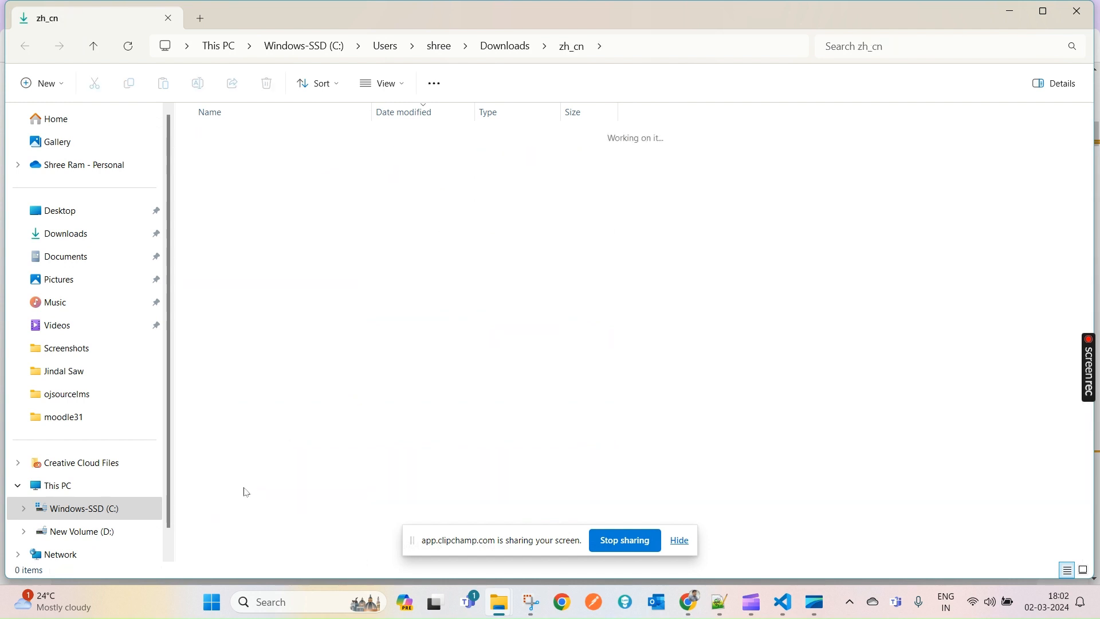
{"action": "left_click", "coordinate": [220, 157]}
{"action": "double_click", "coordinate": [220, 157]}
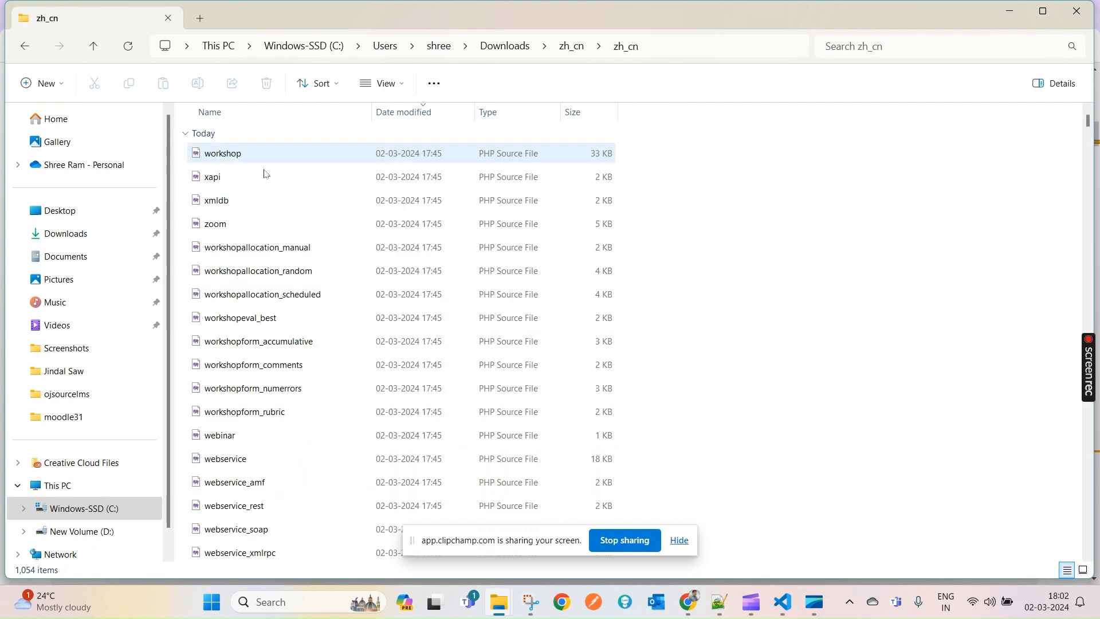
{"action": "key", "text": "ctrl+a"}
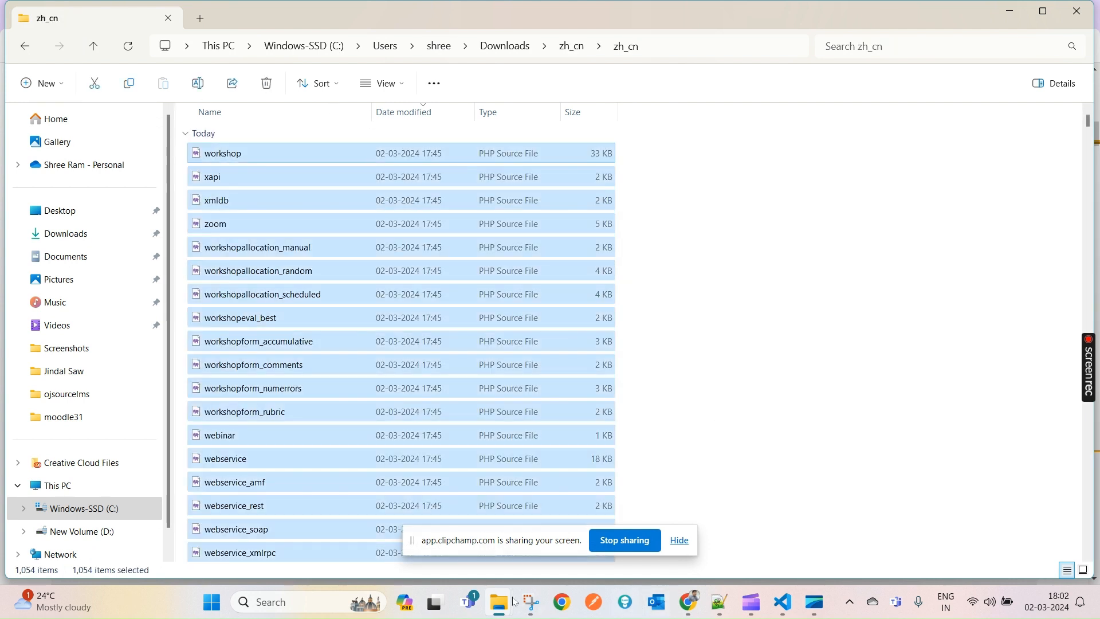
- Paste the language files into the empty moodledata_4.3\lang\zh_cn folder
{"action": "mouse_move", "coordinate": [500, 602]}
{"action": "left_click", "coordinate": [450, 544]}
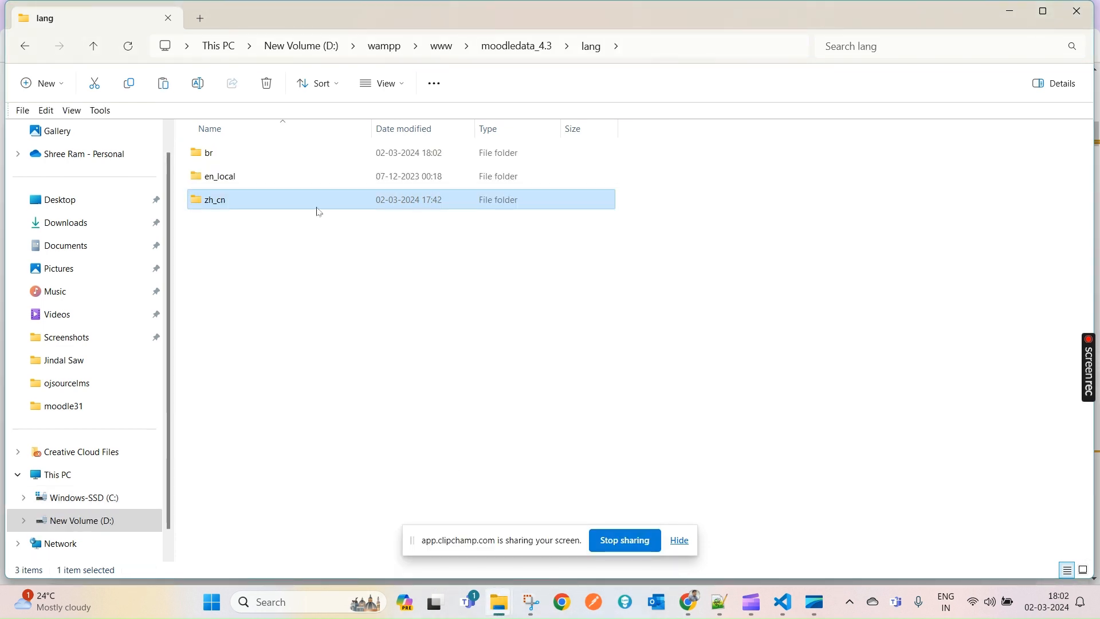
{"action": "double_click", "coordinate": [275, 205]}
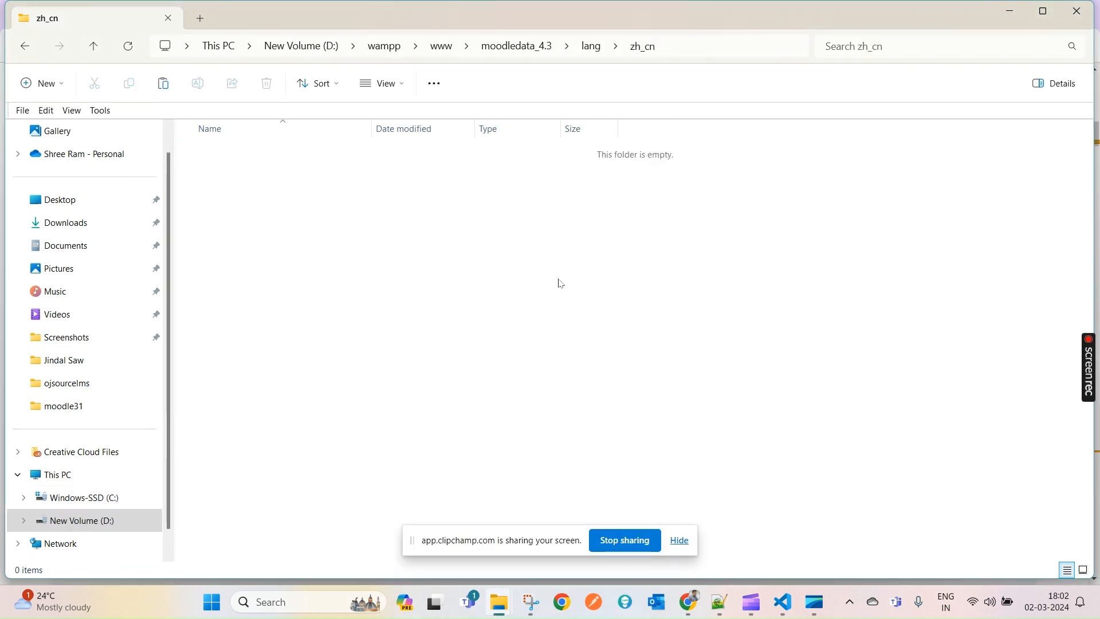
{"action": "key", "text": "ctrl+v"}
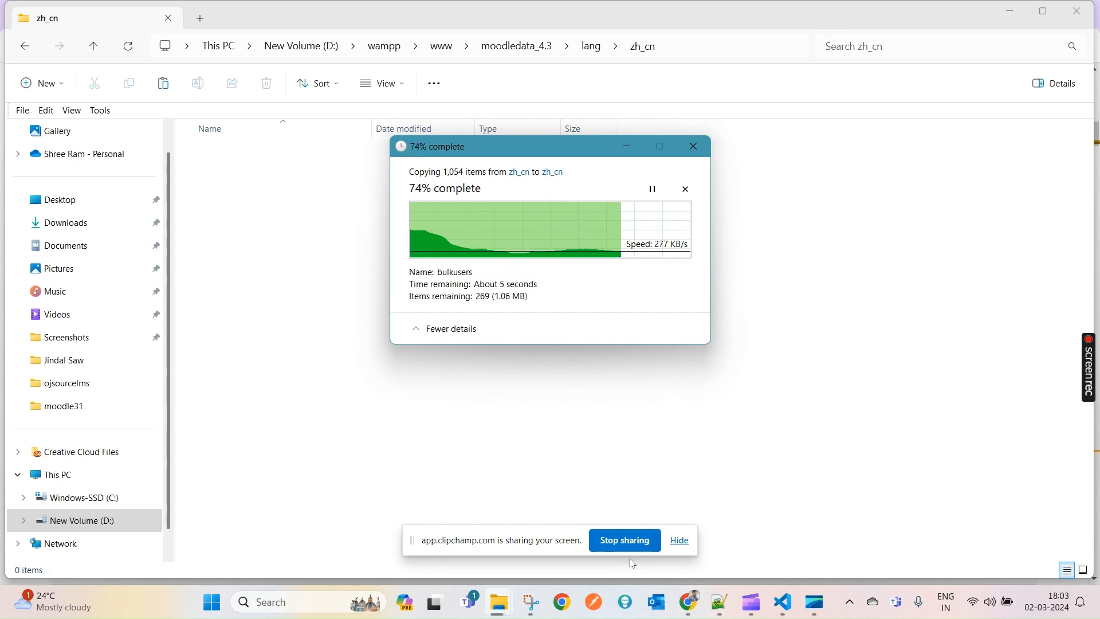
- In Chrome's Translation - MoodleDocs tab, load a shortened local Moodle address
{"action": "mouse_move", "coordinate": [689, 596]}
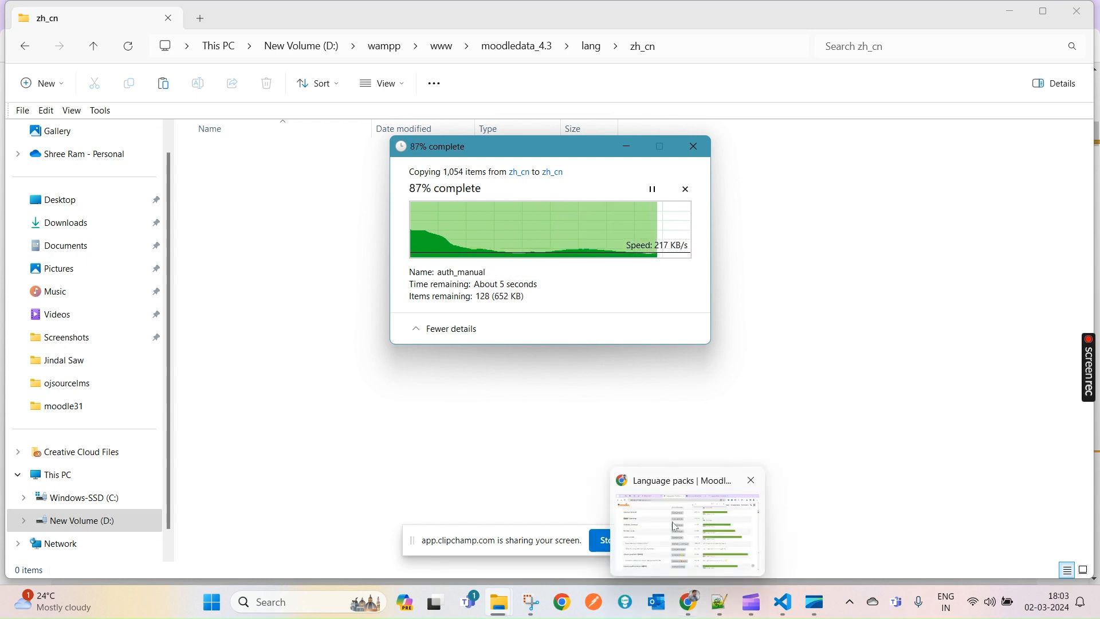
{"action": "left_click", "coordinate": [689, 596]}
{"action": "left_click", "coordinate": [302, 12]}
{"action": "left_click", "coordinate": [607, 15]}
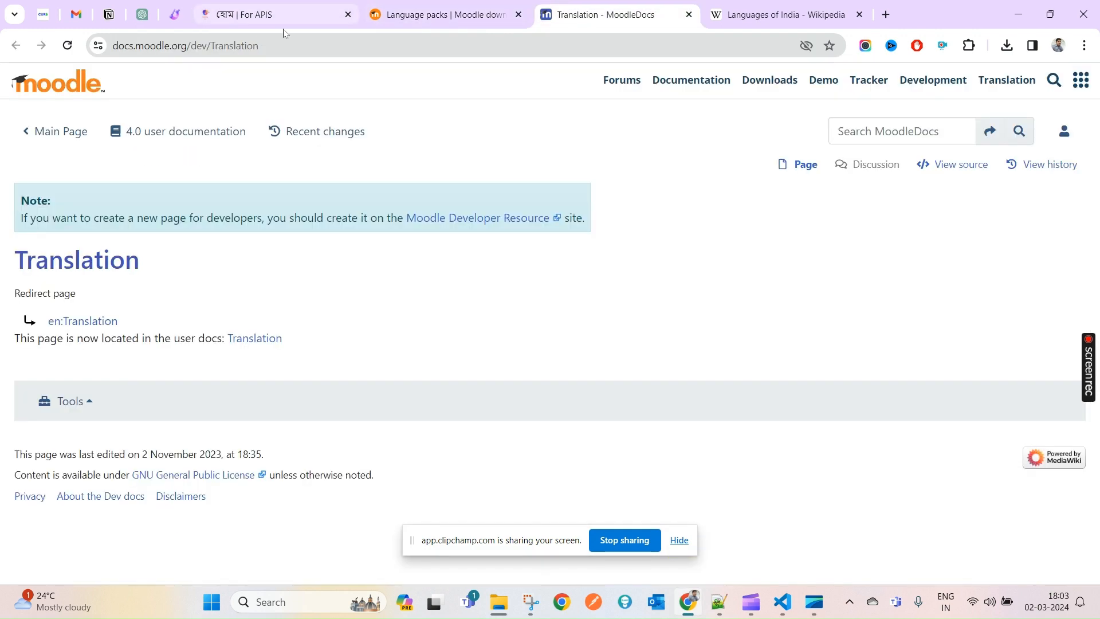
{"action": "left_click", "coordinate": [431, 47]}
{"action": "type", "text": "local"}
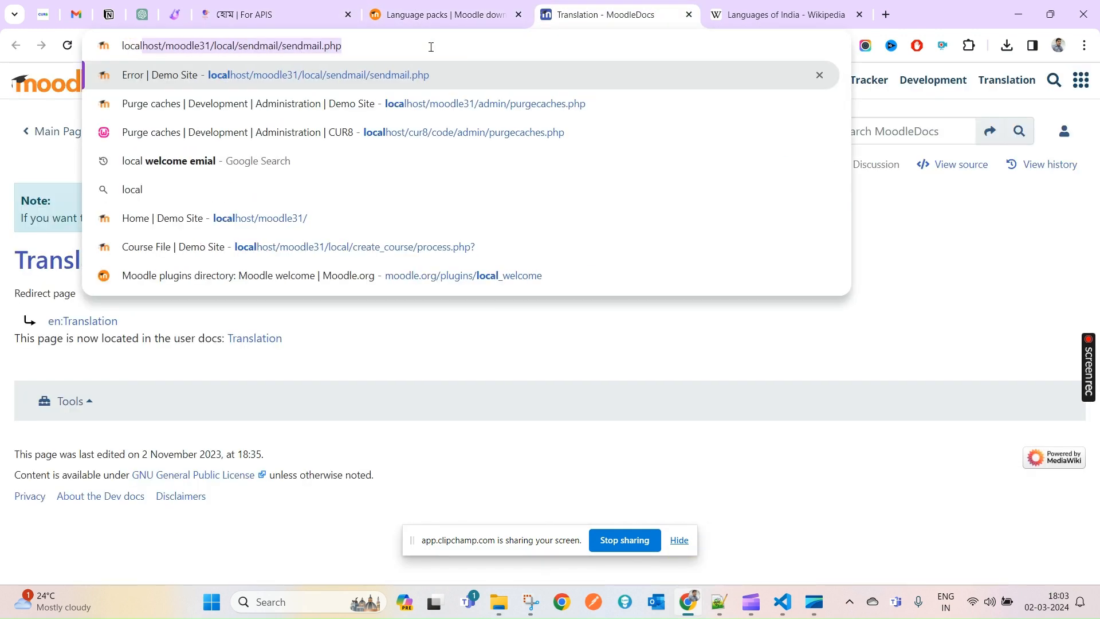
{"action": "key", "text": "Right"}
{"action": "key", "text": "BackSpace"}
{"action": "key", "text": "BackSpace"}
{"action": "key", "text": "BackSpace"}
{"action": "key", "text": "BackSpace"}
{"action": "key", "text": "BackSpace"}
{"action": "key", "text": "BackSpace"}
{"action": "key", "text": "BackSpace"}
{"action": "key", "text": "BackSpace"}
{"action": "key", "text": "BackSpace"}
{"action": "key", "text": "BackSpace"}
{"action": "key", "text": "BackSpace"}
{"action": "key", "text": "BackSpace"}
{"action": "key", "text": "BackSpace"}
{"action": "key", "text": "BackSpace"}
{"action": "key", "text": "BackSpace"}
{"action": "key", "text": "BackSpace"}
{"action": "key", "text": "BackSpace"}
{"action": "key", "text": "BackSpace"}
{"action": "key", "text": "BackSpace"}
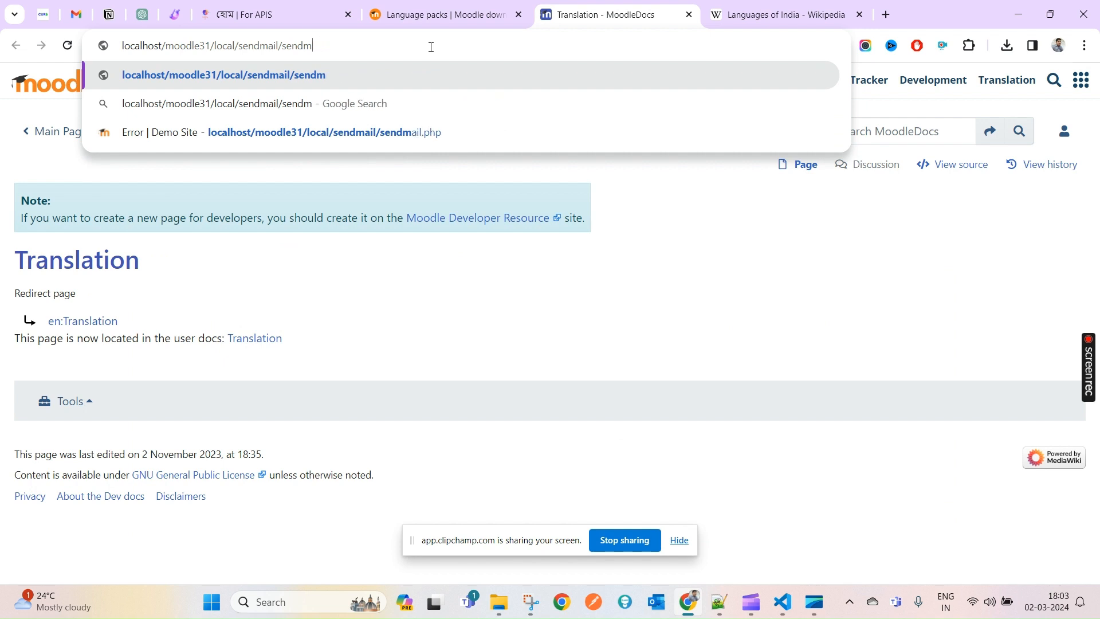
{"action": "key", "text": "BackSpace"}
{"action": "key", "text": "BackSpace"}
{"action": "key", "text": "BackSpace"}
{"action": "key", "text": "BackSpace"}
{"action": "key", "text": "BackSpace"}
{"action": "key", "text": "BackSpace"}
{"action": "key", "text": "BackSpace"}
{"action": "key", "text": "Return"}
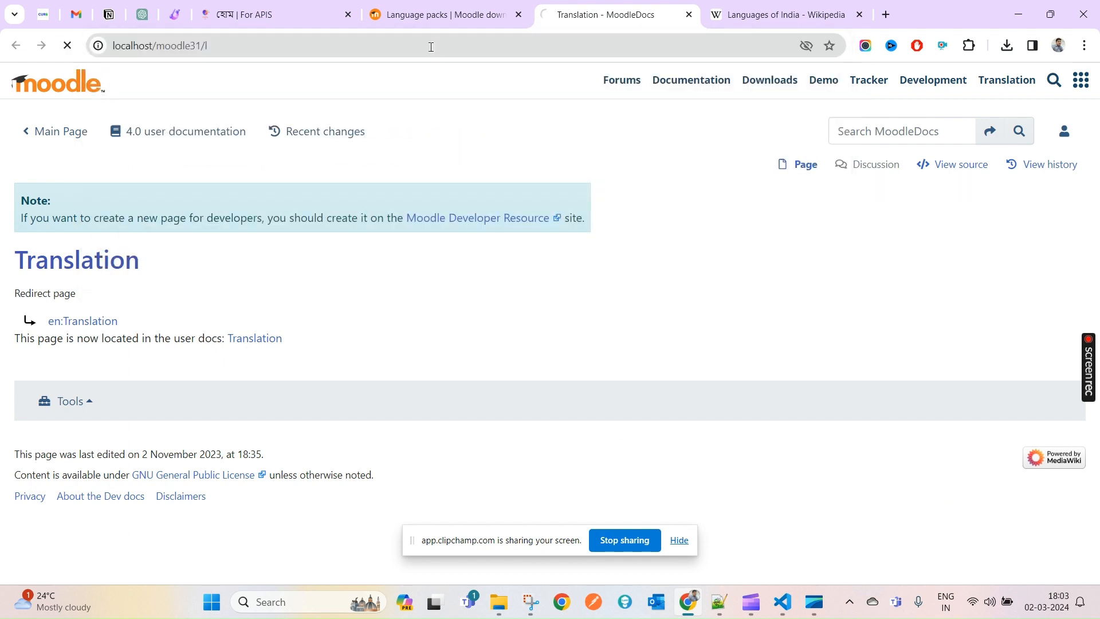
- Edit the address to localhost/moodle31 and load it, which is refused
{"action": "left_click", "coordinate": [212, 45]}
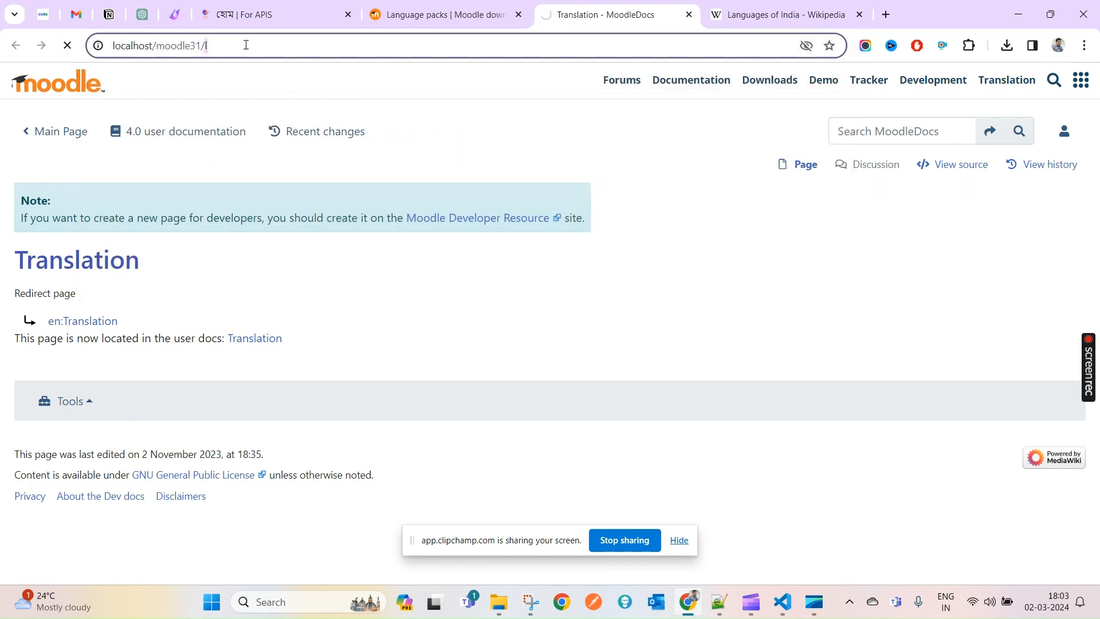
{"action": "key", "text": "BackSpace"}
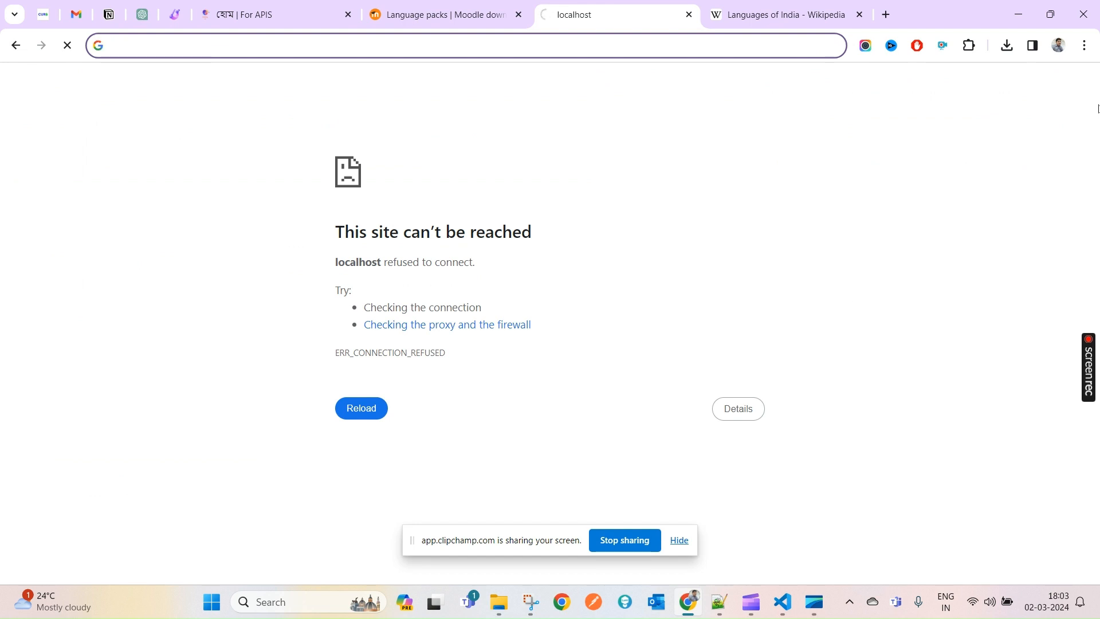
{"action": "key", "text": "ctrl+z"}
{"action": "key", "text": "Right"}
{"action": "key", "text": "BackSpace"}
{"action": "key", "text": "BackSpace"}
{"action": "key", "text": "Return"}
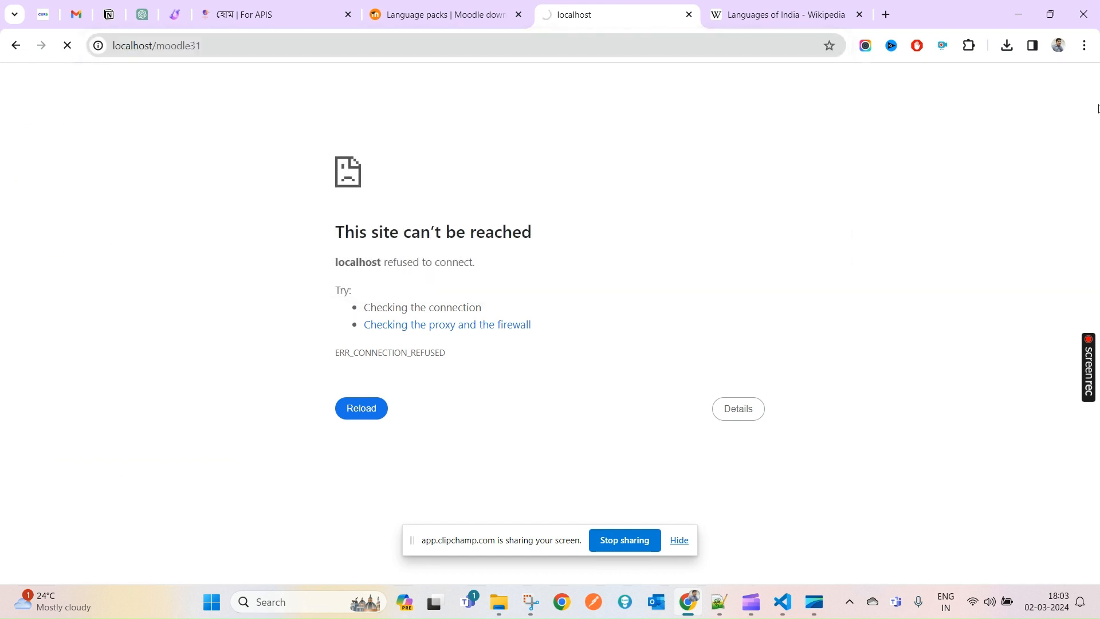
- Search Windows for 'wa' to find the local server, then dismiss the search
{"action": "left_click", "coordinate": [295, 600]}
{"action": "left_click", "coordinate": [295, 599]}
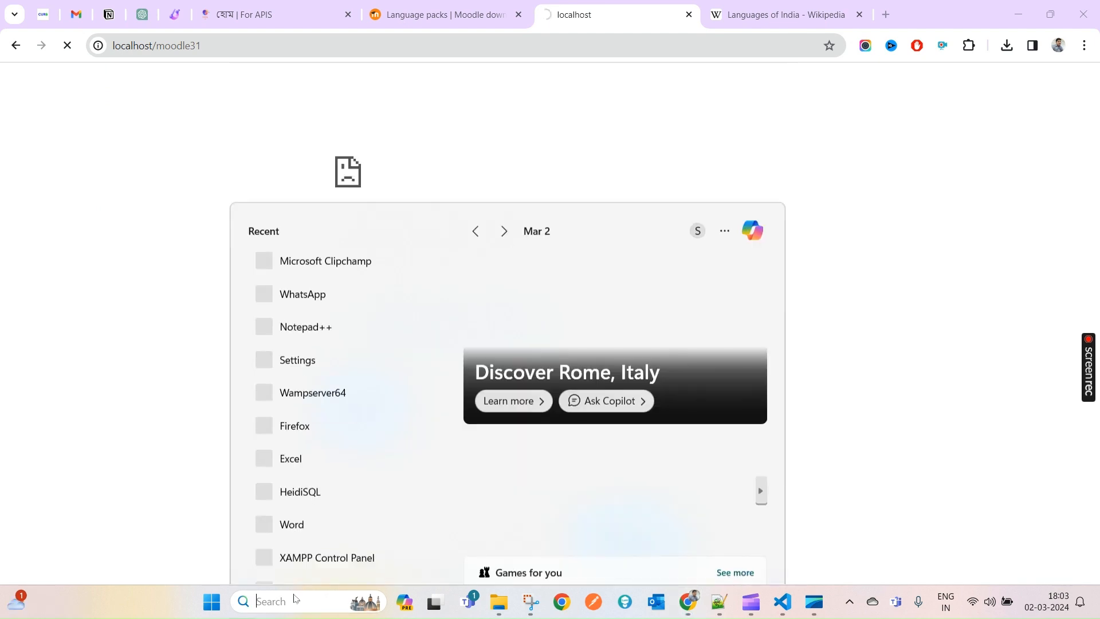
{"action": "left_click", "coordinate": [283, 602]}
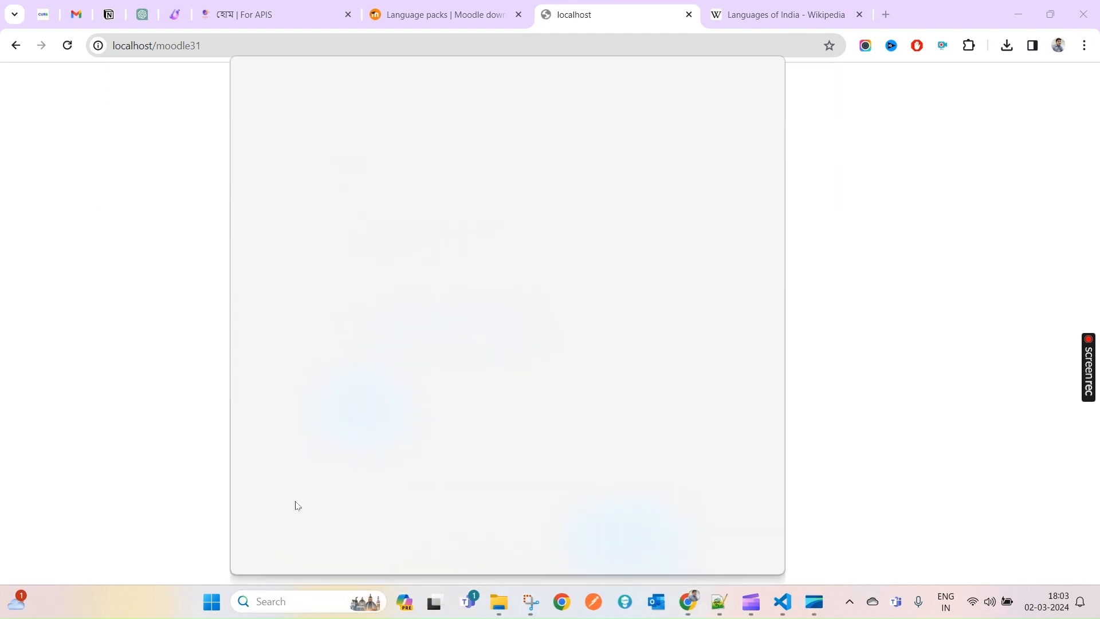
{"action": "type", "text": "wampserver64"}
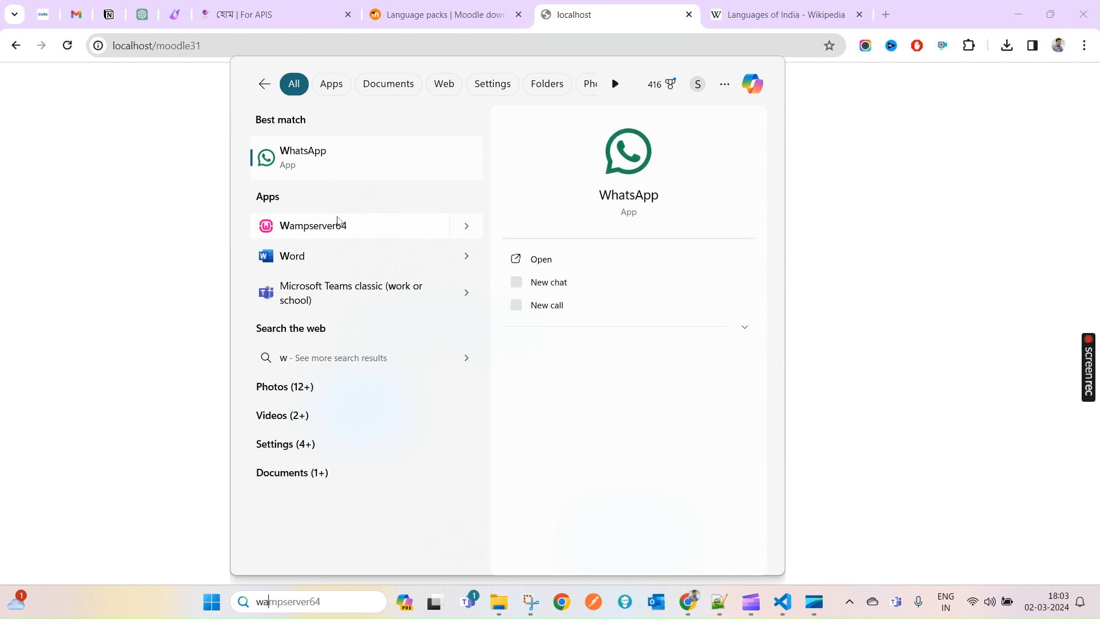
{"action": "key", "text": "Return"}
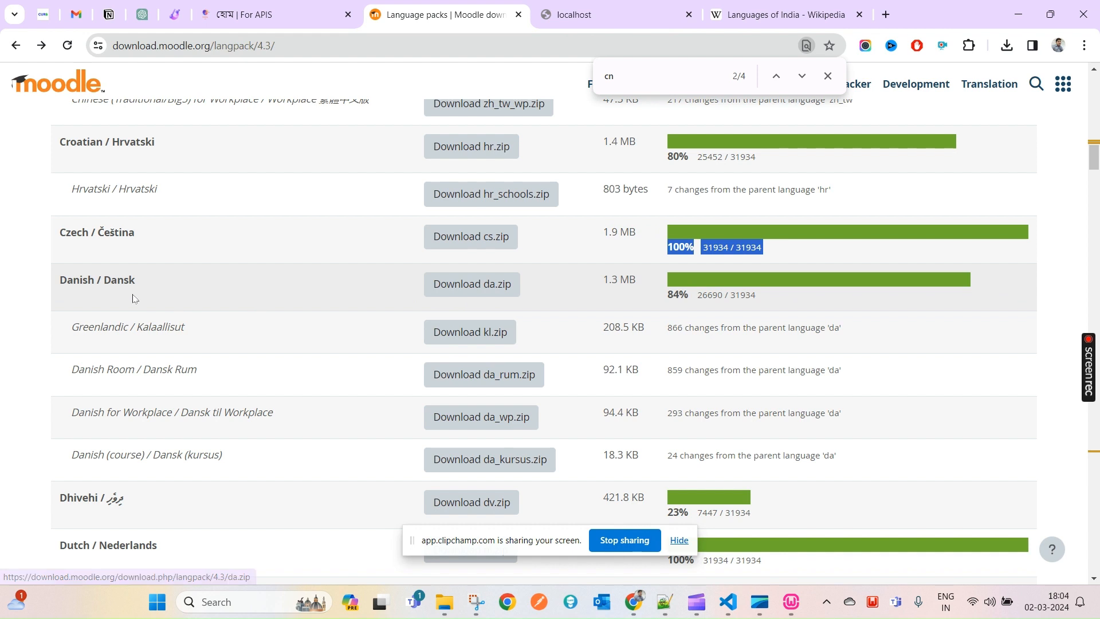
- Search the language packs page for 'hindi', then for 'engli'
{"action": "triple_click", "coordinate": [95, 280]}
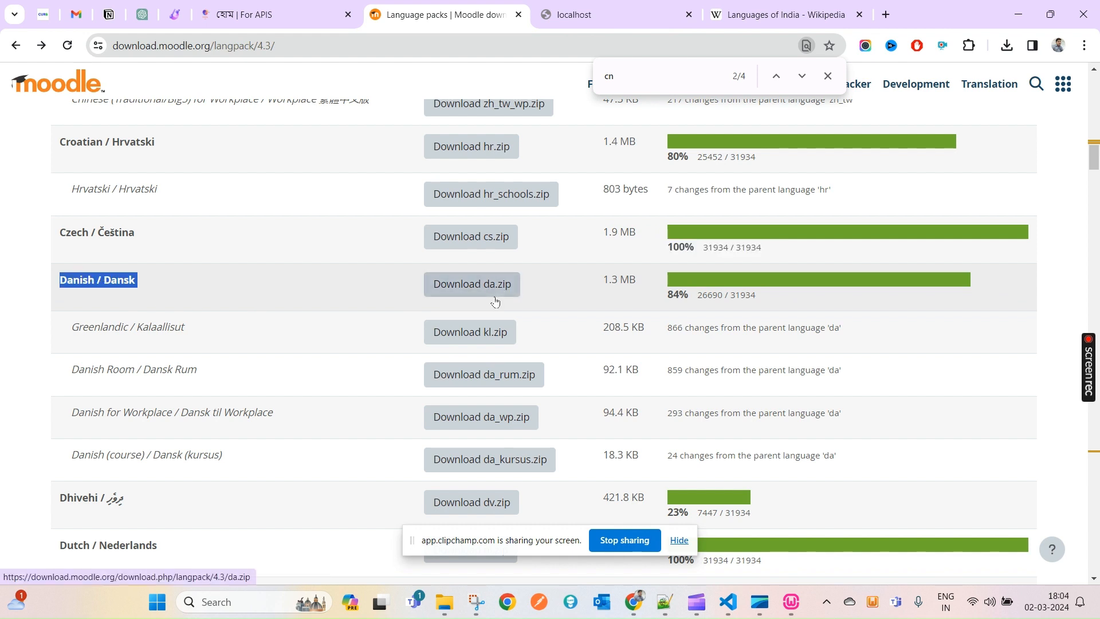
{"action": "left_click", "coordinate": [630, 73]}
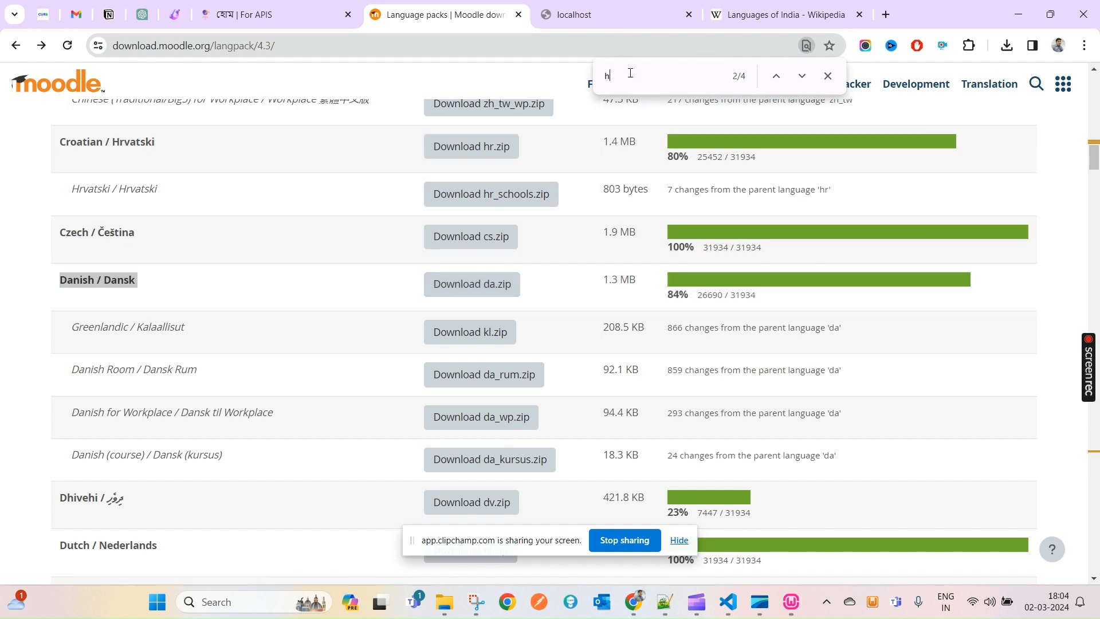
{"action": "type", "text": "hindi"}
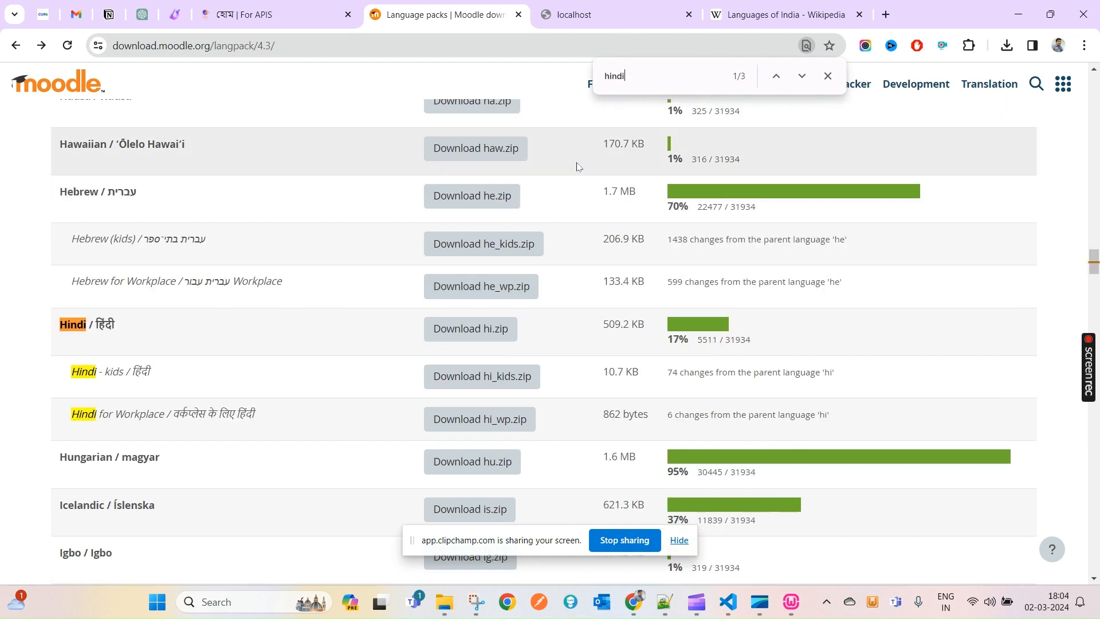
{"action": "double_click", "coordinate": [651, 73]}
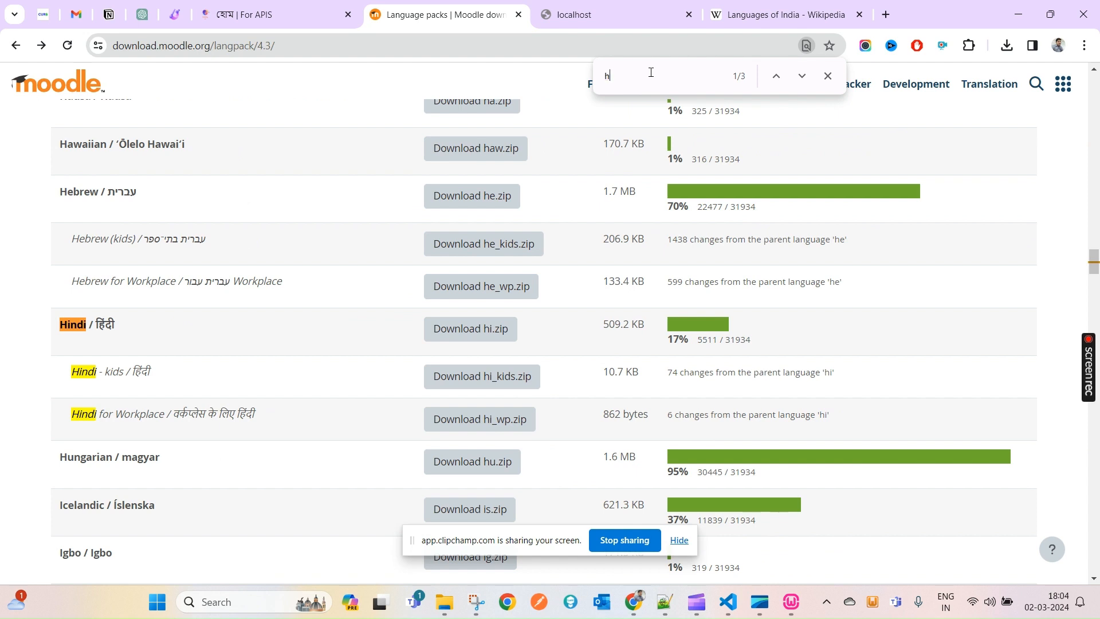
{"action": "type", "text": "hi"}
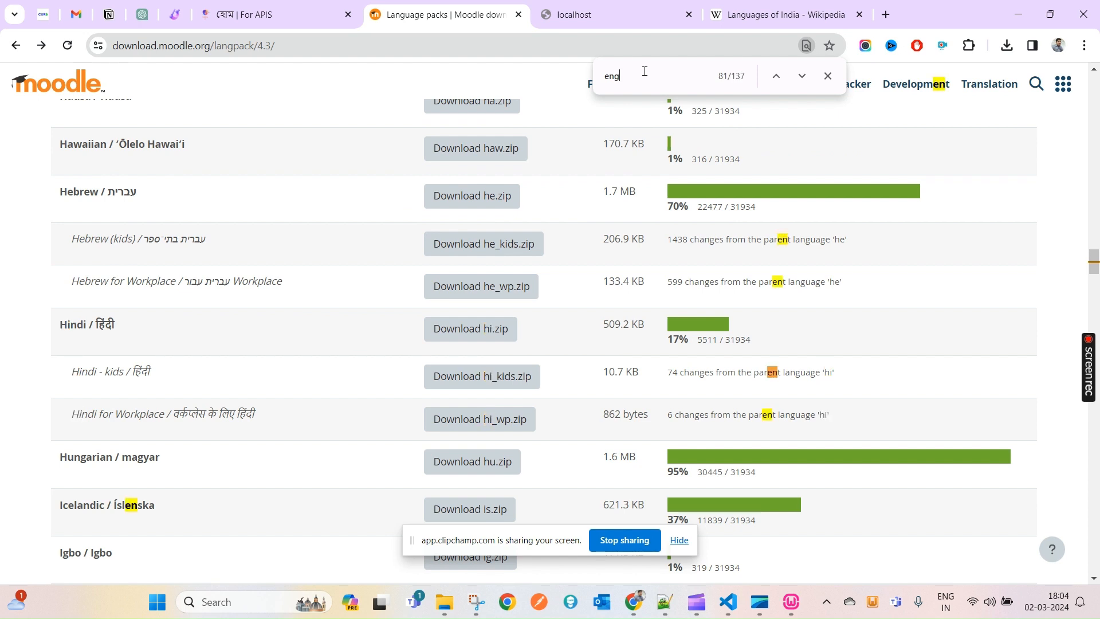
{"action": "type", "text": "li"}
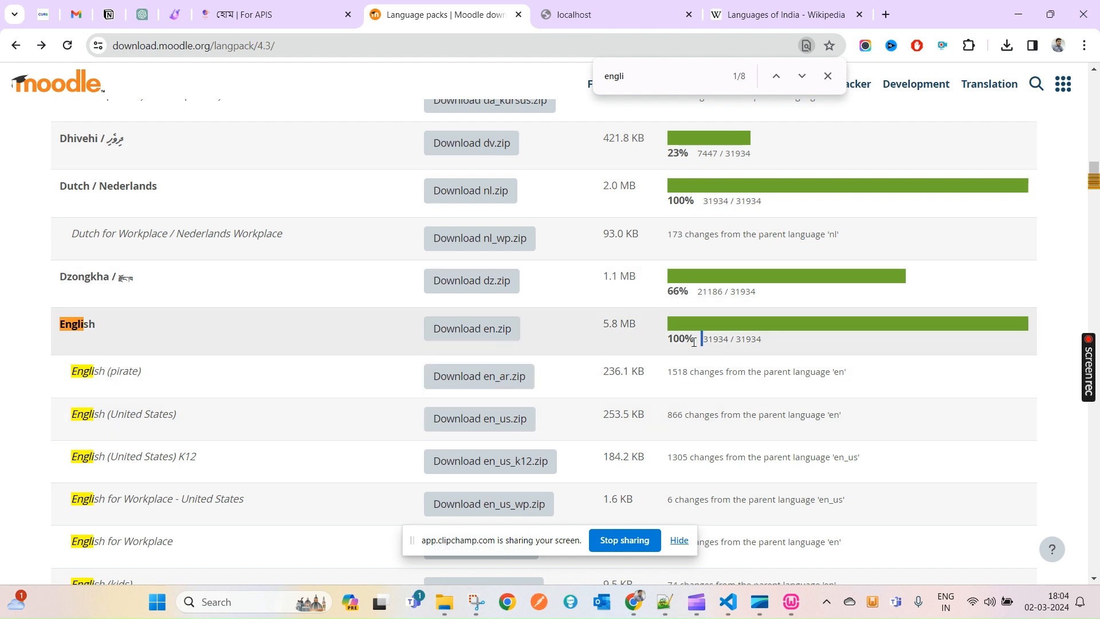
- Highlight English's 31934 string counts and the Dutch / Nederlands name
{"action": "double_click", "coordinate": [711, 341]}
{"action": "double_click", "coordinate": [738, 342]}
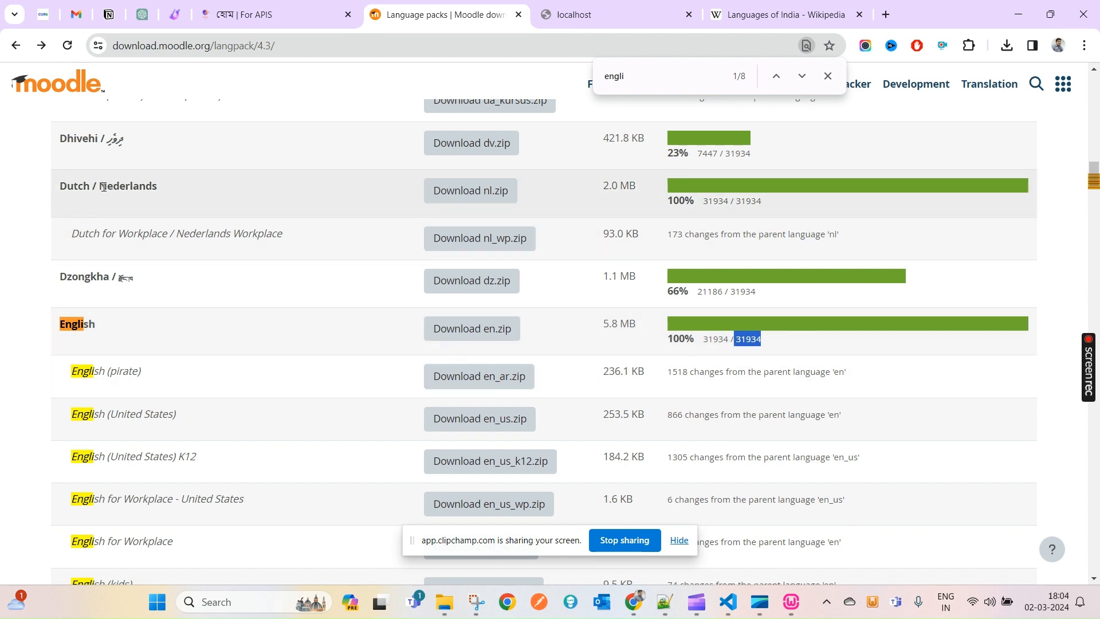
{"action": "double_click", "coordinate": [71, 187]}
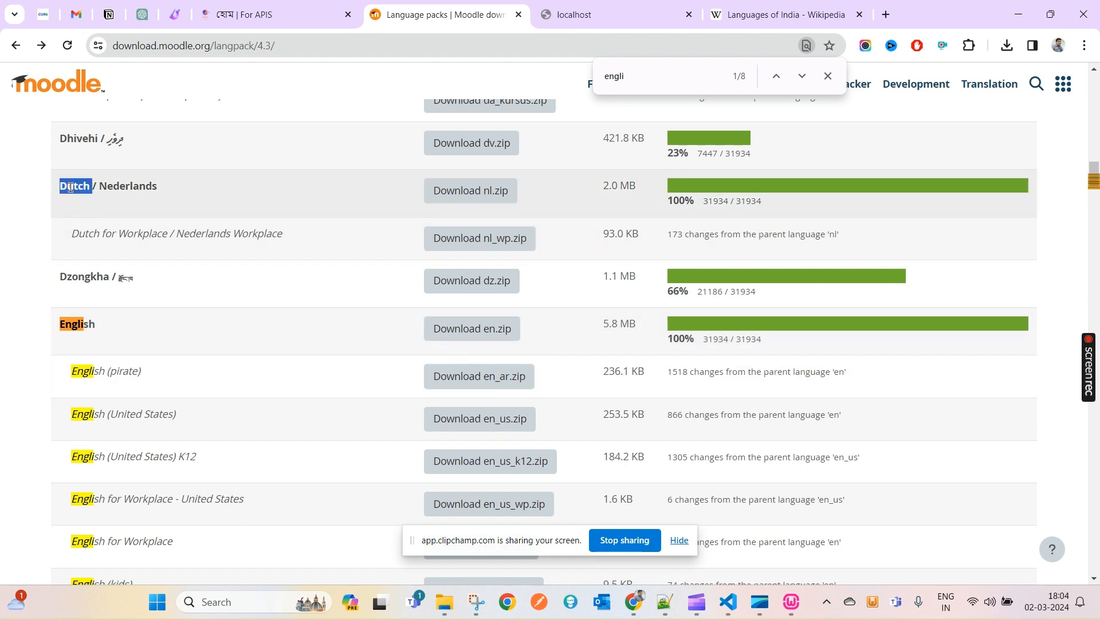
{"action": "double_click", "coordinate": [126, 187]}
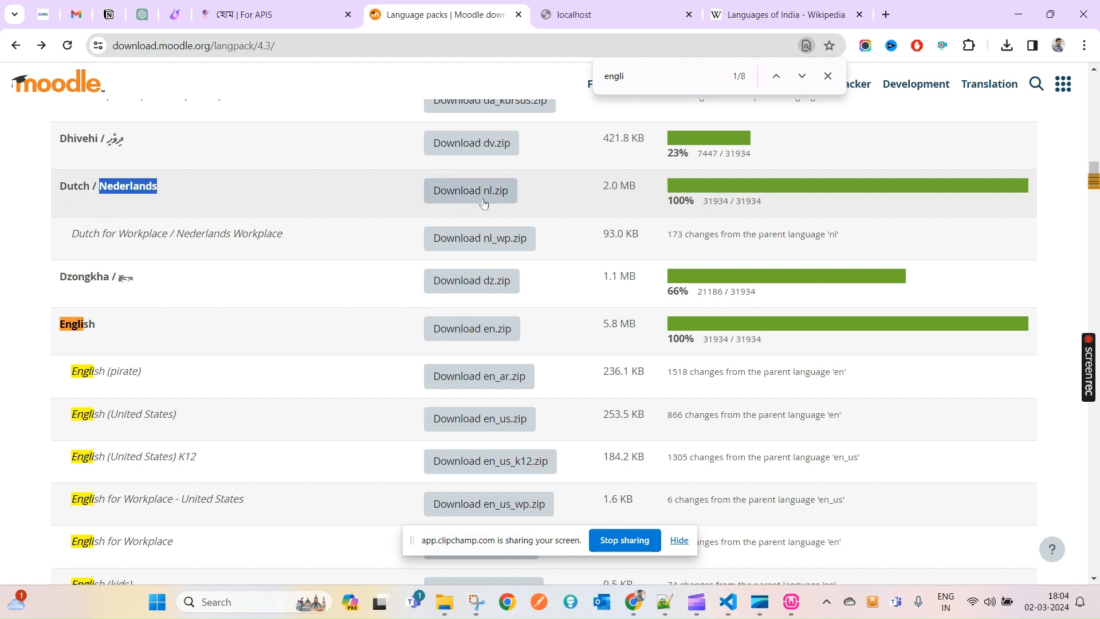
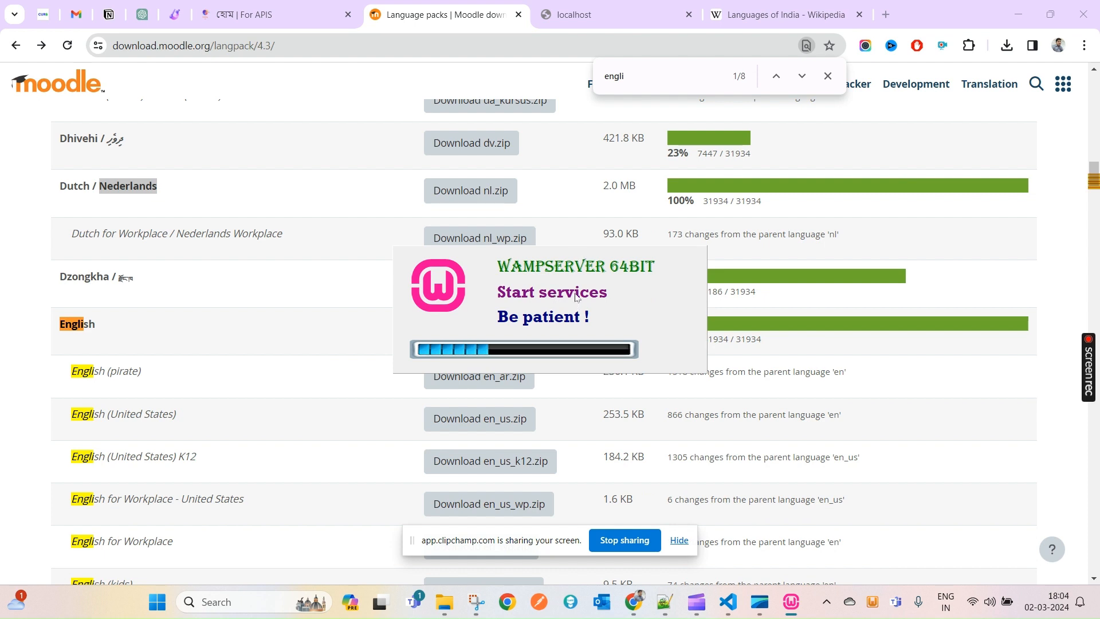
- Switch to the 'হোম | For APIS' Moodle site tab, which displays in Bengali
{"action": "left_click", "coordinate": [299, 5]}
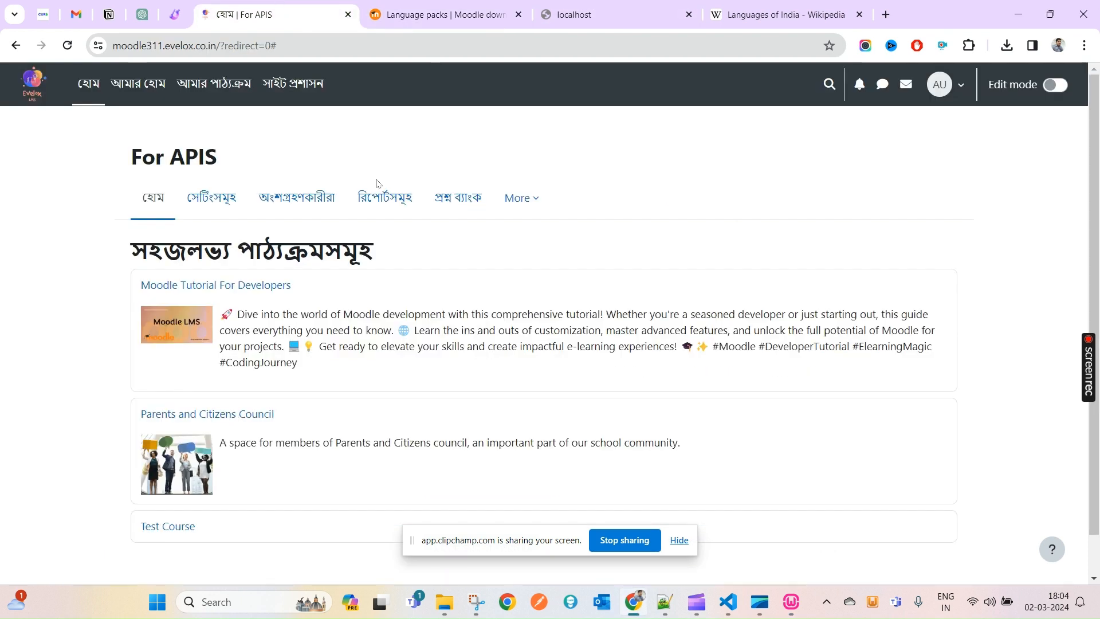
- Dismiss the translation offer and switch the site interface to English (en)
{"action": "left_click", "coordinate": [14, 95]}
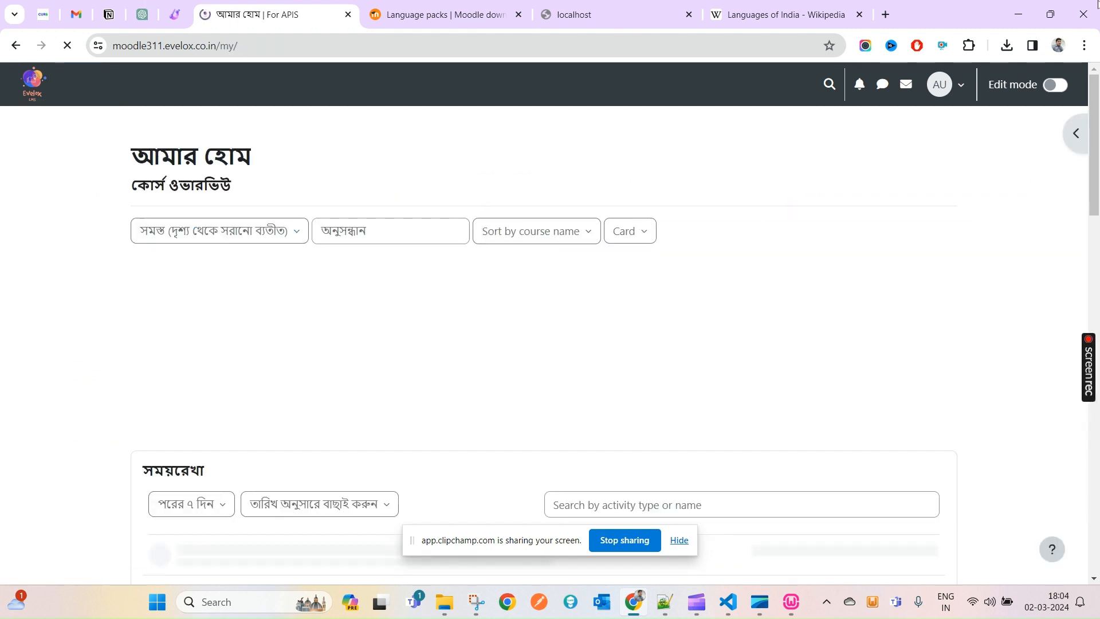
{"action": "left_click", "coordinate": [825, 76]}
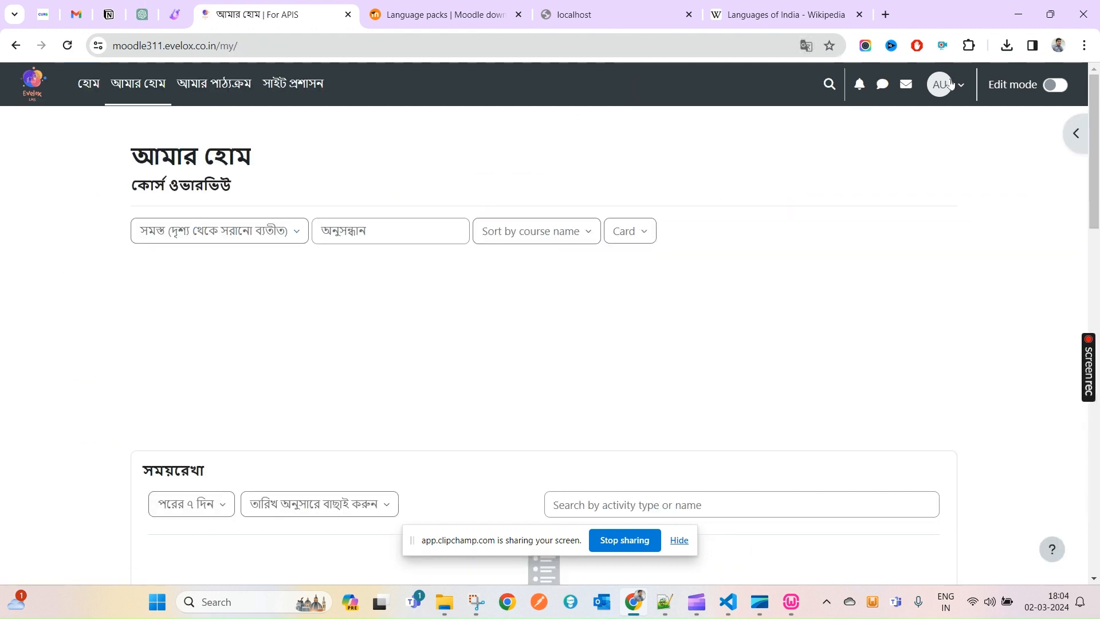
{"action": "left_click", "coordinate": [950, 84]}
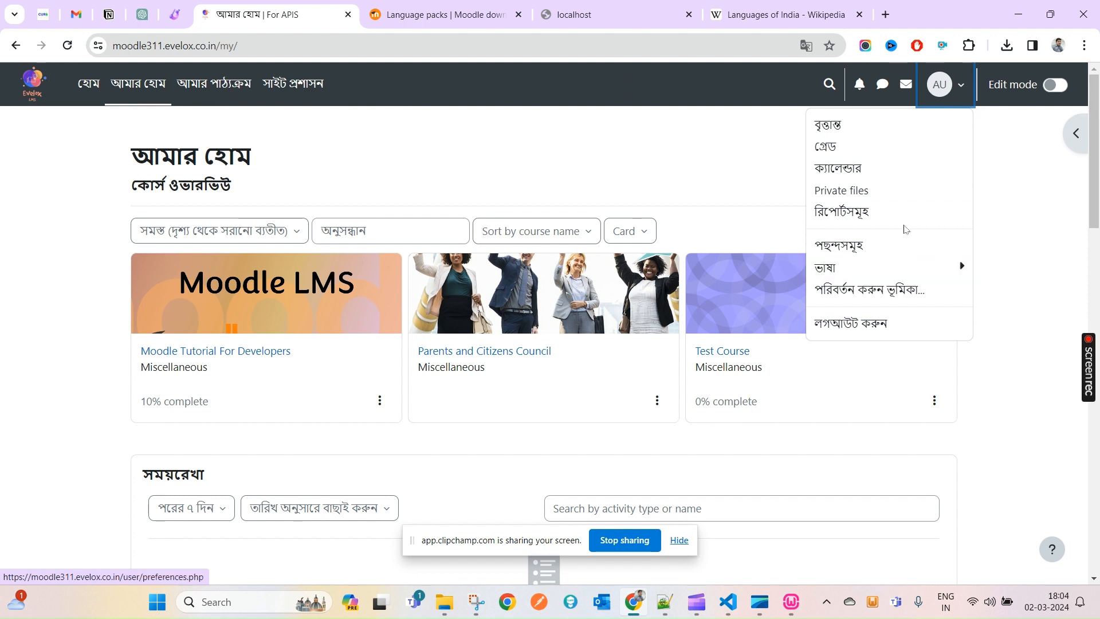
{"action": "left_click", "coordinate": [898, 268]}
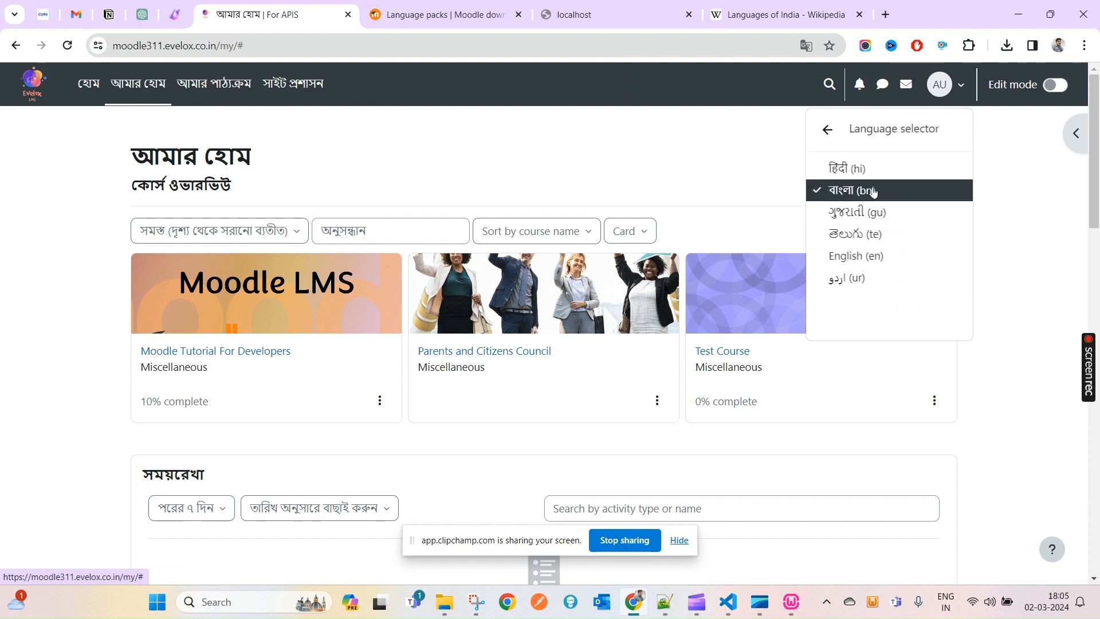
{"action": "left_click", "coordinate": [855, 257]}
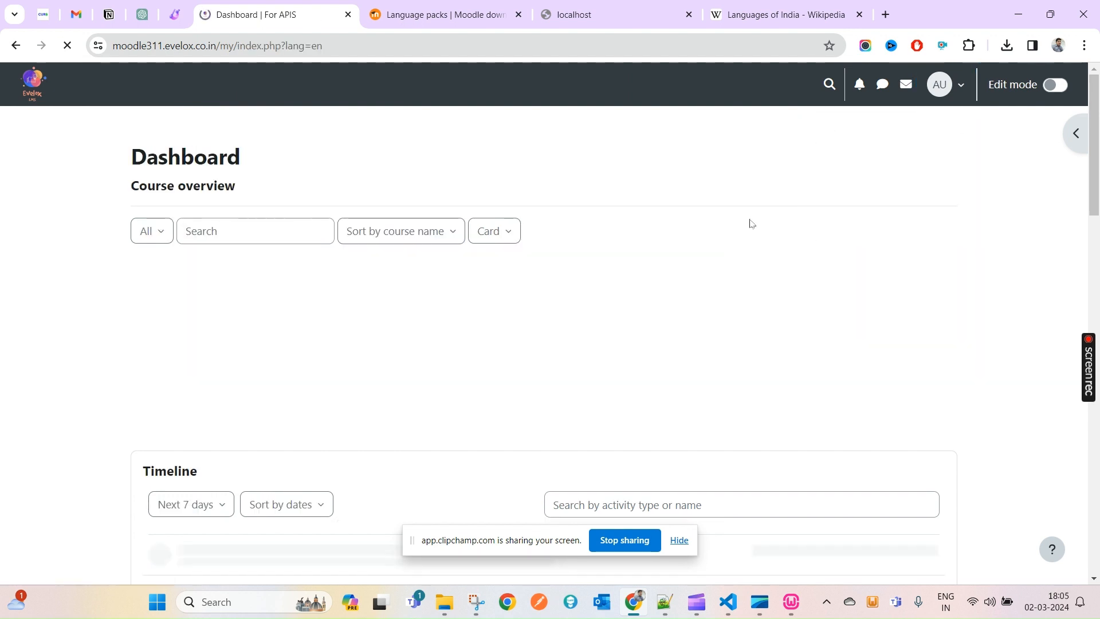
{"action": "double_click", "coordinate": [961, 95]}
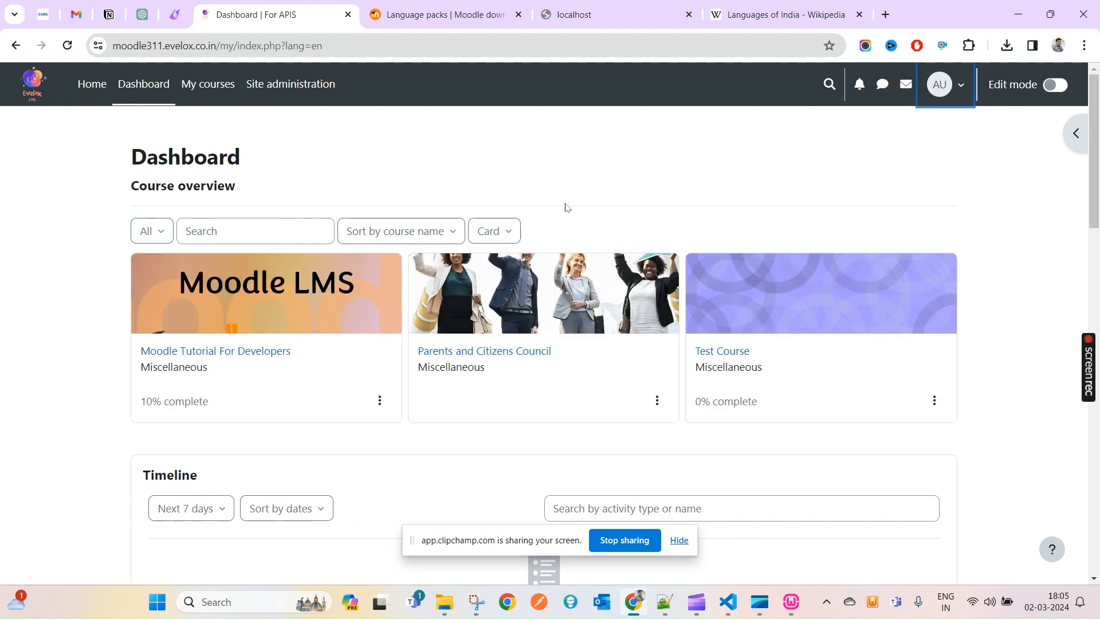
{"action": "left_click", "coordinate": [469, 102]}
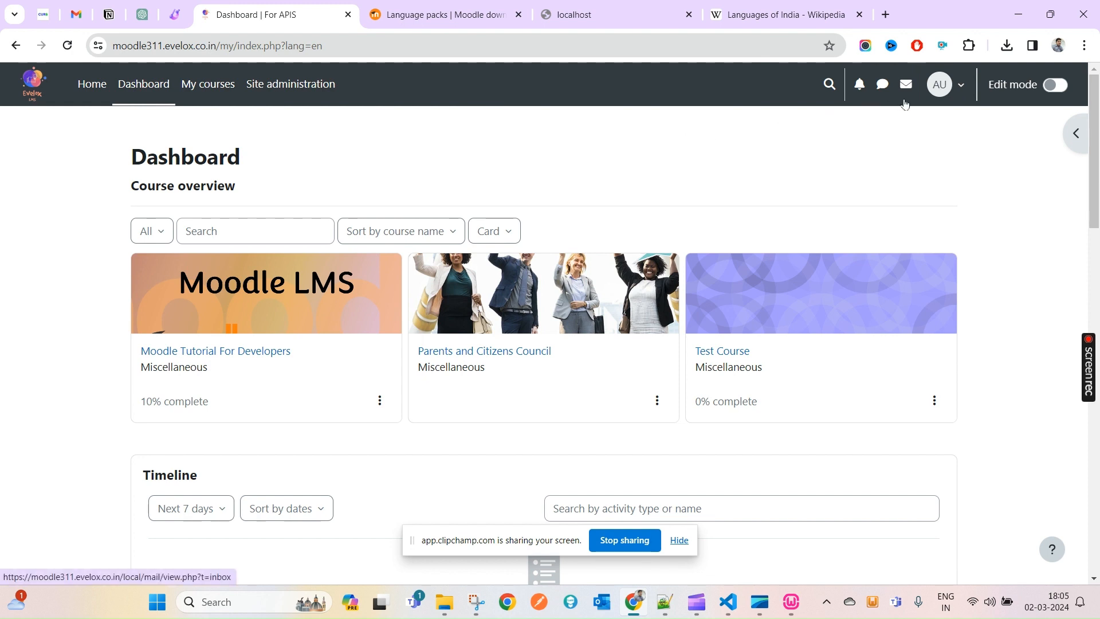
- Go to the admin's Preferences page from the user account menu
{"action": "left_click", "coordinate": [955, 87]}
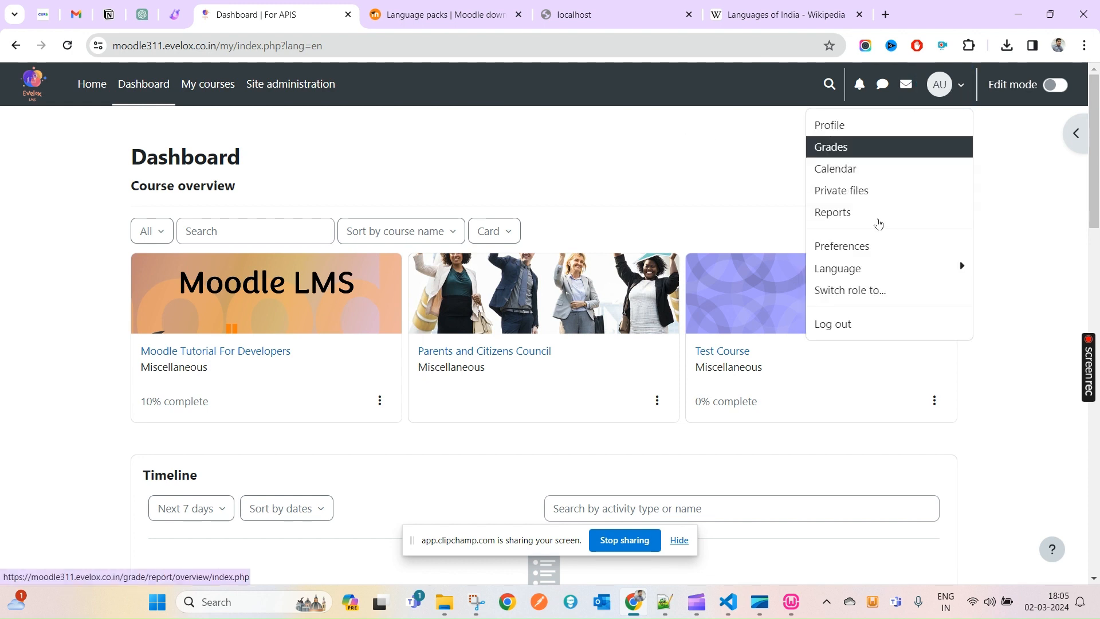
{"action": "left_click", "coordinate": [929, 268]}
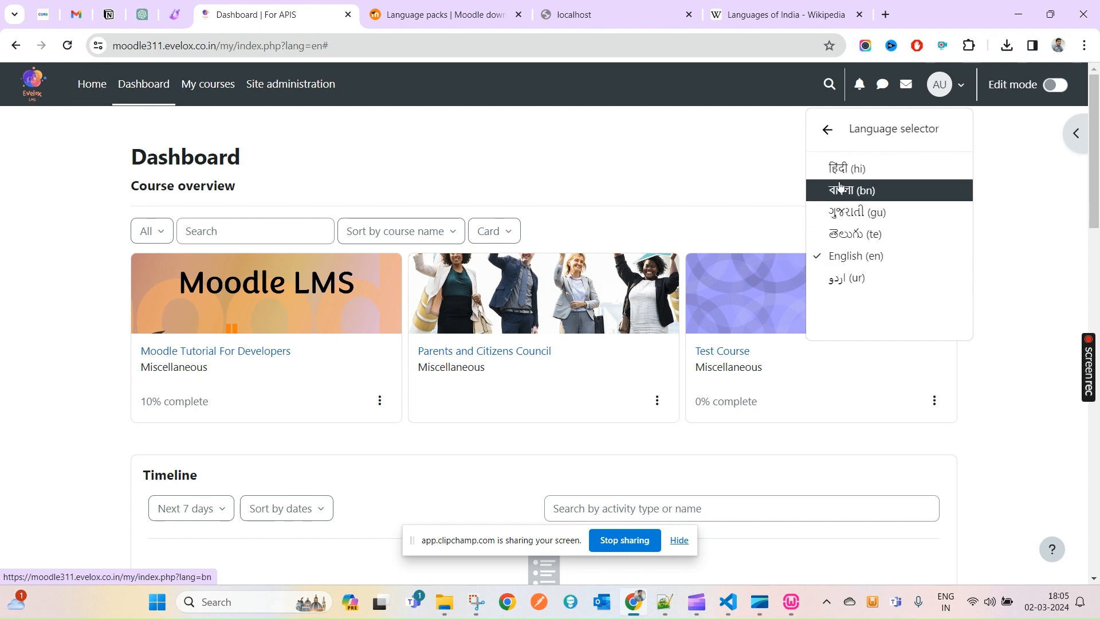
{"action": "left_click", "coordinate": [961, 86]}
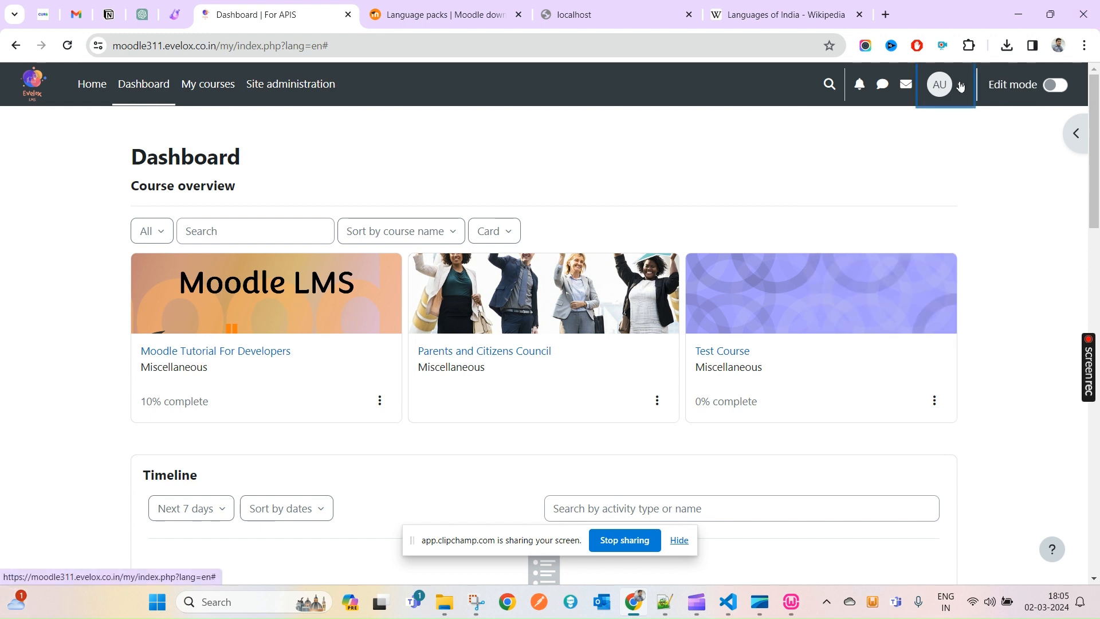
{"action": "left_click", "coordinate": [961, 86]}
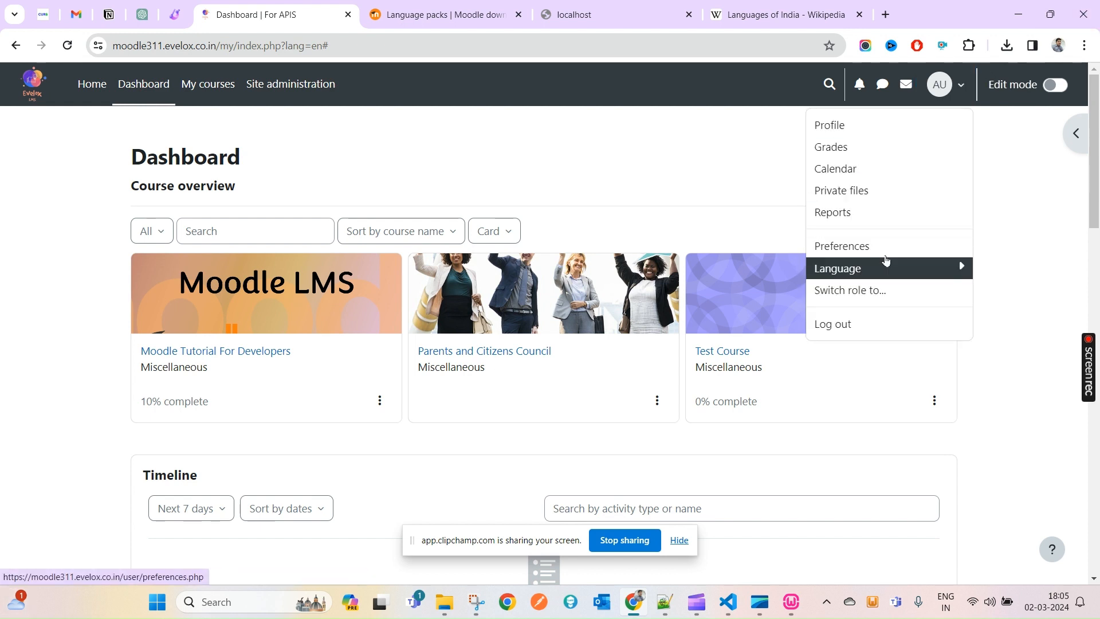
{"action": "left_click", "coordinate": [856, 248]}
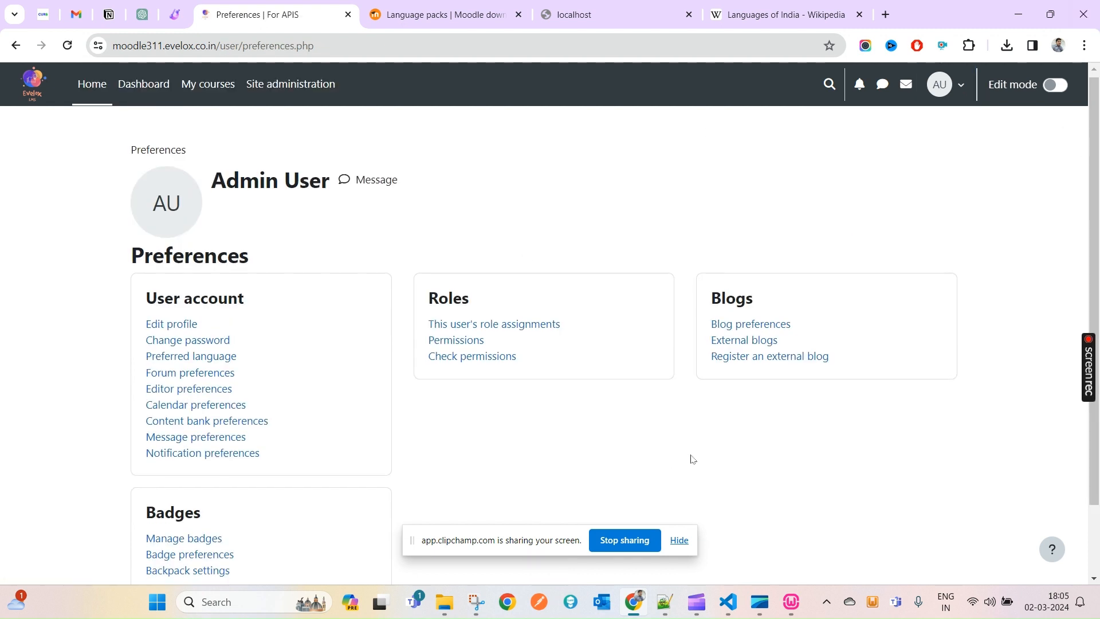
- Save हिंदी (hi) as the preferred language, then log out of the site
{"action": "scroll", "coordinate": [693, 459], "scroll_direction": "down", "scroll_amount": 1}
{"action": "key", "text": "ctrl+f"}
{"action": "type", "text": "lan"}
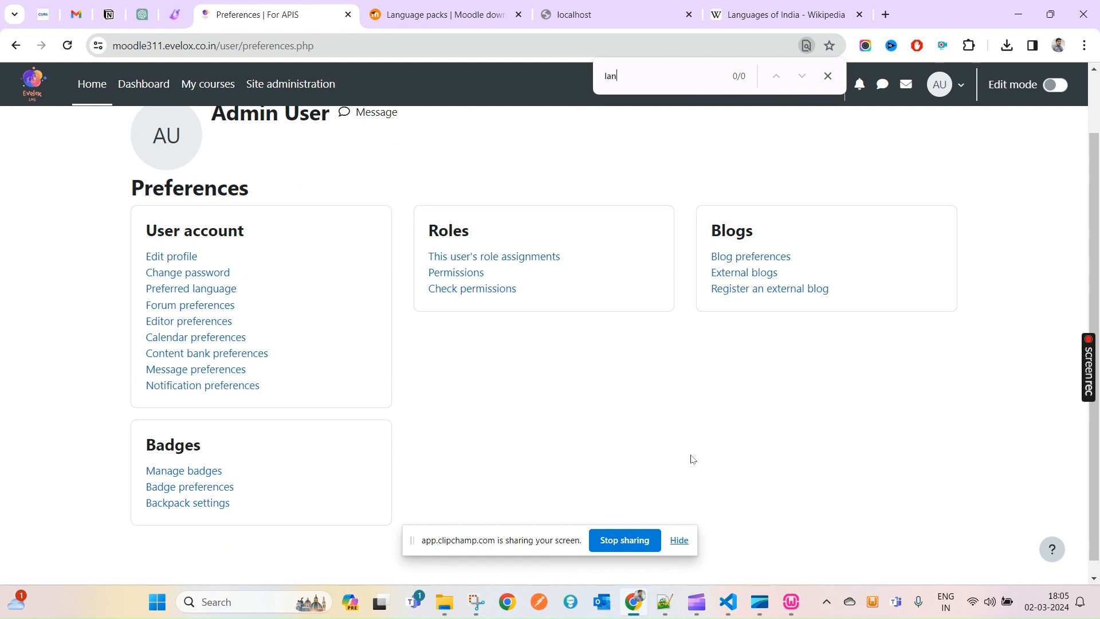
{"action": "type", "text": "ugu"}
{"action": "left_click", "coordinate": [195, 289]}
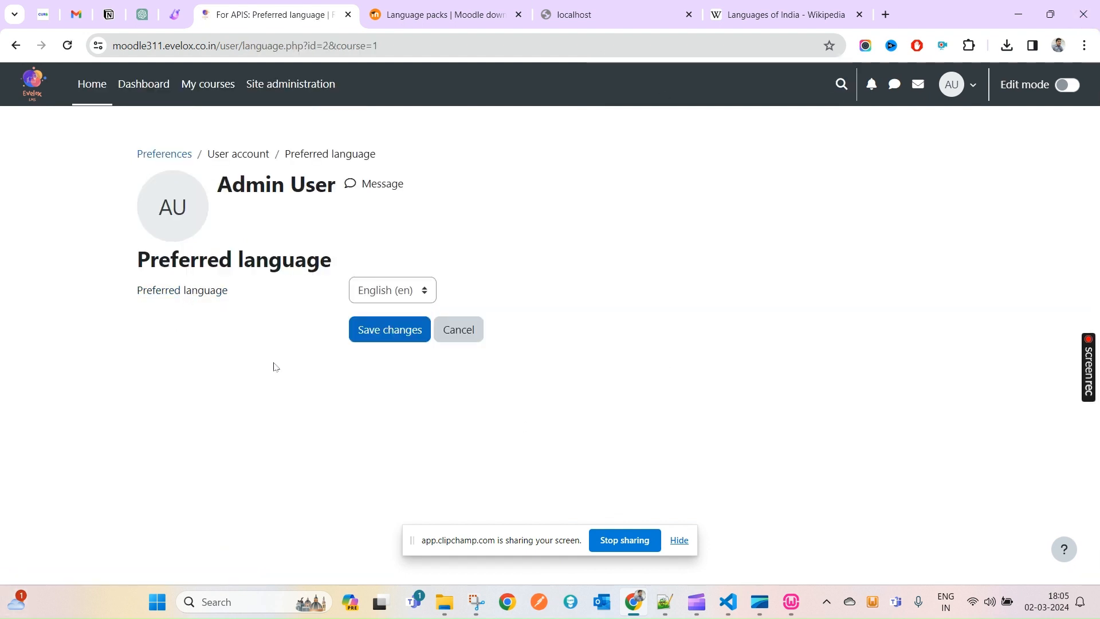
{"action": "left_click", "coordinate": [377, 291]}
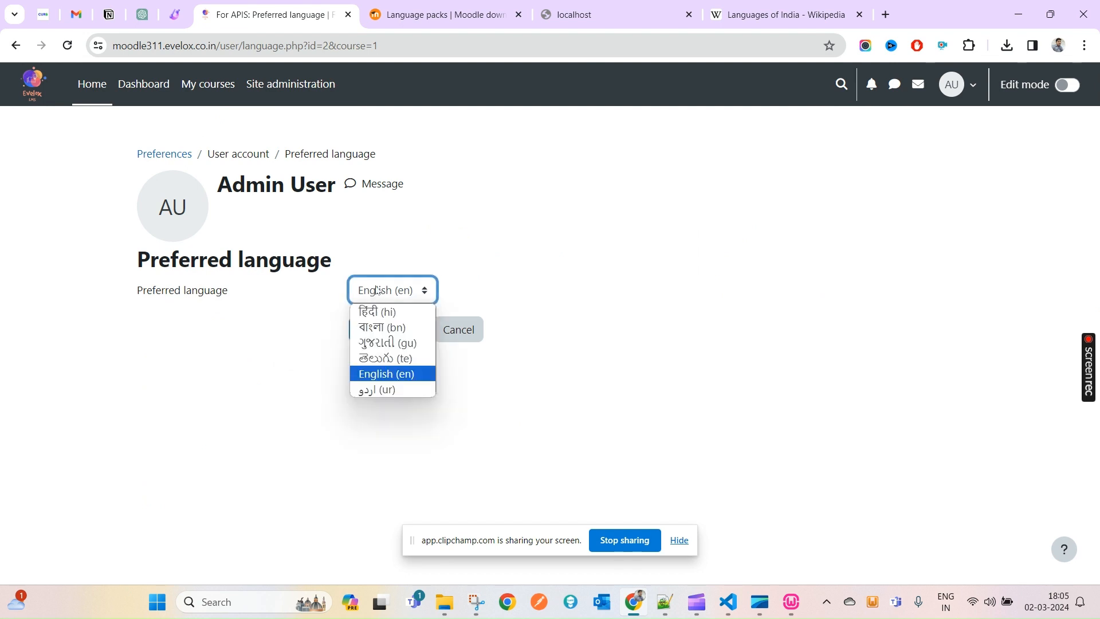
{"action": "left_click", "coordinate": [395, 313]}
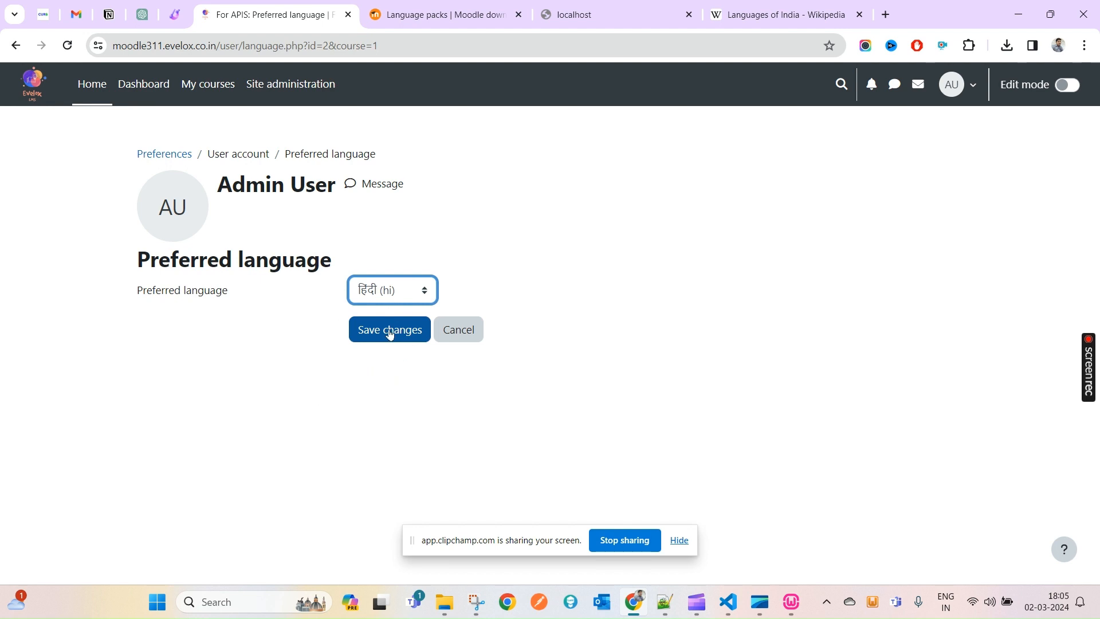
{"action": "left_click", "coordinate": [391, 333]}
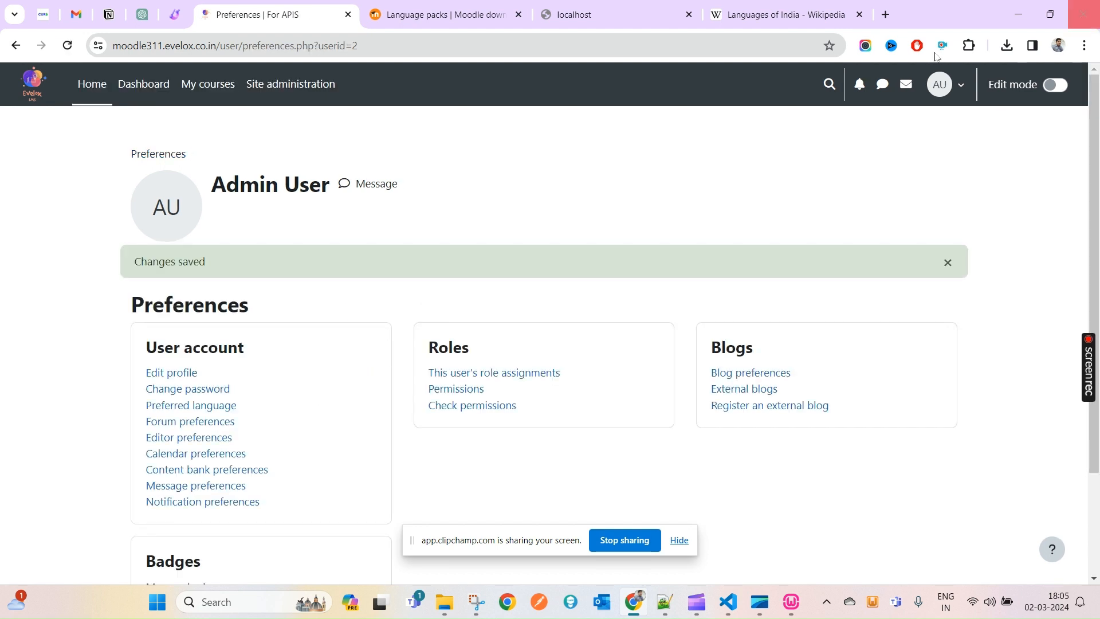
{"action": "left_click", "coordinate": [961, 86]}
{"action": "left_click", "coordinate": [855, 327]}
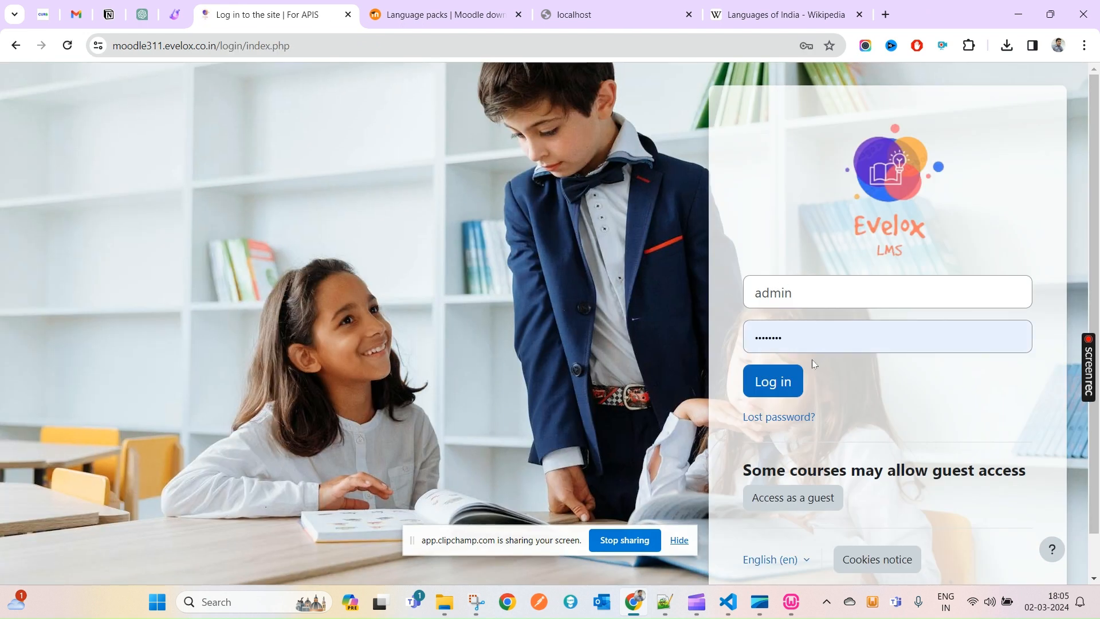
- Log in, out and back in as admin, confirming हिंदी (hi) is the checked language
{"action": "left_click", "coordinate": [774, 381]}
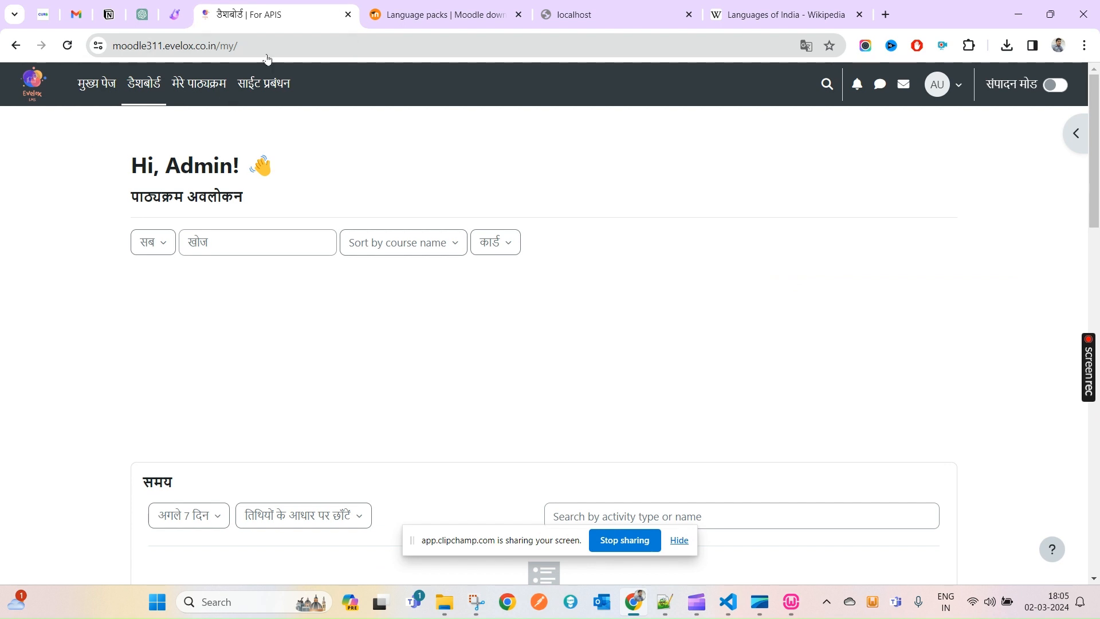
{"action": "left_click", "coordinate": [935, 106]}
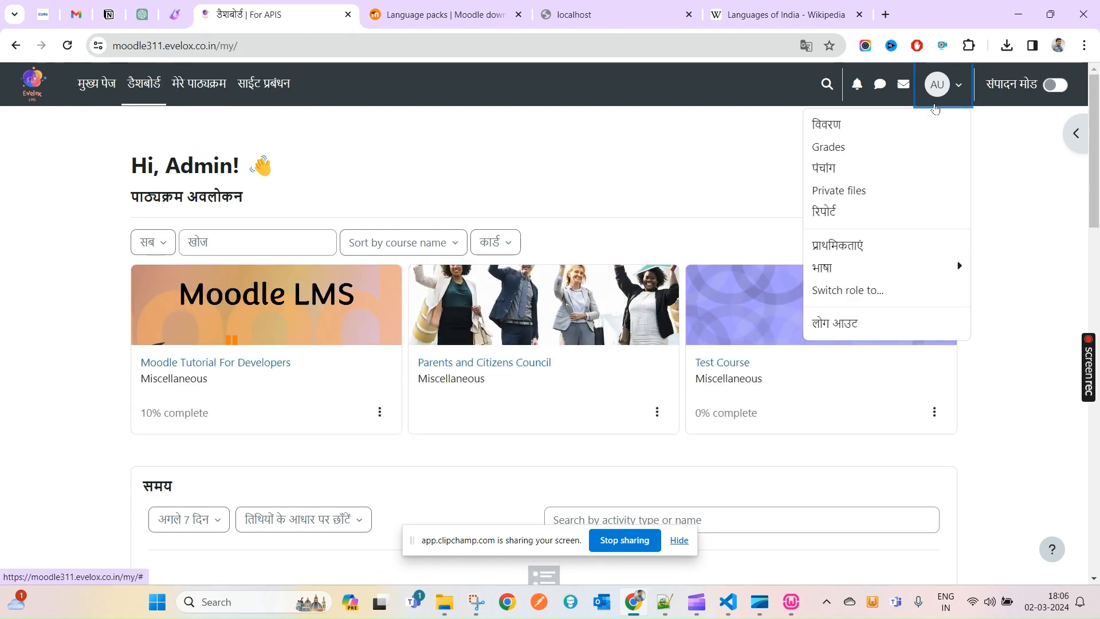
{"action": "left_click", "coordinate": [841, 322]}
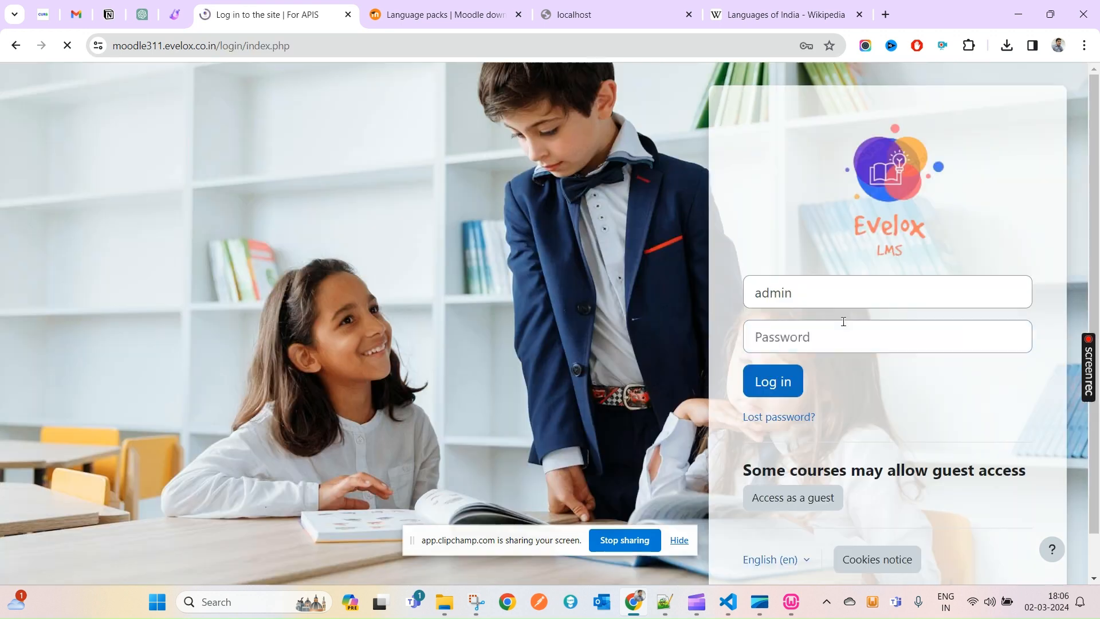
{"action": "left_click", "coordinate": [785, 387]}
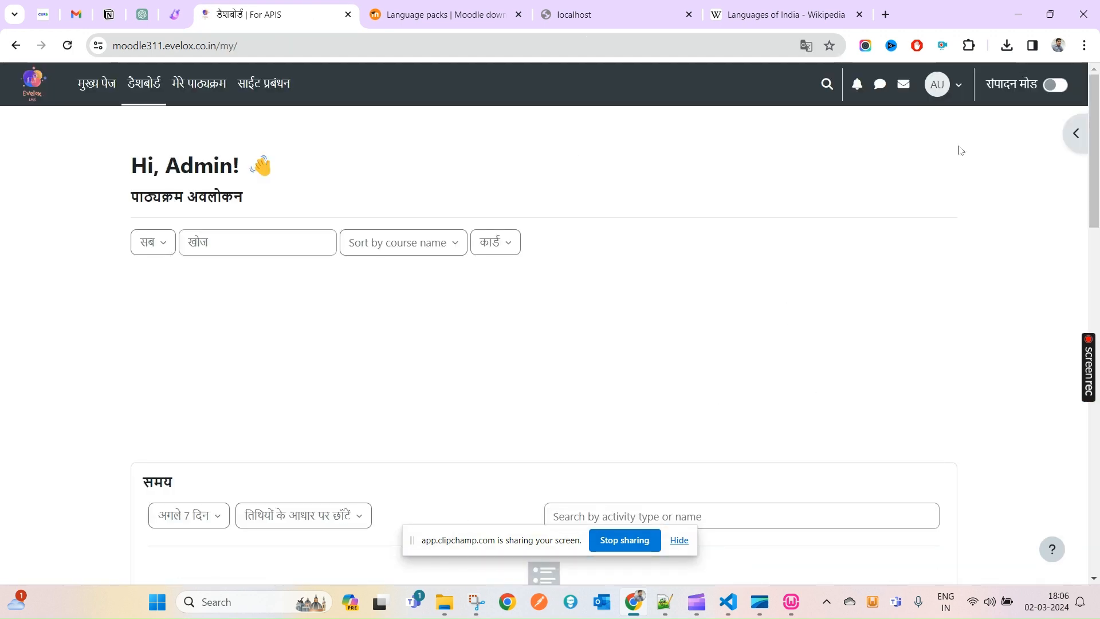
{"action": "left_click", "coordinate": [954, 91]}
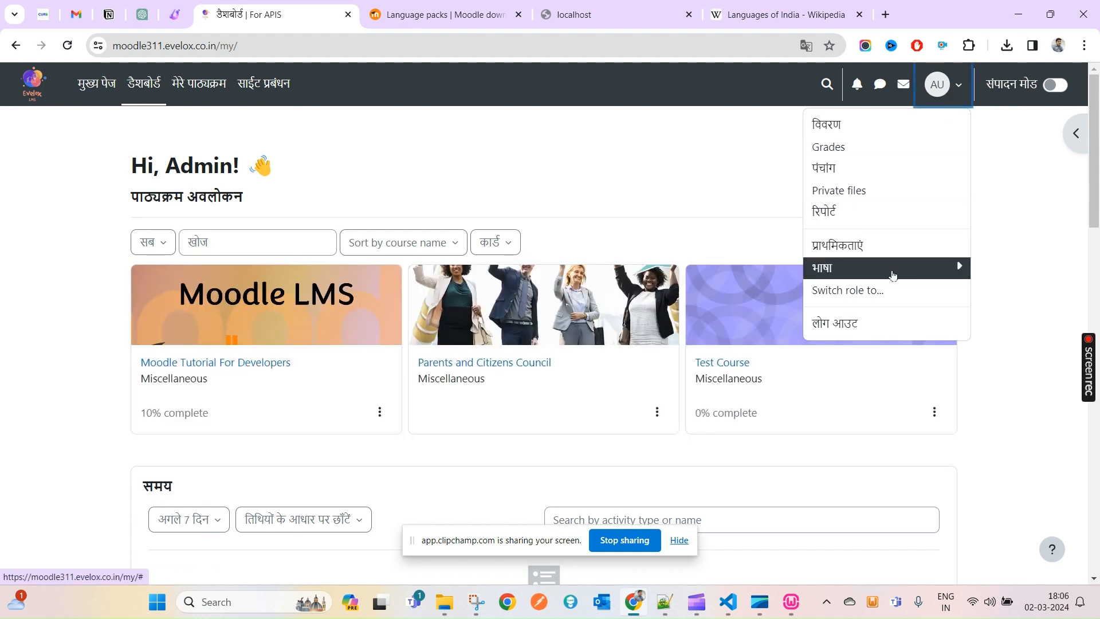
{"action": "left_click", "coordinate": [893, 274]}
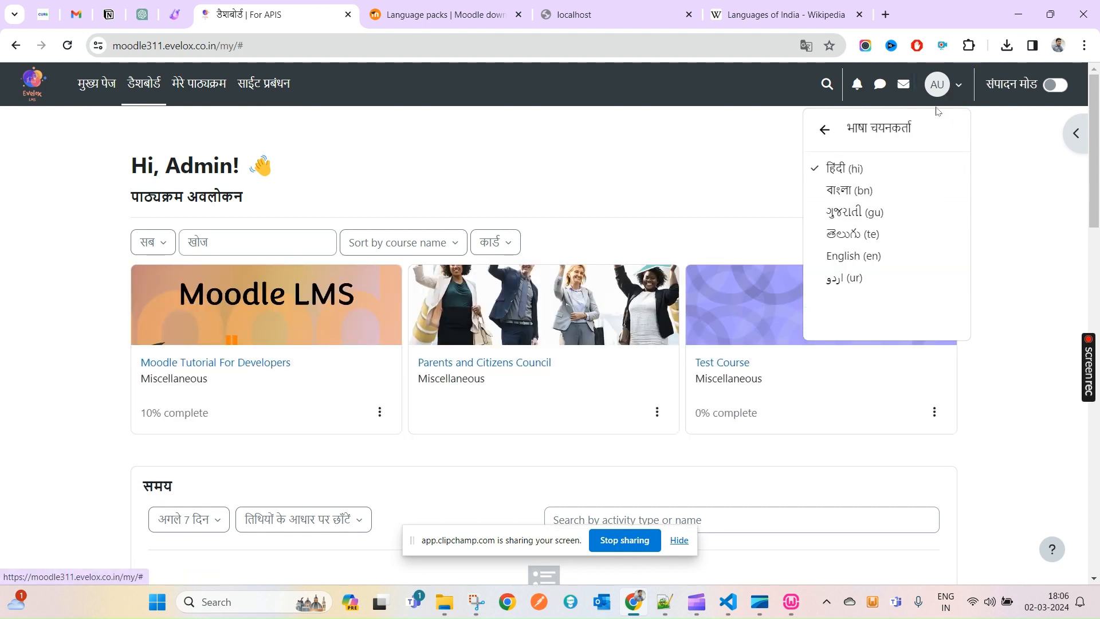
{"action": "left_click", "coordinate": [826, 129]}
{"action": "left_click", "coordinate": [955, 90]}
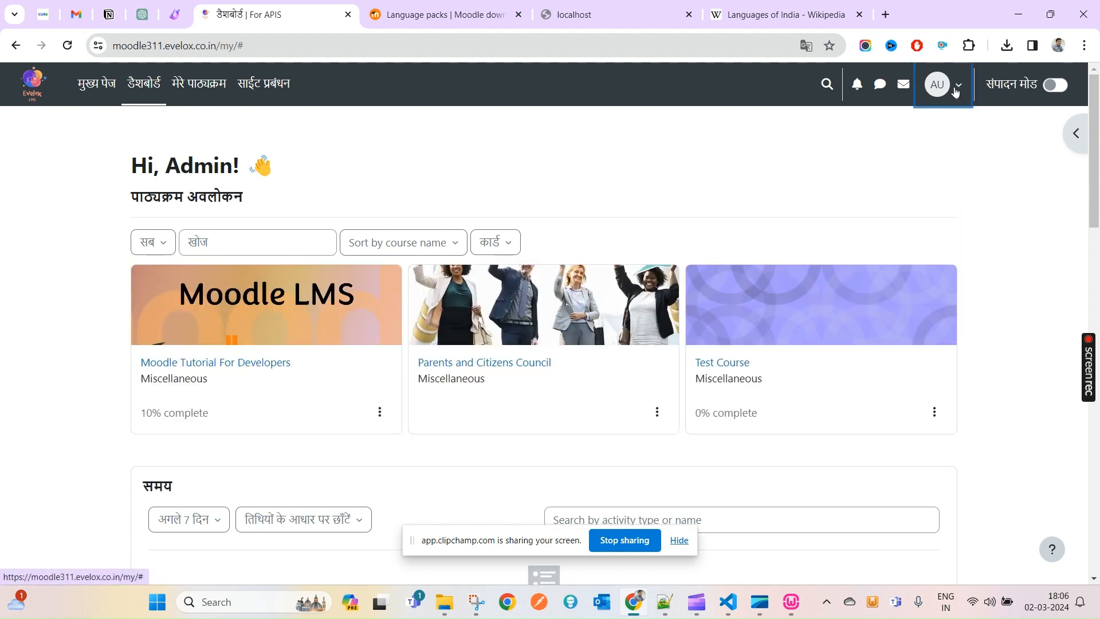
{"action": "left_click", "coordinate": [954, 92]}
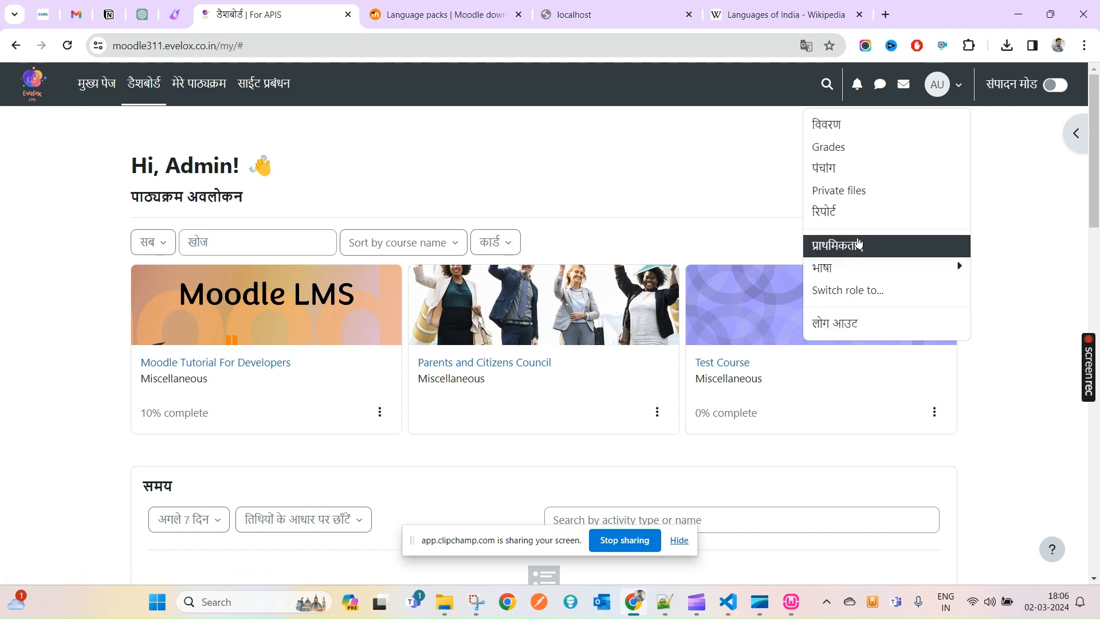
- Set the preferred language back to English (en), save, and log out
{"action": "left_click", "coordinate": [855, 247]}
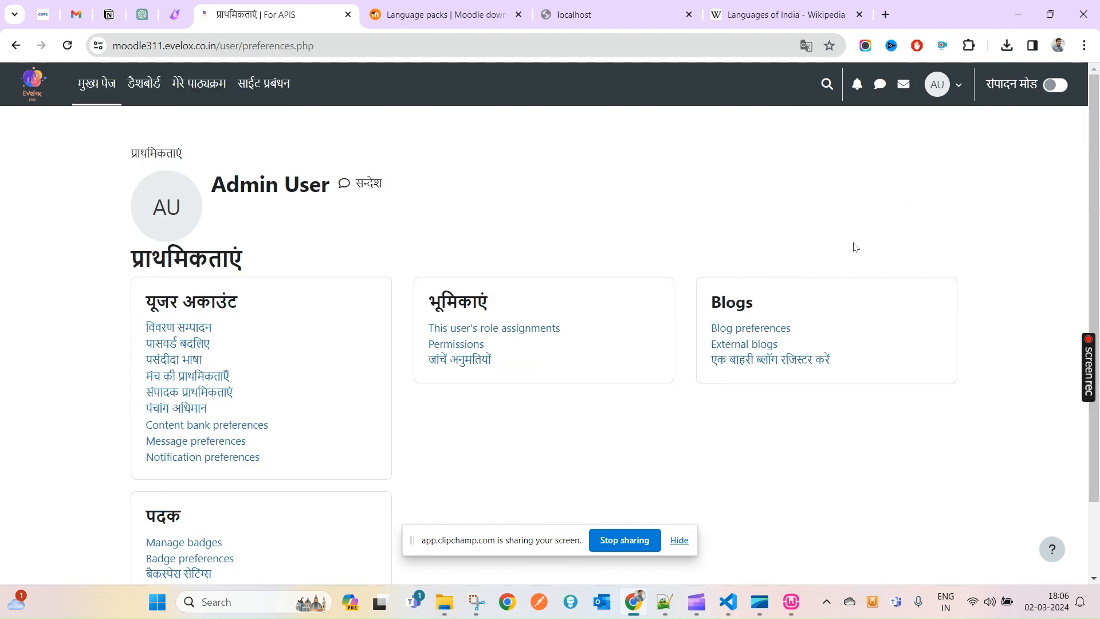
{"action": "left_click", "coordinate": [177, 360]}
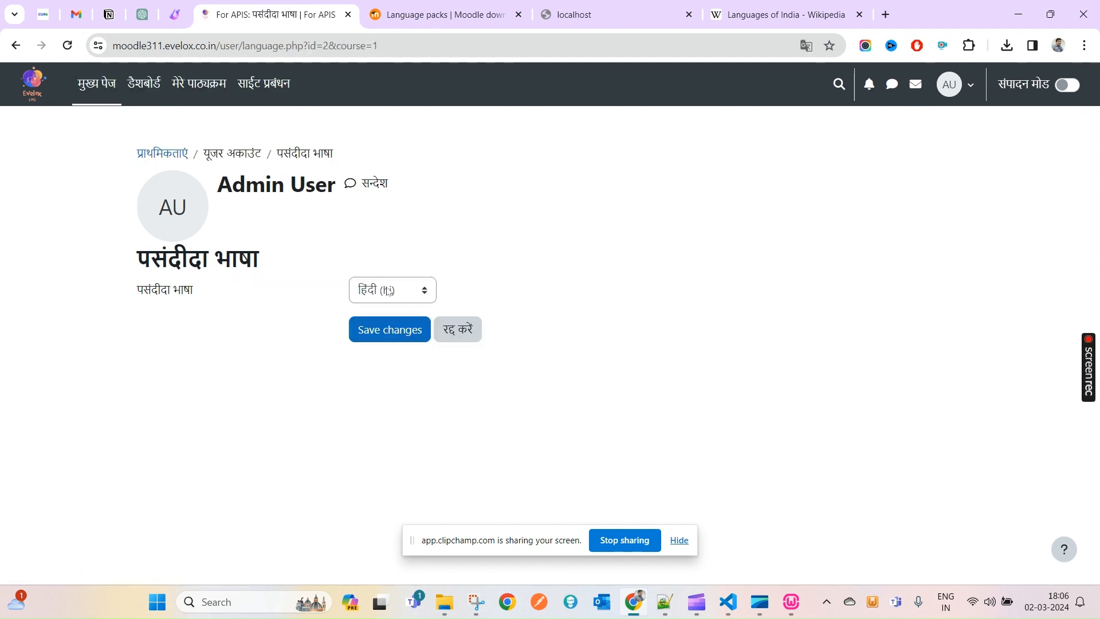
{"action": "left_click", "coordinate": [389, 291]}
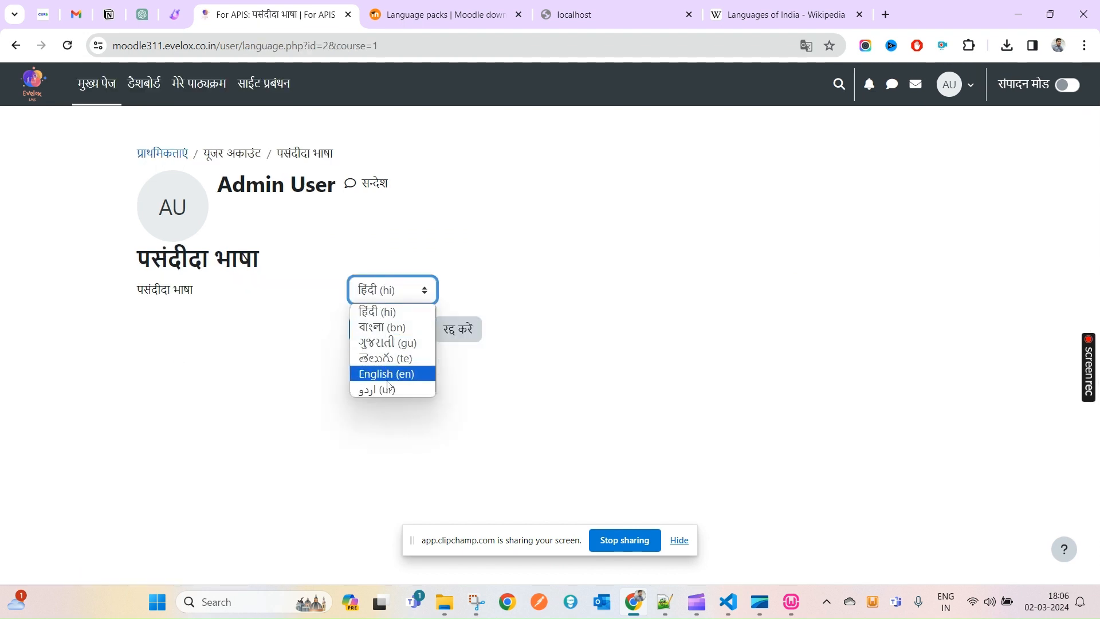
{"action": "left_click", "coordinate": [387, 373]}
{"action": "left_click", "coordinate": [390, 331]}
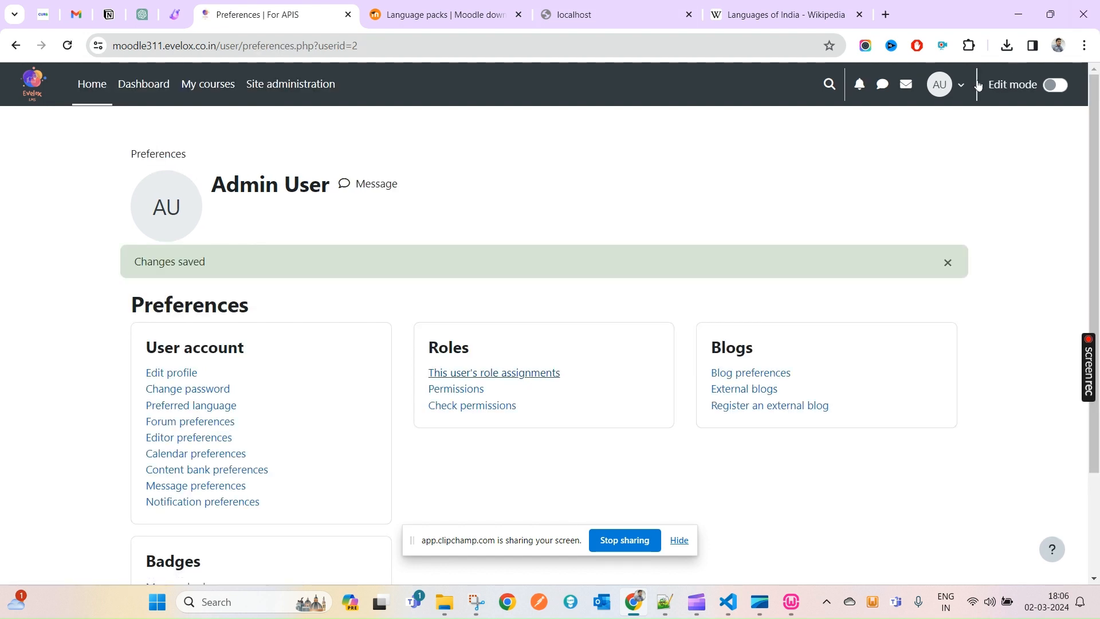
{"action": "left_click", "coordinate": [961, 89]}
{"action": "left_click", "coordinate": [869, 322]}
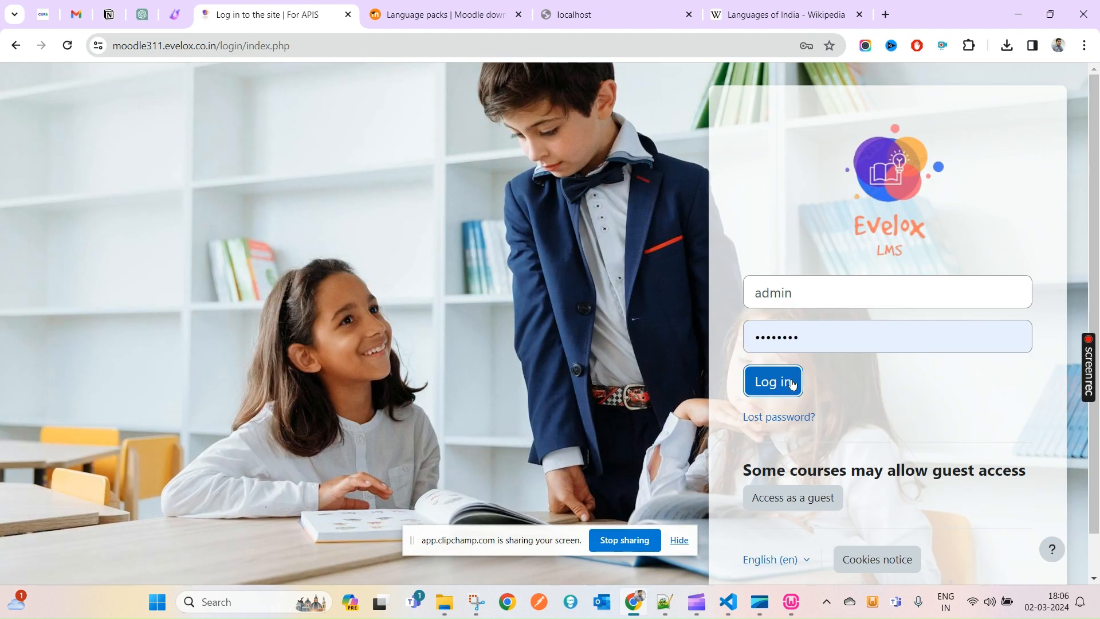
- Log back in as admin and start the local WampServer services
{"action": "left_click", "coordinate": [798, 383]}
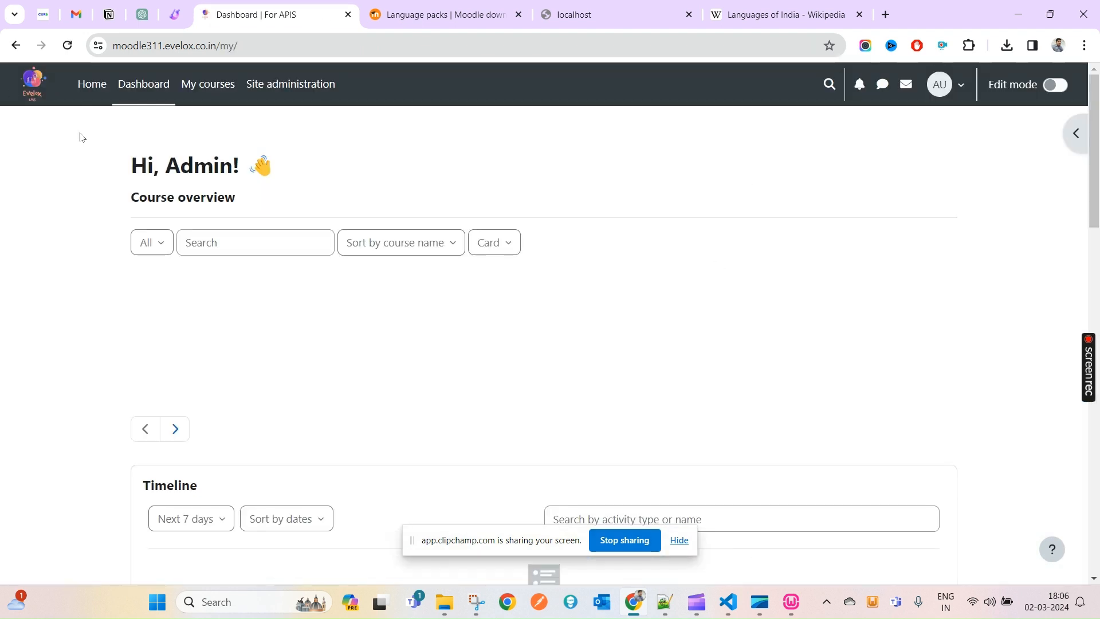
{"action": "triple_click", "coordinate": [227, 182]}
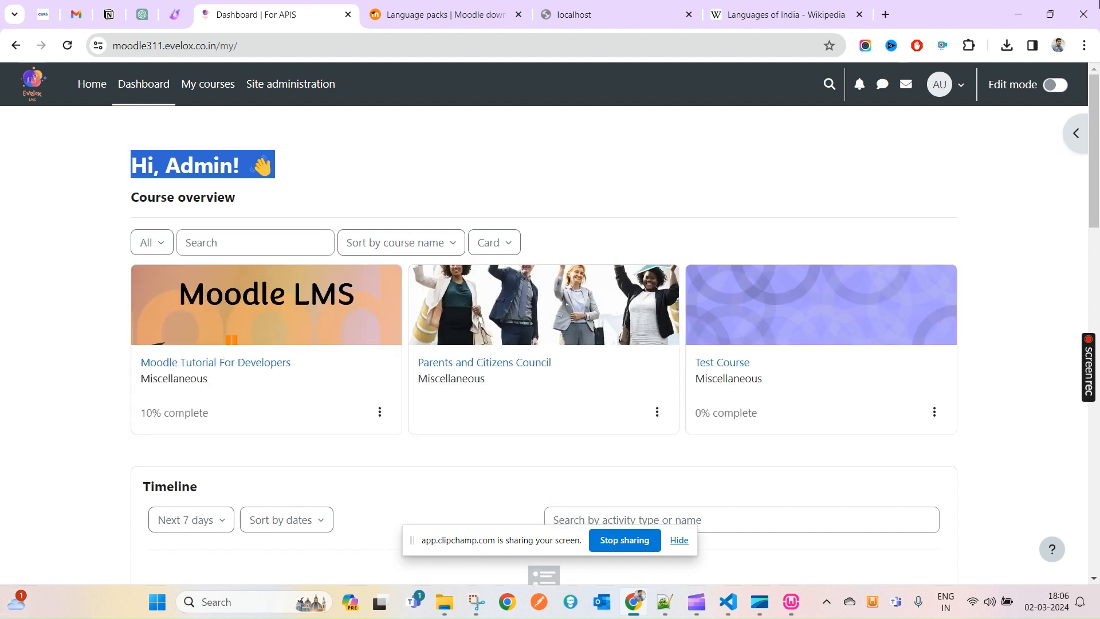
{"action": "left_click", "coordinate": [790, 602]}
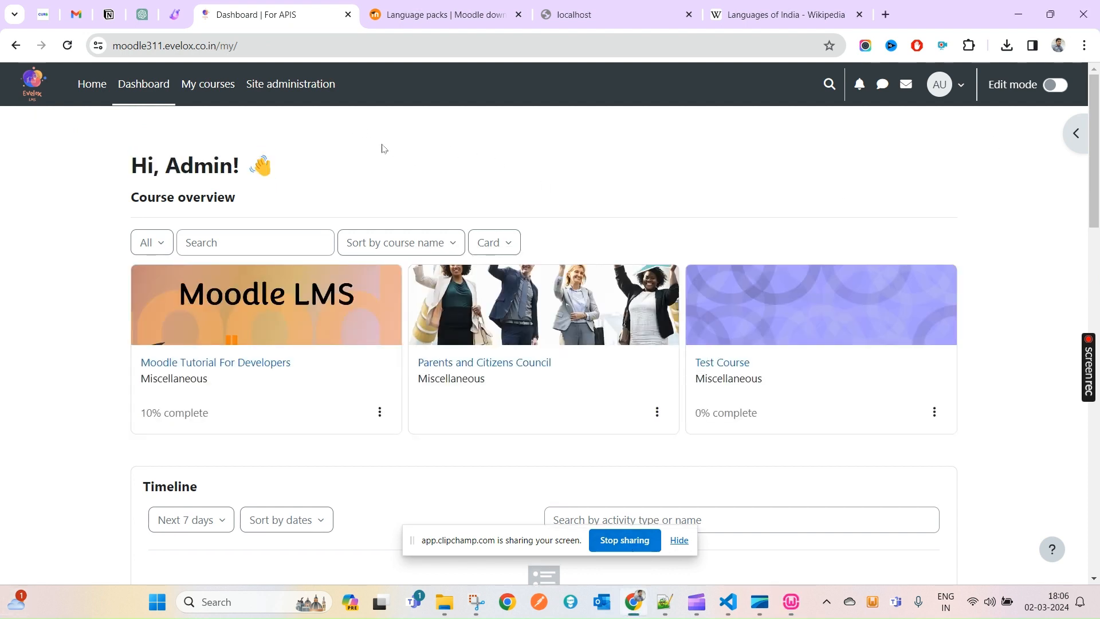
- View the language selector listing Hindi, Bengali, Gujarati, Telugu, English and Urdu
{"action": "left_click", "coordinate": [947, 94]}
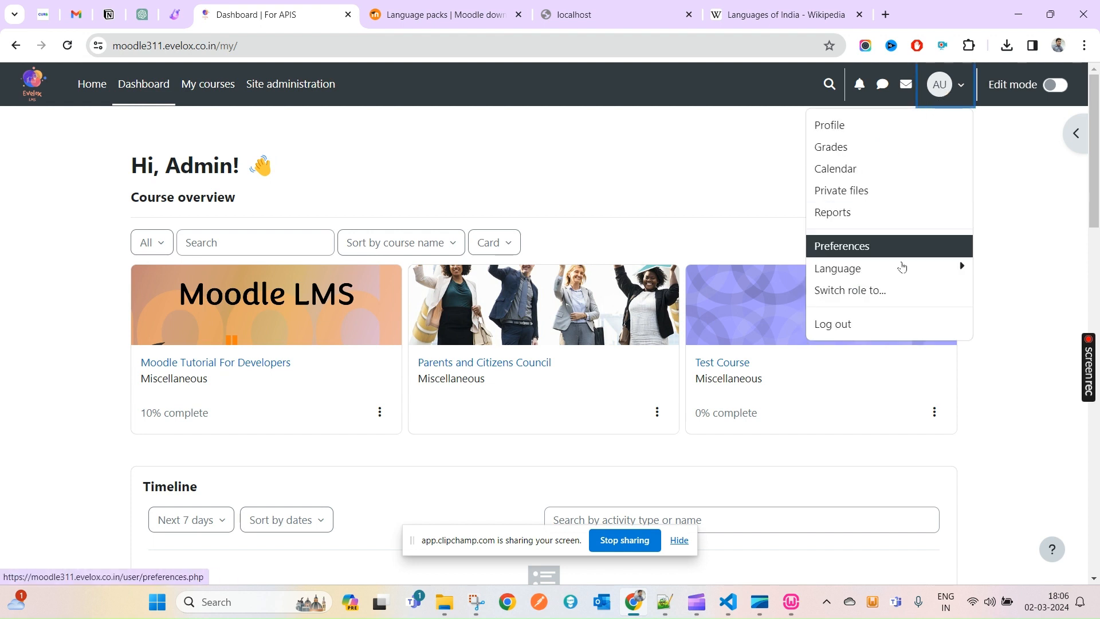
{"action": "double_click", "coordinate": [903, 269]}
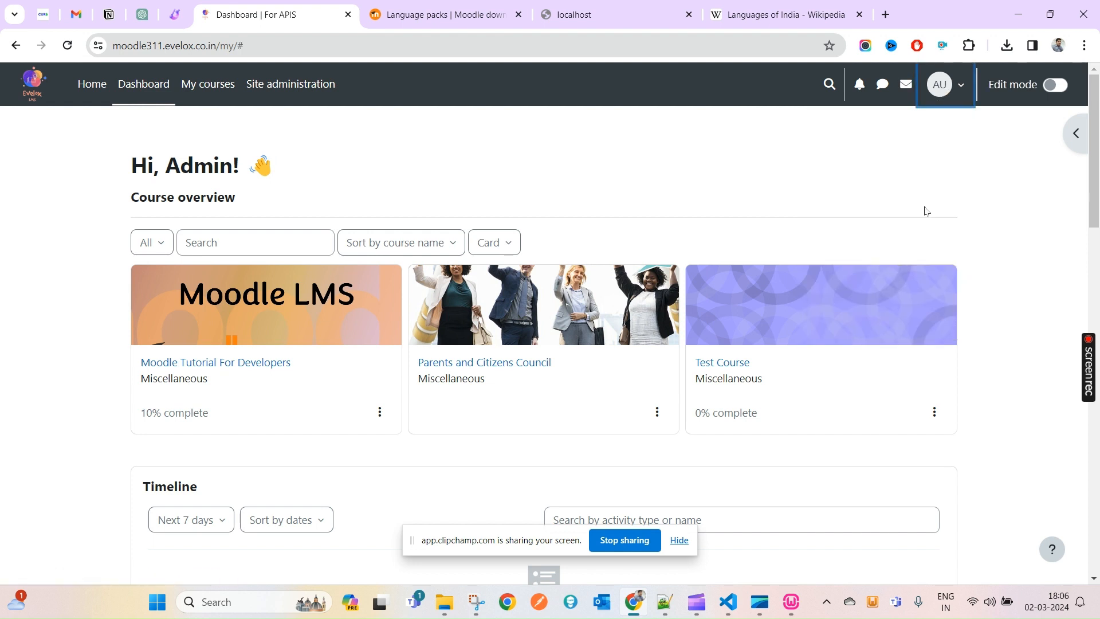
{"action": "left_click", "coordinate": [973, 82]}
{"action": "left_click", "coordinate": [906, 268]}
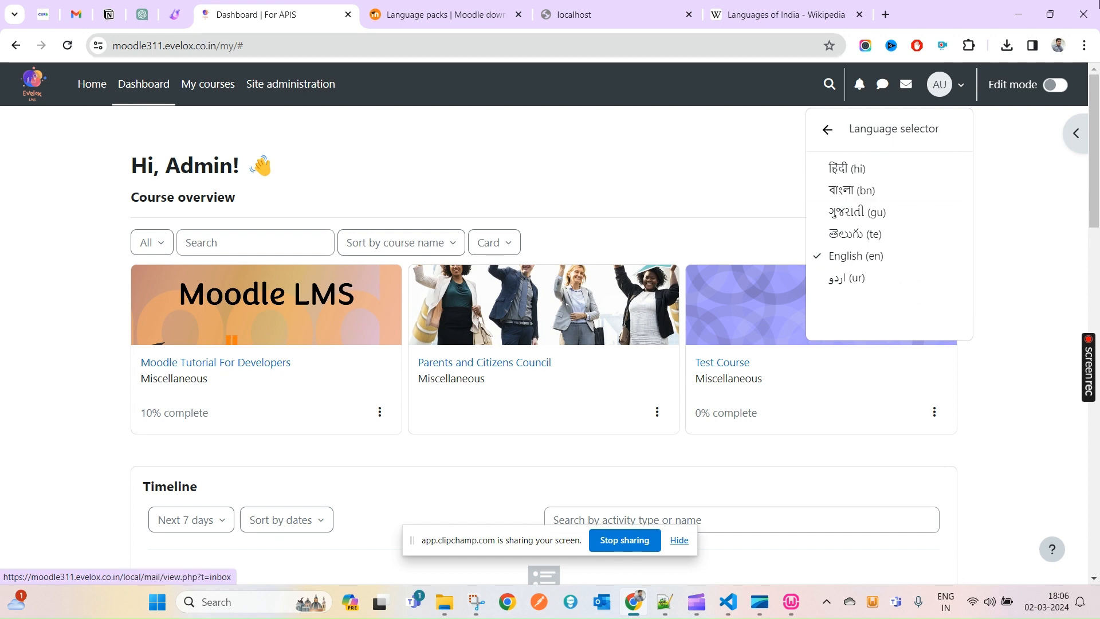
{"action": "left_click", "coordinate": [476, 602]}
- Navigate Explorer from zh_cn up to the moodledata_4.3 lang folder, then restart WampServer
{"action": "mouse_move", "coordinate": [441, 611]}
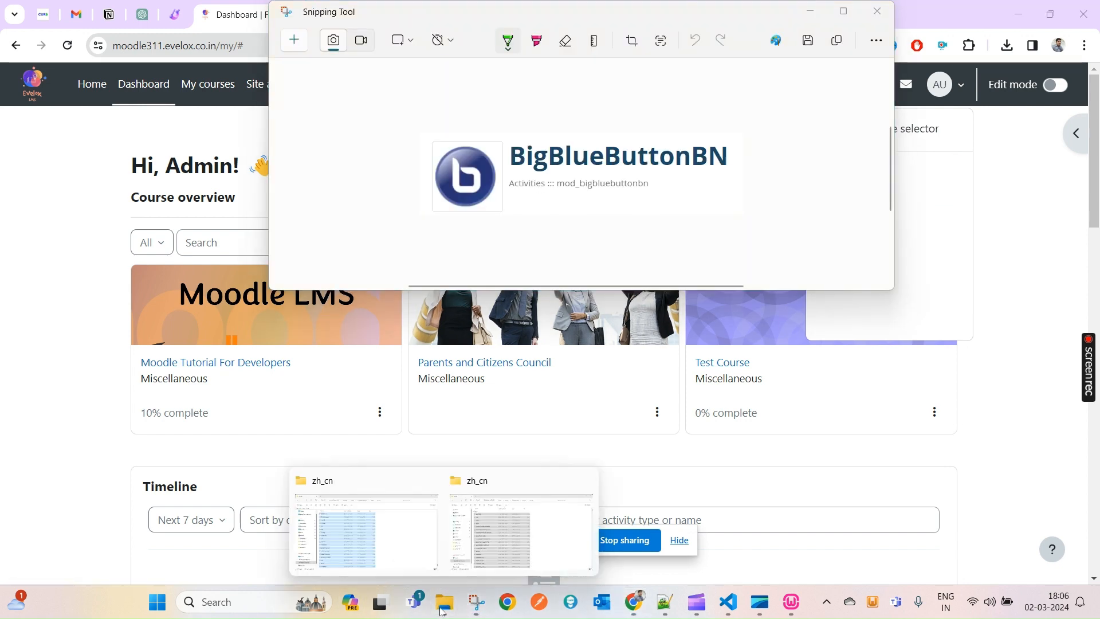
{"action": "left_click", "coordinate": [436, 547]}
{"action": "left_click", "coordinate": [596, 37]}
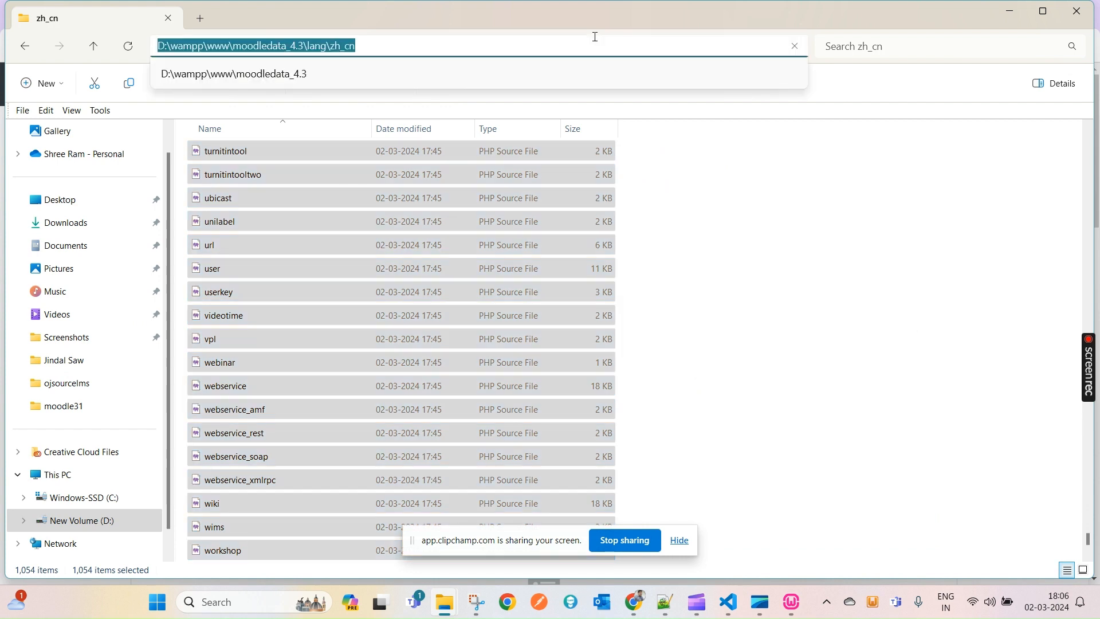
{"action": "left_click", "coordinate": [960, 378]}
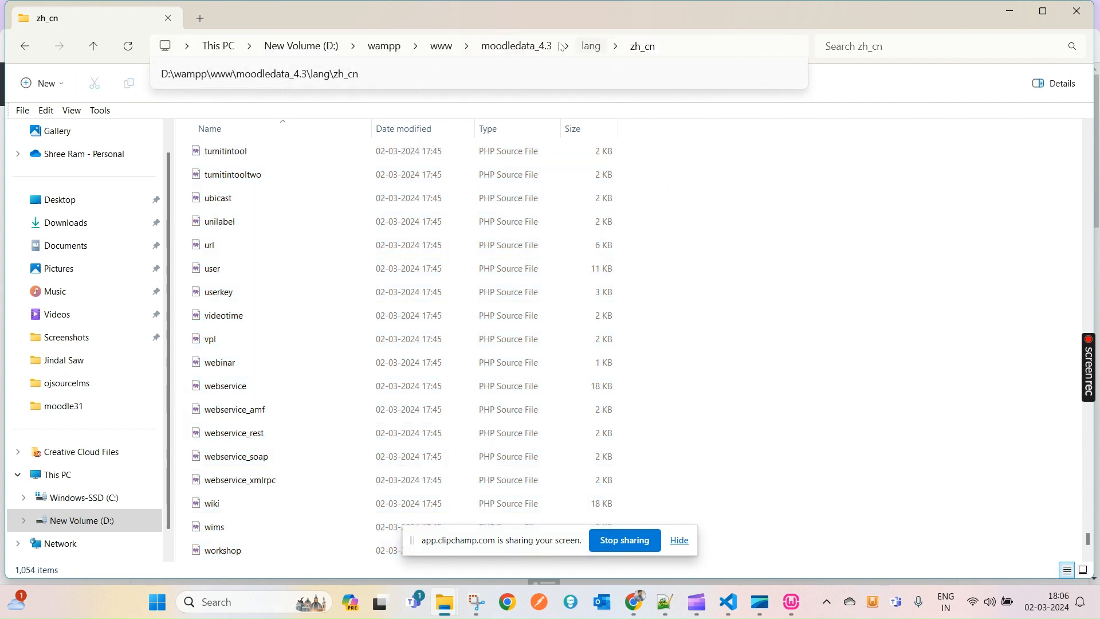
{"action": "left_click", "coordinate": [590, 46]}
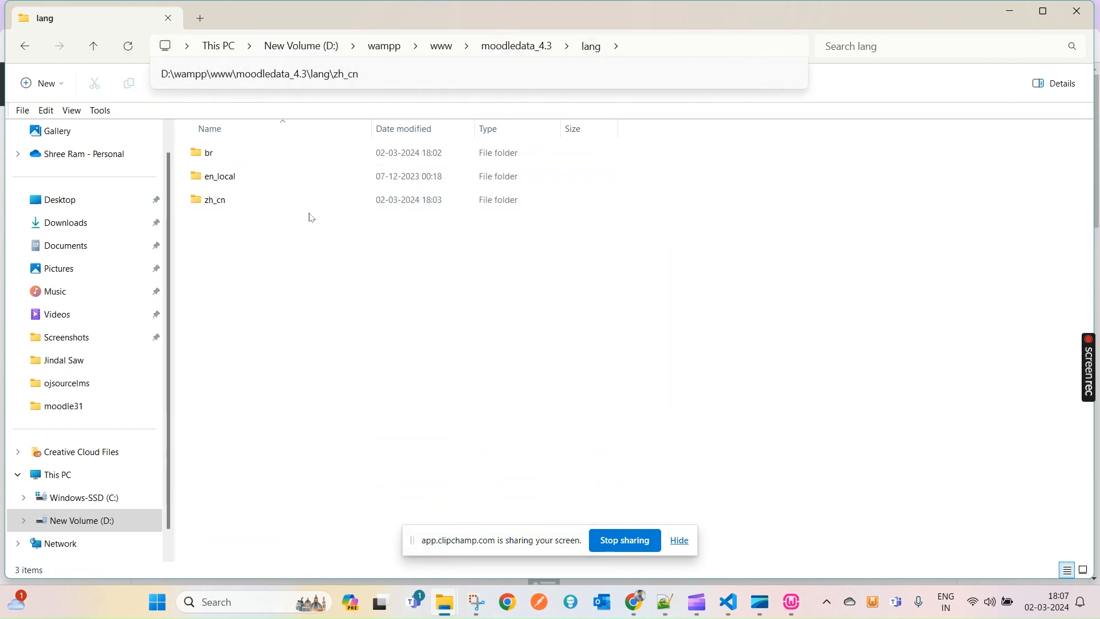
{"action": "left_click", "coordinate": [795, 603]}
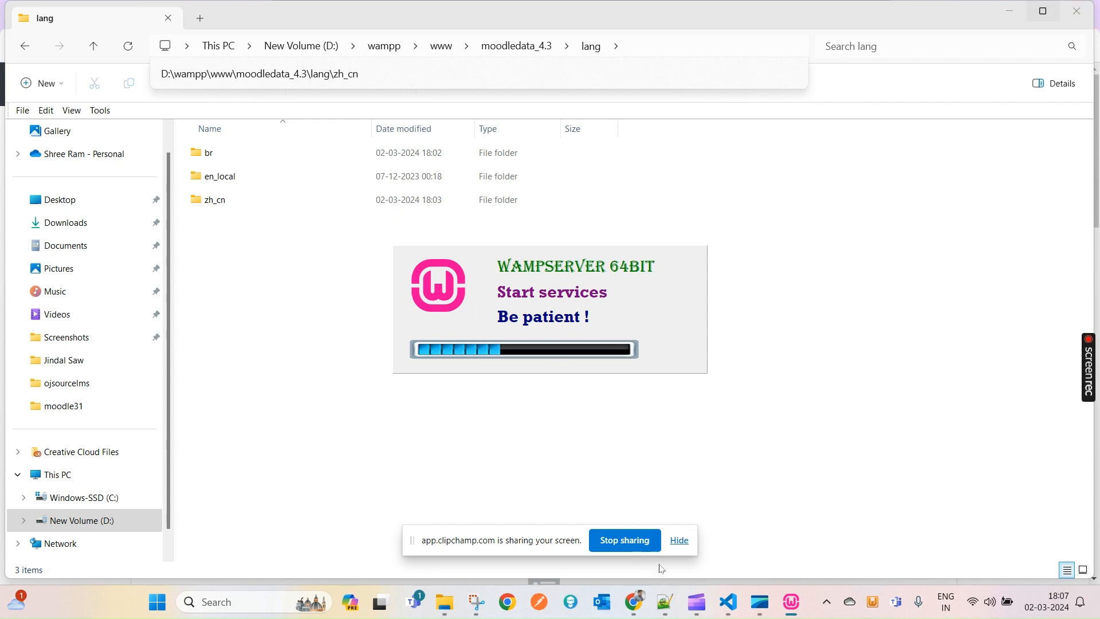
- In Site administration, find the language settings and open the Language packs page
{"action": "mouse_move", "coordinate": [633, 601]}
{"action": "left_click", "coordinate": [636, 527]}
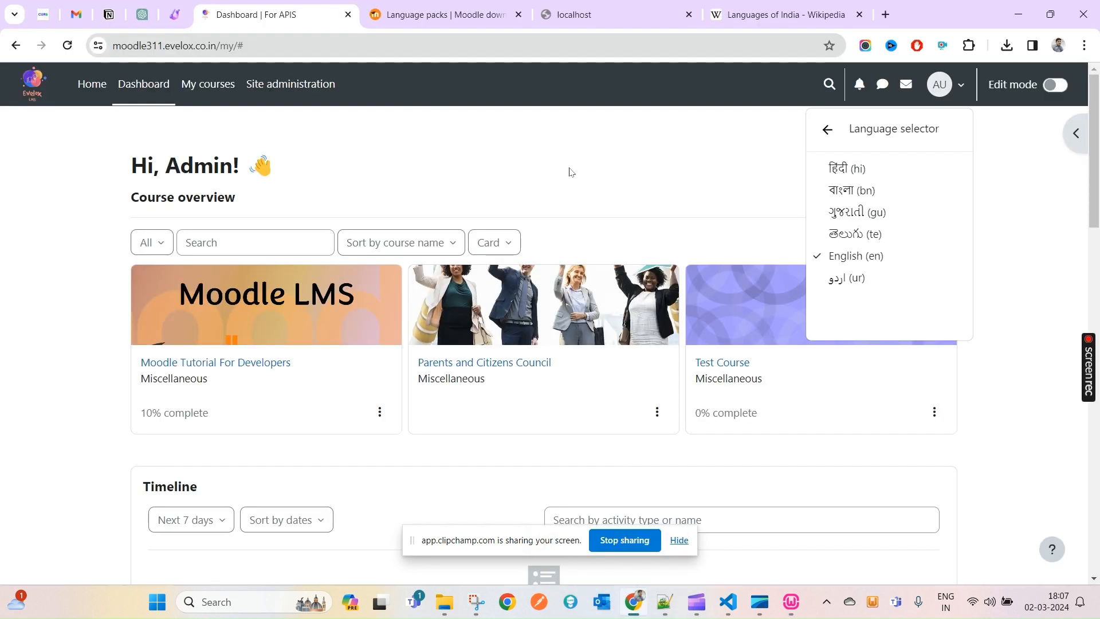
{"action": "left_click", "coordinate": [293, 98]}
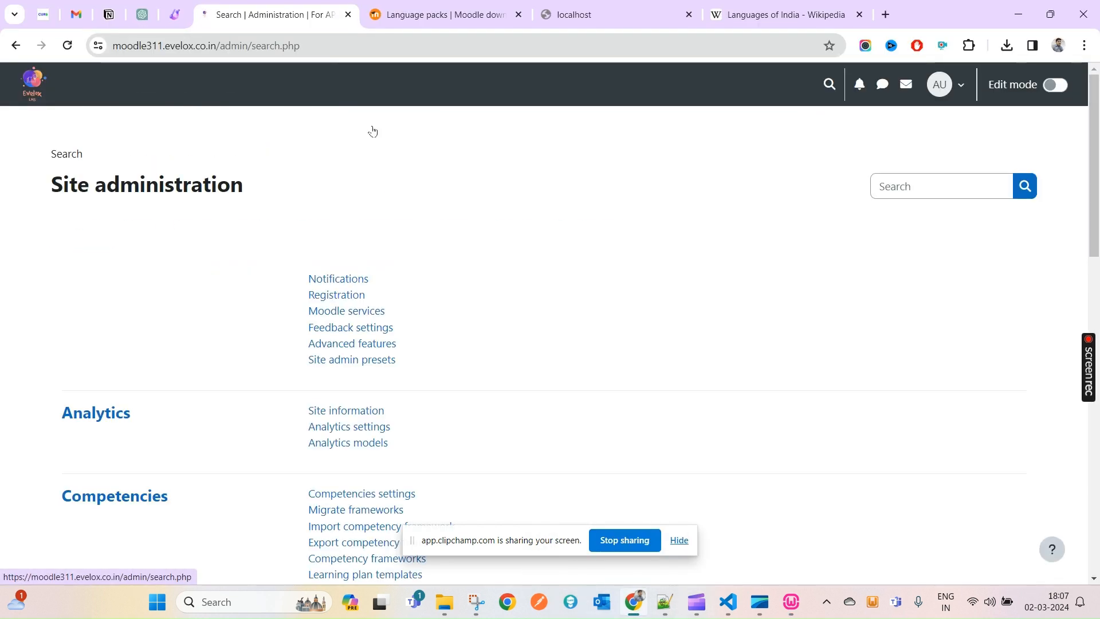
{"action": "key", "text": "ctrl+f"}
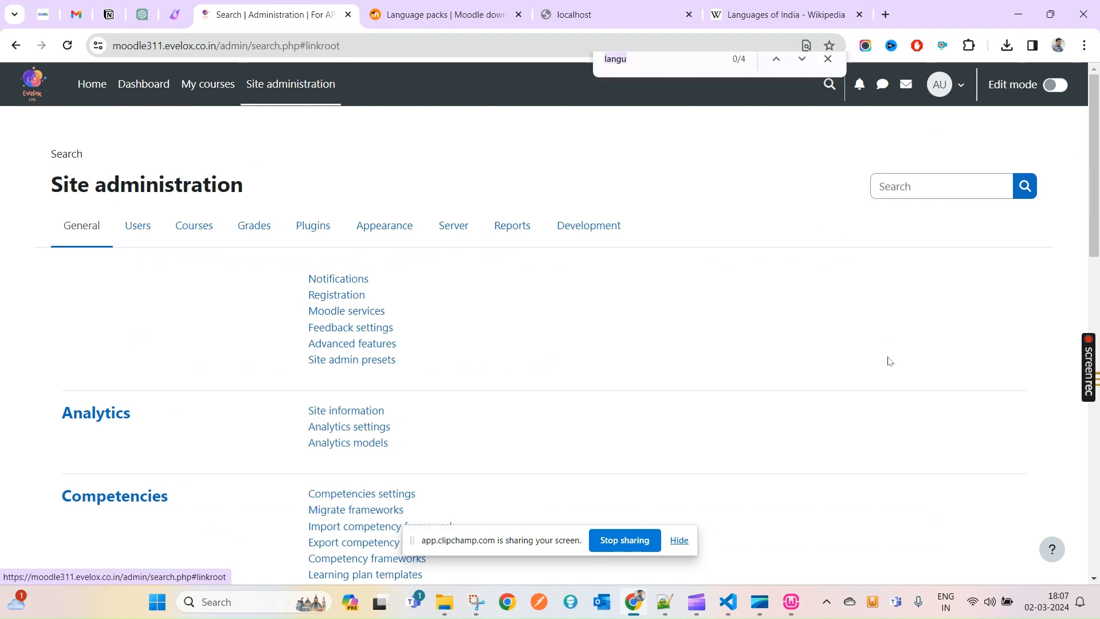
{"action": "type", "text": "In"}
{"action": "type", "text": "n"}
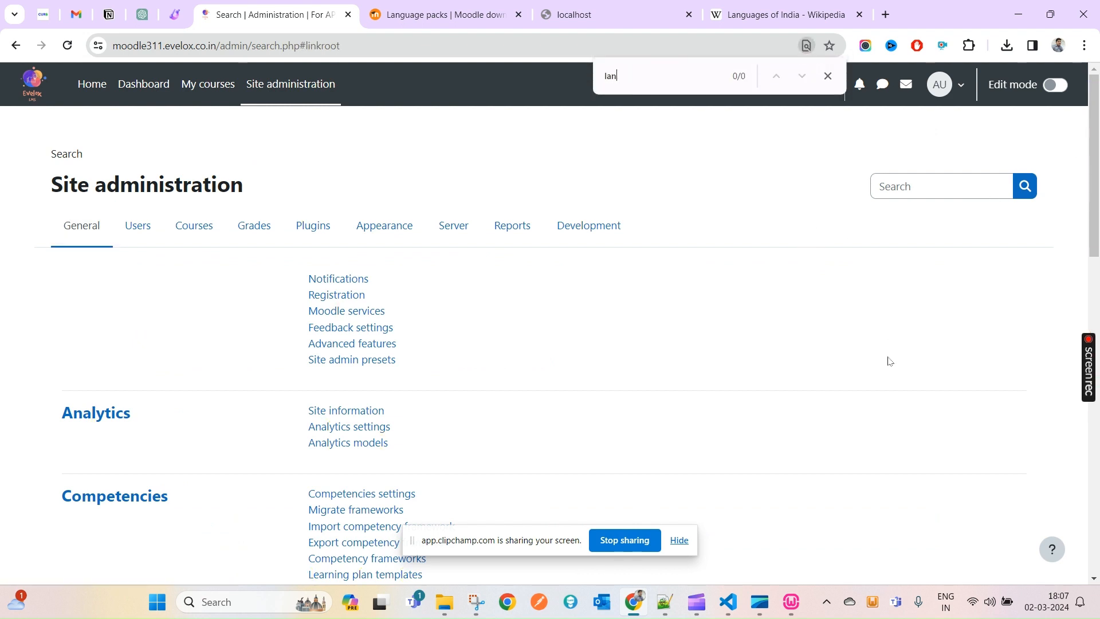
{"action": "type", "text": "g"}
{"action": "scroll", "coordinate": [641, 450], "scroll_direction": "up", "scroll_amount": 9}
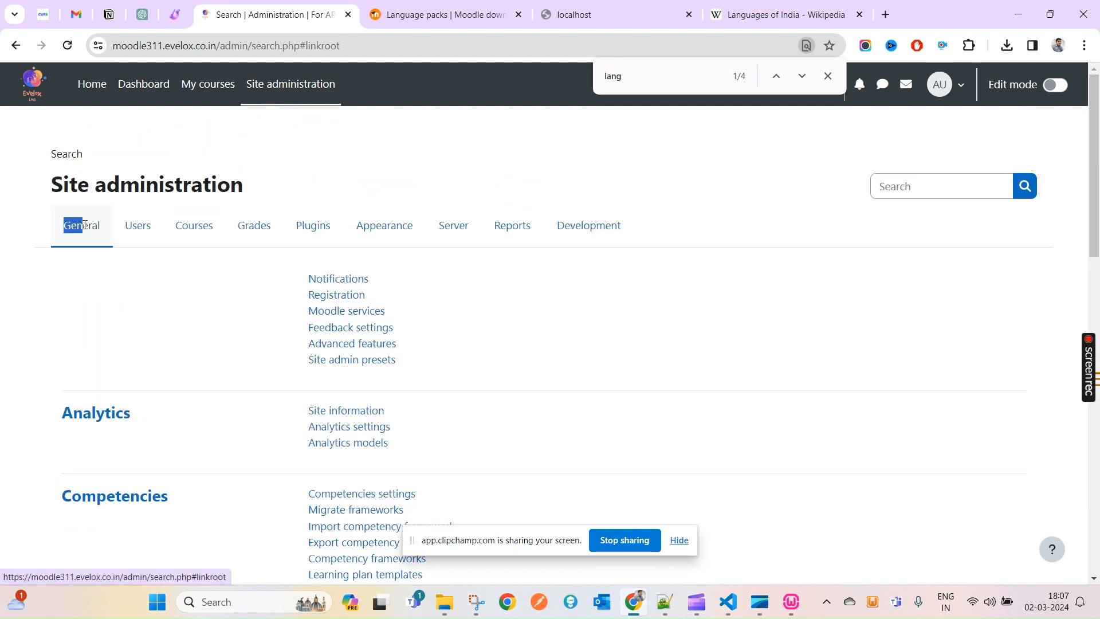
{"action": "scroll", "coordinate": [434, 394], "scroll_direction": "down", "scroll_amount": 5}
{"action": "scroll", "coordinate": [435, 395], "scroll_direction": "down", "scroll_amount": 5}
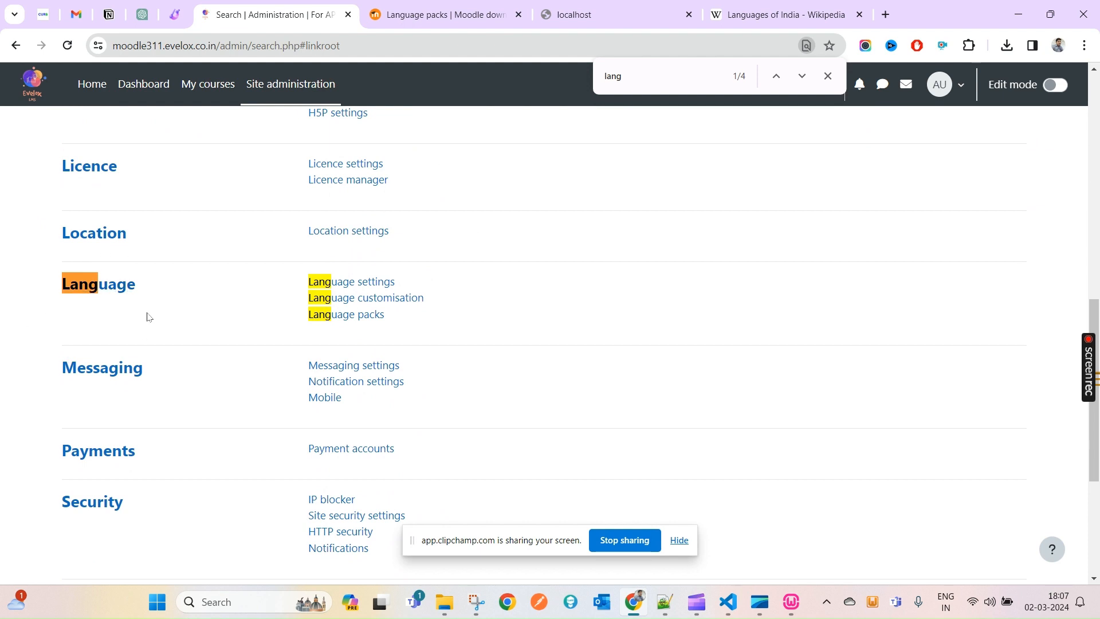
{"action": "left_click", "coordinate": [352, 321]}
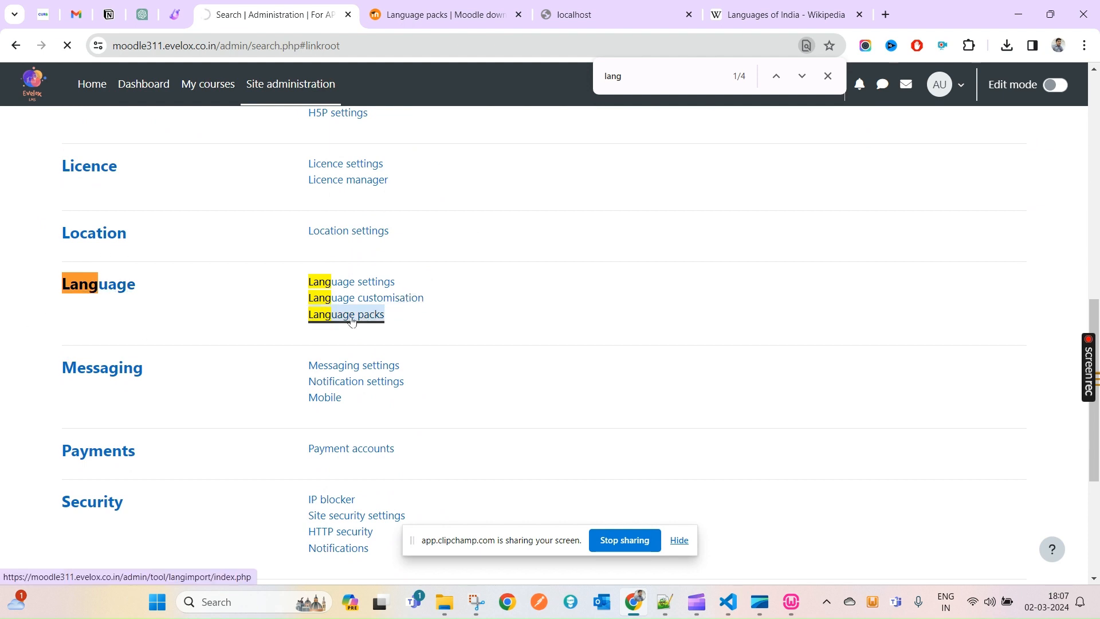
{"action": "scroll", "coordinate": [369, 360], "scroll_direction": "down", "scroll_amount": 1}
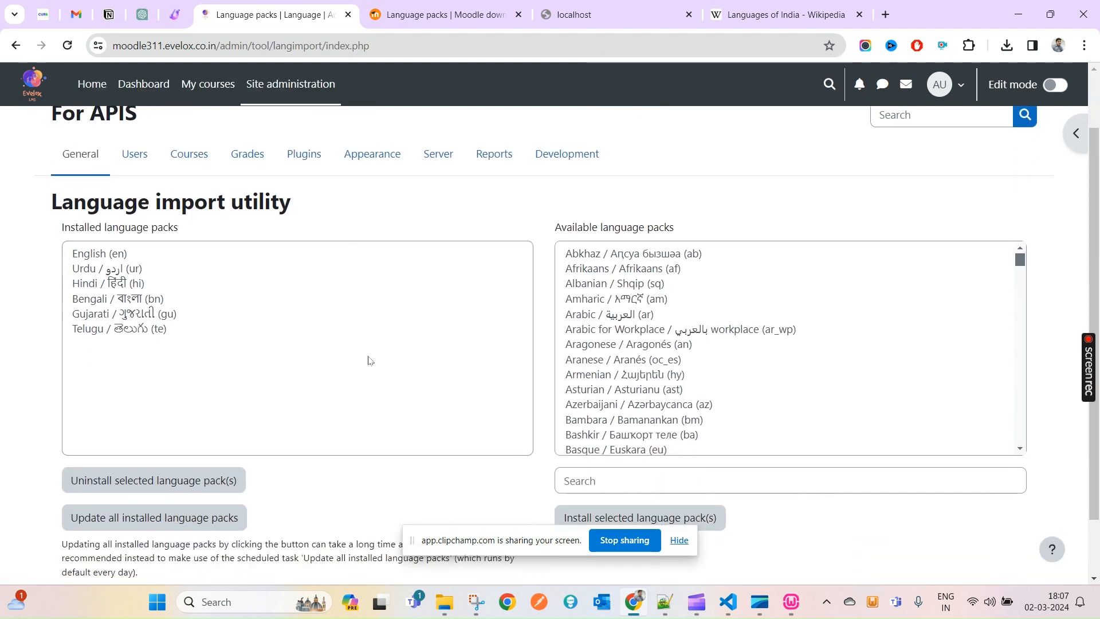
- Select Urdu, English and all installed packs, then Bambara and Azerbaijani among available packs
{"action": "left_click", "coordinate": [116, 268]}
{"action": "left_click", "coordinate": [115, 256]}
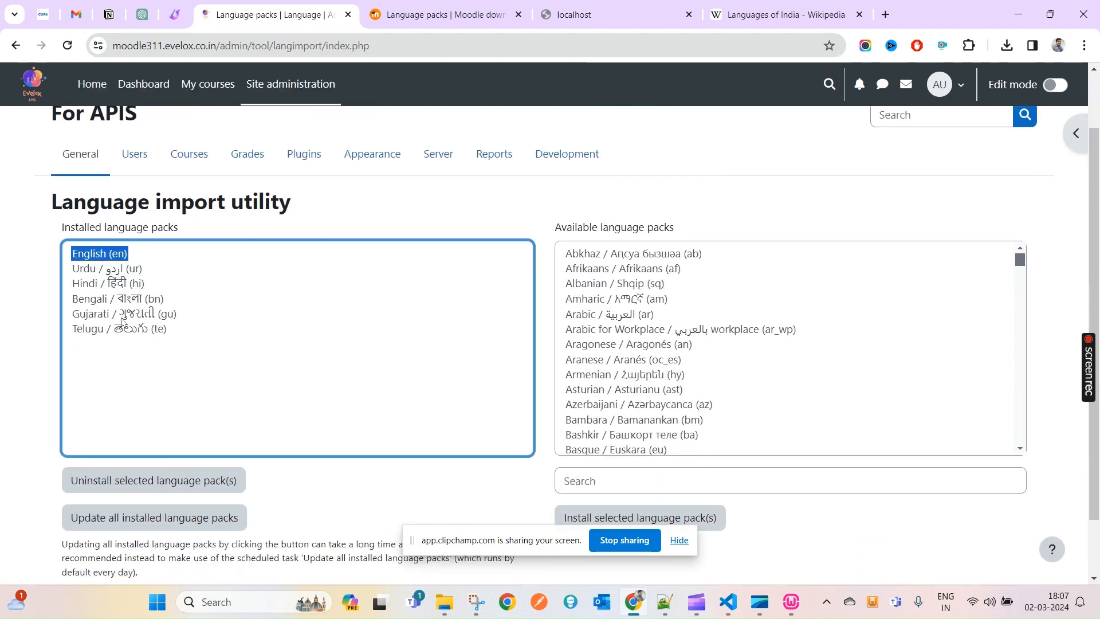
{"action": "left_click", "coordinate": [122, 322], "text": "shift"}
{"action": "scroll", "coordinate": [716, 378], "scroll_direction": "down", "scroll_amount": 1}
{"action": "left_click_drag", "start_coordinate": [648, 360], "coordinate": [646, 316]}
{"action": "left_click", "coordinate": [656, 332]}
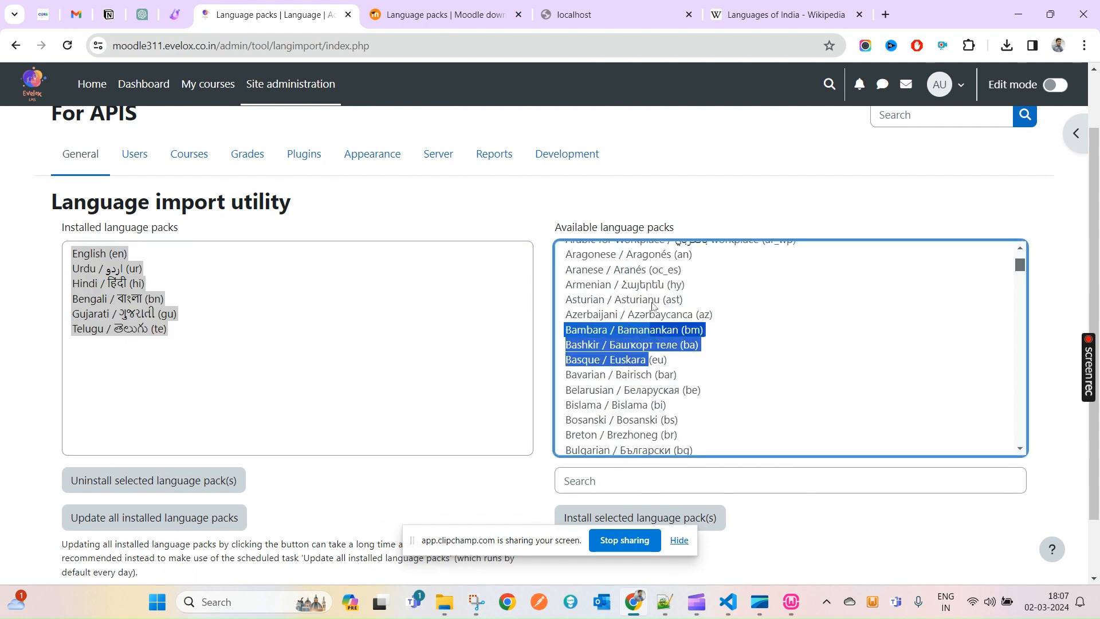
{"action": "left_click", "coordinate": [654, 314]}
- Select Telugu, Gujarati, English and all six installed packs, then restart WampServer
{"action": "left_click", "coordinate": [276, 374]}
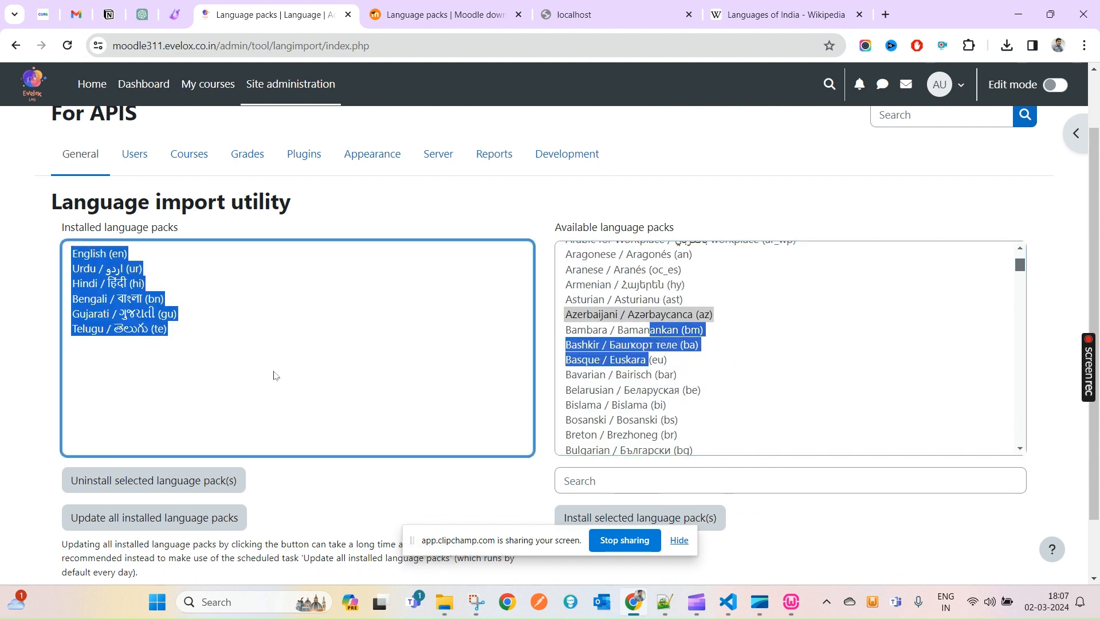
{"action": "left_click", "coordinate": [150, 330]}
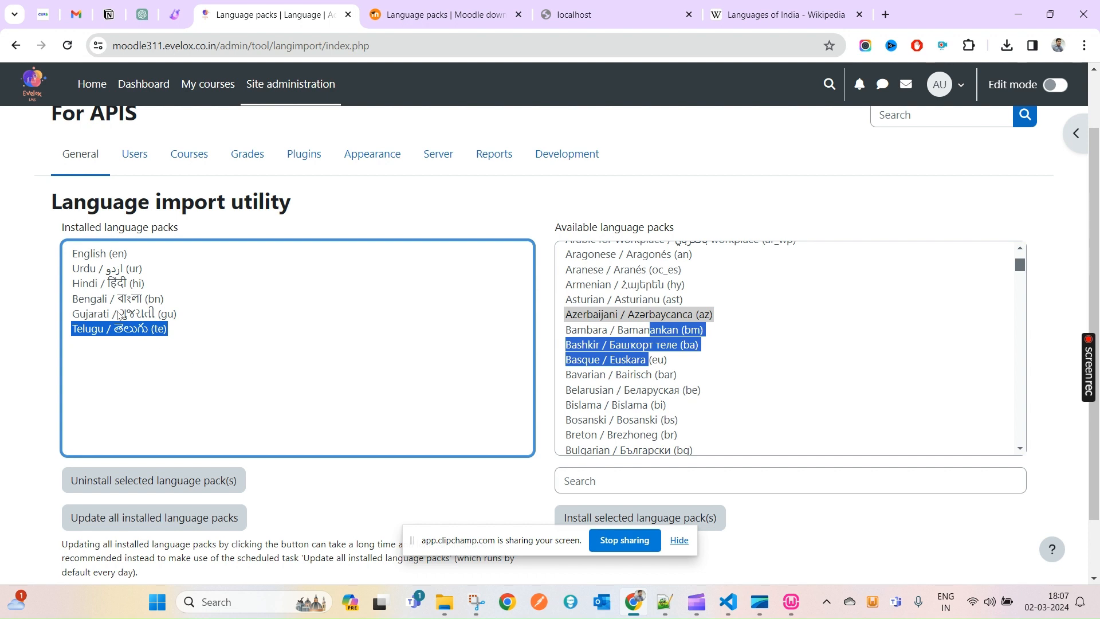
{"action": "left_click", "coordinate": [123, 315]}
{"action": "left_click", "coordinate": [118, 261]}
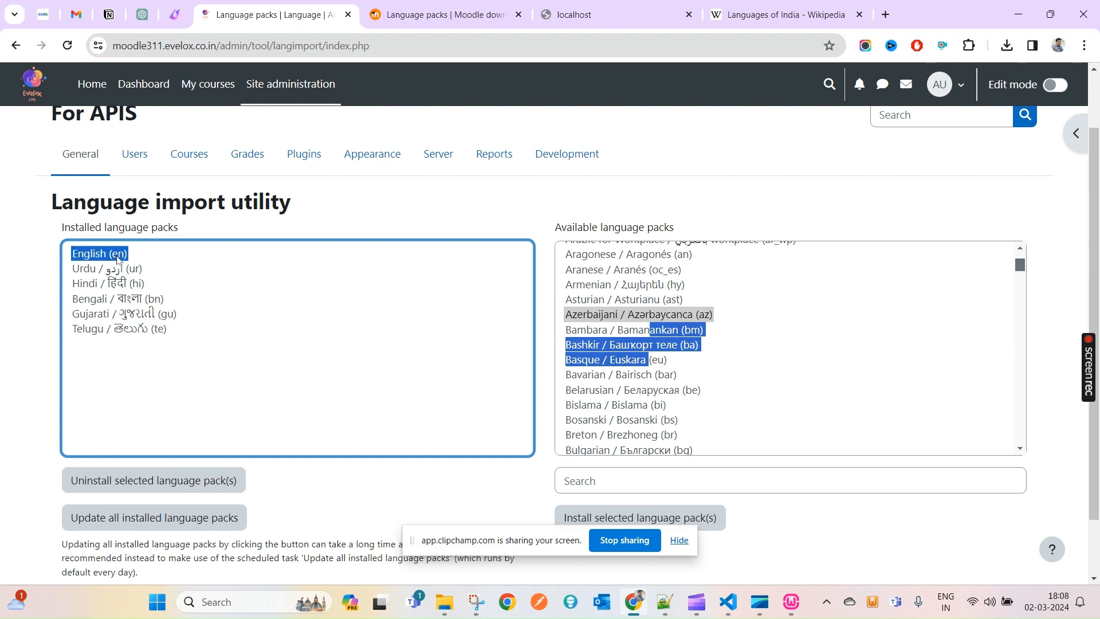
{"action": "left_click", "coordinate": [149, 333], "text": "shift"}
{"action": "scroll", "coordinate": [165, 428], "scroll_direction": "down", "scroll_amount": 1}
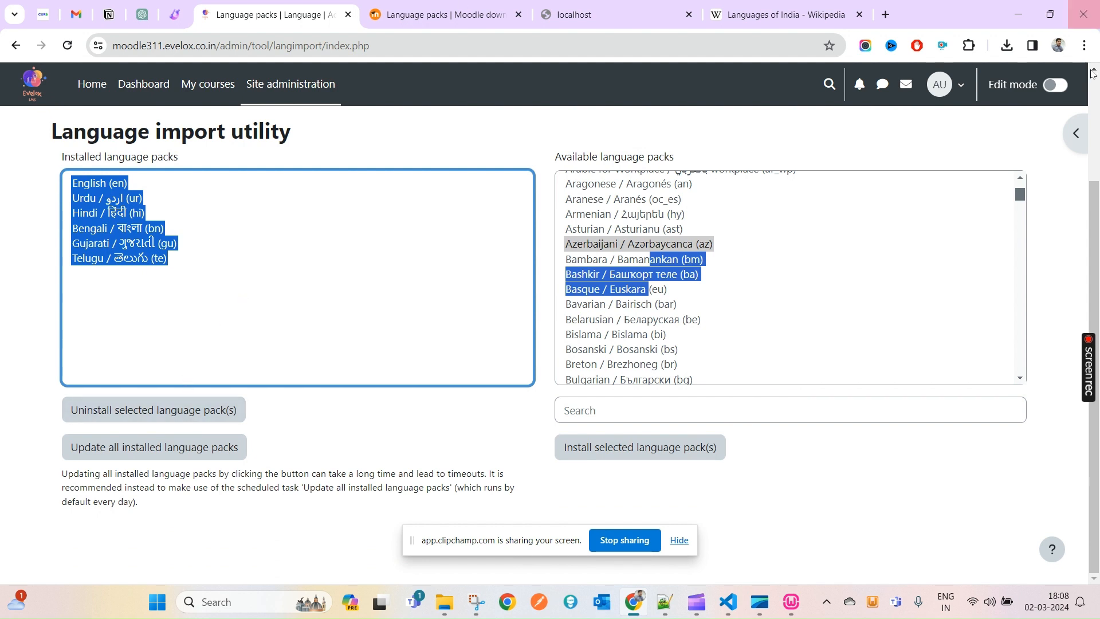
{"action": "left_click", "coordinate": [792, 605]}
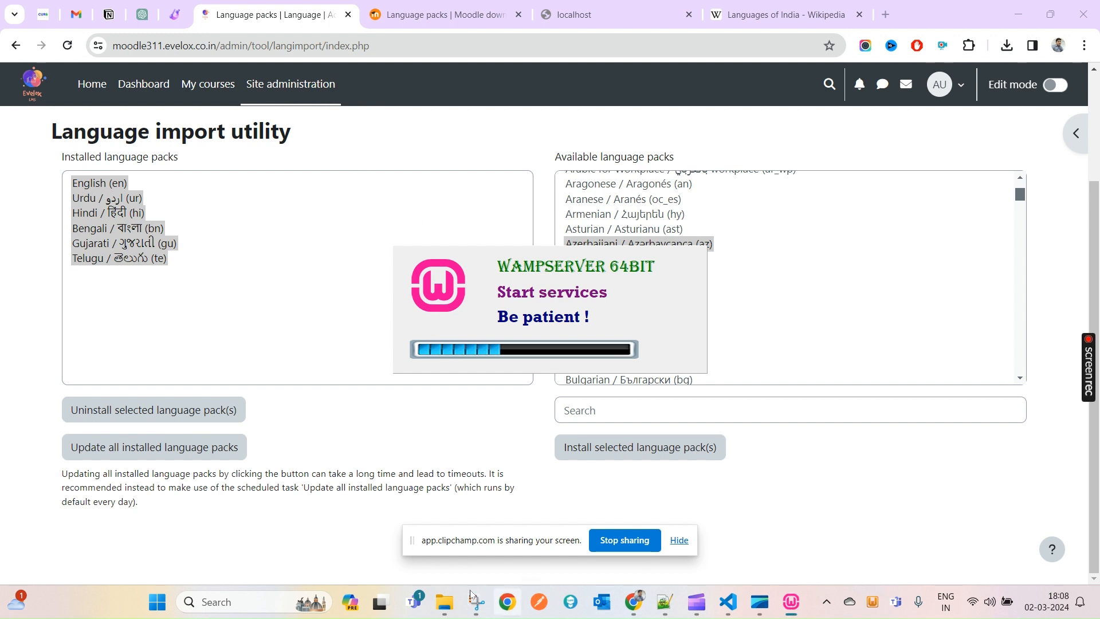
- Open the local Moodle 3.1 Demo Site's login page and sign in as administrator
{"action": "mouse_move", "coordinate": [453, 605]}
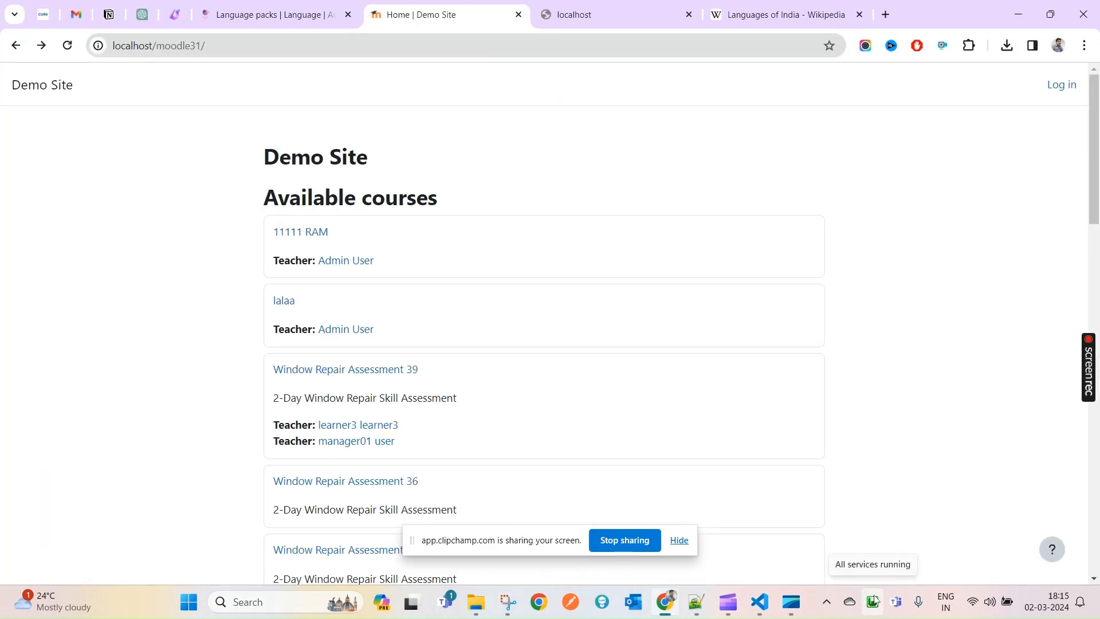
{"action": "left_click", "coordinate": [1063, 85]}
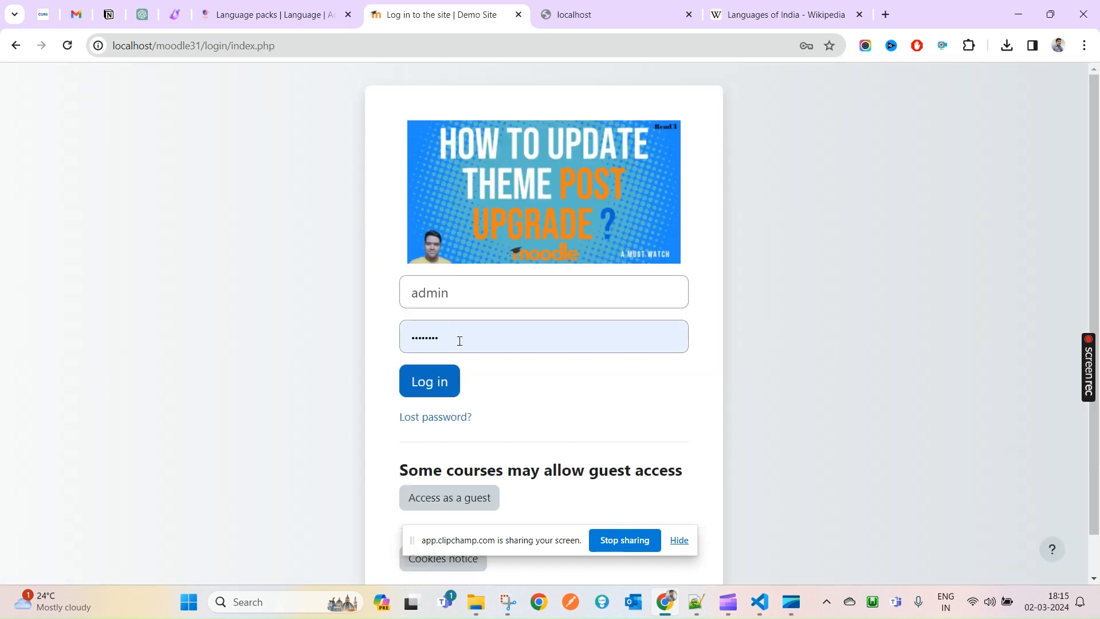
{"action": "left_click", "coordinate": [421, 387]}
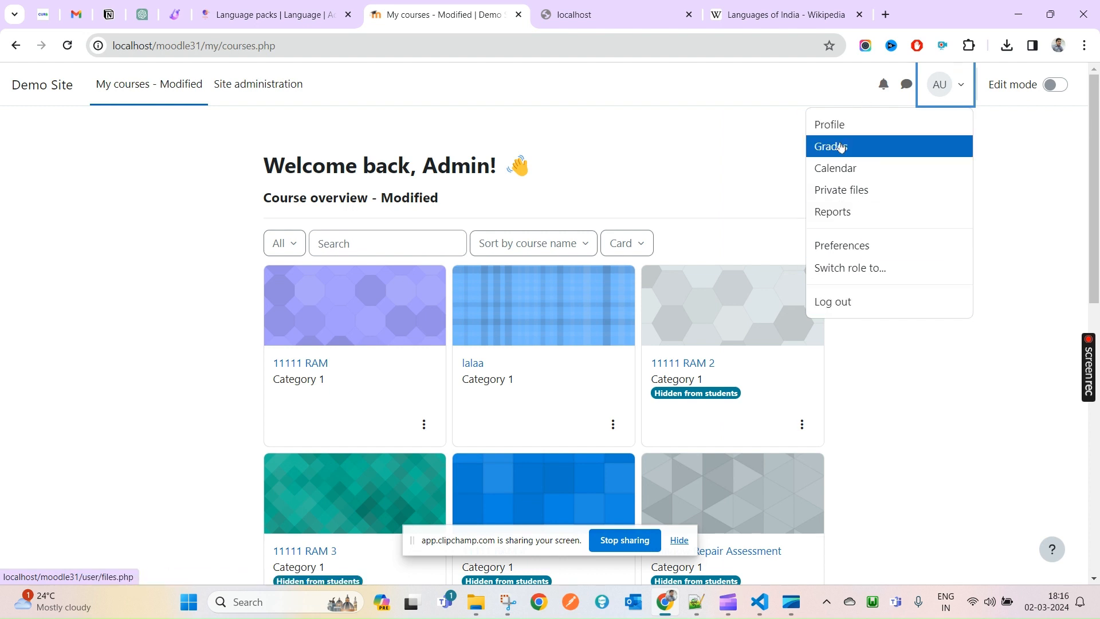
- Go to the Demo Site's admin/purgecaches.php page from the address bar
{"action": "left_click_drag", "start_coordinate": [205, 45], "coordinate": [278, 46]}
{"action": "type", "text": "admin"}
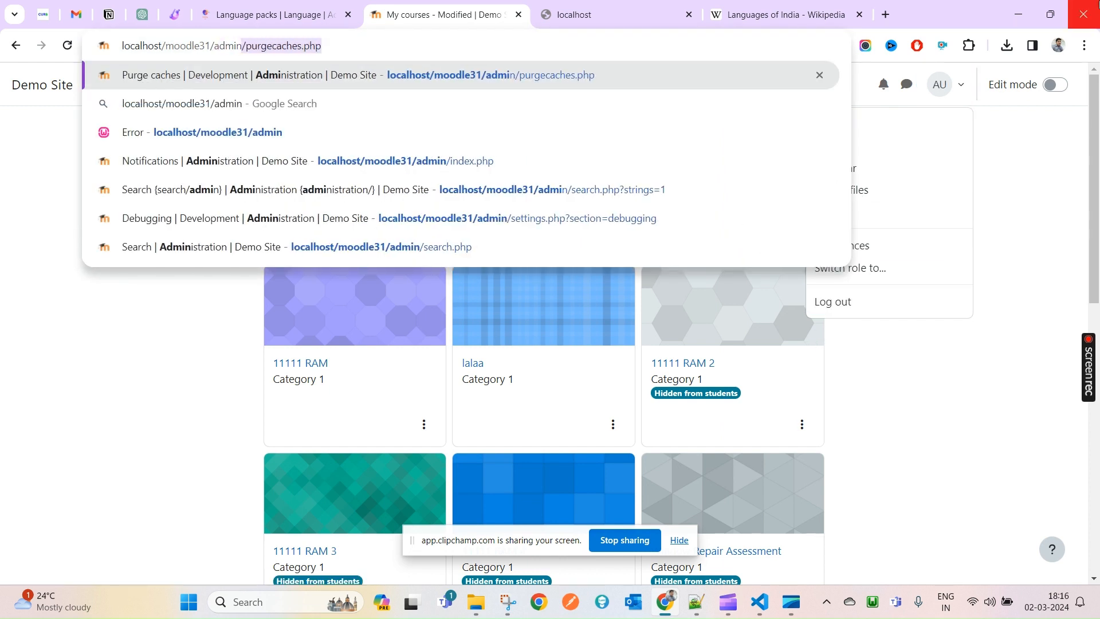
{"action": "key", "text": "Return"}
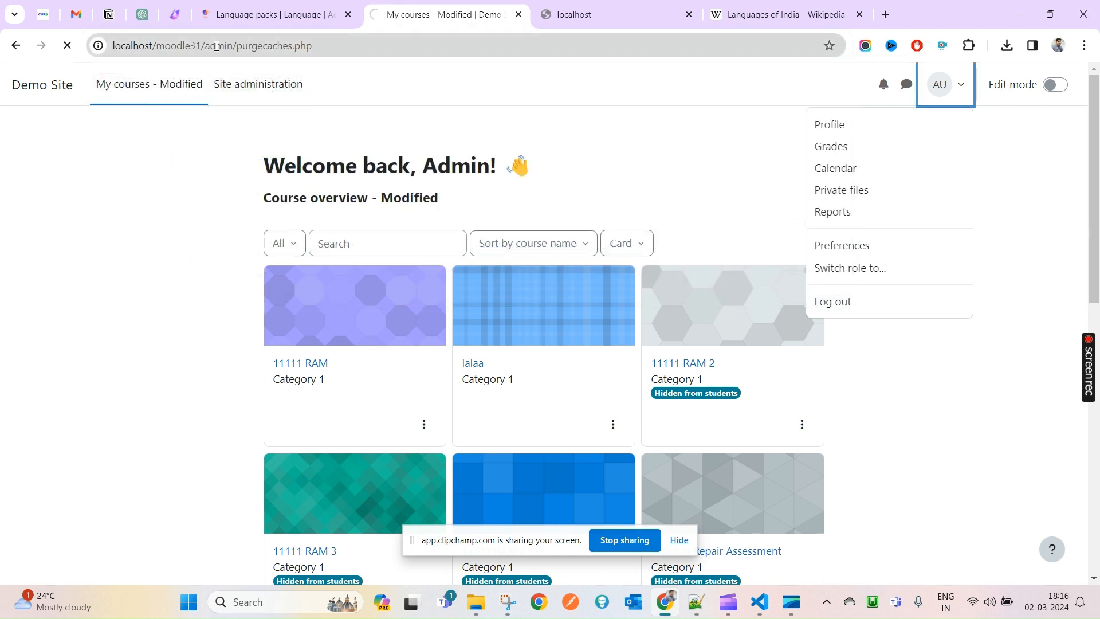
{"action": "left_click_drag", "start_coordinate": [216, 46], "coordinate": [404, 52]}
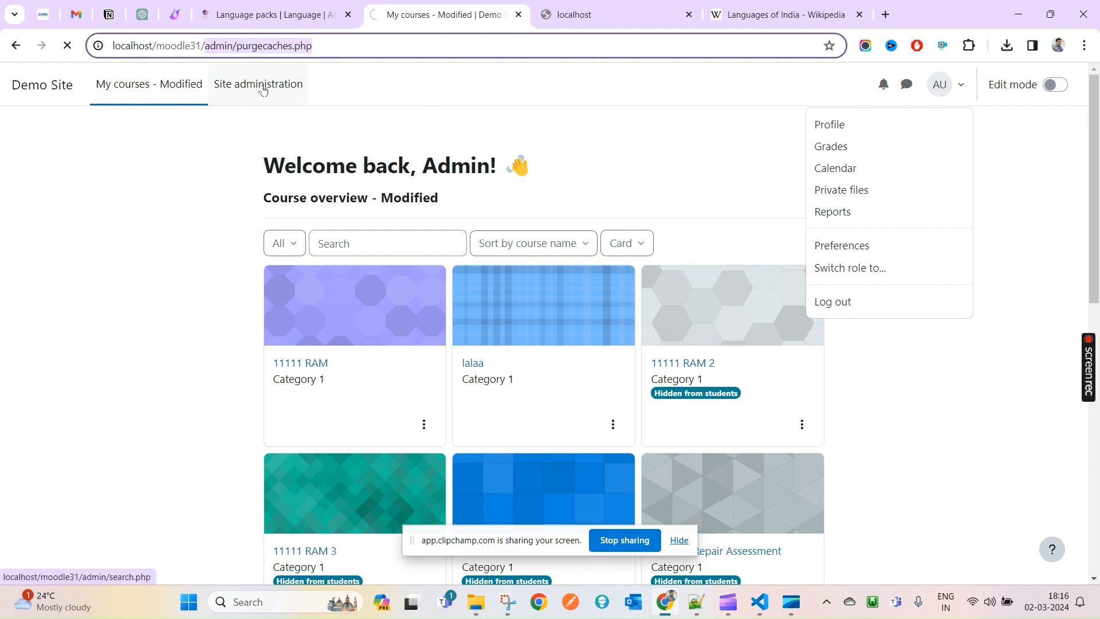
- Dismiss the user menu, close the leftover localhost tab and show Wikipedia's Languages of India page
{"action": "left_click", "coordinate": [552, 106]}
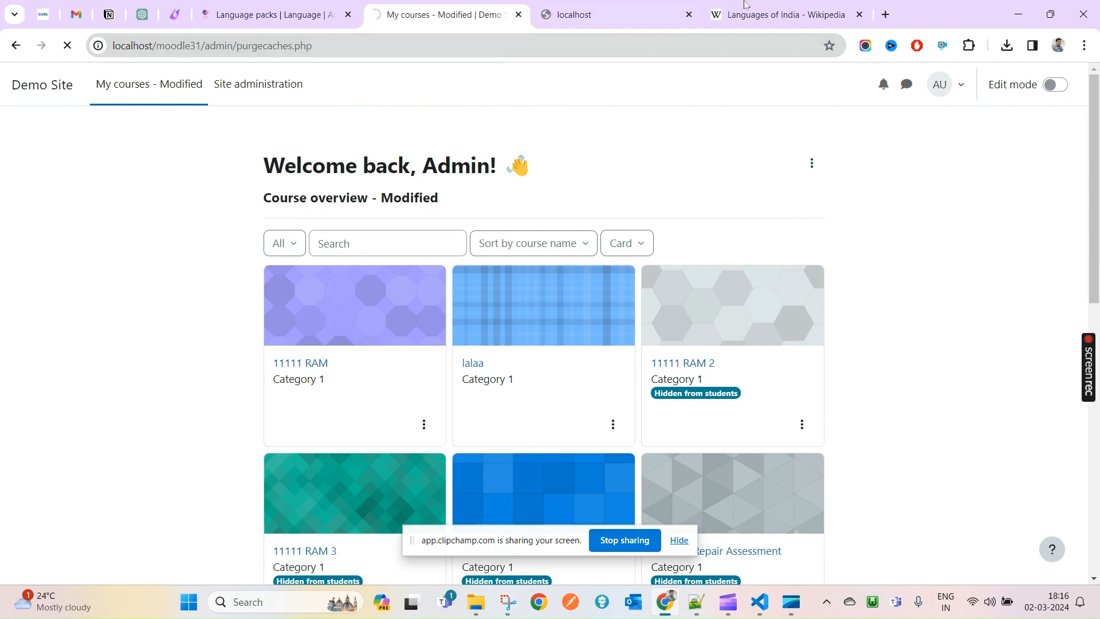
{"action": "left_click", "coordinate": [689, 14]}
{"action": "left_click", "coordinate": [625, 10]}
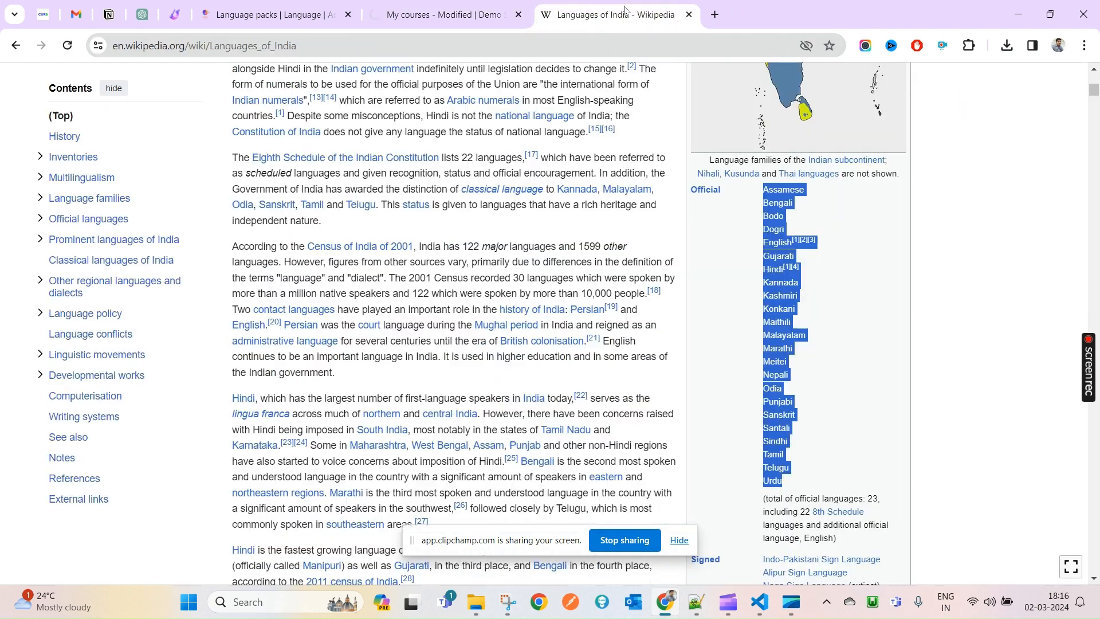
- Search Google for 'languae pack moodle', then return to the Moodle Demo Site tab
{"action": "left_click", "coordinate": [571, 52]}
{"action": "type", "text": "ll"}
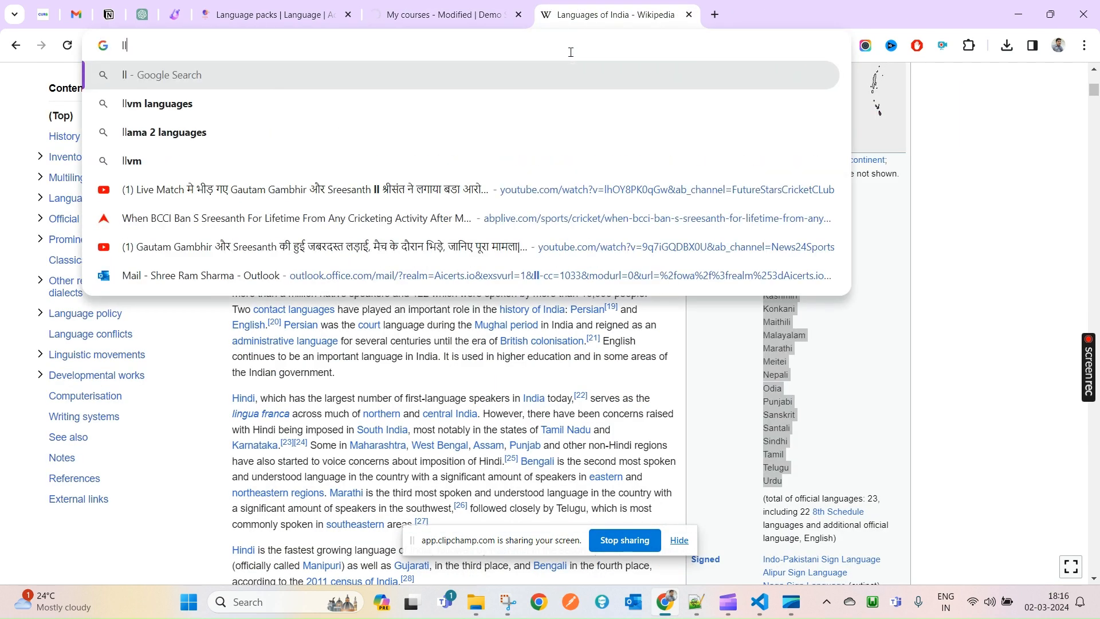
{"action": "key", "text": "BackSpace"}
{"action": "type", "text": "angua"}
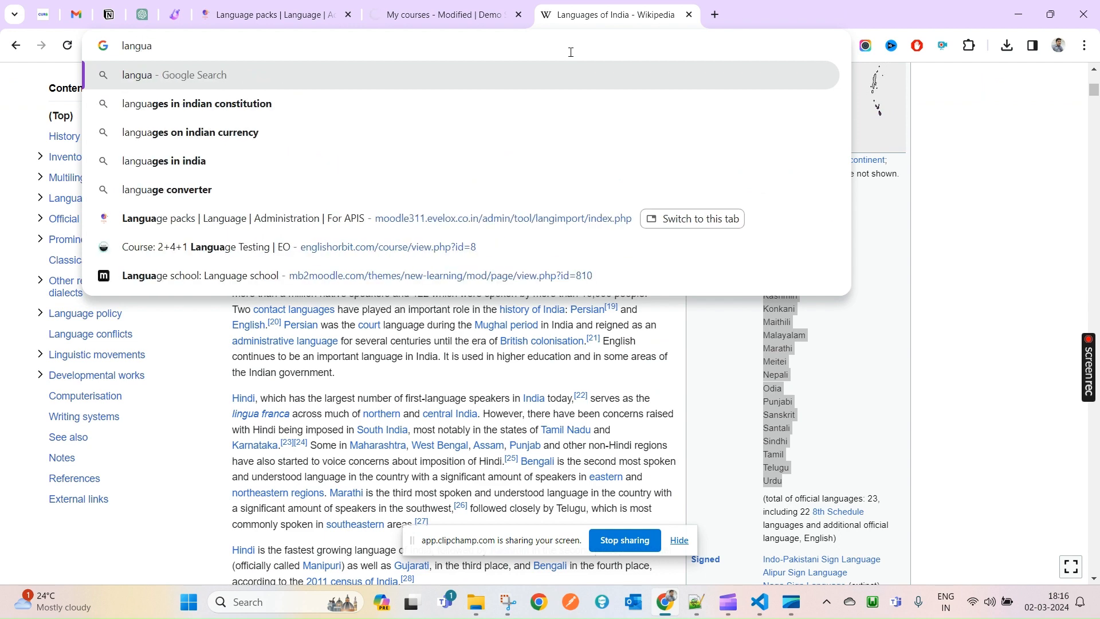
{"action": "type", "text": "e pack "}
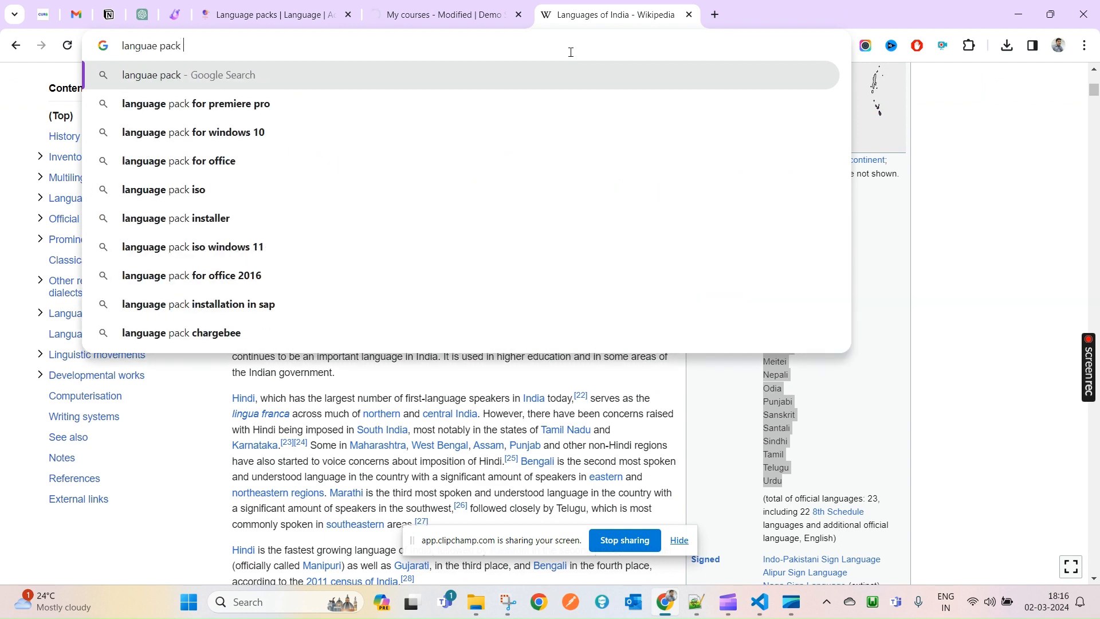
{"action": "type", "text": "moodle"}
{"action": "key", "text": "Return"}
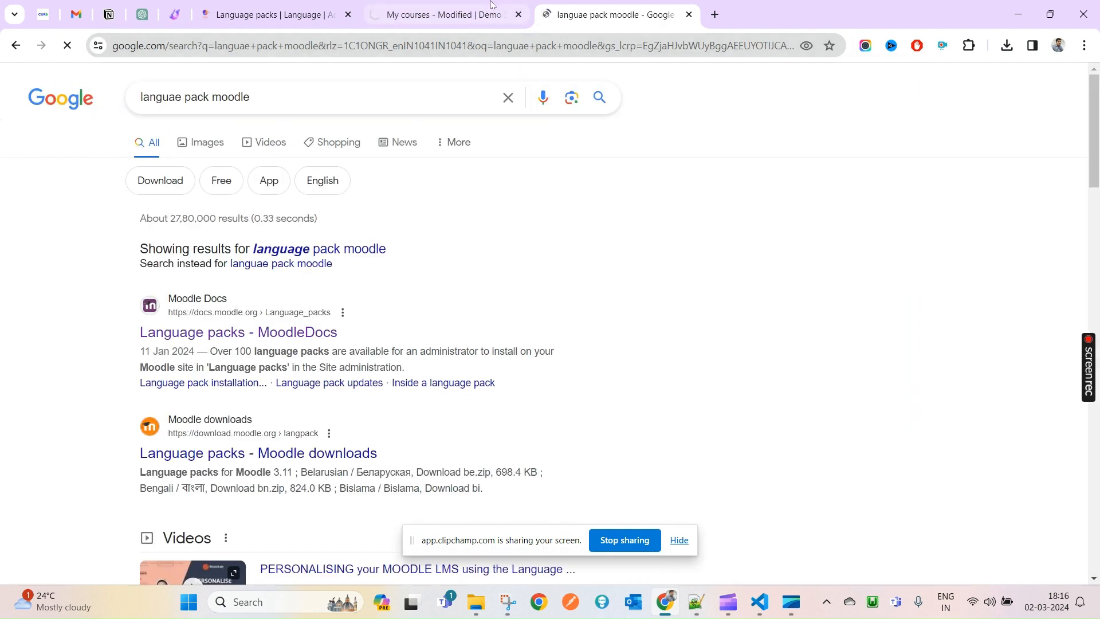
{"action": "left_click", "coordinate": [491, 3]}
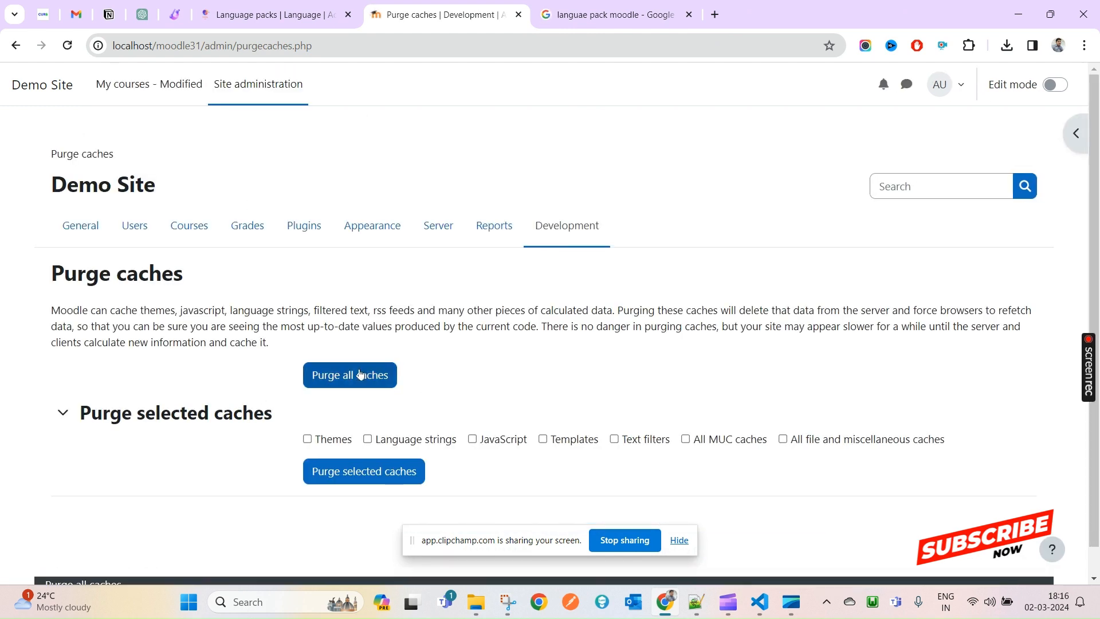
- Purge all Moodle caches, open the zh_cn folder in Explorer's lang window, then return to Chrome
{"action": "left_click", "coordinate": [360, 374]}
{"action": "mouse_move", "coordinate": [476, 601]}
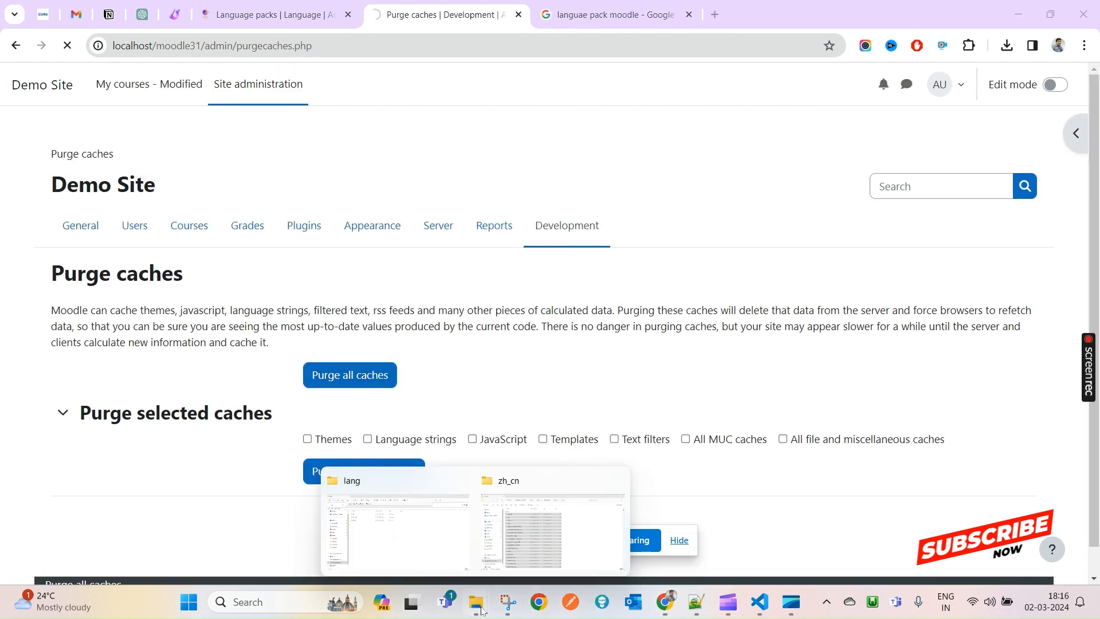
{"action": "left_click", "coordinate": [425, 554]}
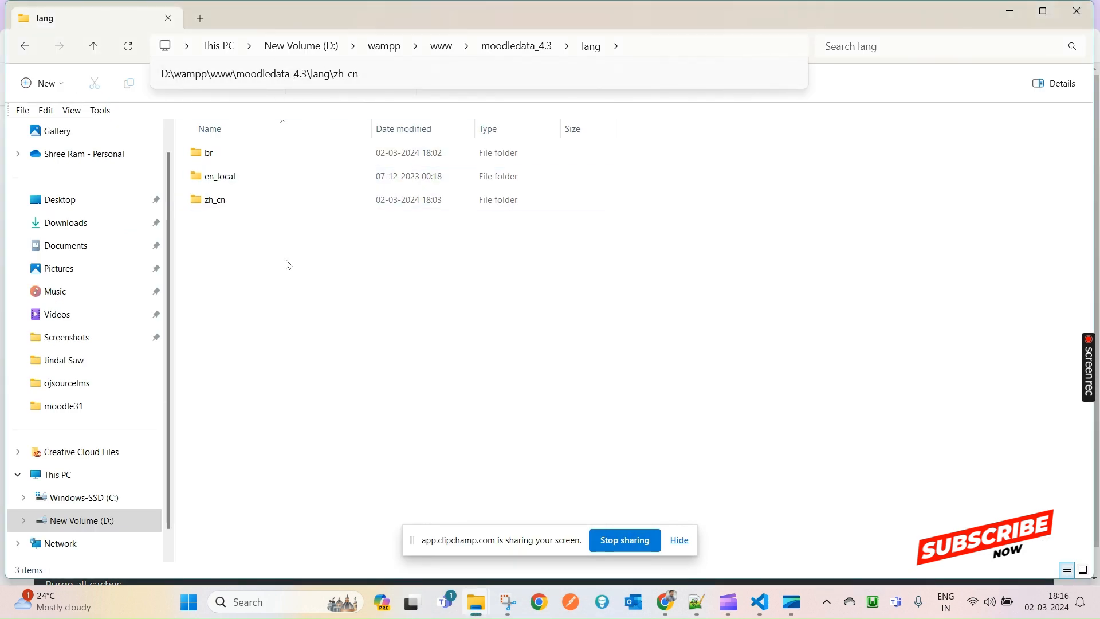
{"action": "double_click", "coordinate": [237, 206]}
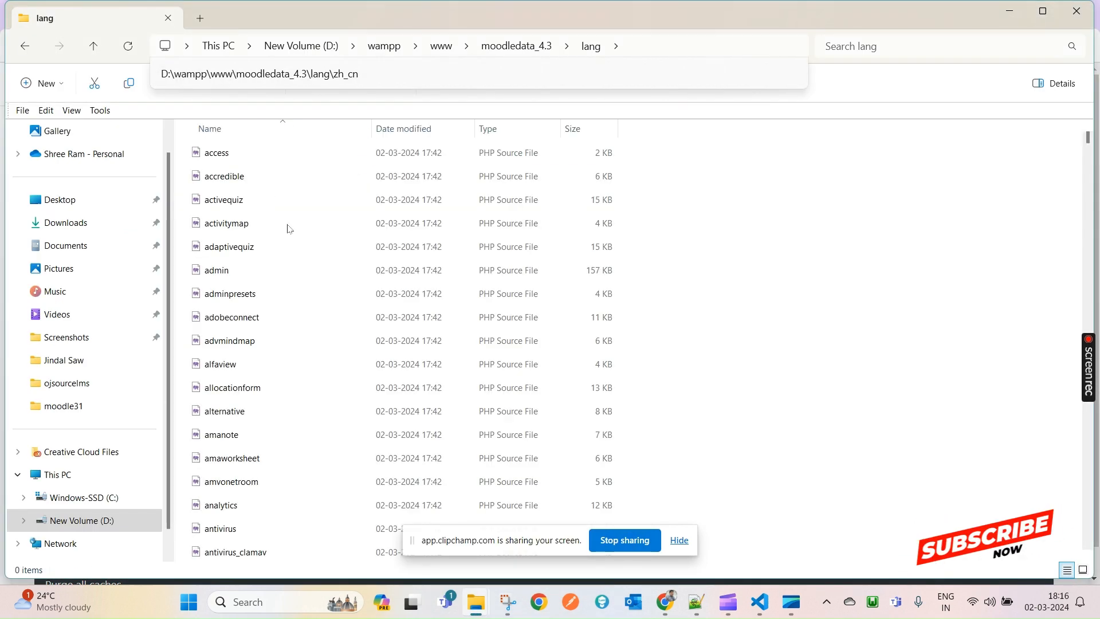
{"action": "key", "text": "alt+Tab"}
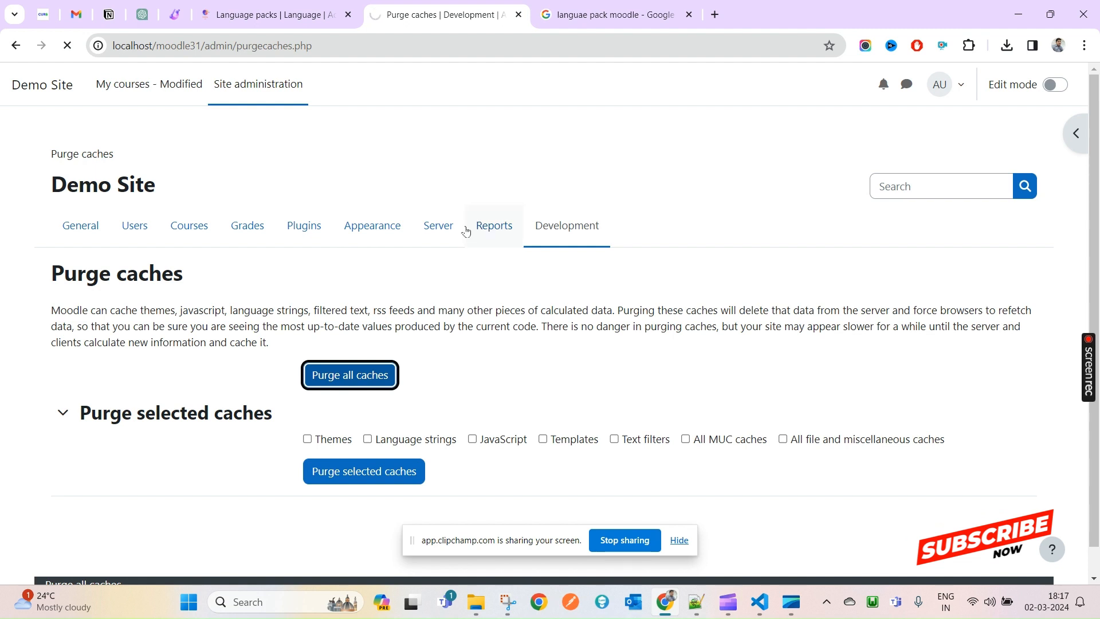
- Open the user menu's Language list to check which languages can be chosen
{"action": "left_click", "coordinate": [610, 14]}
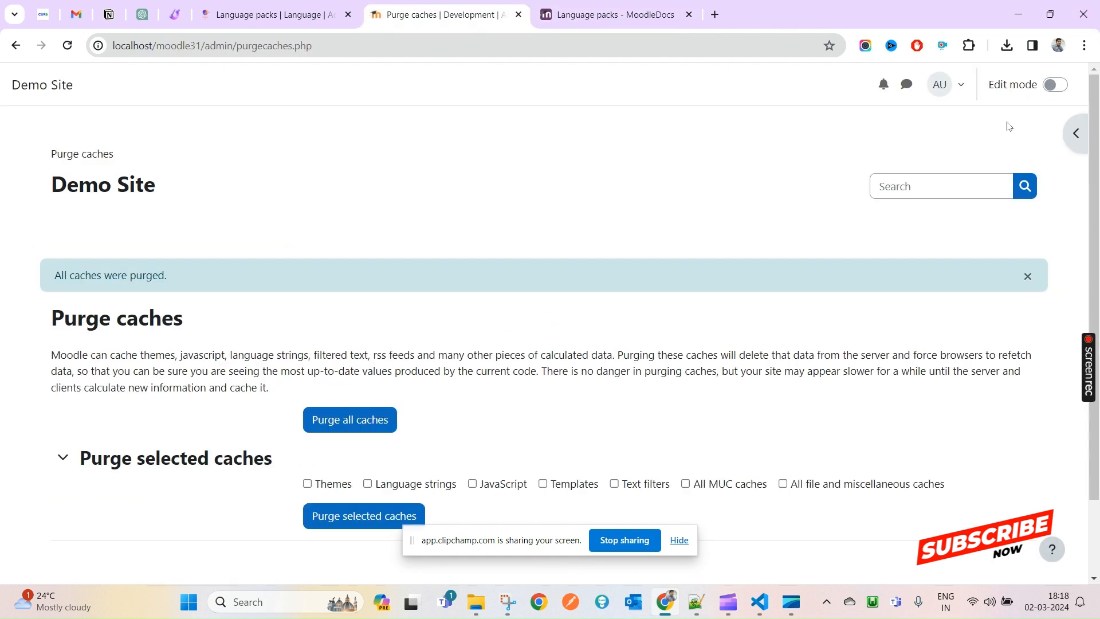
{"action": "left_click", "coordinate": [964, 96]}
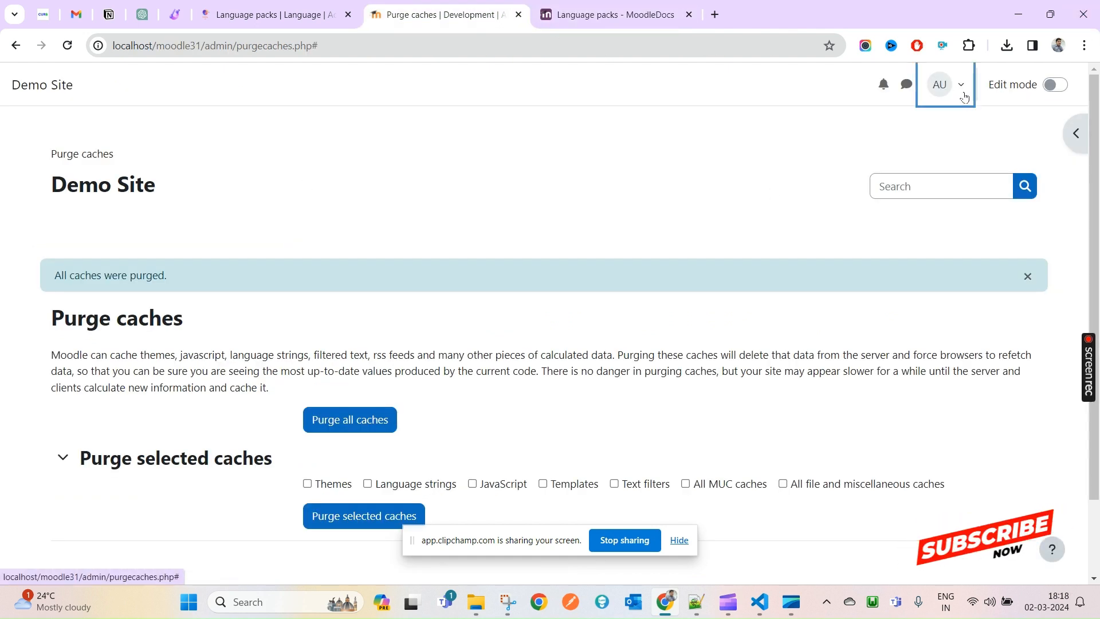
{"action": "left_click", "coordinate": [39, 92]}
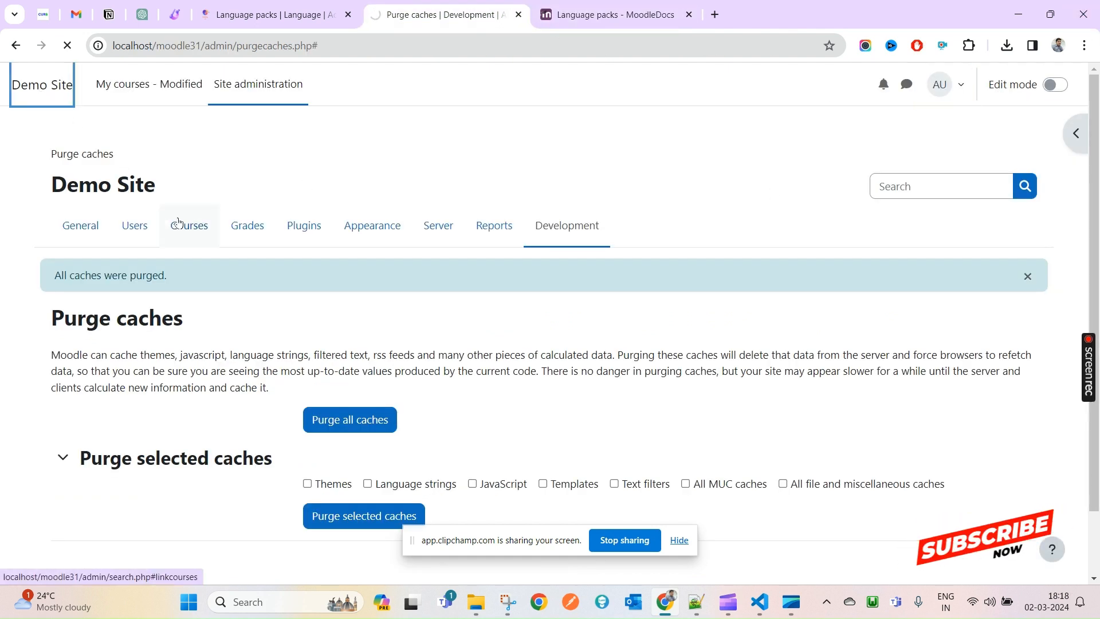
{"action": "left_click", "coordinate": [969, 85]}
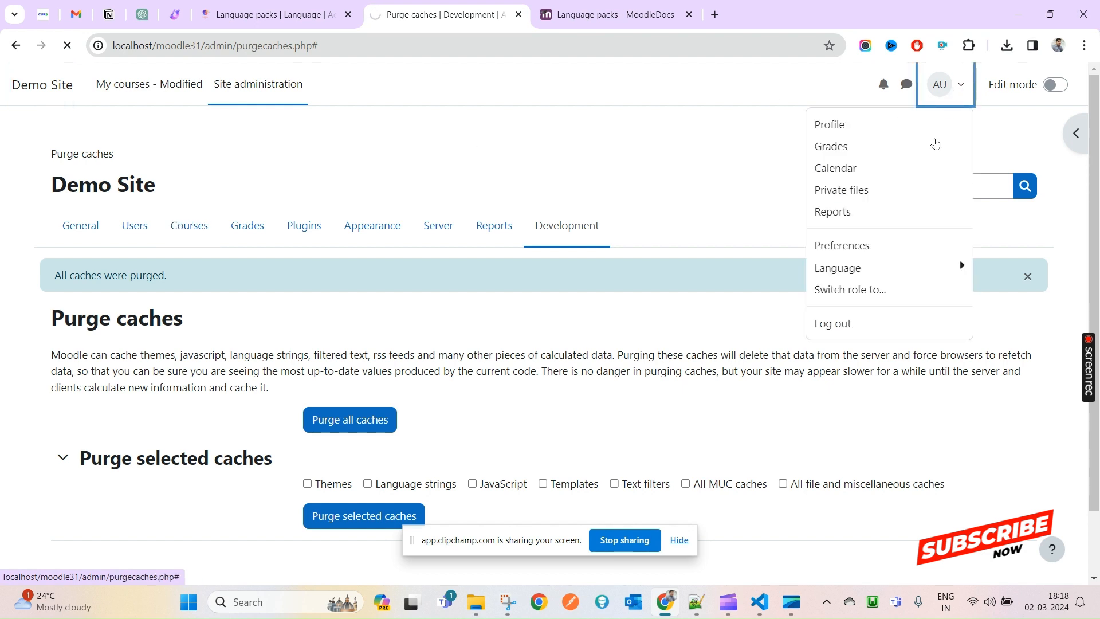
{"action": "left_click", "coordinate": [891, 264]}
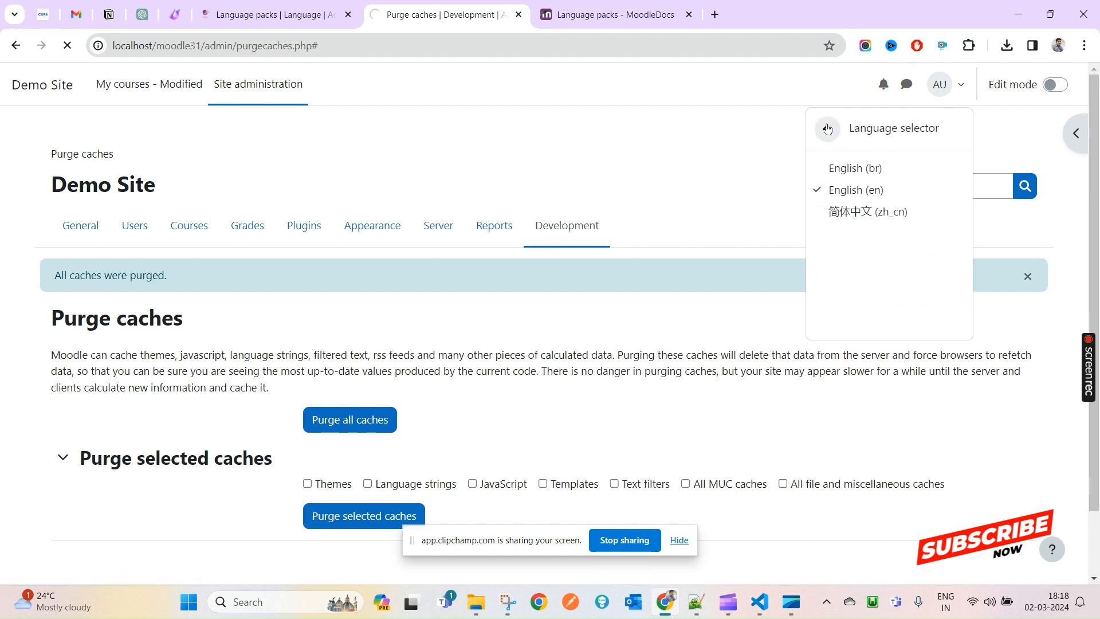
{"action": "left_click", "coordinate": [827, 129]}
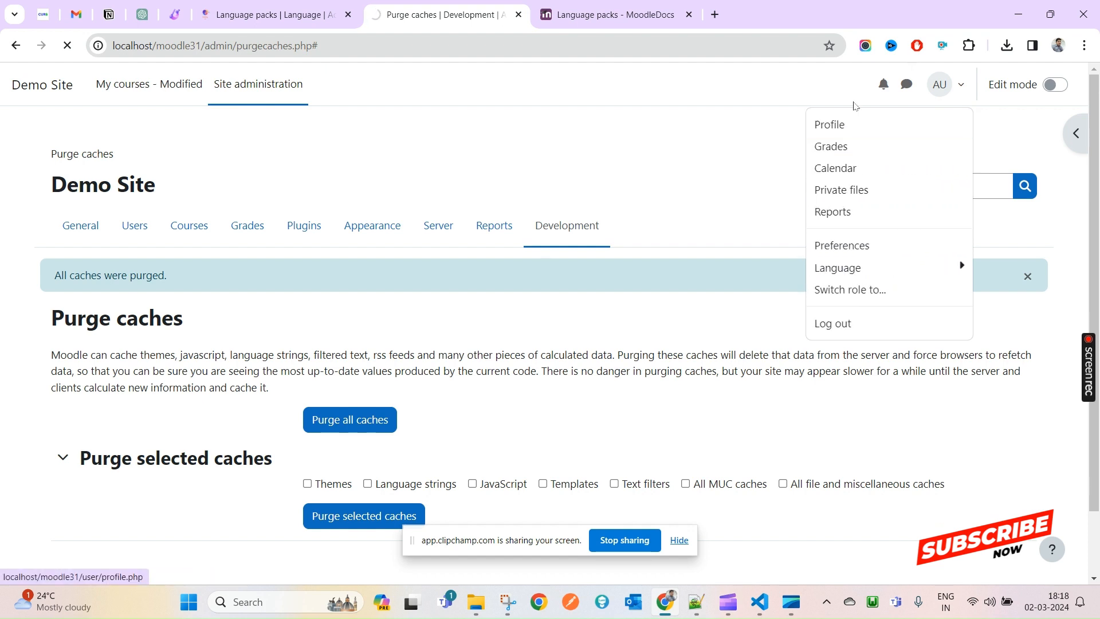
- Reopen the Language list showing English (br), English (en) and Chinese (zh_cn), then return to the zh_cn Explorer folder
{"action": "left_click", "coordinate": [951, 92]}
{"action": "left_click", "coordinate": [950, 91]}
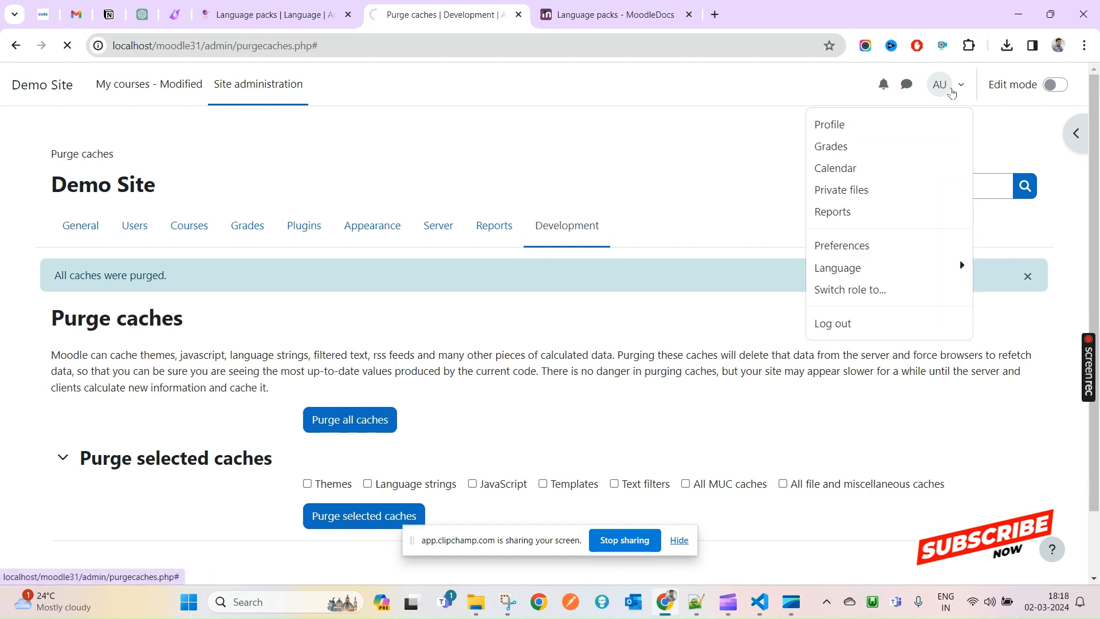
{"action": "left_click", "coordinate": [946, 274]}
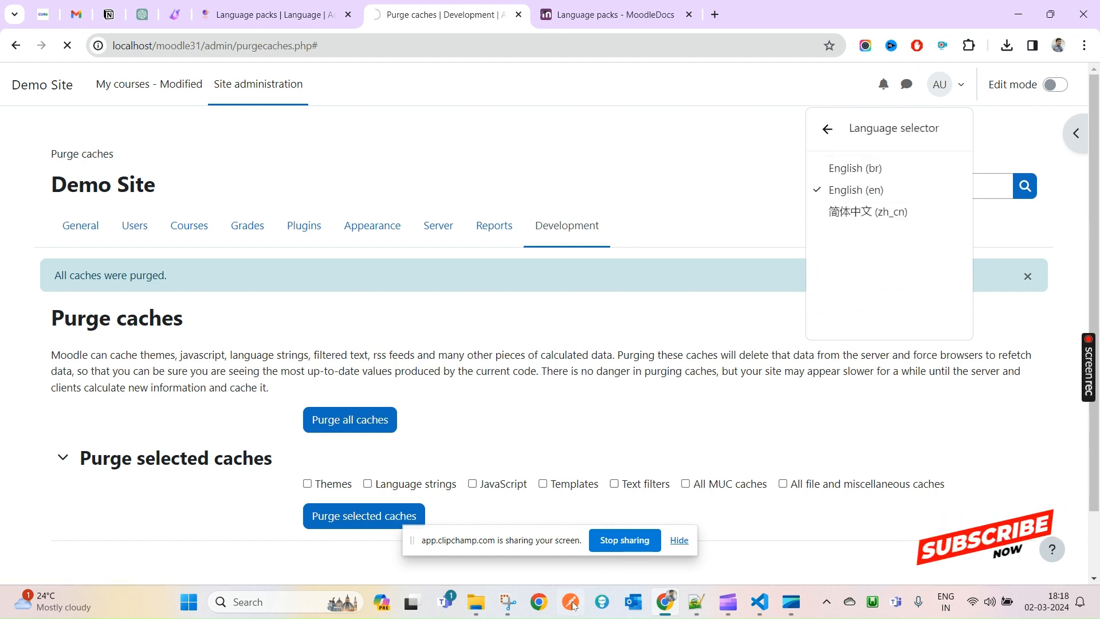
{"action": "mouse_move", "coordinate": [473, 610]}
{"action": "left_click", "coordinate": [402, 539]}
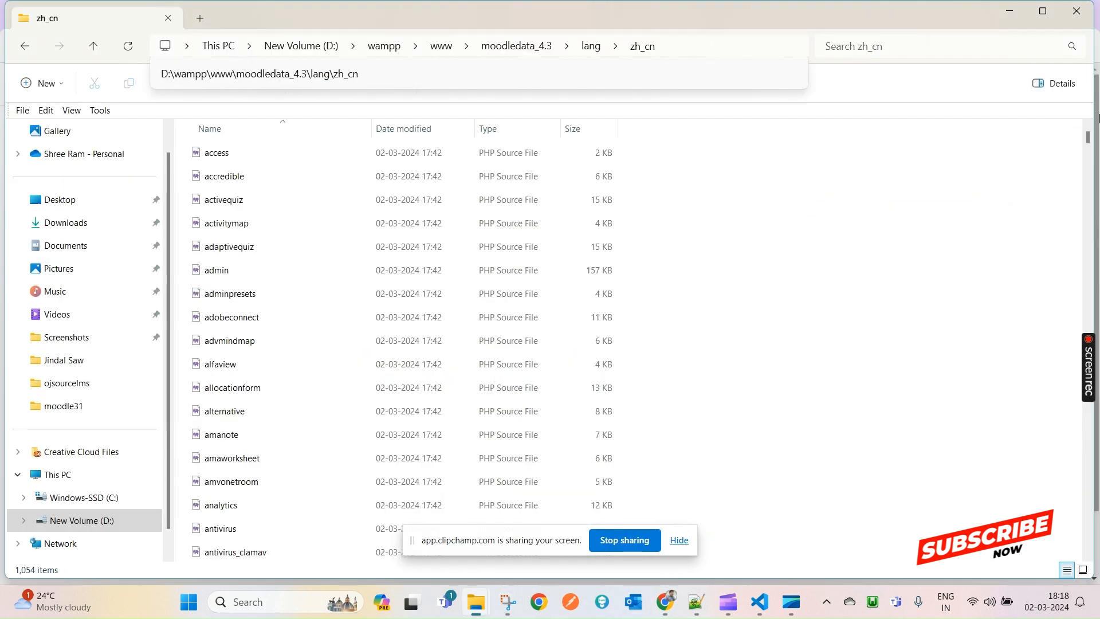